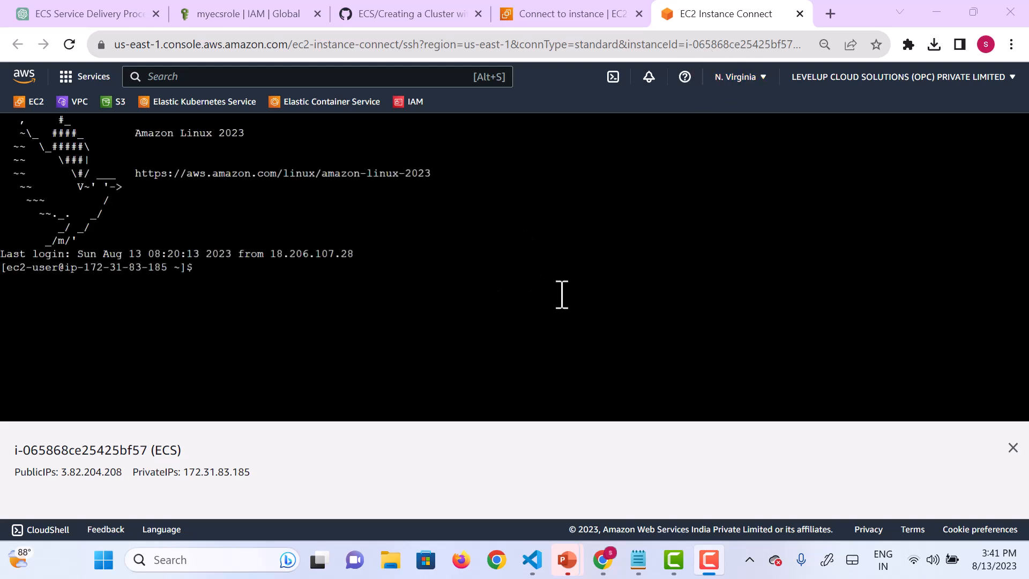
# Step: Switch to the root shell with sudo -i and list the home directory's contents
pyautogui.click(285, 296)
pyautogui.write('sudo ')
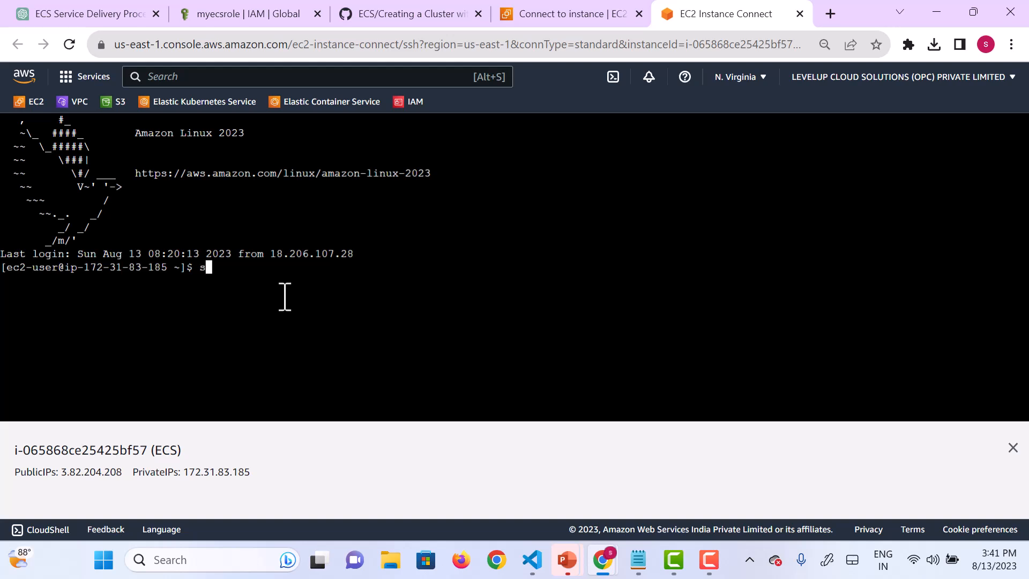
pyautogui.write('-i')
pyautogui.press('Return')
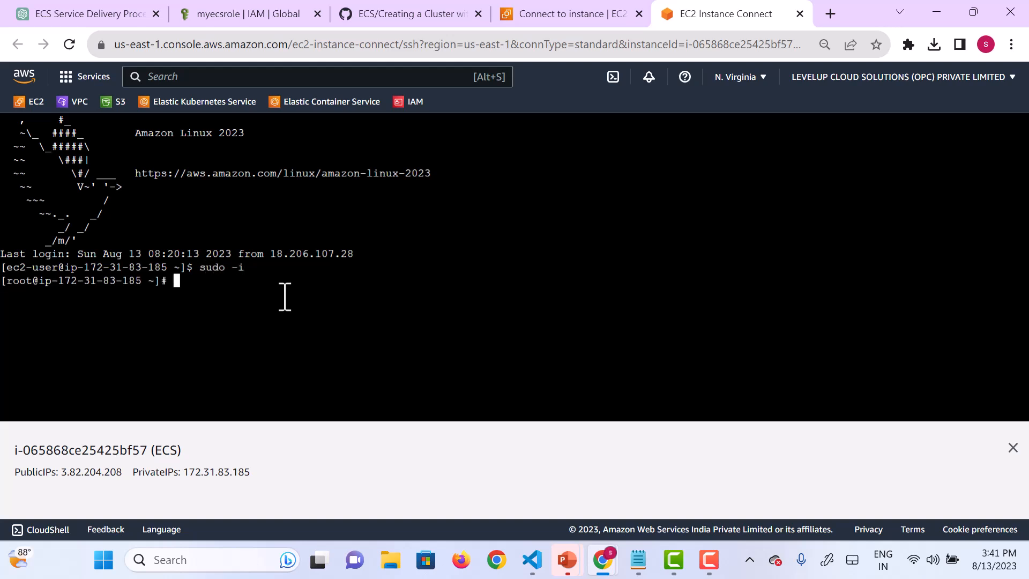
pyautogui.write('ls')
pyautogui.press('Return')
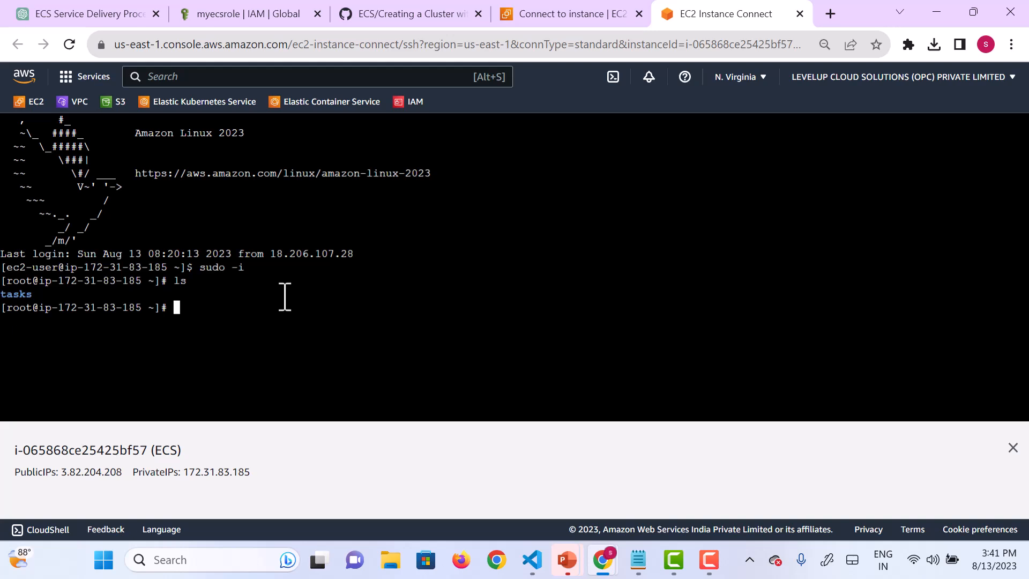
# Step: Check the installed AWS CLI version with aws --version
pyautogui.write('aws --version')
pyautogui.press('Return')
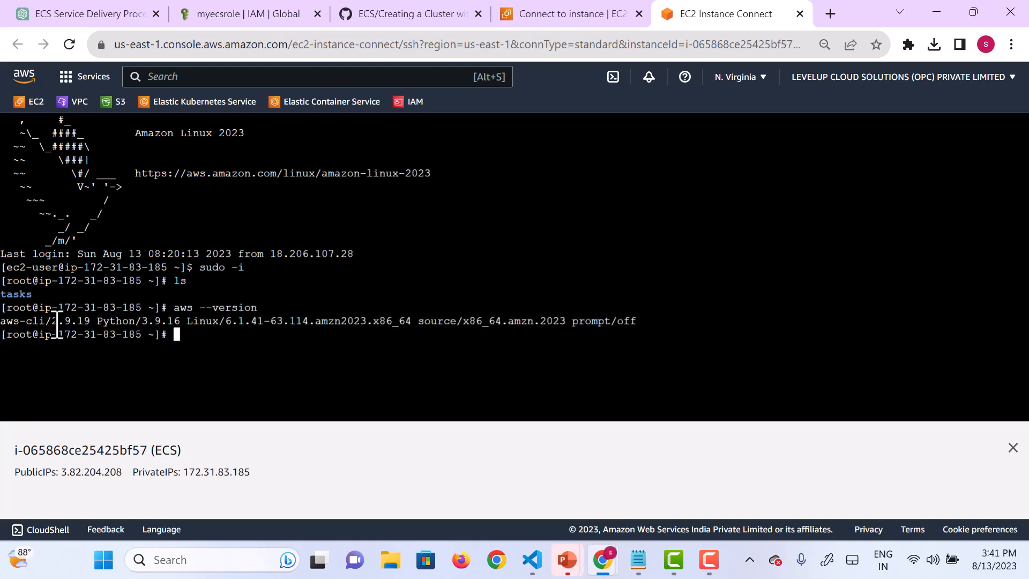
# Step: List the account's S3 buckets with aws s3 ls, and clear the terminal
pyautogui.write('aws s3 ls')
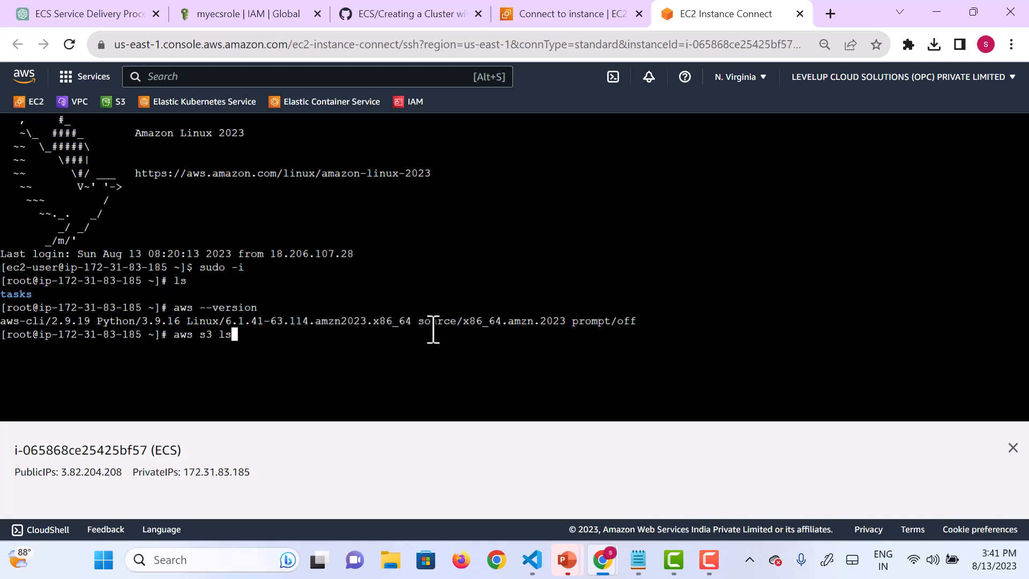
pyautogui.press('Return')
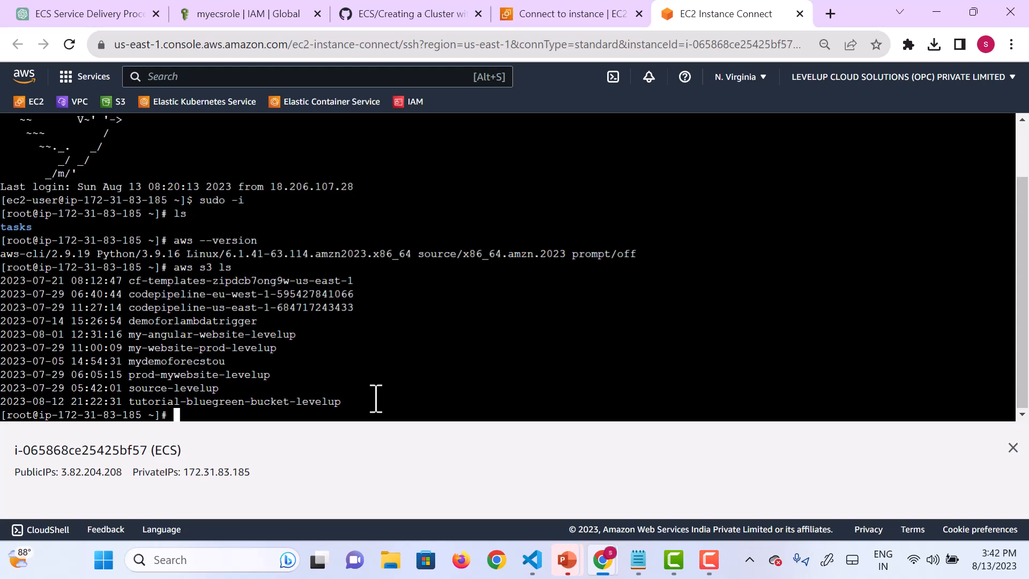
pyautogui.write('clear')
pyautogui.press('Return')
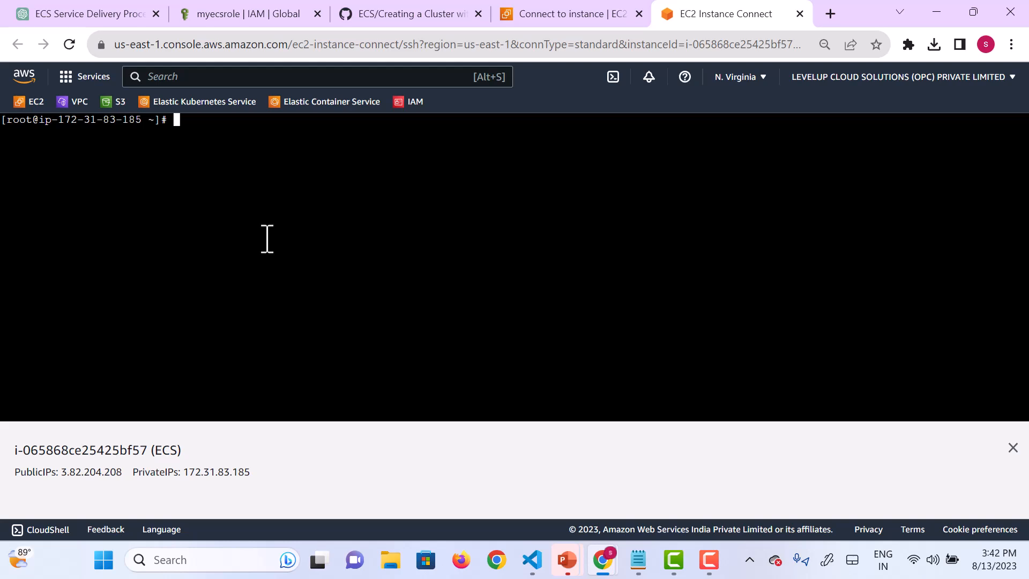
# Step: Create an ECS cluster named fargate-cluster-levelup with aws ecs create-cluster
pyautogui.write('aws ecs')
pyautogui.write('cre')
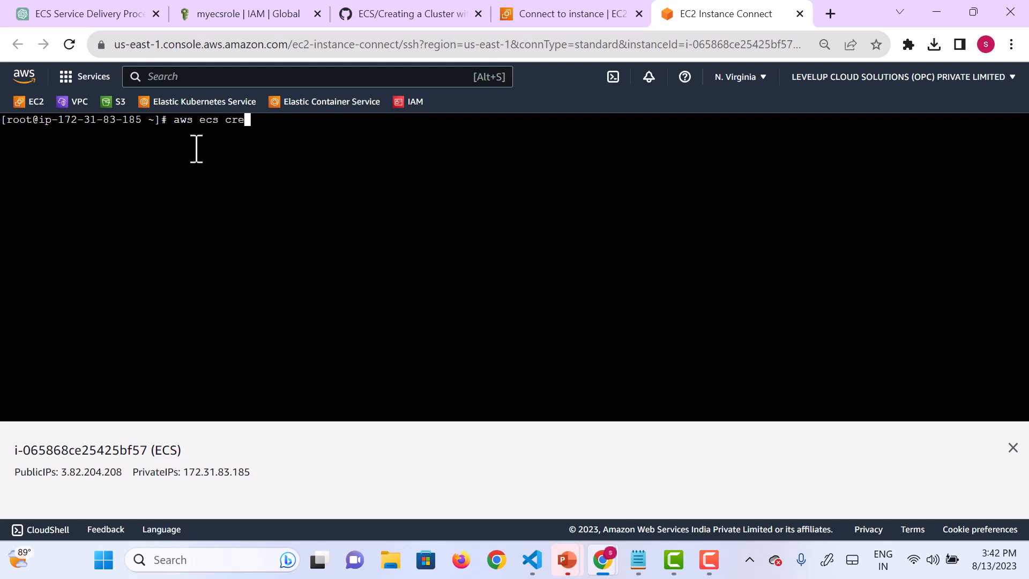
pyautogui.write('ate-cluster --cluster')
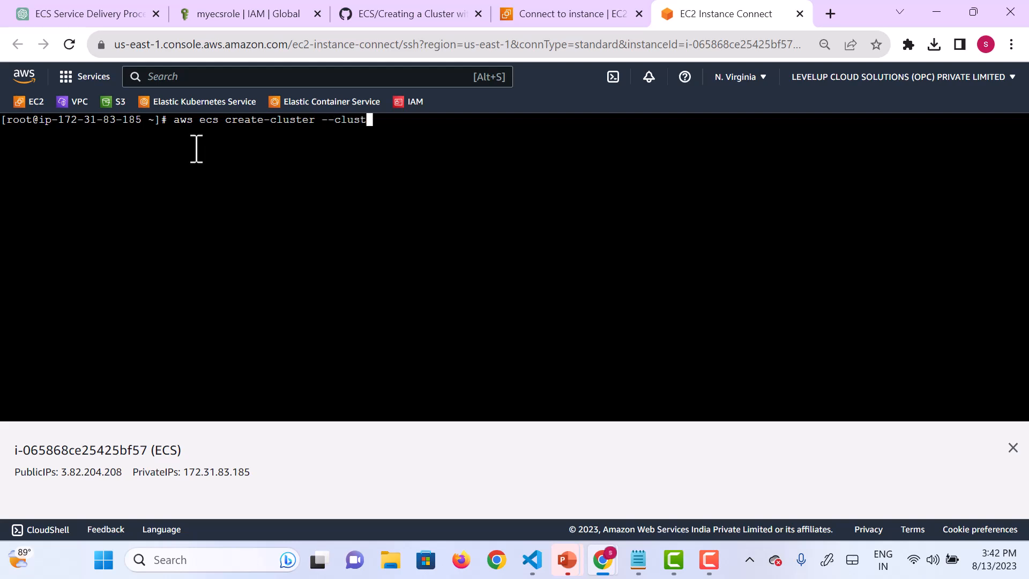
pyautogui.write('-name fargate')
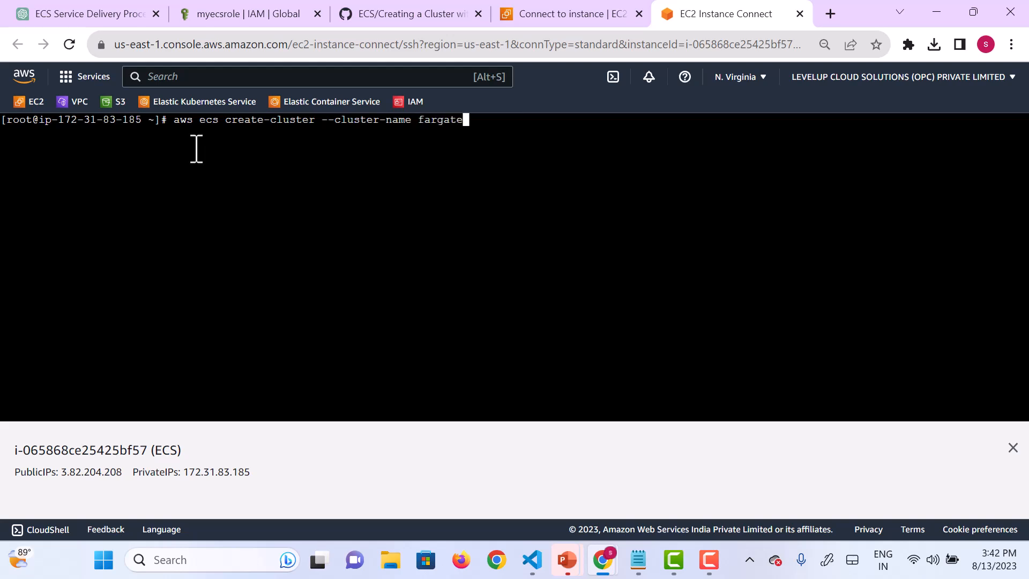
pyautogui.write('-')
pyautogui.write('cluster')
pyautogui.write('-levedl')
pyautogui.press('BackSpace')
pyautogui.press('BackSpace')
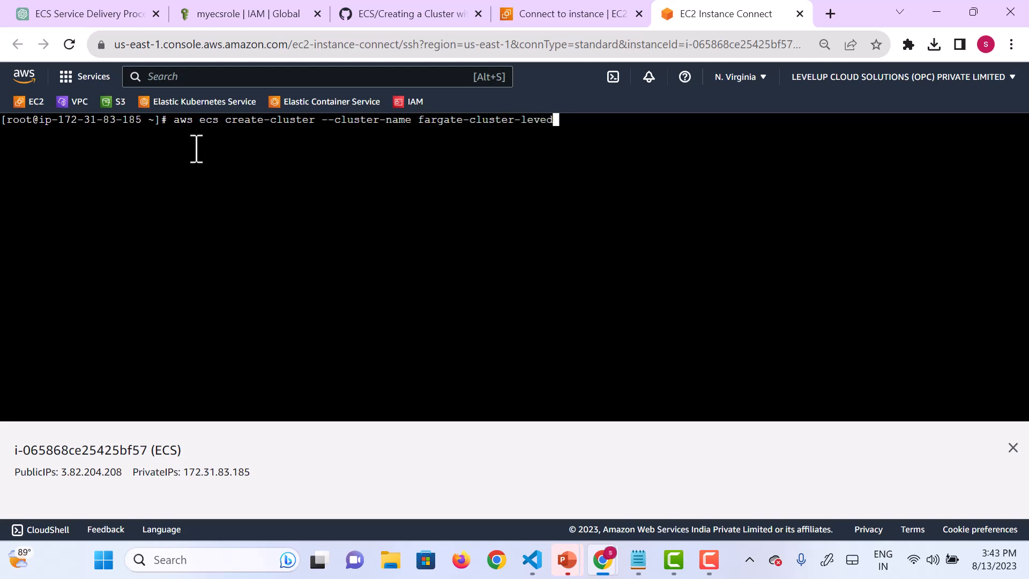
pyautogui.write('lup')
pyautogui.press('Return')
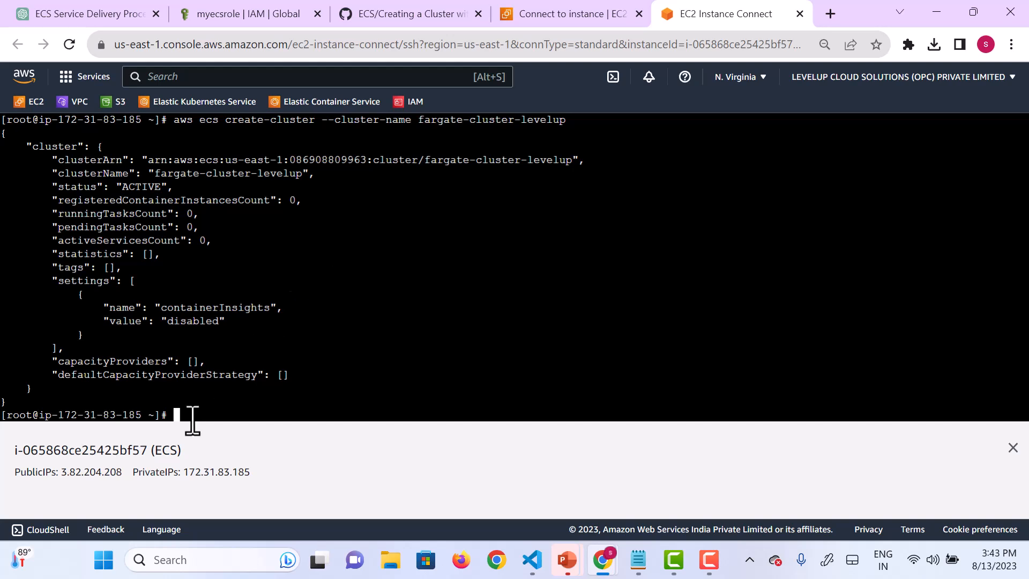
# Step: Create a directory named levelup and change into it
pyautogui.write('mkdir levelup')
pyautogui.press('Return')
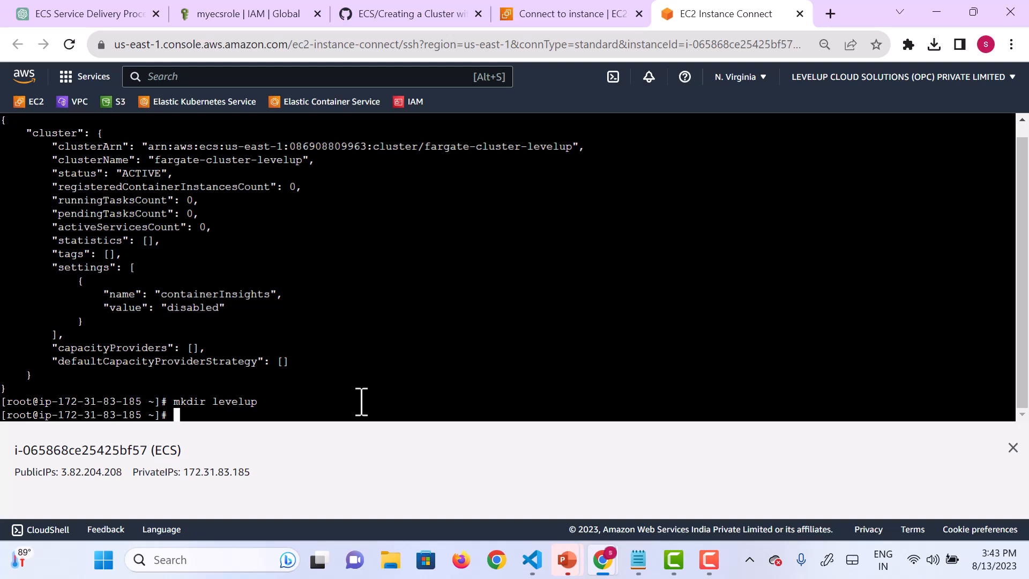
pyautogui.write('cd ')
pyautogui.write('leevlup')
pyautogui.press('BackSpace')
pyautogui.press('BackSpace')
pyautogui.press('BackSpace')
pyautogui.press('BackSpace')
pyautogui.press('BackSpace')
pyautogui.write('velup')
pyautogui.press('Return')
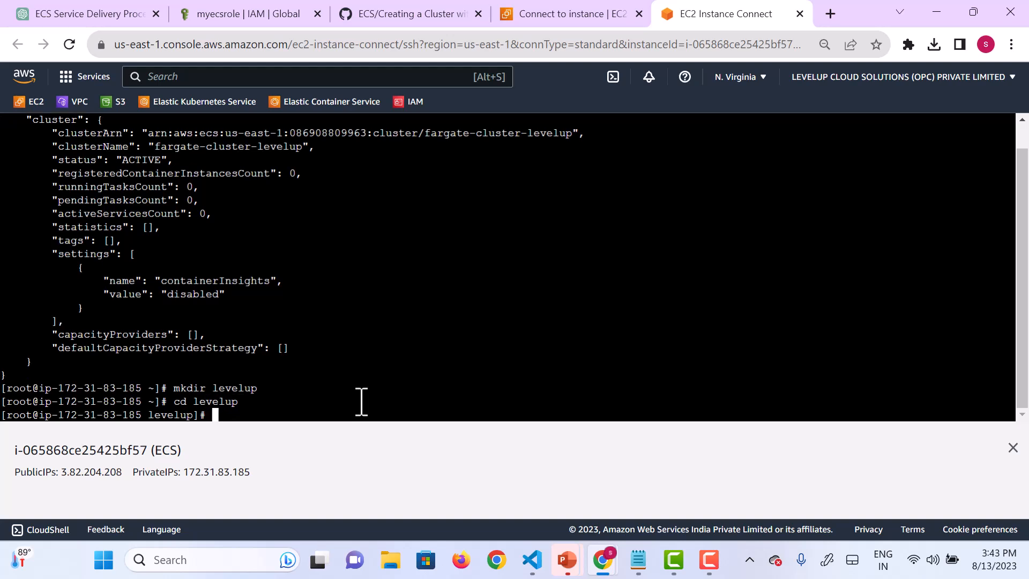
# Step: Open a new file named fargate-task.json in vi and enter insert mode
pyautogui.write('vi')
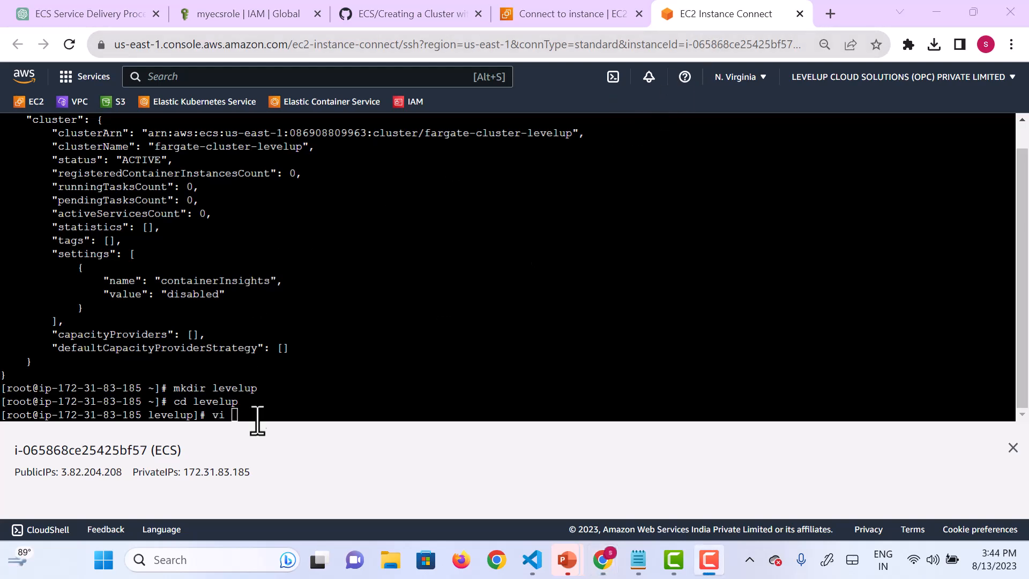
pyautogui.click(248, 418)
pyautogui.write('fargate')
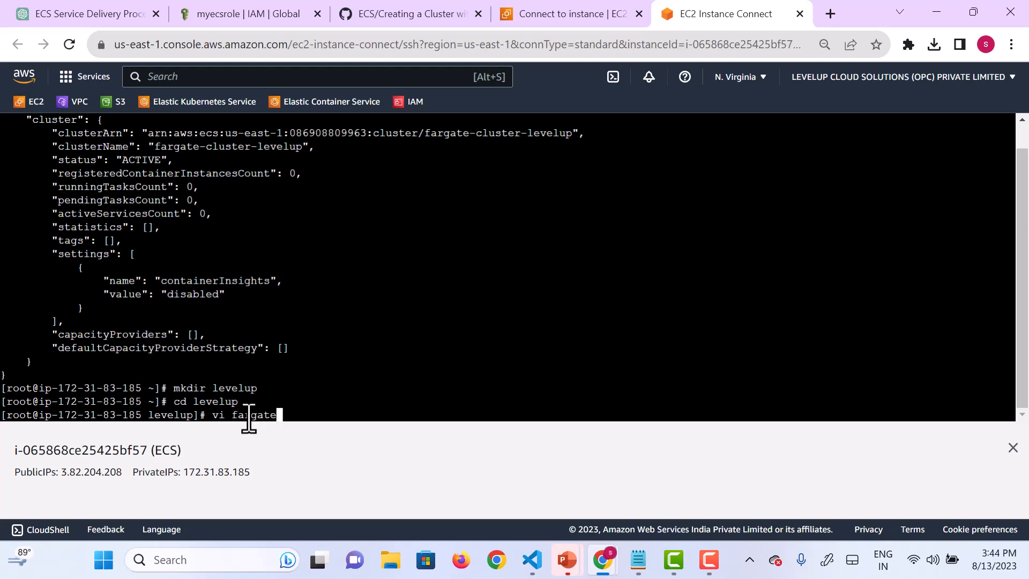
pyautogui.write('-task.json')
pyautogui.press('Return')
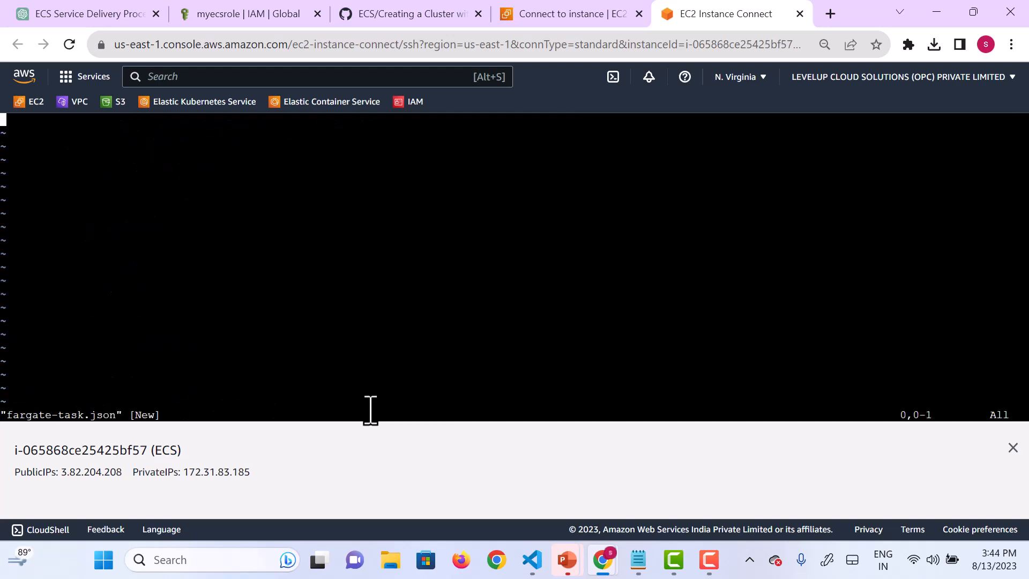
pyautogui.press('i')
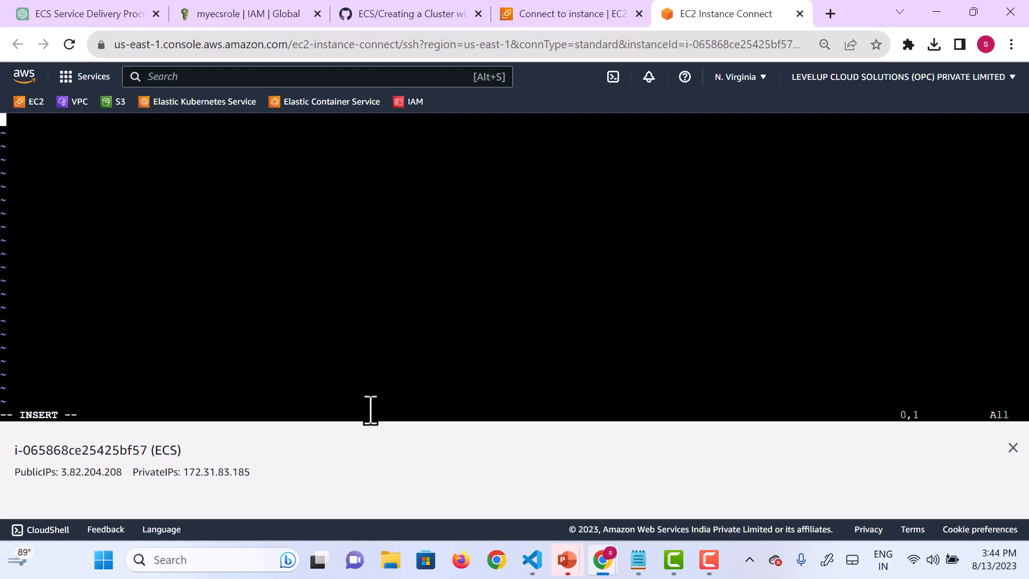
# Step: Switch to Visual Studio Code and, in ecs.json, change the family to sample-fargate-levelup and empty the taskRoleArn value
pyautogui.moveTo(533, 563)
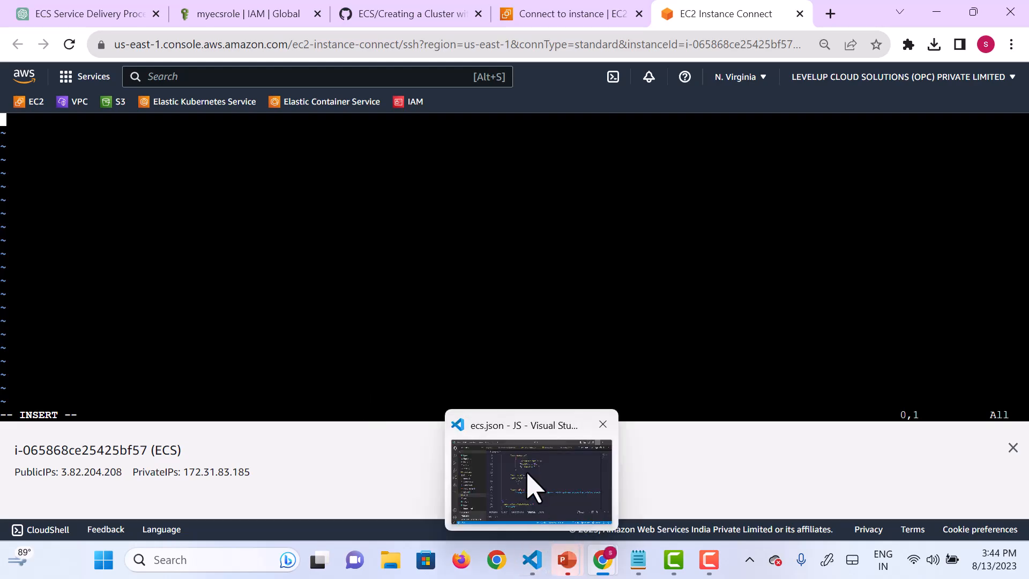
pyautogui.click(533, 487)
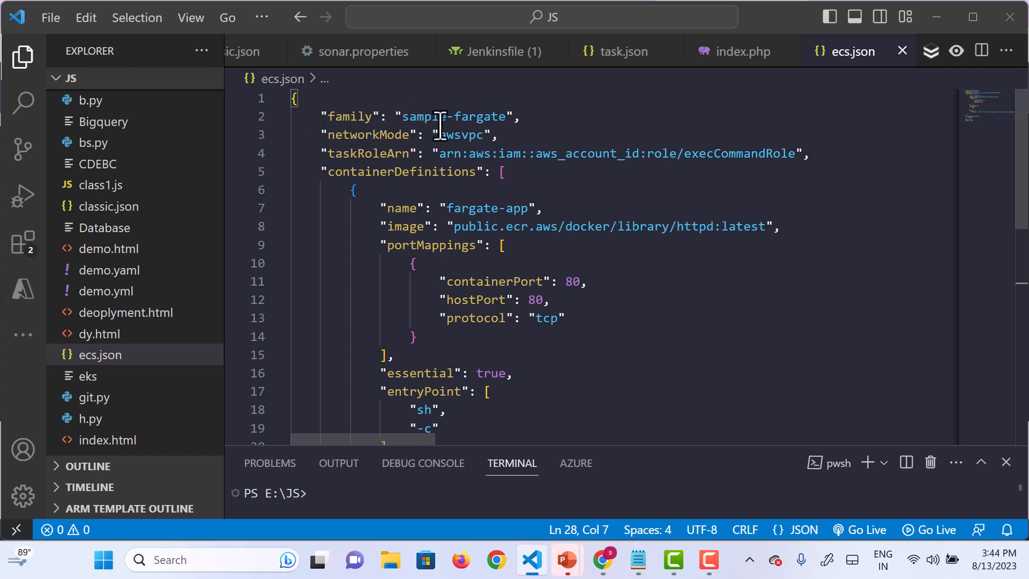
pyautogui.click(502, 118)
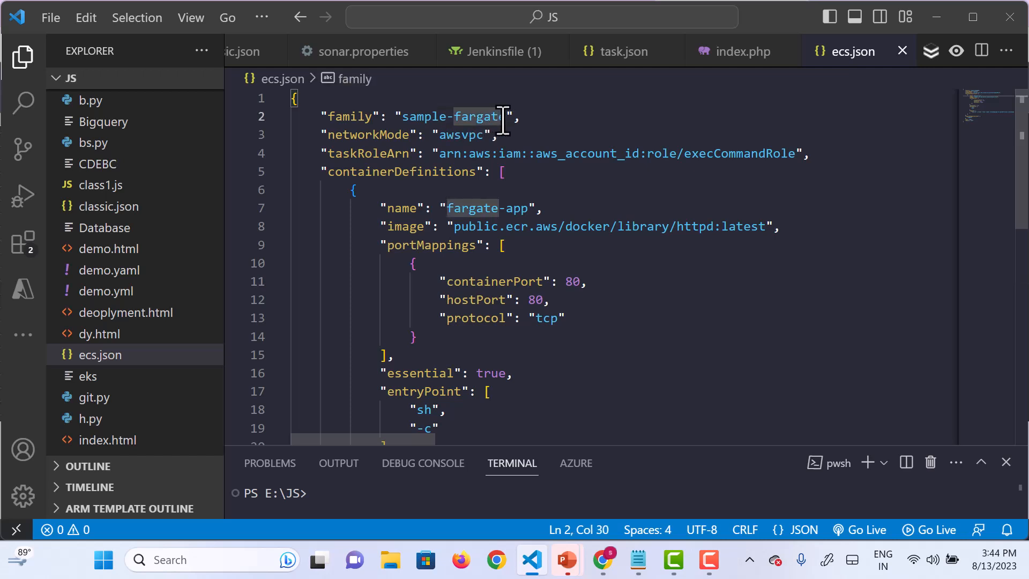
pyautogui.write('-levelup')
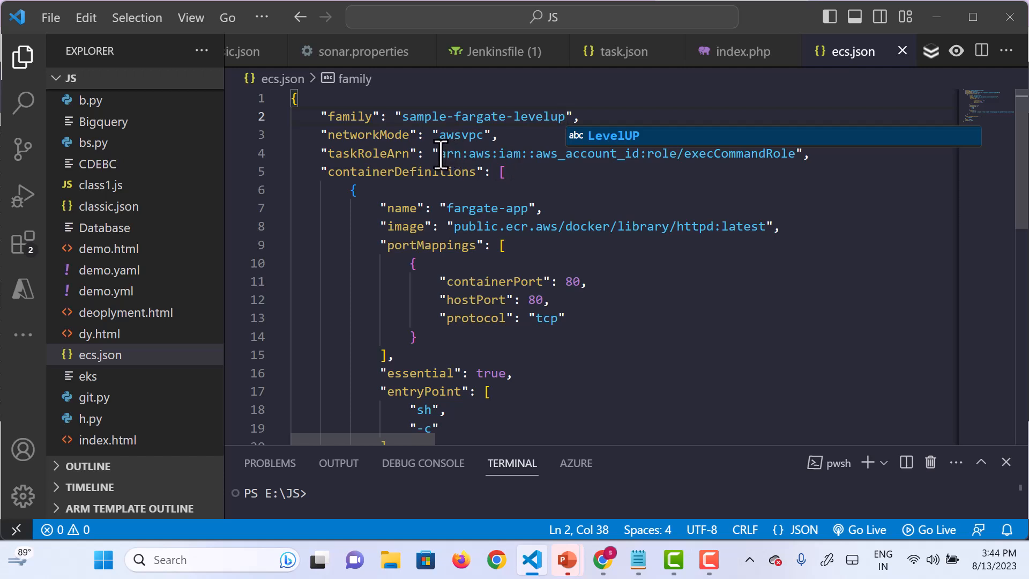
pyautogui.moveTo(441, 153); pyautogui.dragTo(796, 154)
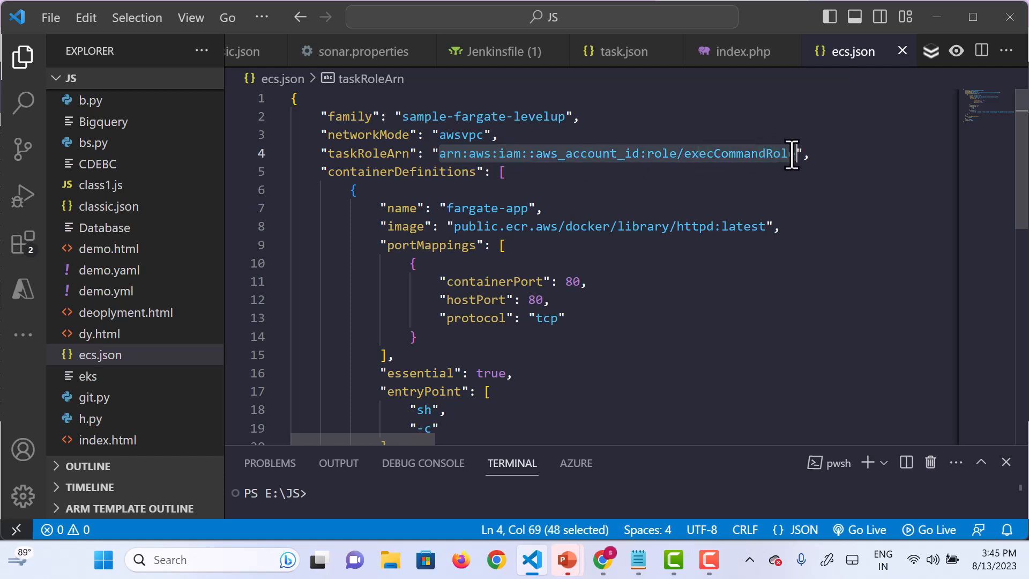
pyautogui.press('BackSpace')
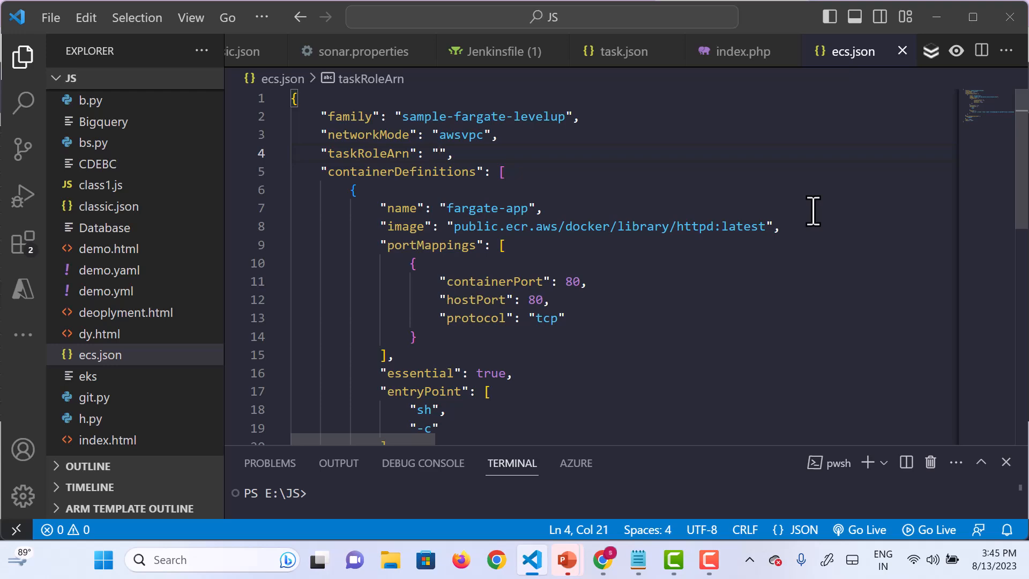
# Step: Return to Chrome, find the myecsrole role in IAM by searching for ecs, and copy its ARN
pyautogui.click(942, 17)
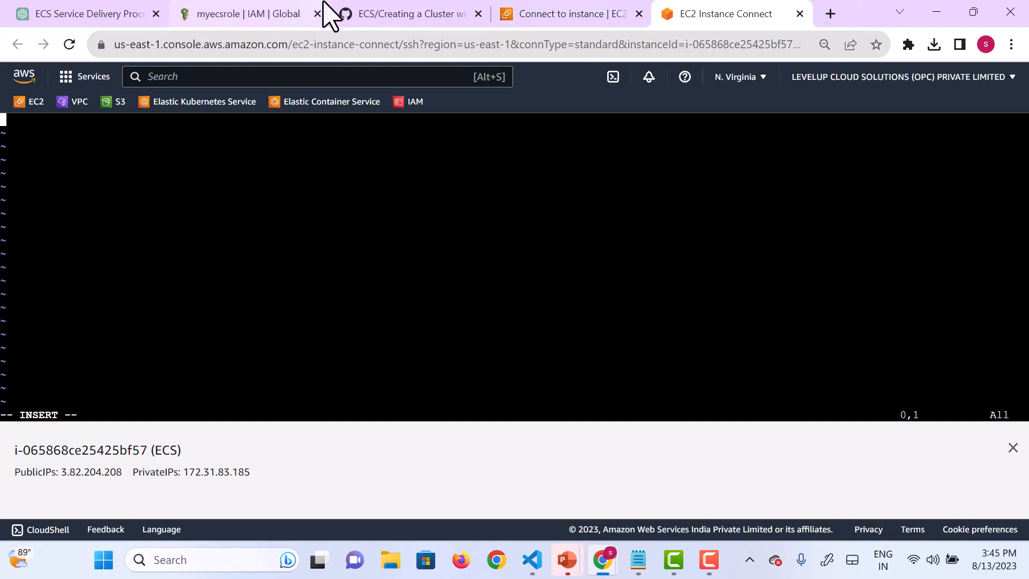
pyautogui.click(252, 16)
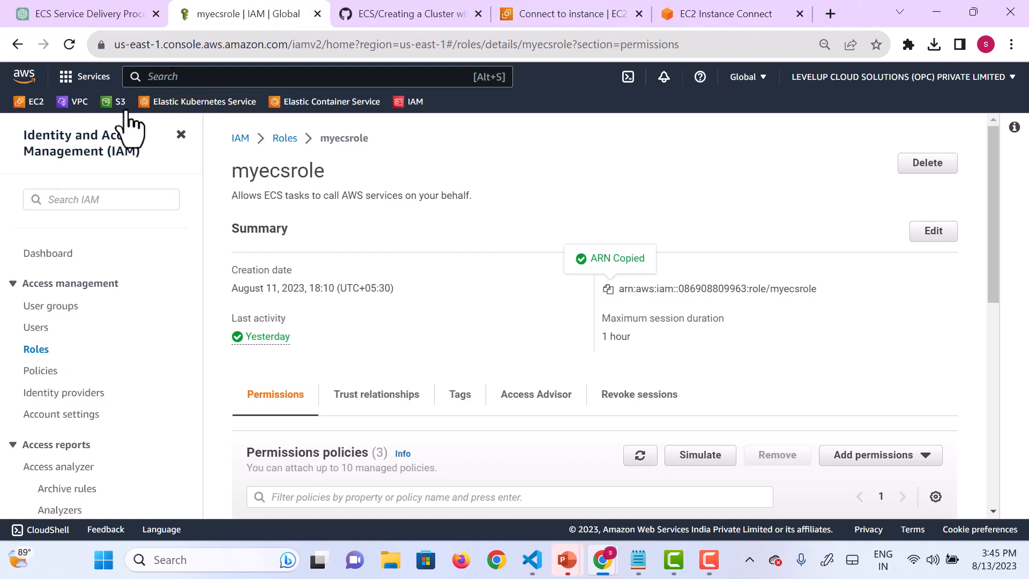
pyautogui.click(38, 349)
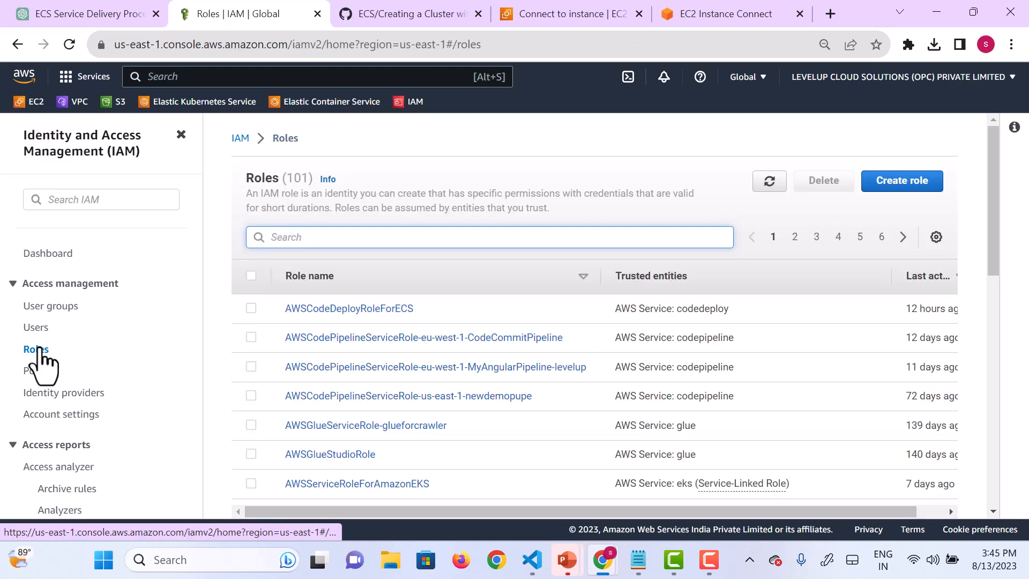
pyautogui.click(322, 239)
pyautogui.write('ecs')
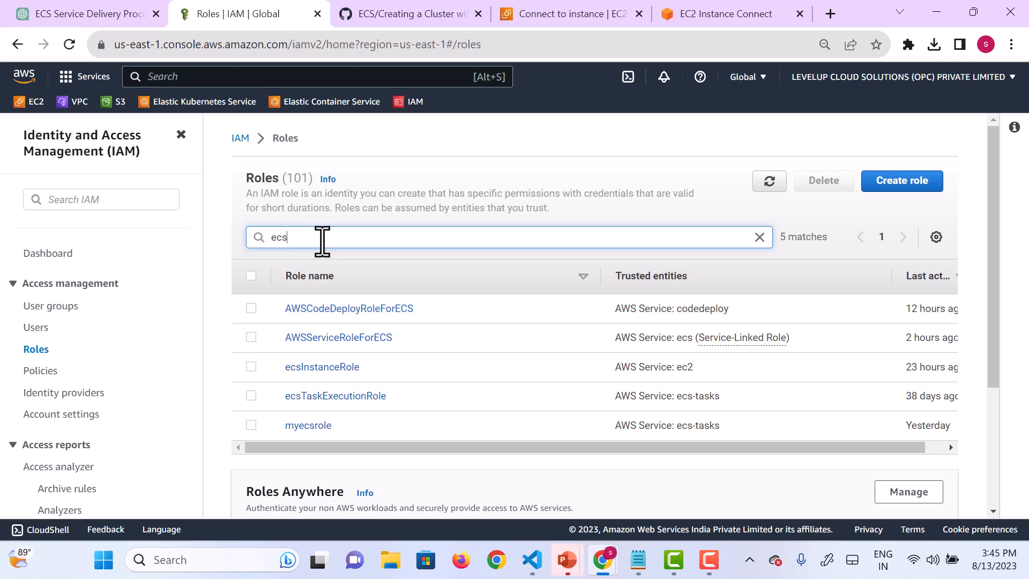
pyautogui.click(299, 427)
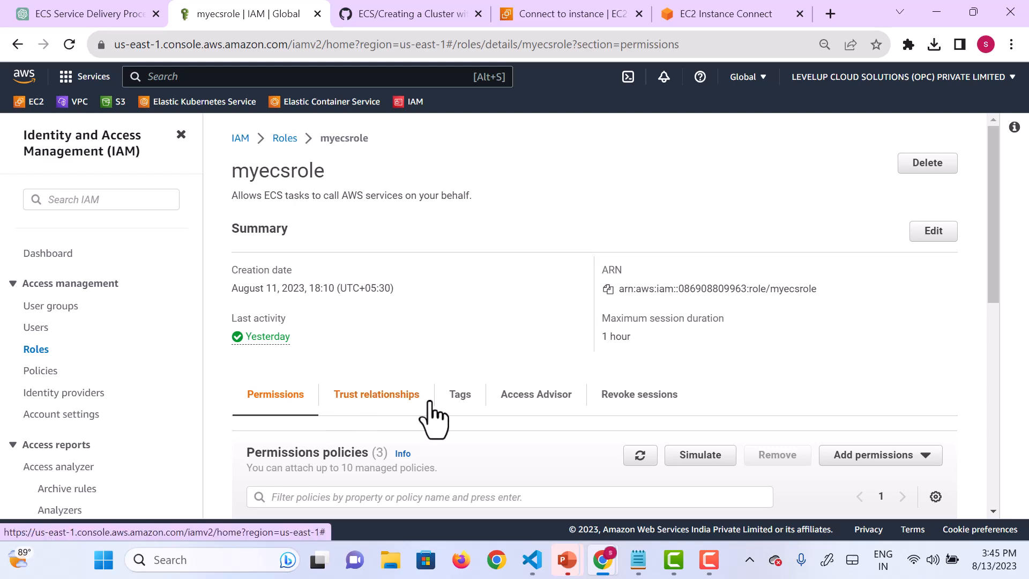
pyautogui.scroll(-3, 429, 416)
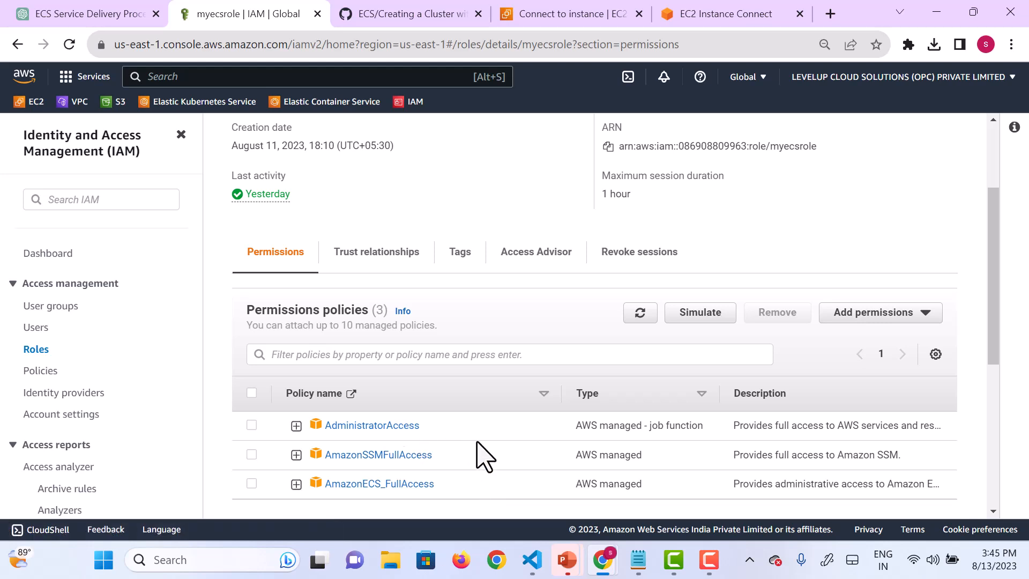
pyautogui.scroll(3, 478, 453)
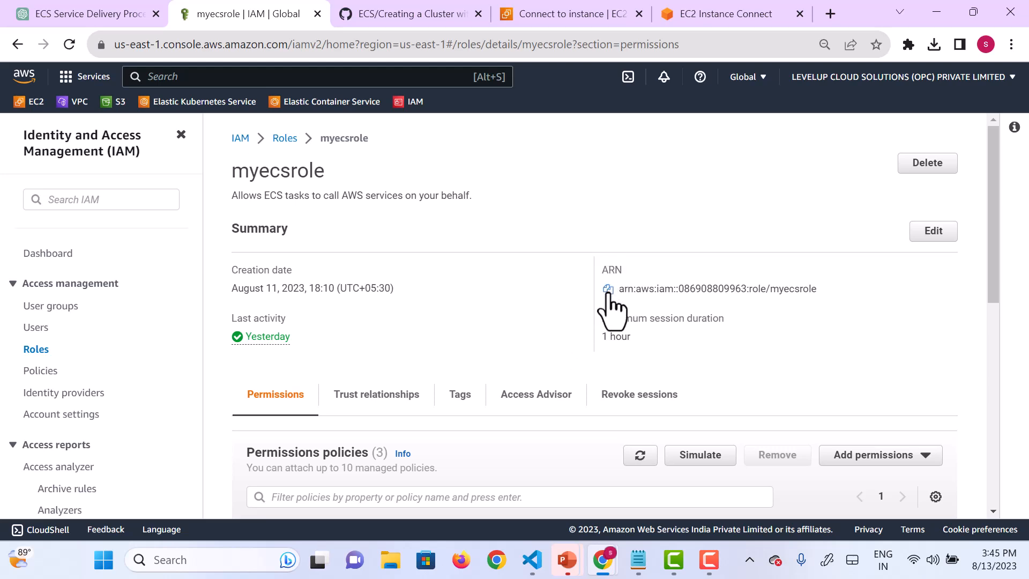
pyautogui.click(608, 288)
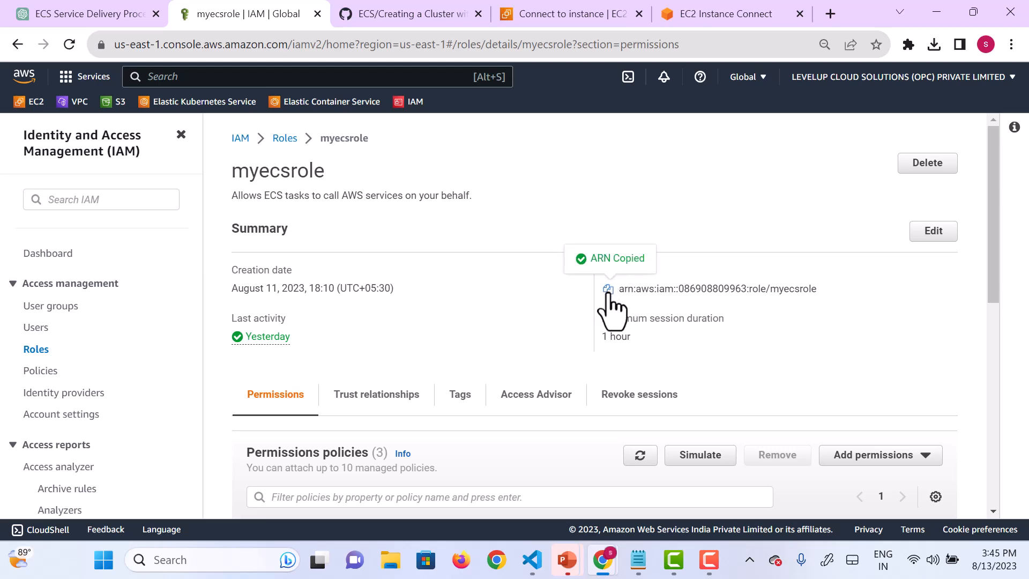
# Step: Switch to Visual Studio Code and paste the copied myecsrole ARN as the taskRoleArn value in ecs.json
pyautogui.moveTo(533, 558)
pyautogui.click(540, 494)
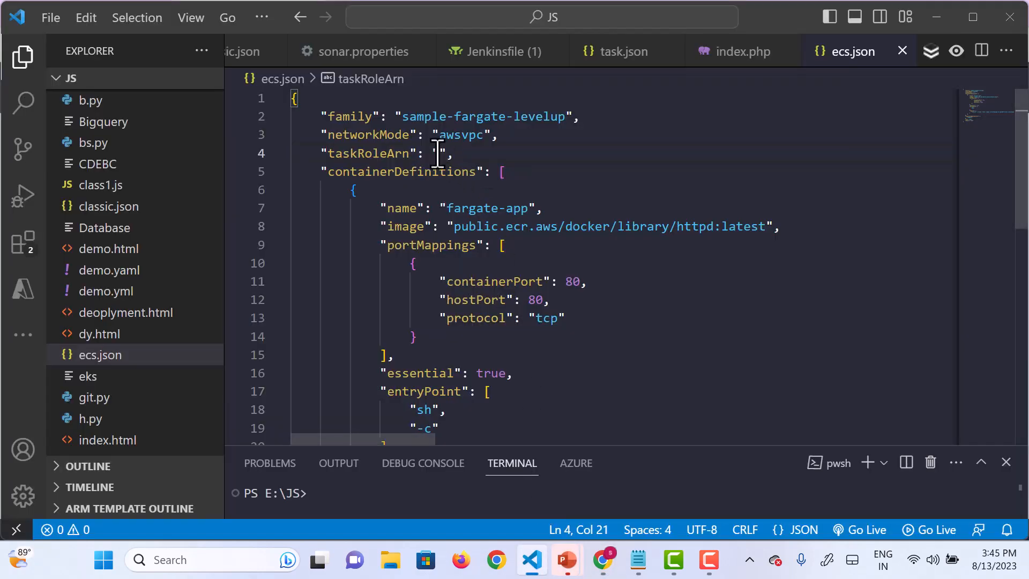
pyautogui.hotkey('ctrl', 'v')
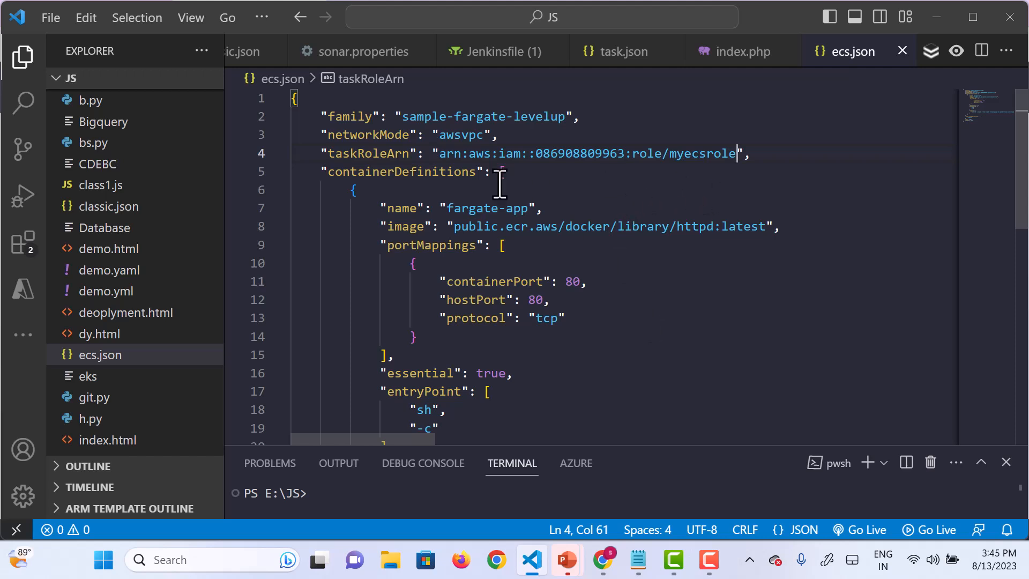
pyautogui.click(442, 225)
pyautogui.moveTo(442, 225); pyautogui.dragTo(776, 230)
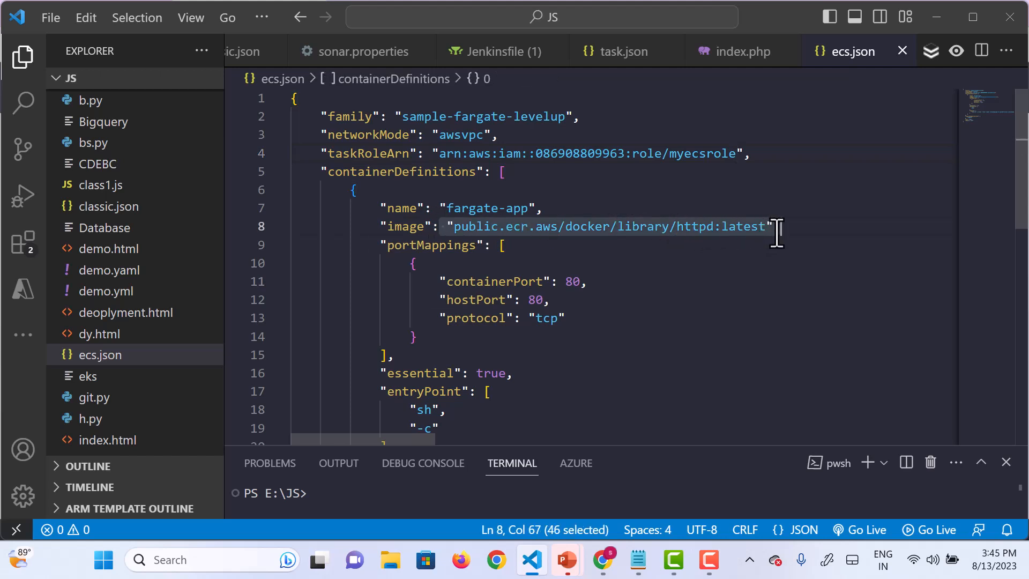
pyautogui.click(721, 304)
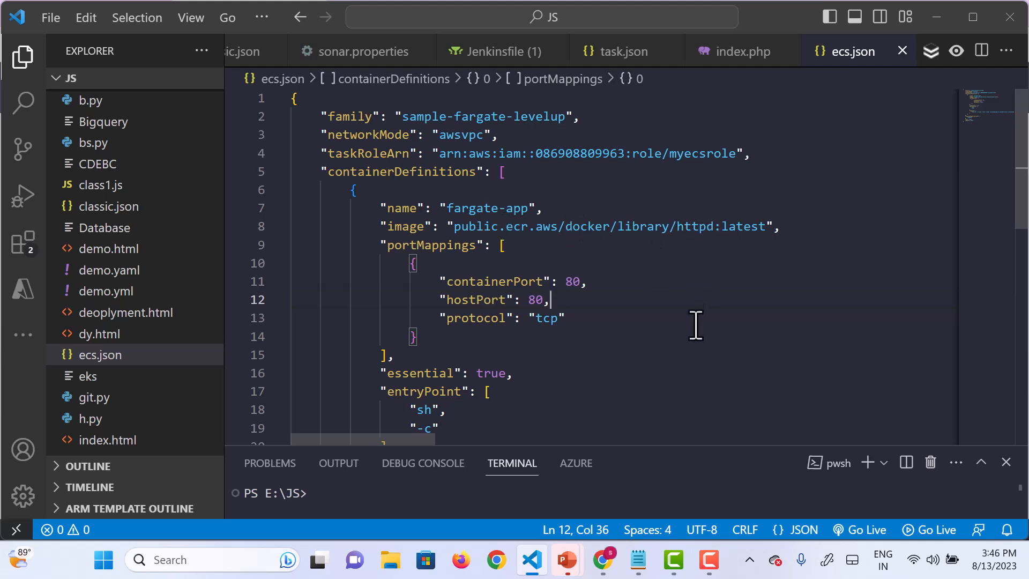
# Step: Review the rest of ecs.json, covering the port mappings, entry point, command, compatibilities, cpu and memory entries
pyautogui.scroll(-1, 696, 325)
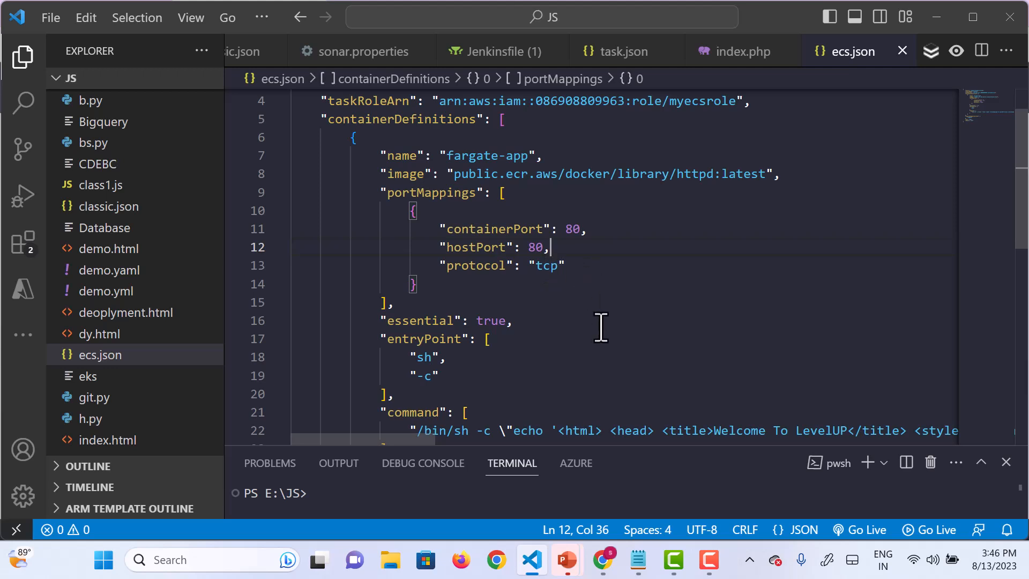
pyautogui.scroll(-2, 601, 327)
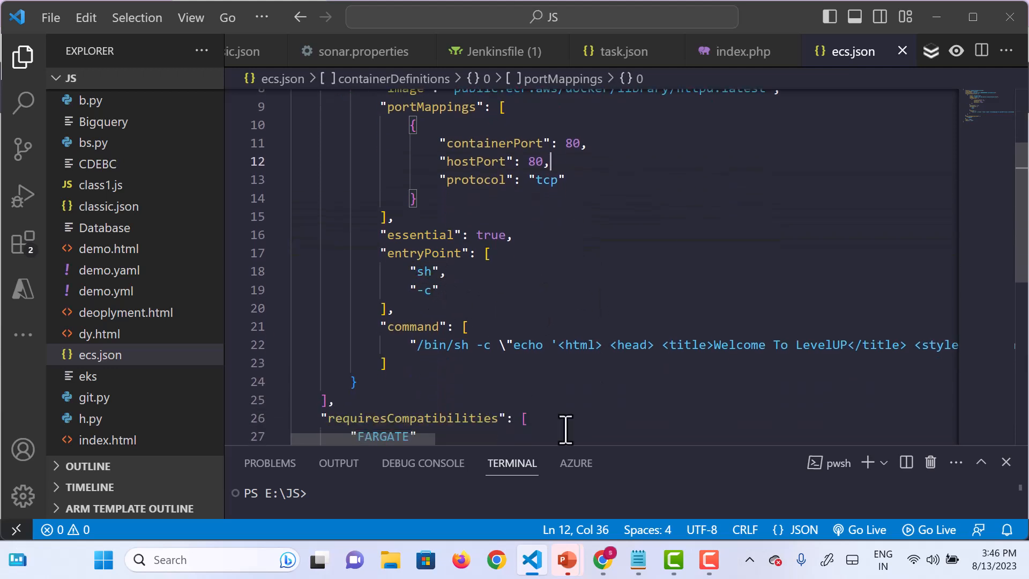
pyautogui.hscroll(10, 601, 356)
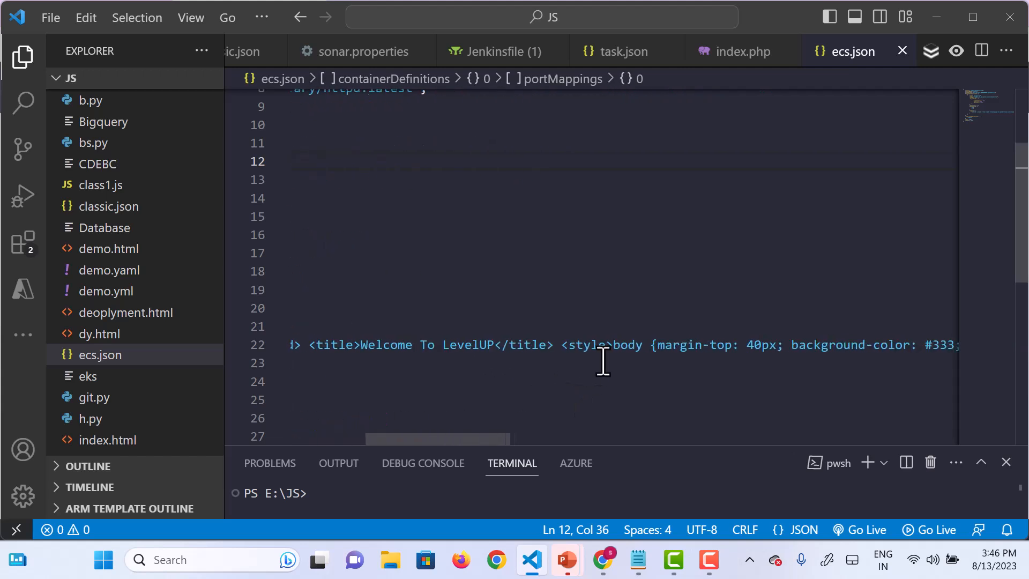
pyautogui.hscroll(-10, 602, 362)
pyautogui.scroll(-1, 602, 361)
pyautogui.scroll(-2, 602, 362)
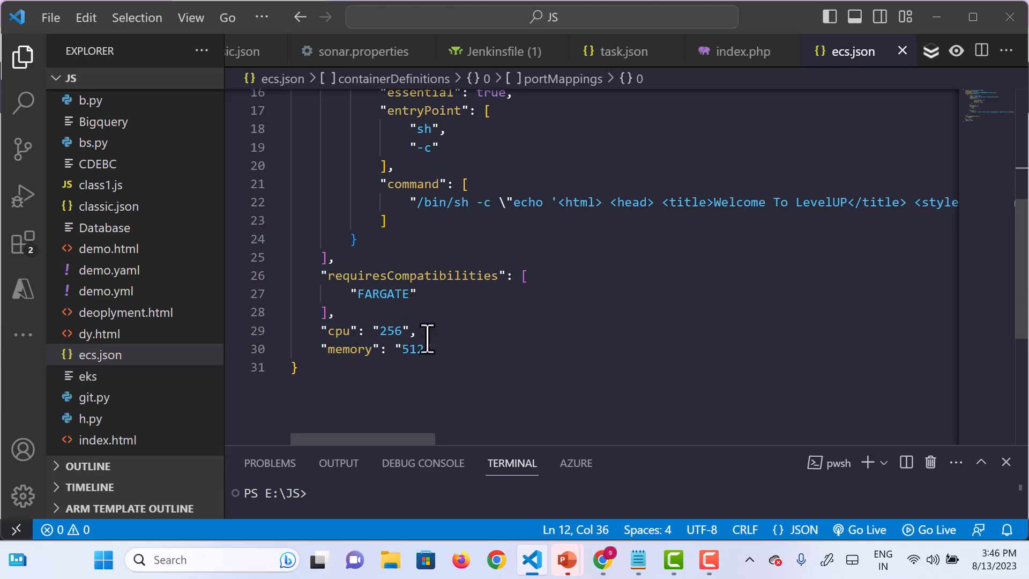
pyautogui.scroll(-3, 546, 379)
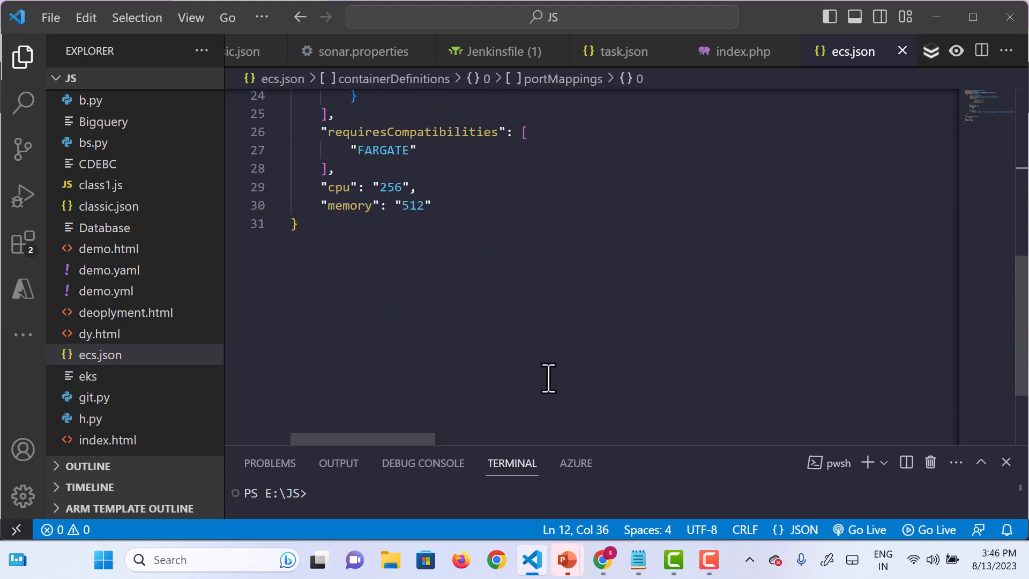
pyautogui.scroll(6, 547, 378)
pyautogui.scroll(2, 548, 377)
pyautogui.scroll(-6, 547, 377)
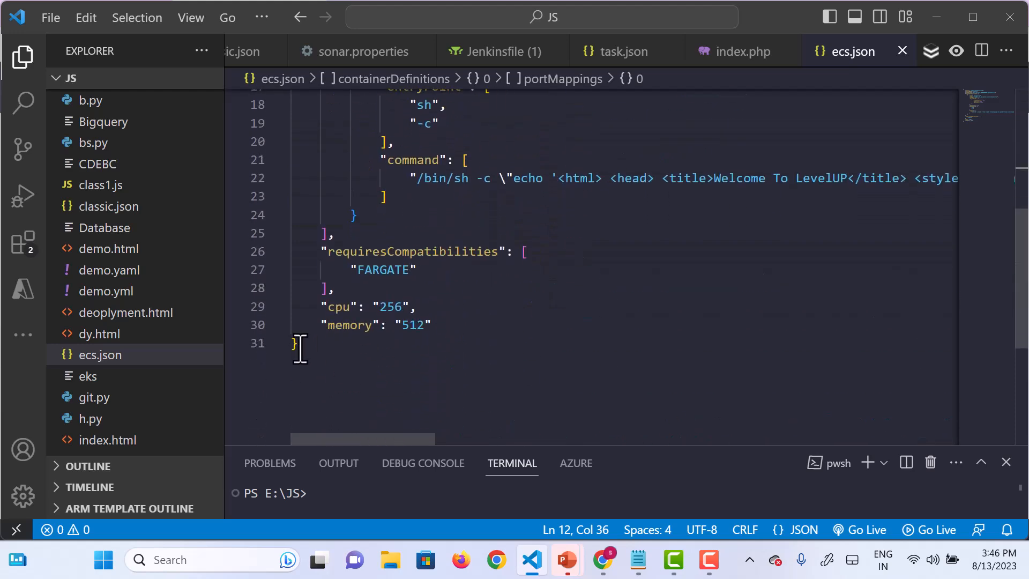
# Step: Copy the entire contents of ecs.json and paste them into fargate-task.json in the EC2 Instance Connect session in Chrome
pyautogui.moveTo(298, 349); pyautogui.dragTo(283, 99)
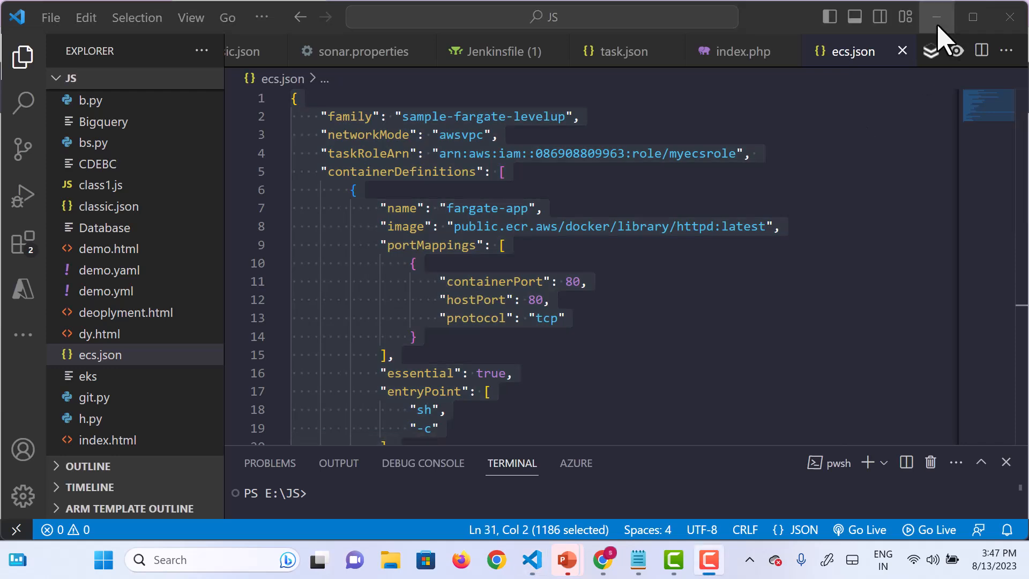
pyautogui.click(937, 21)
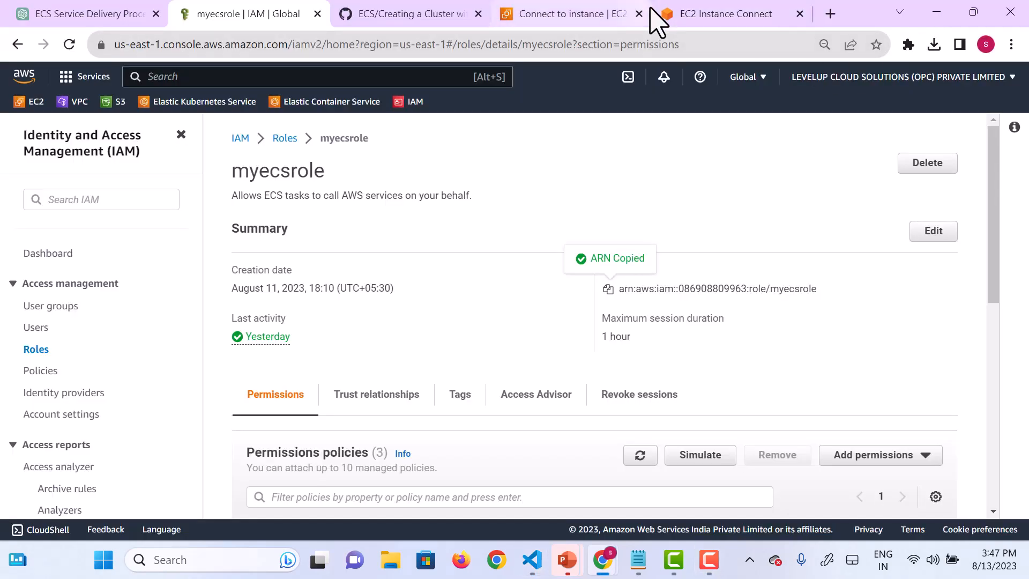
pyautogui.click(420, 21)
pyautogui.click(204, 18)
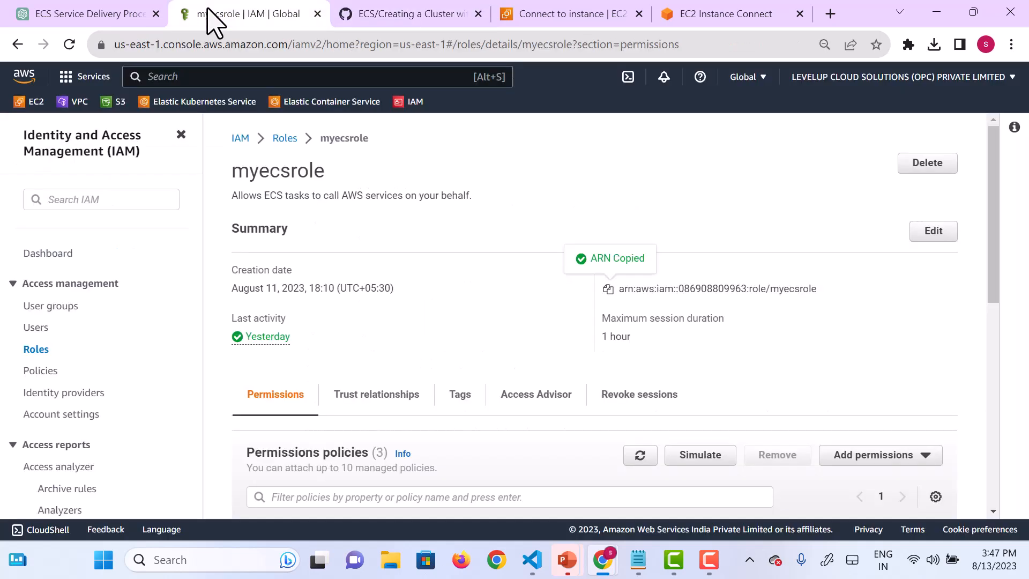
pyautogui.click(712, 24)
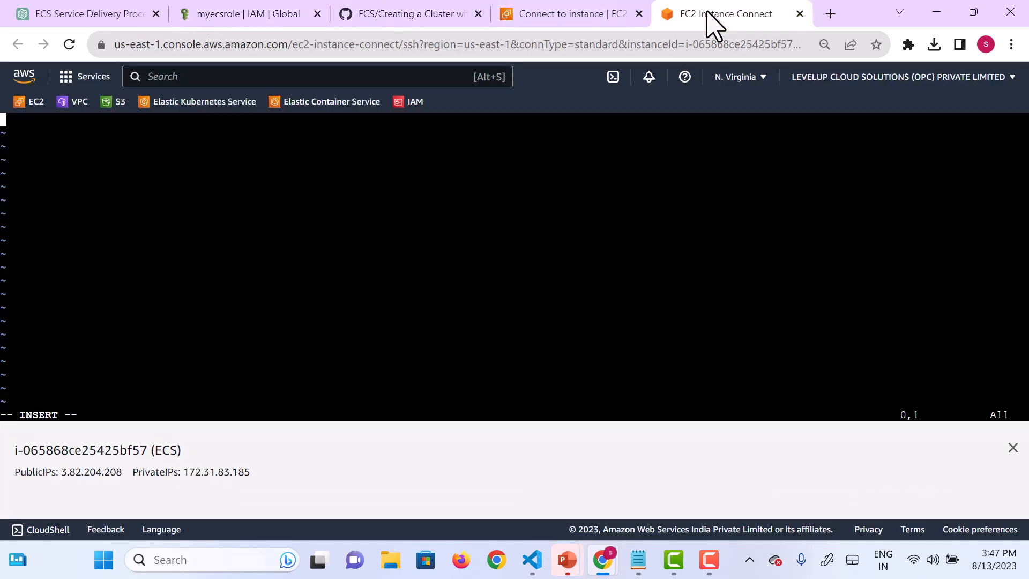
pyautogui.rightClick(260, 256)
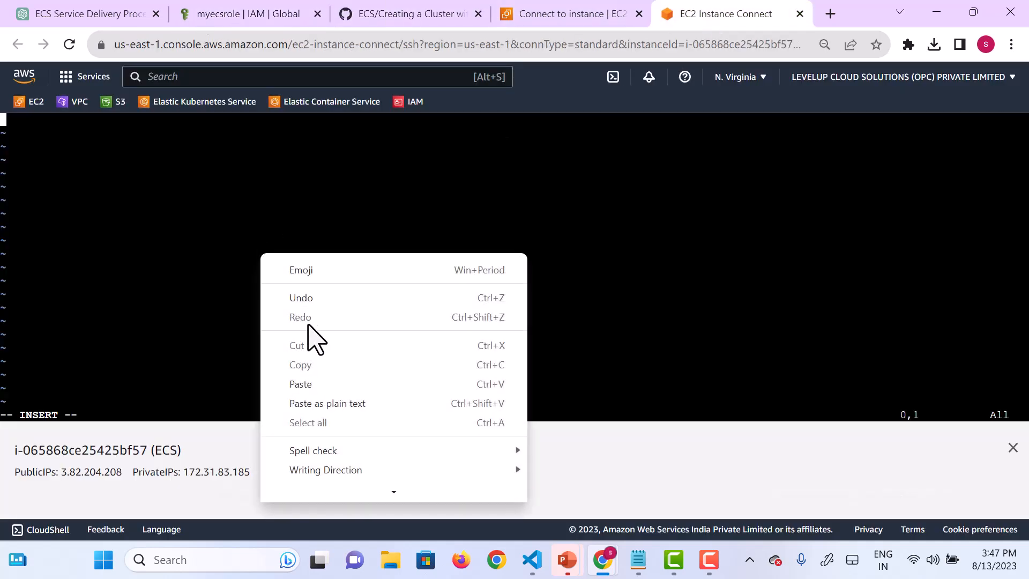
pyautogui.click(304, 384)
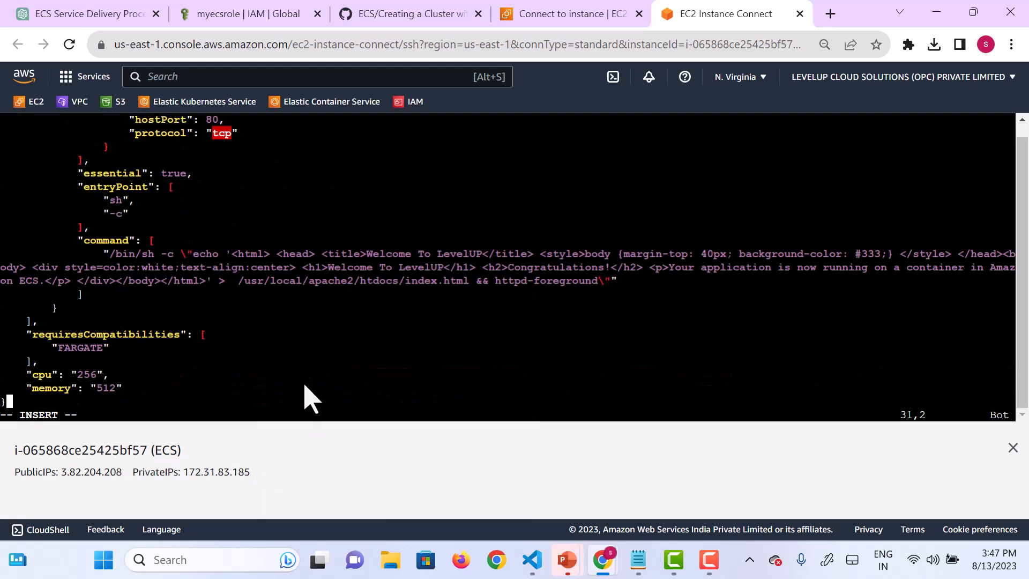
# Step: Save fargate-task.json and quit vi with :wq!
pyautogui.press('Escape')
pyautogui.write(':wq!')
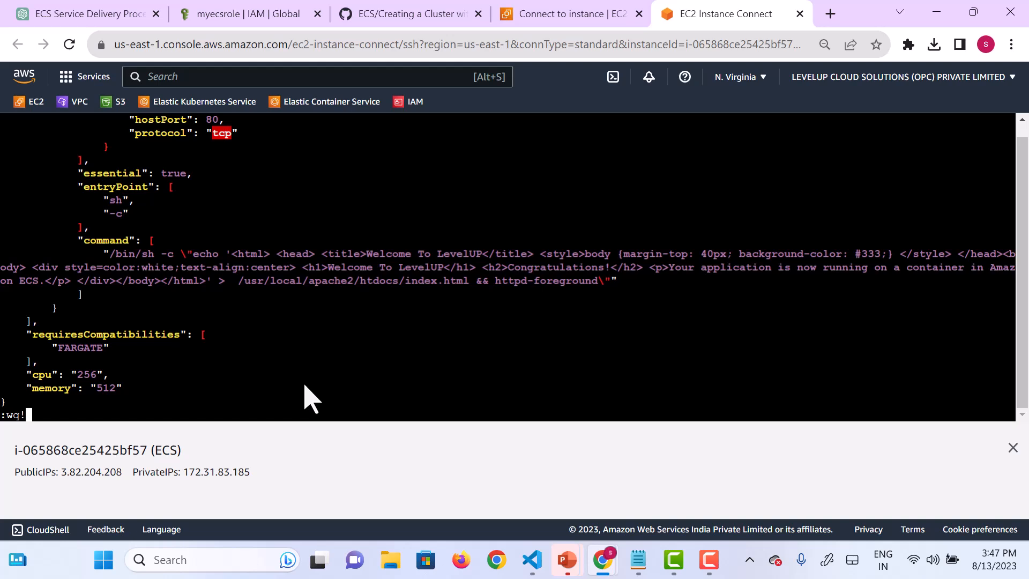
pyautogui.press('Return')
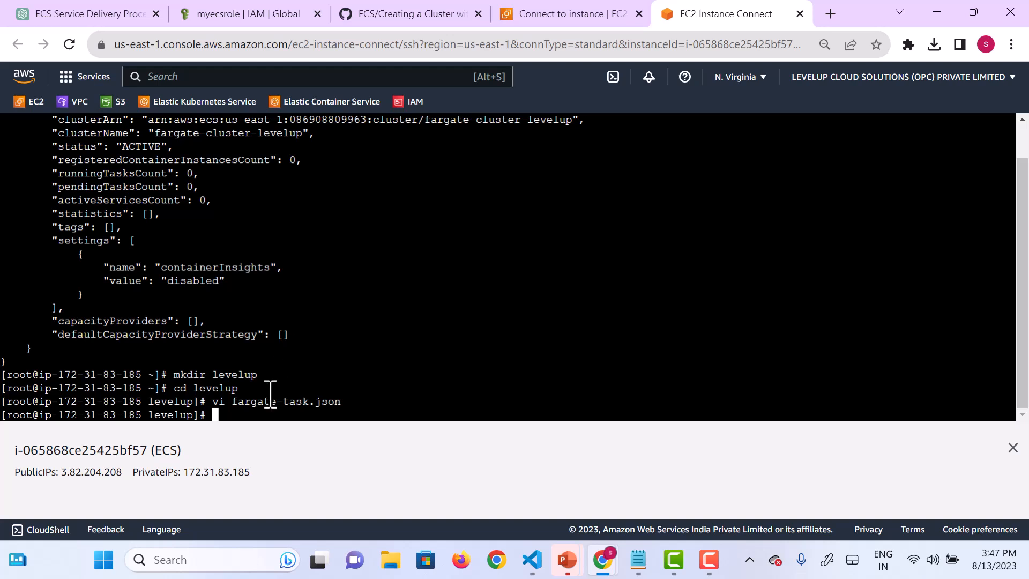
# Step: Enter aws ecs register-task-definition at the prompt without running it
pyautogui.write('aws ')
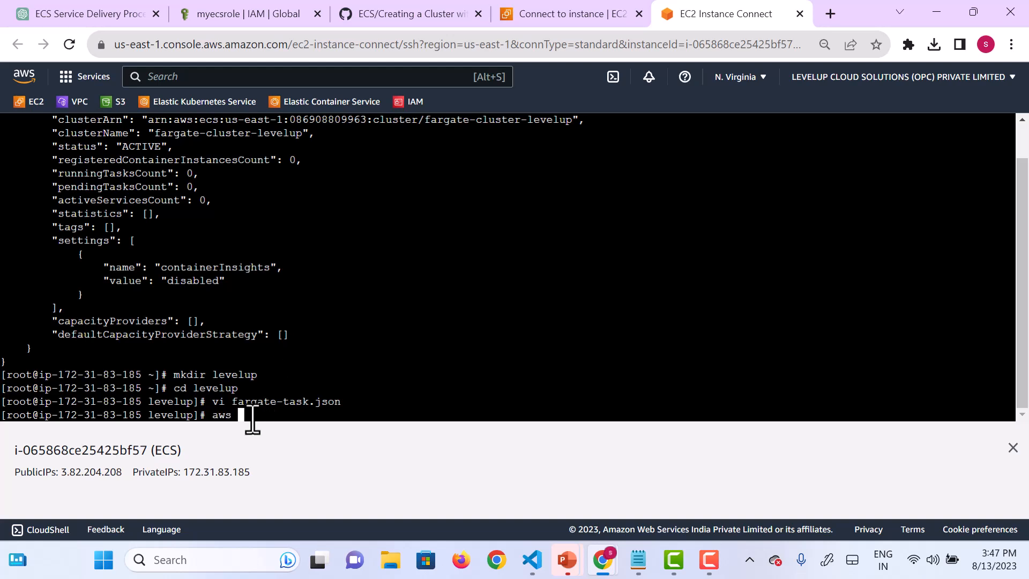
pyautogui.write('ecs register-task')
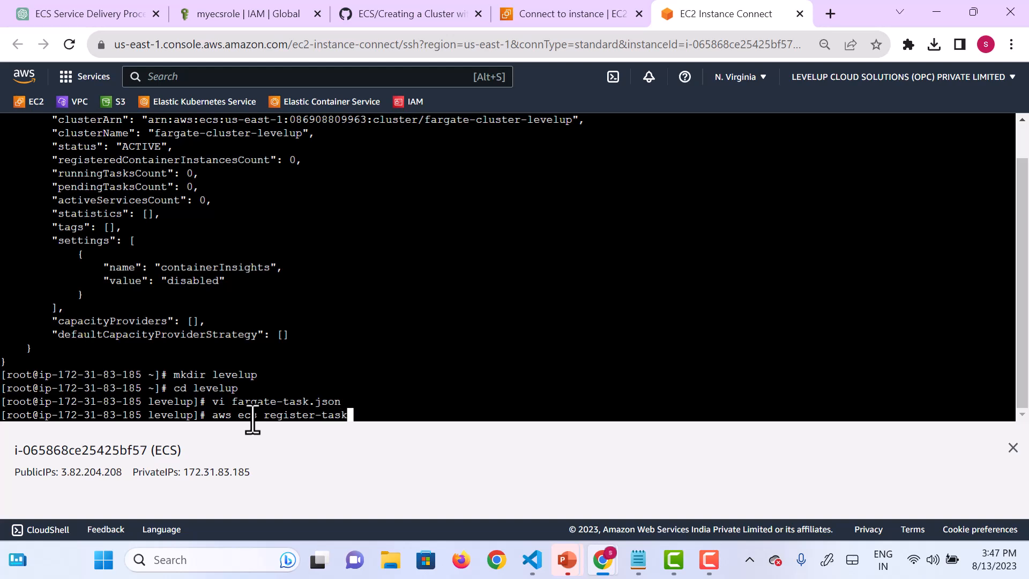
pyautogui.write('-definitaion')
pyautogui.press('BackSpace')
pyautogui.press('BackSpace')
pyautogui.press('BackSpace')
pyautogui.press('BackSpace')
pyautogui.write('ion -cli')
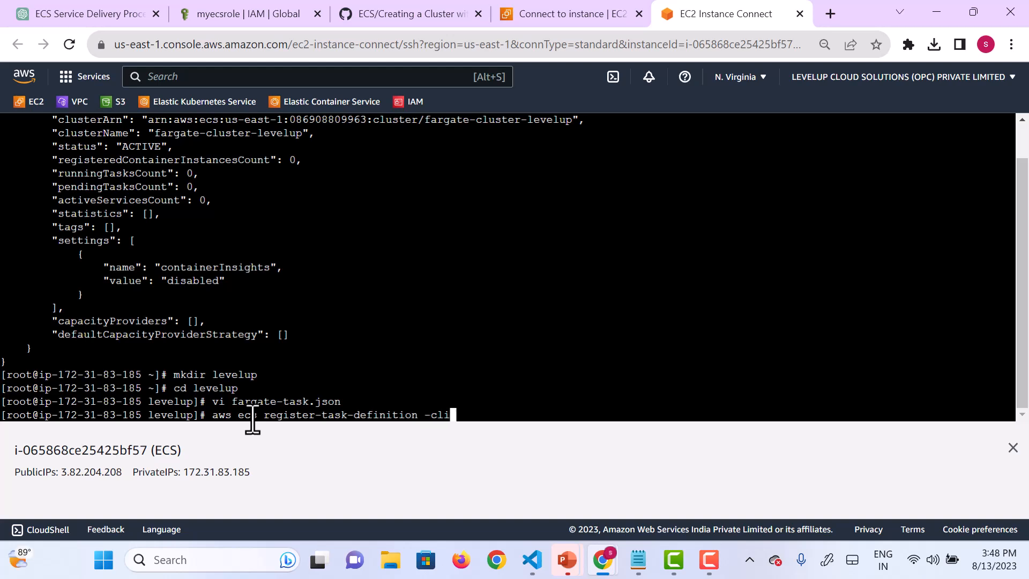
# Step: Append the --cli-input-json option to the register-task-definition command
pyautogui.press('BackSpace')
pyautogui.press('BackSpace')
pyautogui.press('BackSpace')
pyautogui.write('-cli-inpout')
pyautogui.press('BackSpace')
pyautogui.press('BackSpace')
pyautogui.press('BackSpace')
pyautogui.write('ut-jsi')
pyautogui.press('BackSpace')
pyautogui.write('on')
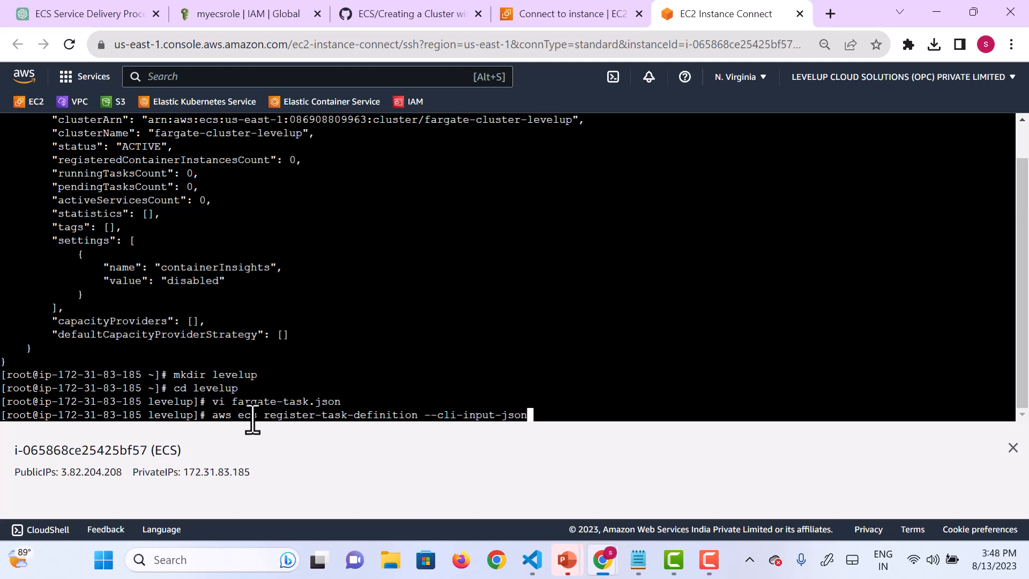
pyautogui.write(' file://faragte')
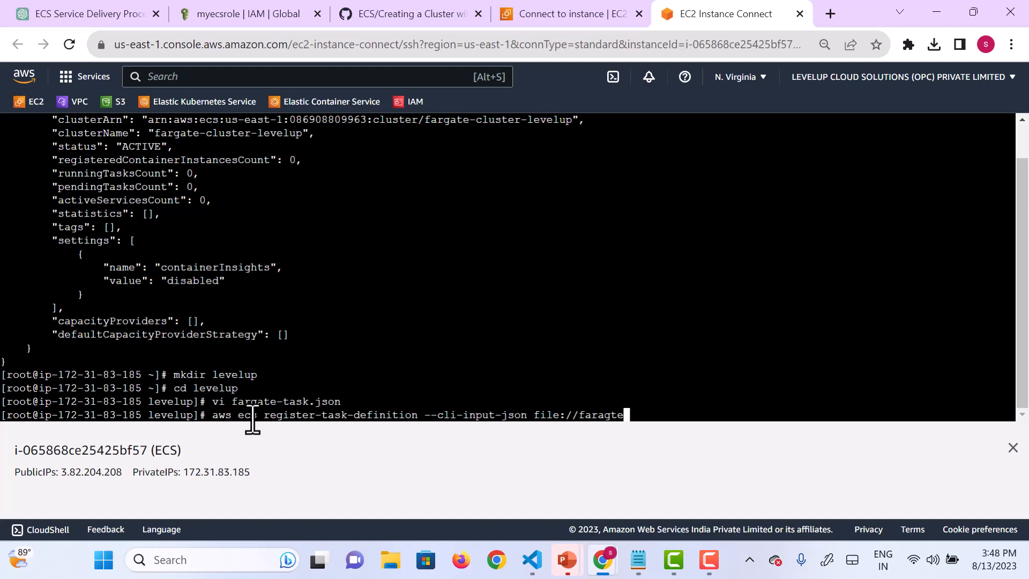
# Step: Supply file://fargate-task.json as the JSON input, run the registration command and exit its paged output
pyautogui.press('BackSpace')
pyautogui.press('BackSpace')
pyautogui.press('BackSpace')
pyautogui.press('BackSpace')
pyautogui.write('gate-task.json')
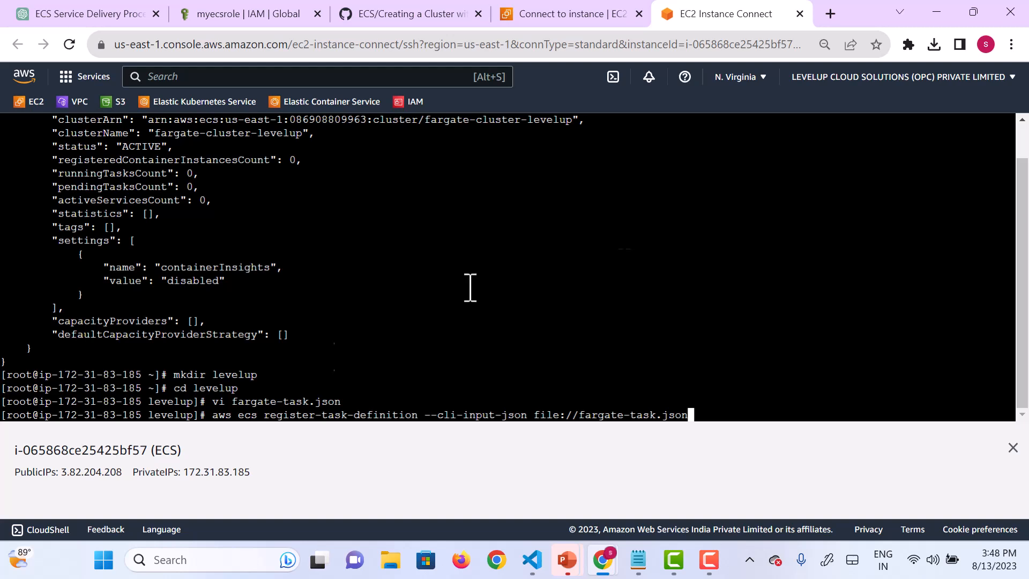
pyautogui.press('F9')
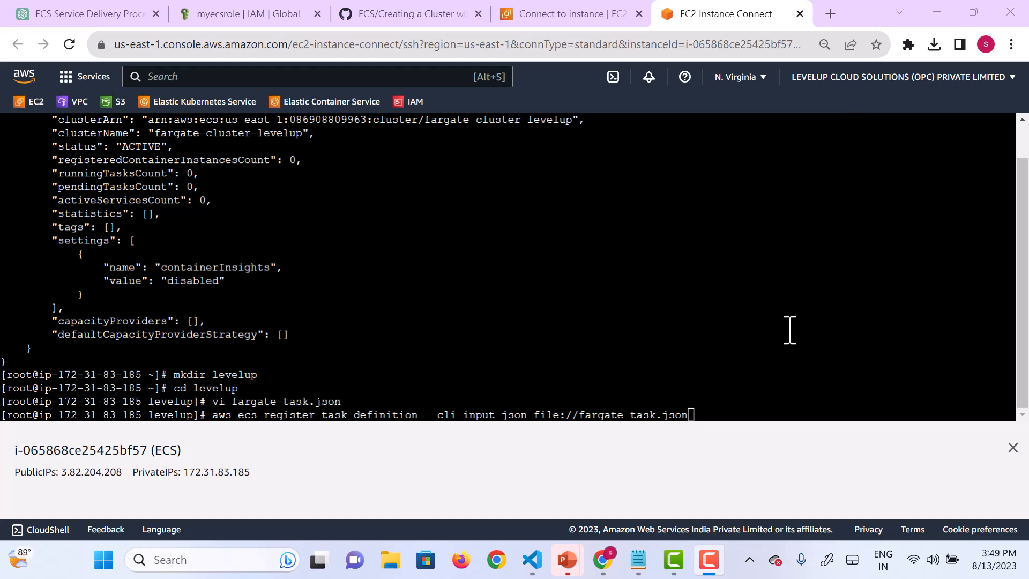
pyautogui.click(775, 350)
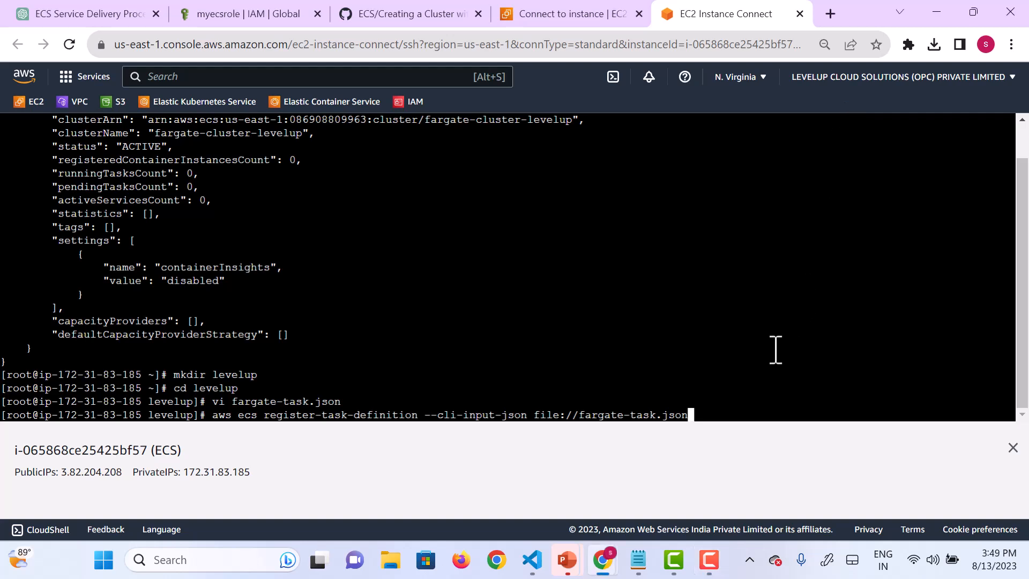
pyautogui.press('Return')
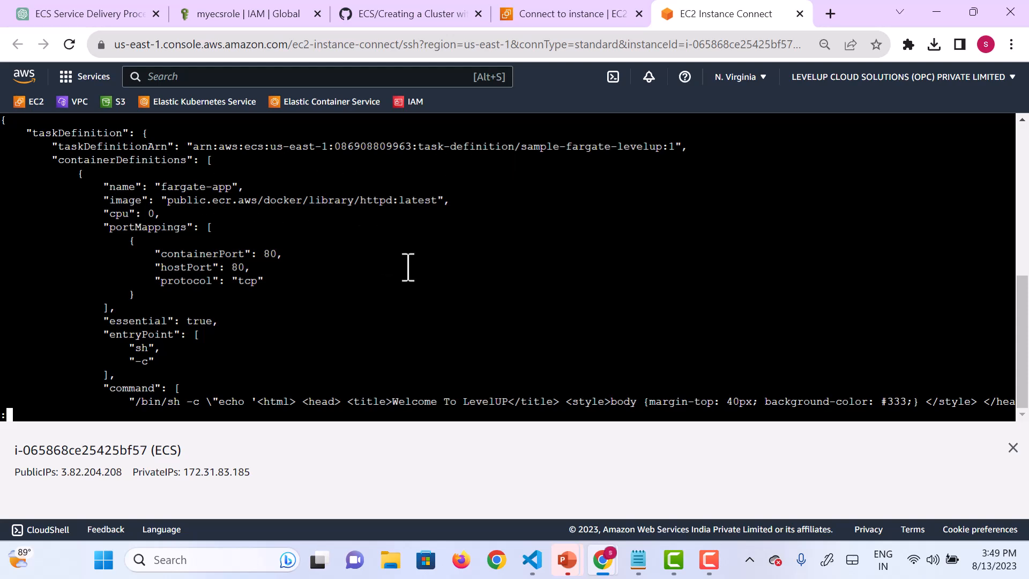
pyautogui.press('q')
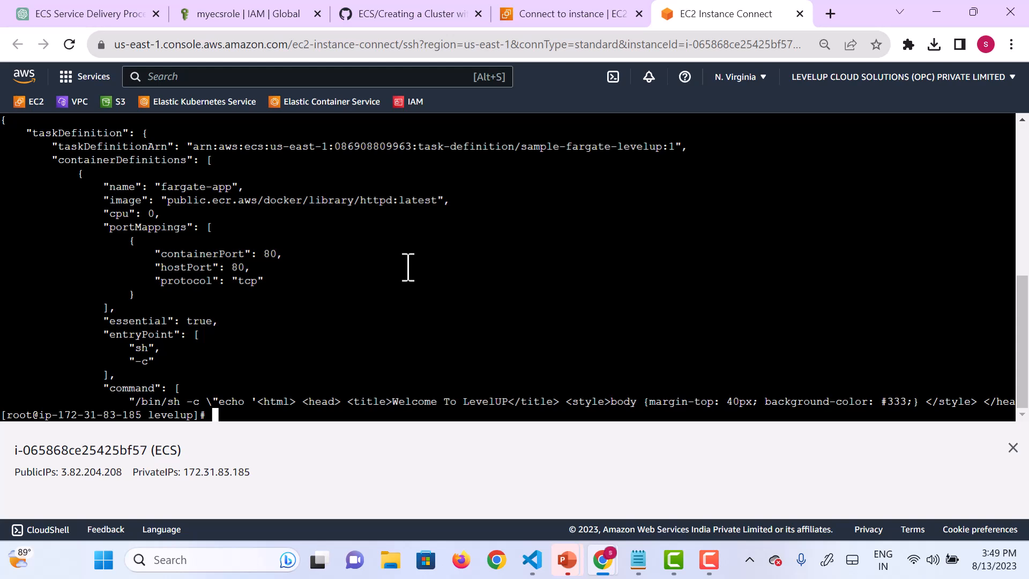
# Step: List the registered task definitions with aws ecs list-task-definitions
pyautogui.write('aws ecs ')
pyautogui.write('li')
pyautogui.write('st')
pyautogui.write('-0t')
pyautogui.press('BackSpace')
pyautogui.press('BackSpace')
pyautogui.write('task')
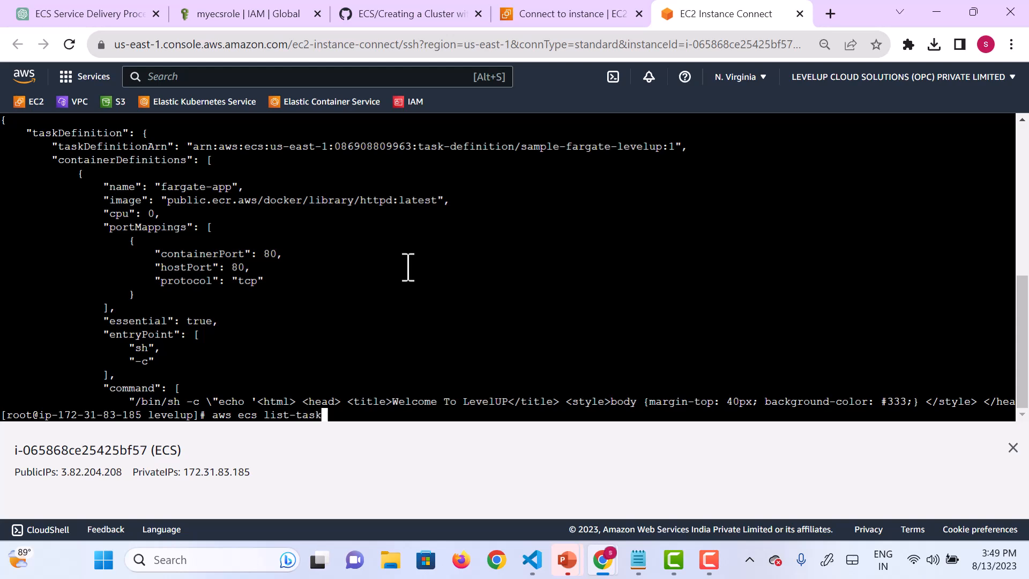
pyautogui.write('-definitions')
pyautogui.press('Return')
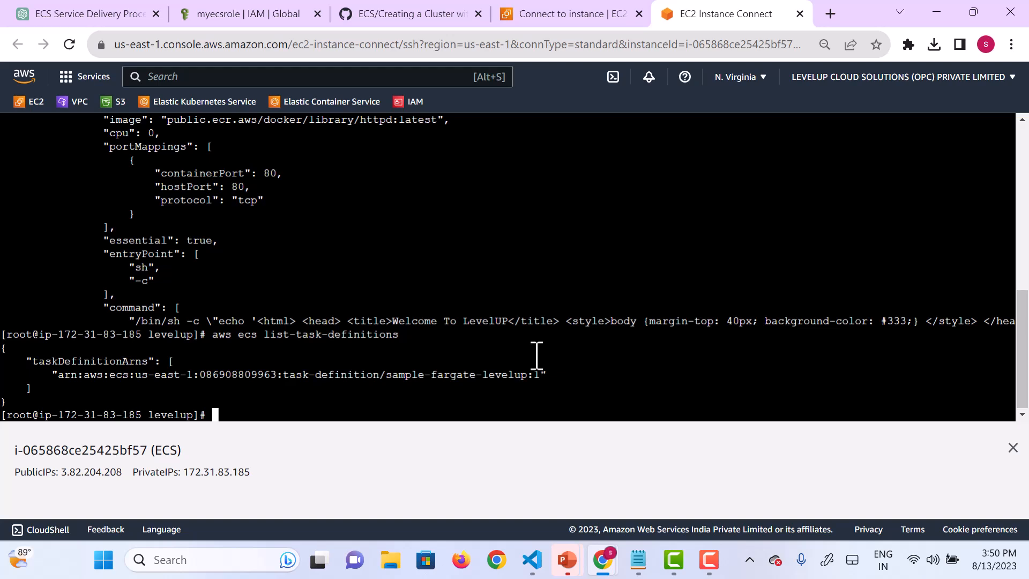
# Step: Begin an aws ecs create-service command with --cluster fargate-cluster-levelup, checking the cluster name against the earlier output
pyautogui.write('aws ecs create-servic')
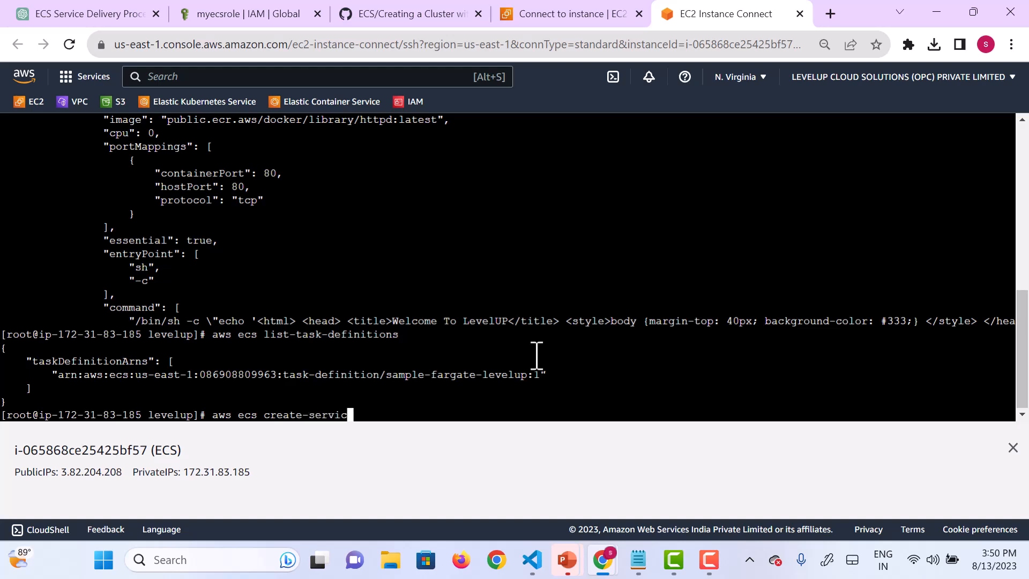
pyautogui.write('e --cluster fargat')
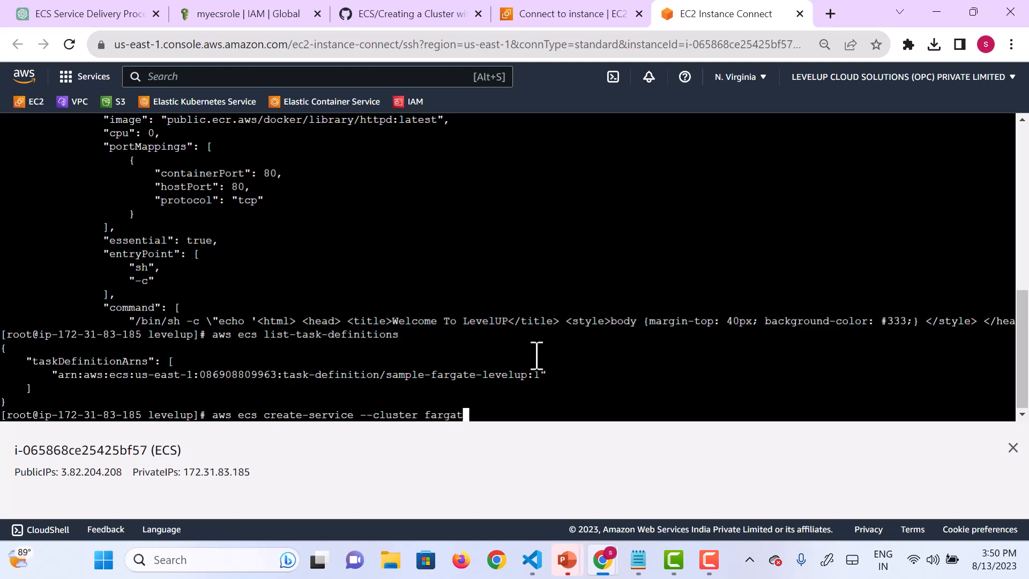
pyautogui.press('BackSpace')
pyautogui.press('BackSpace')
pyautogui.press('BackSpace')
pyautogui.write('gate-cluster-levelup')
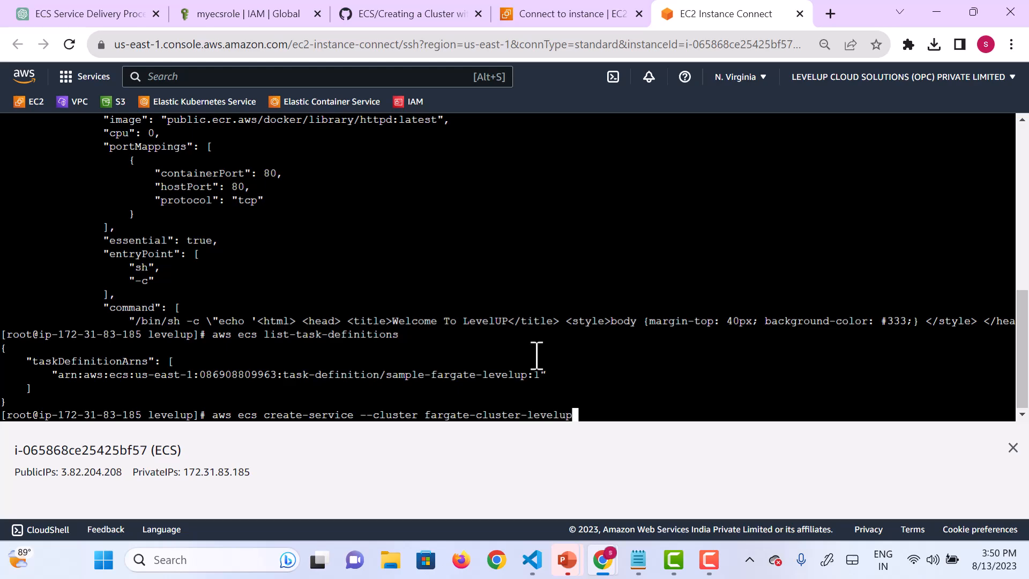
pyautogui.scroll(15, 453, 252)
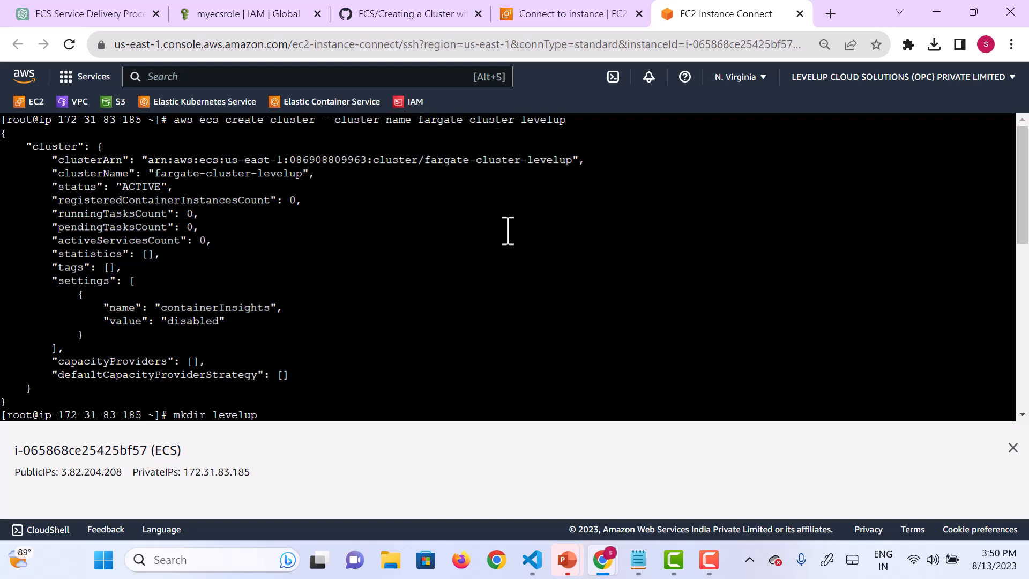
pyautogui.scroll(-15, 508, 231)
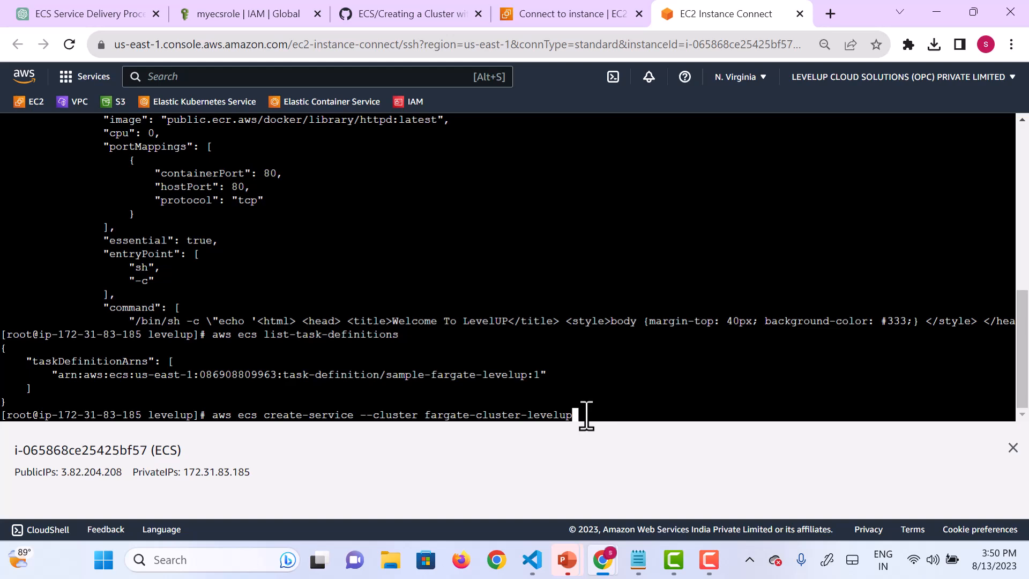
# Step: Append --service-name fargate-service to the create-service command
pyautogui.write('--service-name fargate-sergice')
pyautogui.press('BackSpace')
pyautogui.press('BackSpace')
pyautogui.press('BackSpace')
pyautogui.press('BackSpace')
pyautogui.press('BackSpace')
pyautogui.write('rvice')
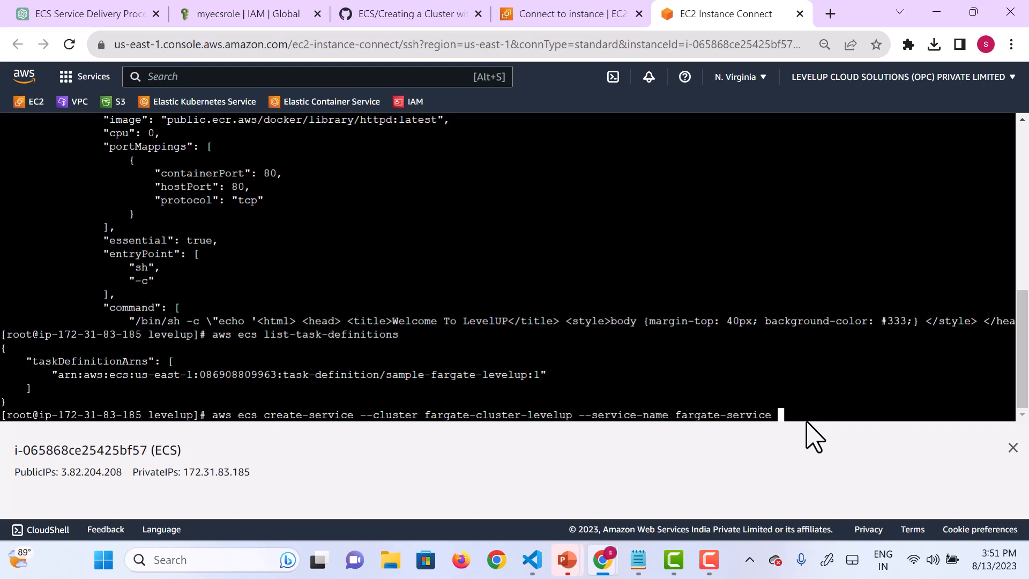
# Step: Append --task-definitions sample-fargate-levelup:1 to the create-service command, copying the task definition name and revision from the earlier registration output
pyautogui.write('--task-definitions')
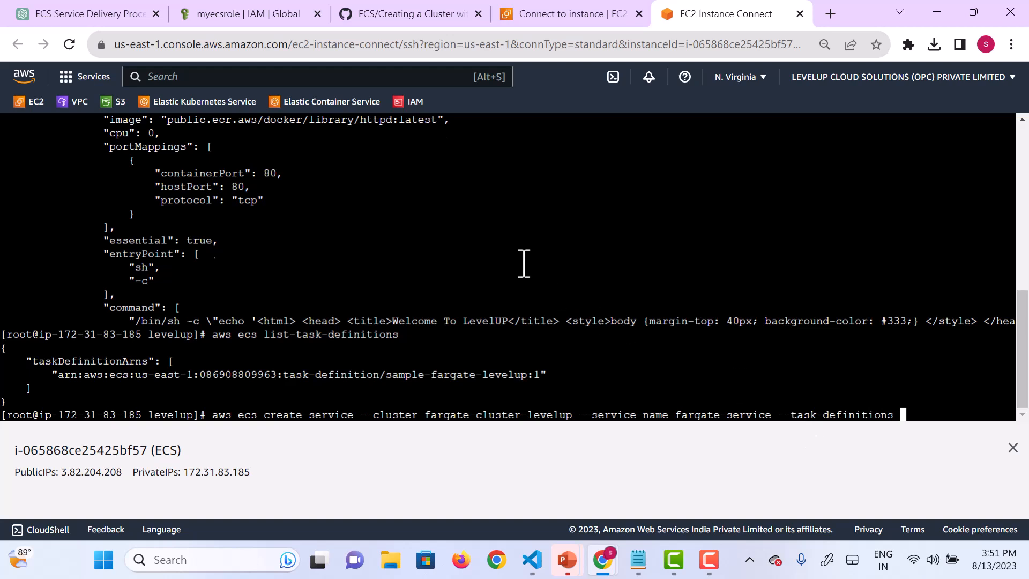
pyautogui.scroll(4, 523, 262)
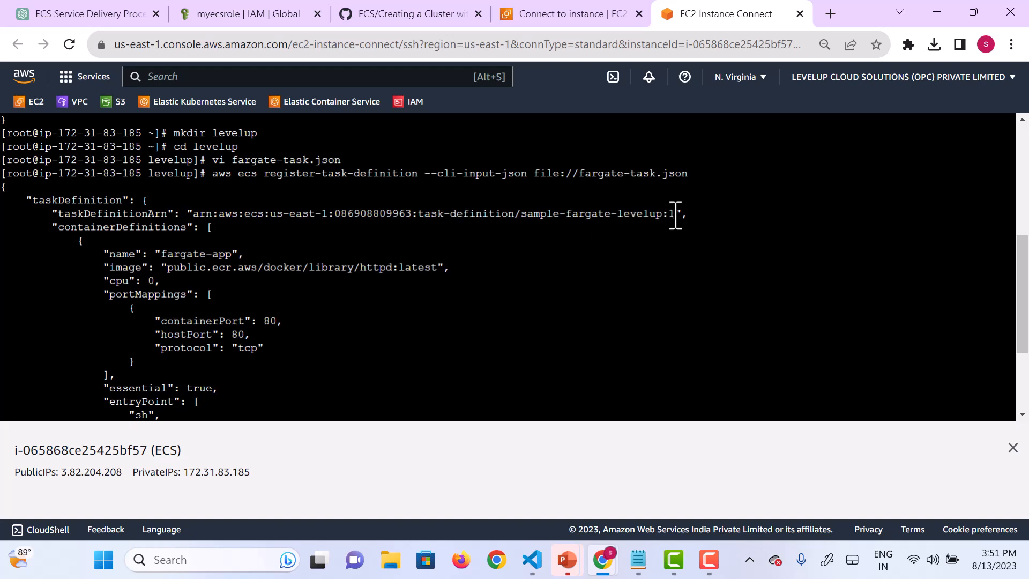
pyautogui.moveTo(675, 216); pyautogui.dragTo(521, 215)
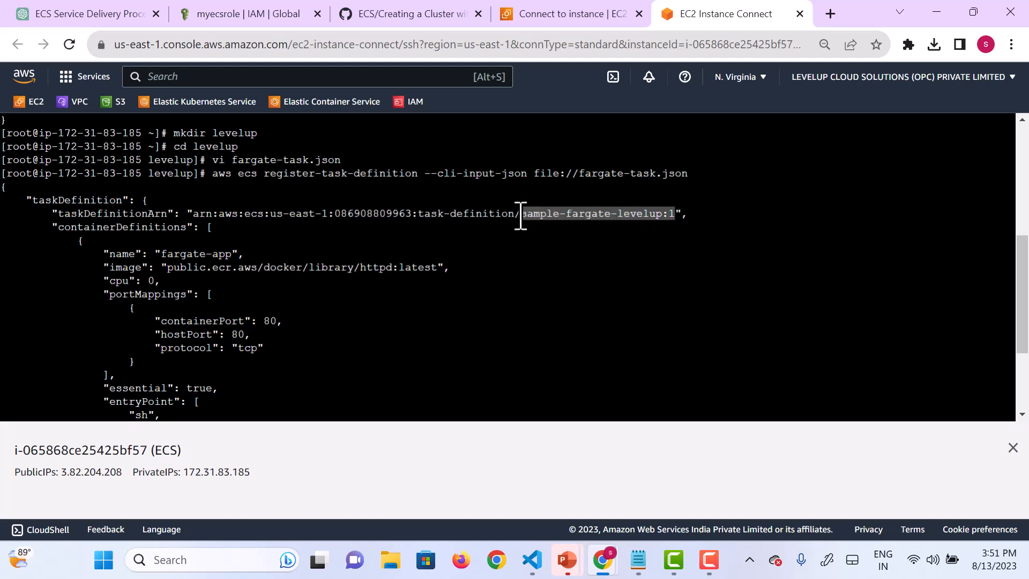
pyautogui.rightClick(557, 215)
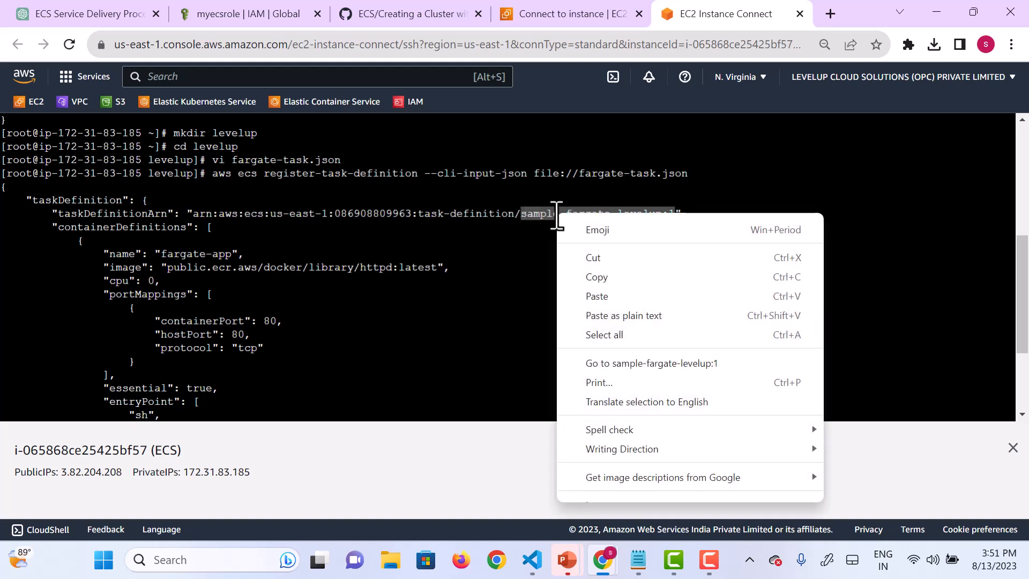
pyautogui.click(607, 280)
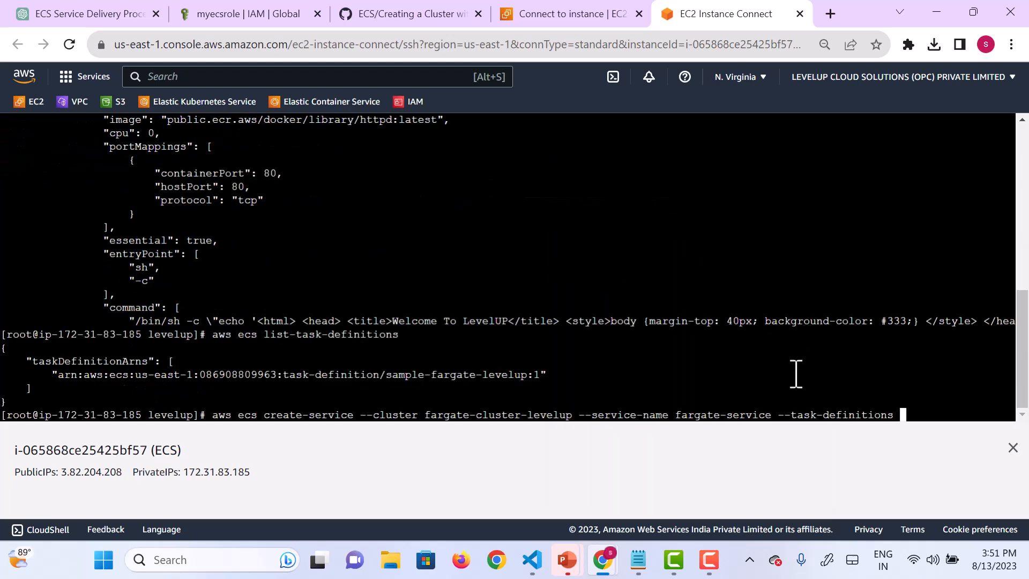
pyautogui.rightClick(903, 413)
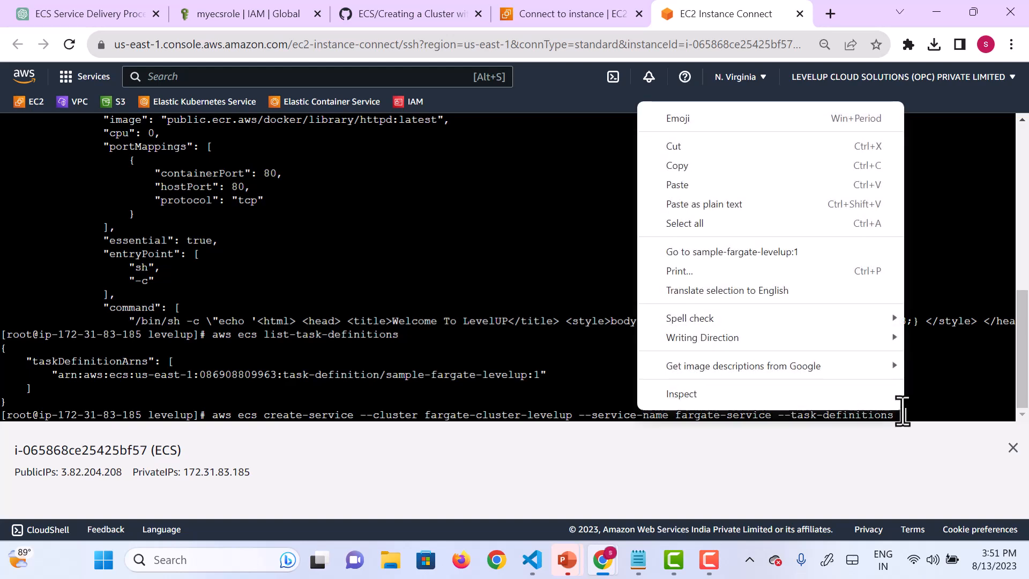
pyautogui.click(688, 186)
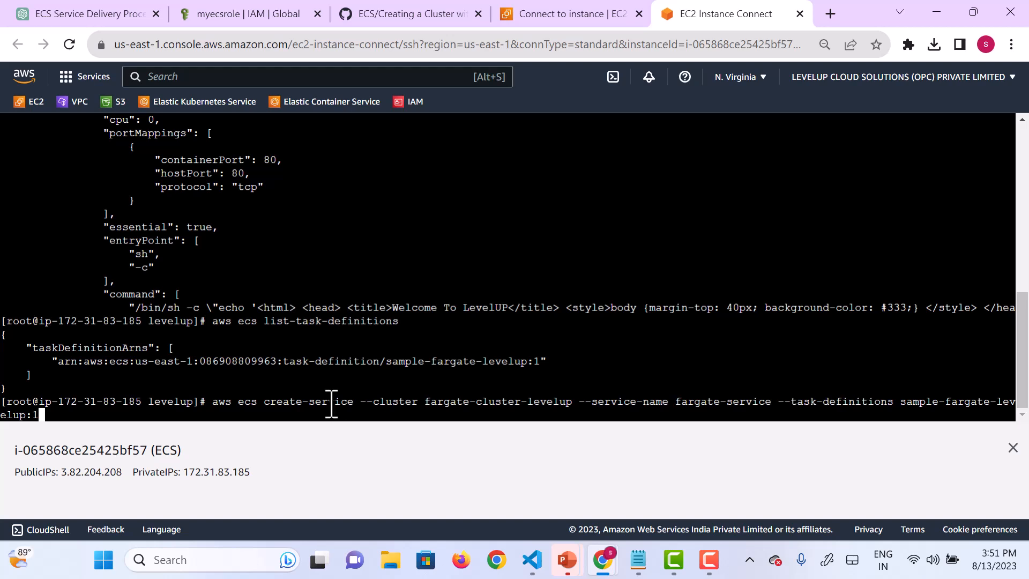
# Step: Append --desired-count 1 to the create-service command
pyautogui.write('--desired-count 1')
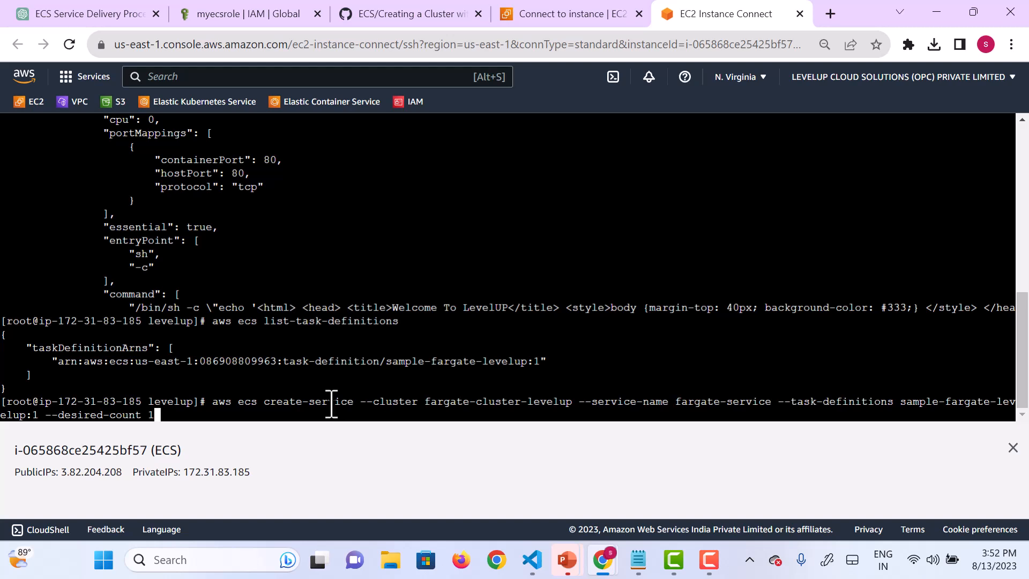
pyautogui.write(' --launt')
# Step: Append --launch-type "FARGATE" to the create-service command, correcting the option's spelling
pyautogui.press('BackSpace')
pyautogui.write('ch')
pyautogui.press('BackSpace')
pyautogui.press('BackSpace')
pyautogui.press('BackSpace')
pyautogui.write('nch-type')
pyautogui.write('"')
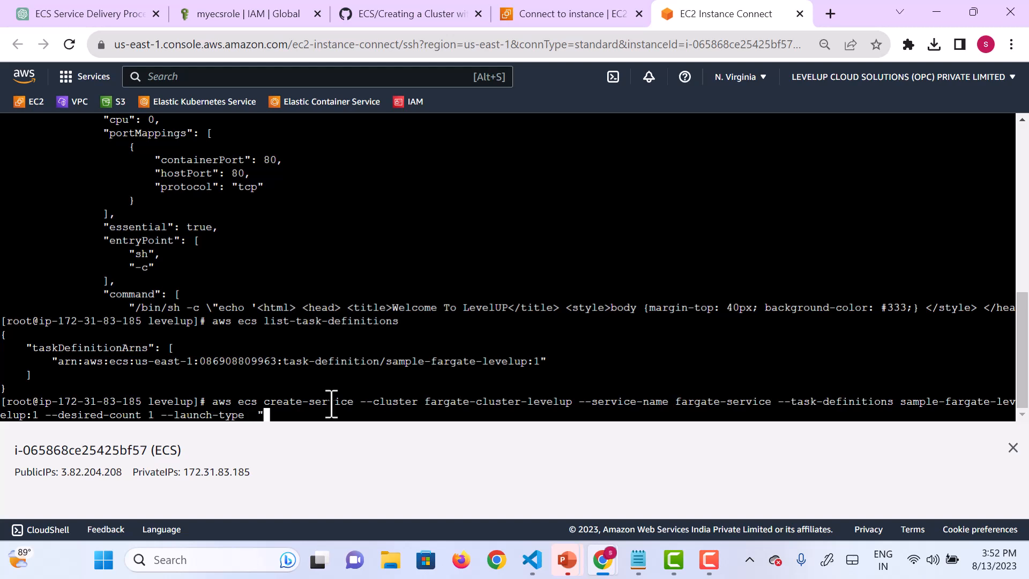
pyautogui.write('FARGATE" --network')
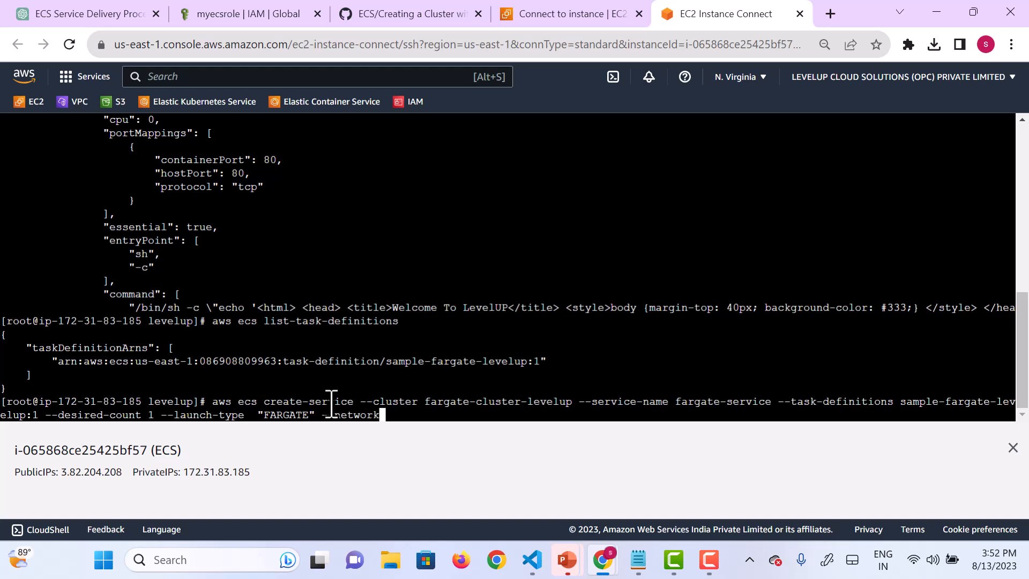
pyautogui.write('-configuration')
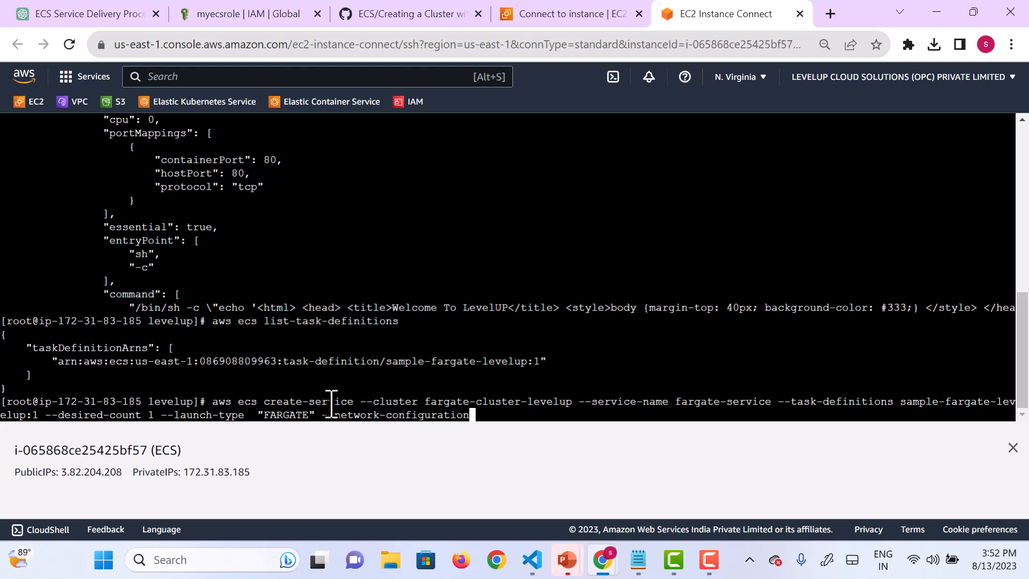
pyautogui.write(' "')
# Step: Append the --network-configuration option and start its quoted value with "awsvpcConfiguration
pyautogui.write('awsvpcConfiguration')
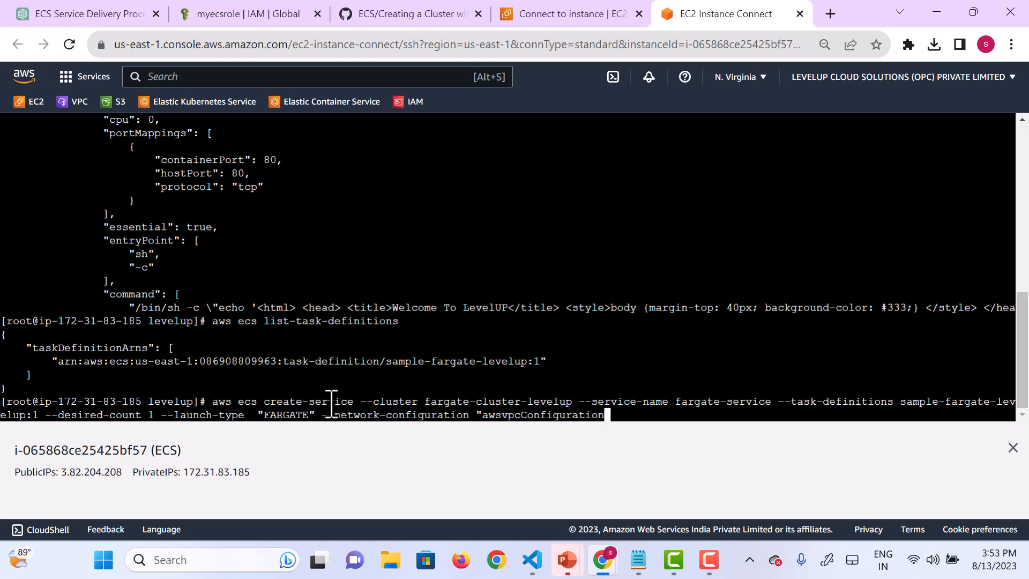
pyautogui.write('=')
pyautogui.write('{')
pyautogui.write('subnets')
pyautogui.write('=')
pyautogui.write('[')
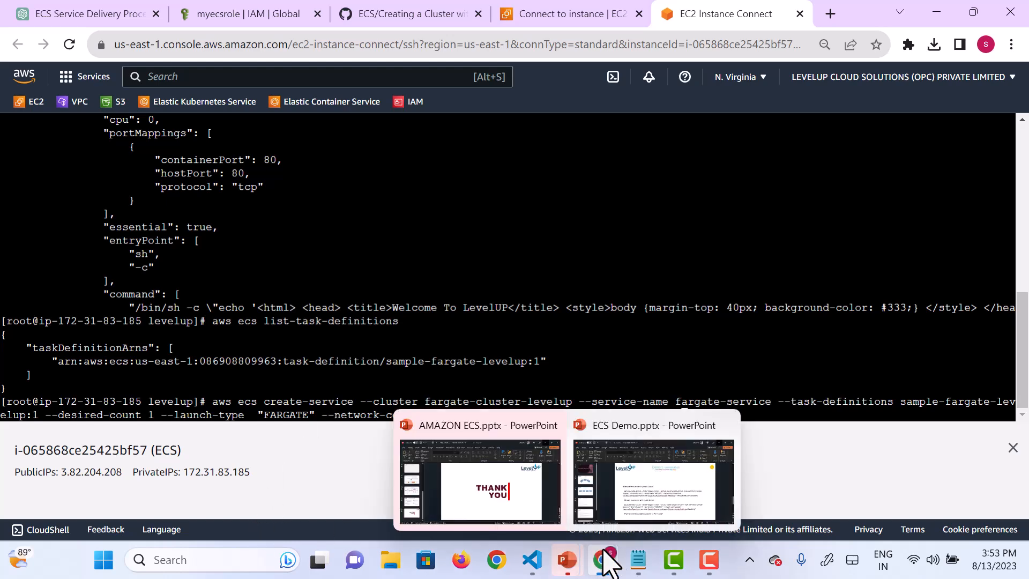
# Step: Add ={subnets=[ ] to the configuration and fill it with subnet-00658fdf8d58b72a8se copied from the Notepad notes
pyautogui.moveTo(635, 557)
pyautogui.click(625, 517)
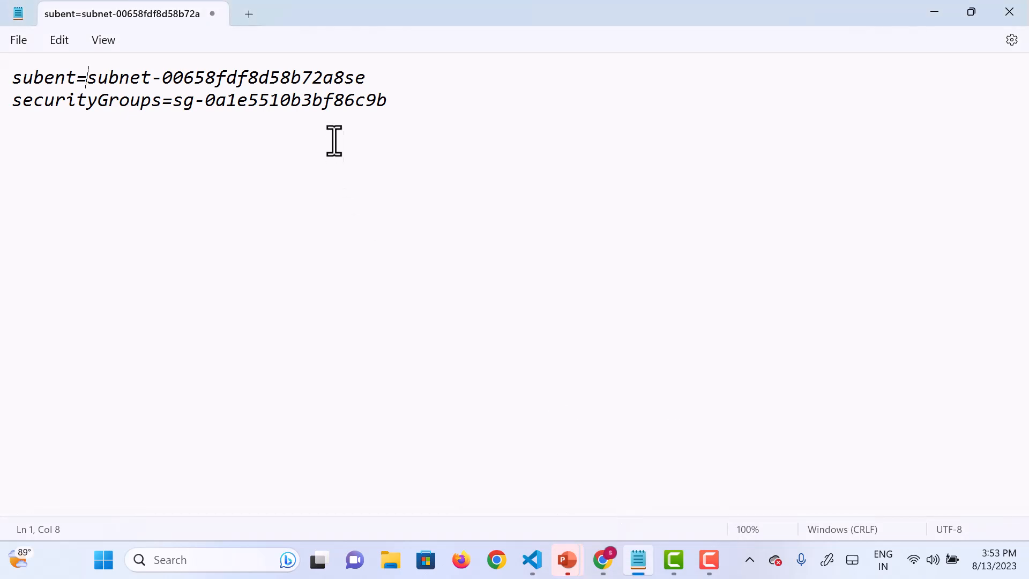
pyautogui.moveTo(364, 78); pyautogui.dragTo(88, 74)
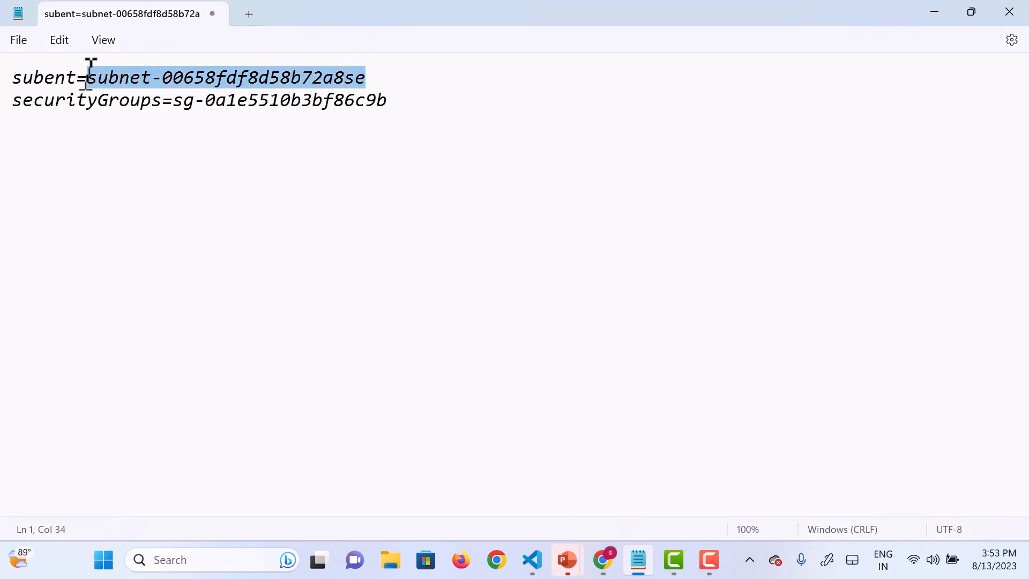
pyautogui.click(934, 13)
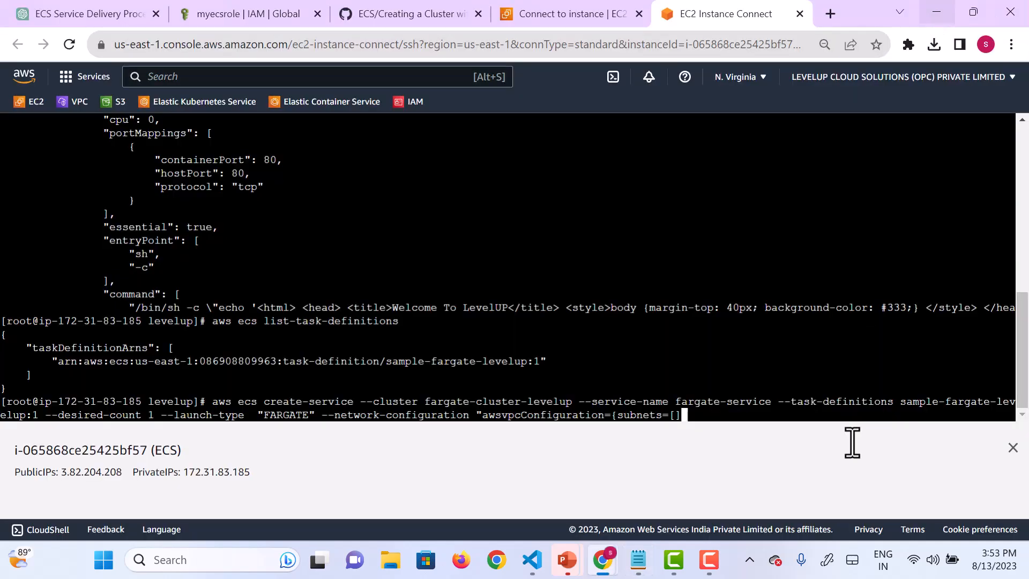
pyautogui.rightClick(672, 415)
pyautogui.click(718, 277)
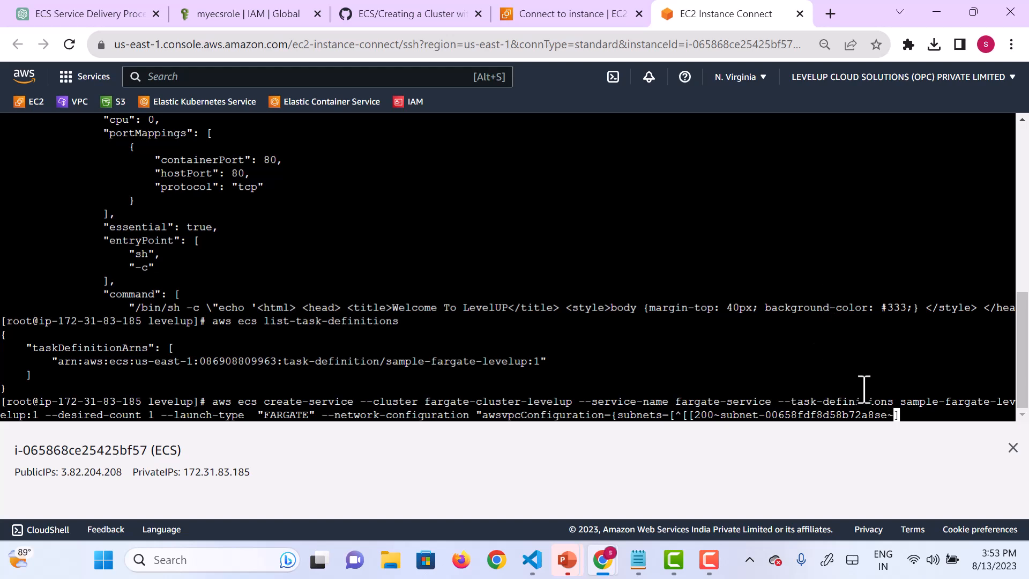
# Step: Strip the stray paste characters around the subnet ID and restore the opening bracket so it reads subnets=[subnet-00658fdf8d58b72a8se]
pyautogui.press('BackSpace')
pyautogui.press('Left')
pyautogui.press('Left')
pyautogui.press('Left')
pyautogui.press('Left')
pyautogui.press('Left')
pyautogui.press('Left')
pyautogui.press('Left')
pyautogui.press('Left')
pyautogui.press('Left')
pyautogui.press('Left')
pyautogui.press('Left')
pyautogui.press('Left')
pyautogui.press('Left')
pyautogui.press('Left')
pyautogui.press('Left')
pyautogui.press('Left')
pyautogui.press('Left')
pyautogui.press('Left')
pyautogui.press('Left')
pyautogui.press('Left')
pyautogui.press('Left')
pyautogui.press('BackSpace')
pyautogui.press('BackSpace')
pyautogui.press('BackSpace')
pyautogui.press('BackSpace')
pyautogui.press('BackSpace')
pyautogui.press('BackSpace')
pyautogui.press('BackSpace')
pyautogui.press('BackSpace')
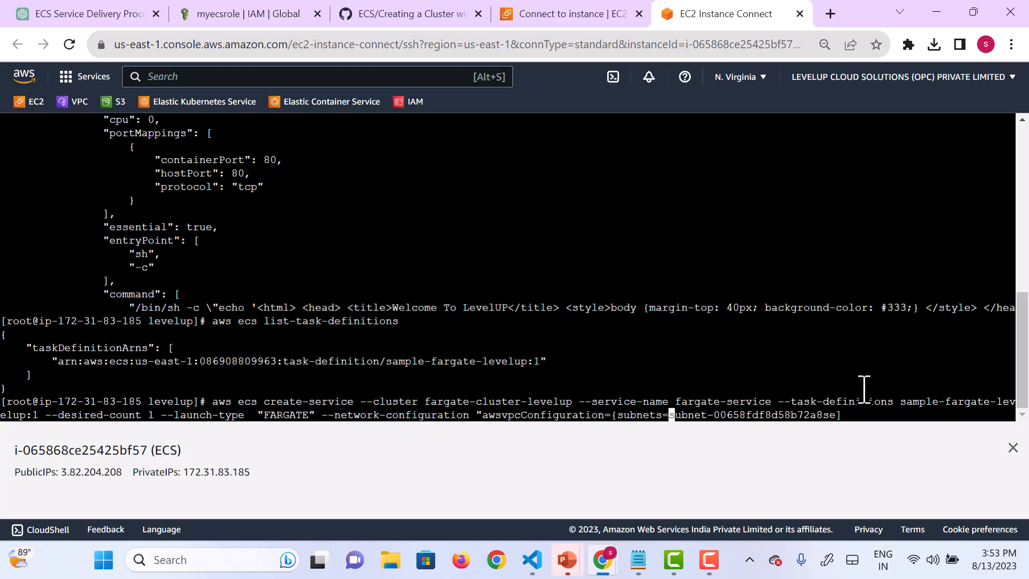
pyautogui.write('[')
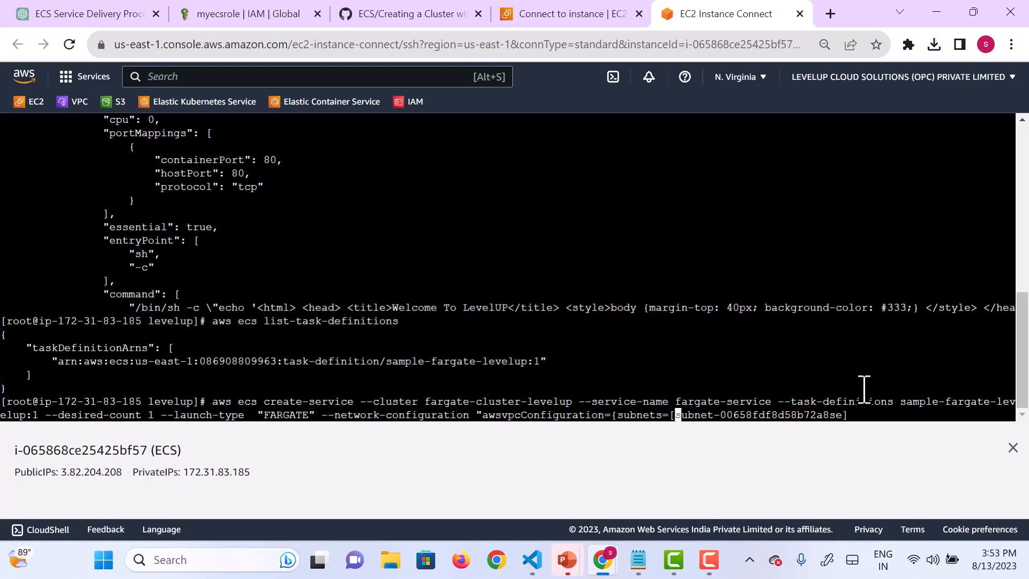
# Step: Add an empty securityGroups=[] list, separated by a comma, after the subnets list
pyautogui.press('Right')
pyautogui.press('Right')
pyautogui.press('Right')
pyautogui.press('Right')
pyautogui.press('Right')
pyautogui.press('Right')
pyautogui.press('Right')
pyautogui.press('Right')
pyautogui.press('Right')
pyautogui.press('Right')
pyautogui.press('Right')
pyautogui.press('Right')
pyautogui.press('Right')
pyautogui.press('Right')
pyautogui.press('Right')
pyautogui.press('Right')
pyautogui.press('Right')
pyautogui.press('Right')
pyautogui.press('Right')
pyautogui.press('Right')
pyautogui.press('Right')
pyautogui.press('Right')
pyautogui.press('Right')
pyautogui.press('Right')
pyautogui.press('Right')
pyautogui.write(',securityGrou')
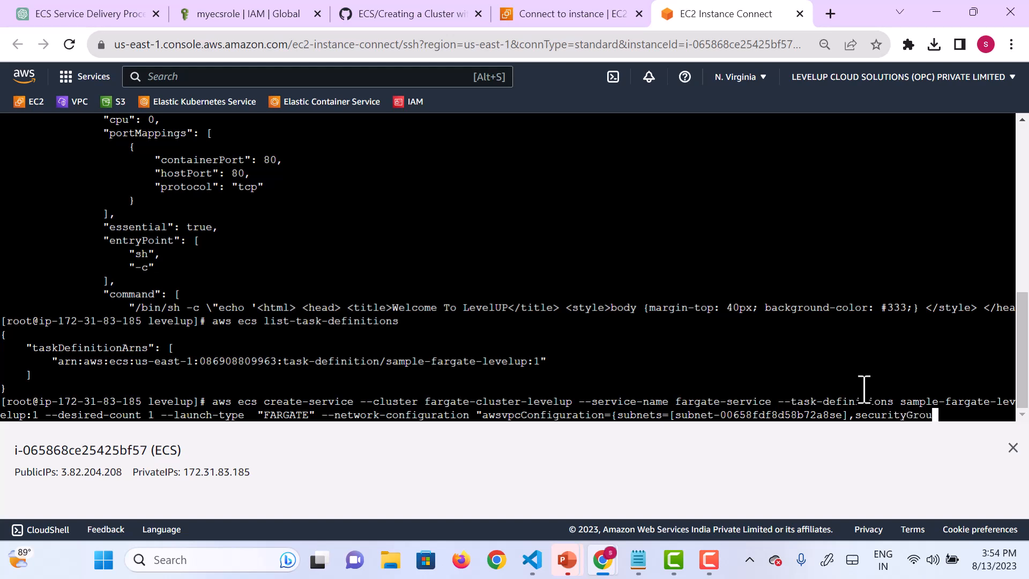
pyautogui.write('ps=[]')
# Step: Copy sg-0a1e5510b3bf86c9b from the Notepad notes and insert it inside the securityGroups brackets
pyautogui.moveTo(633, 564)
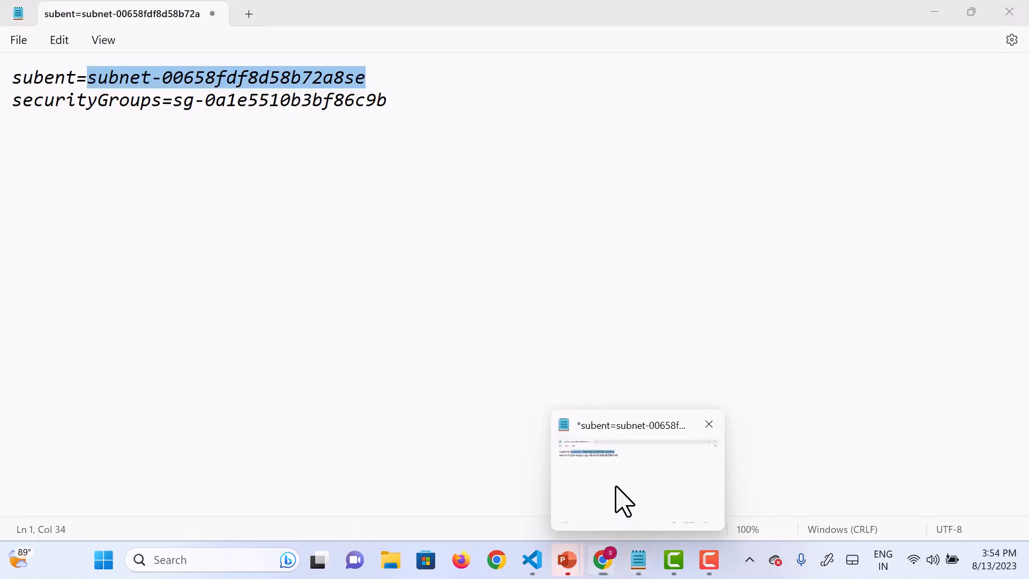
pyautogui.click(616, 501)
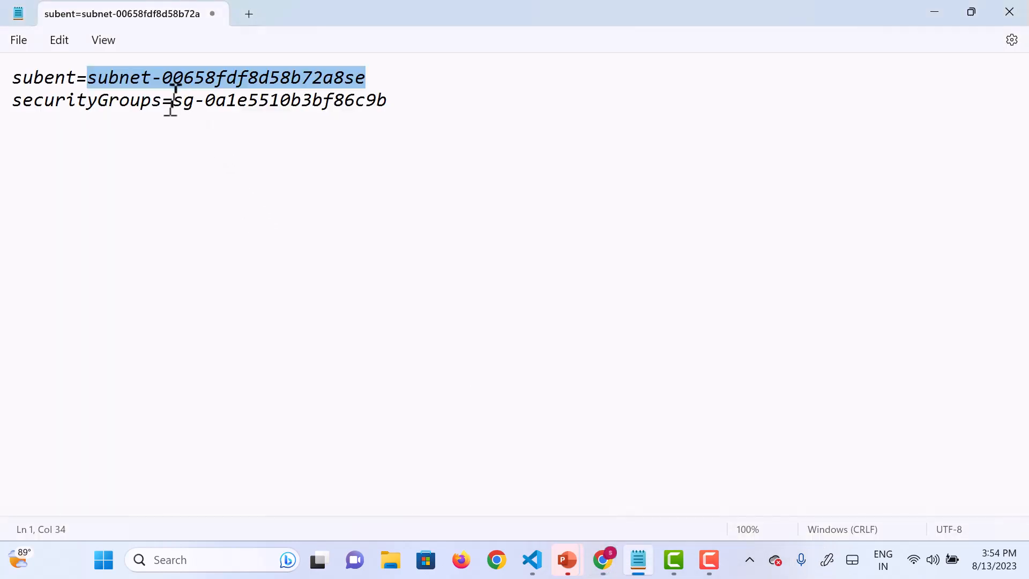
pyautogui.moveTo(173, 101); pyautogui.dragTo(384, 99)
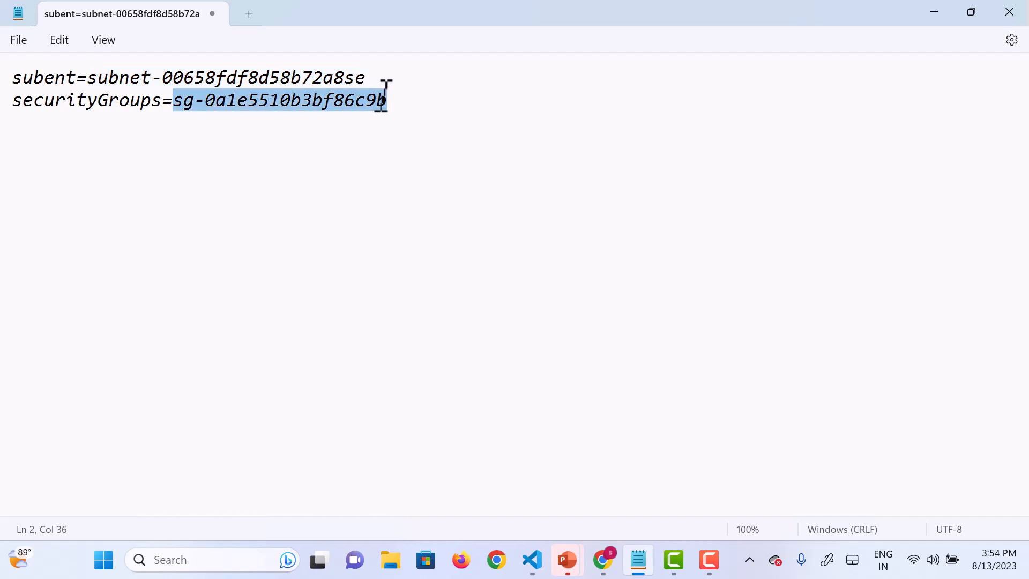
pyautogui.click(947, 16)
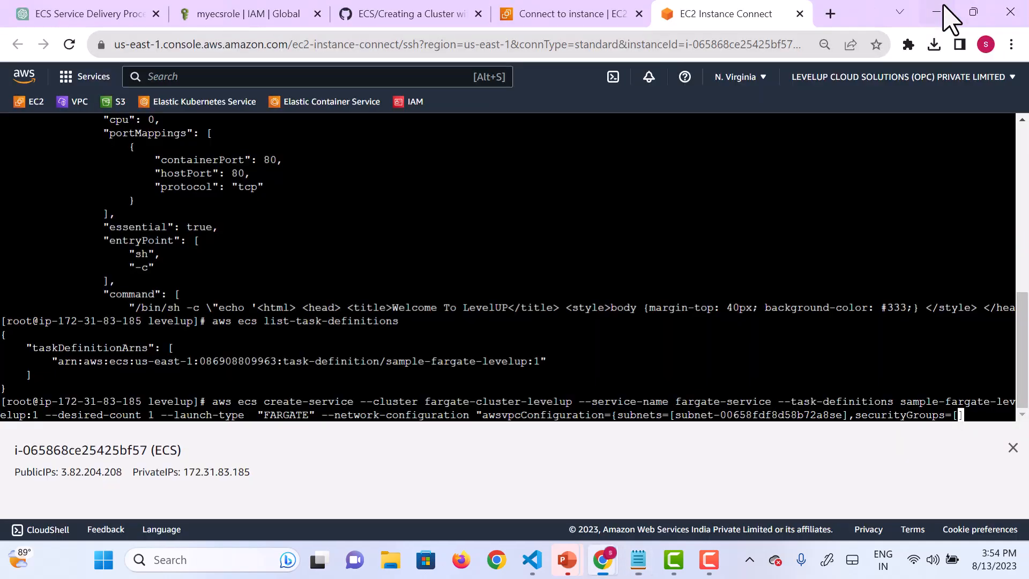
pyautogui.rightClick(959, 421)
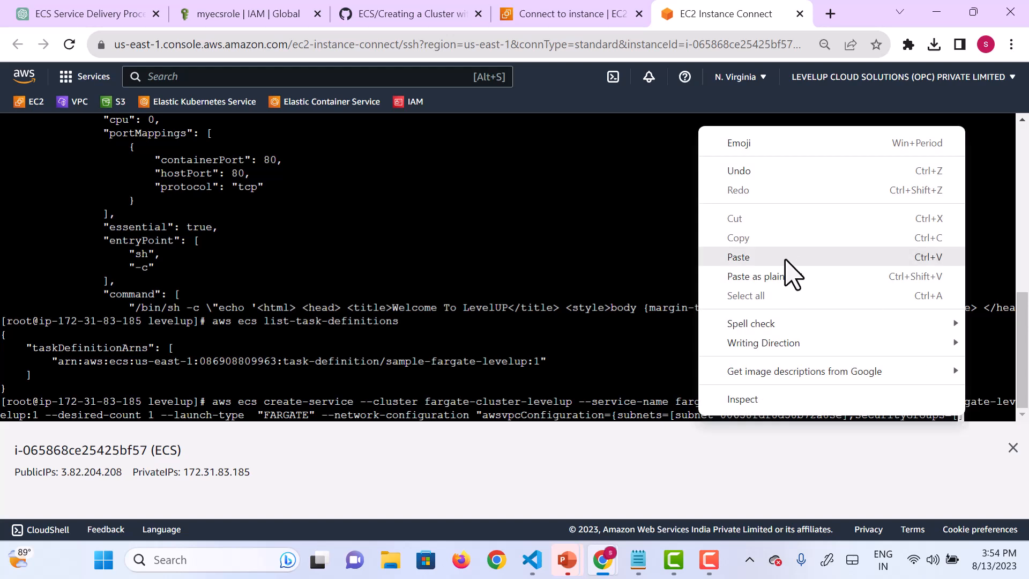
pyautogui.click(786, 263)
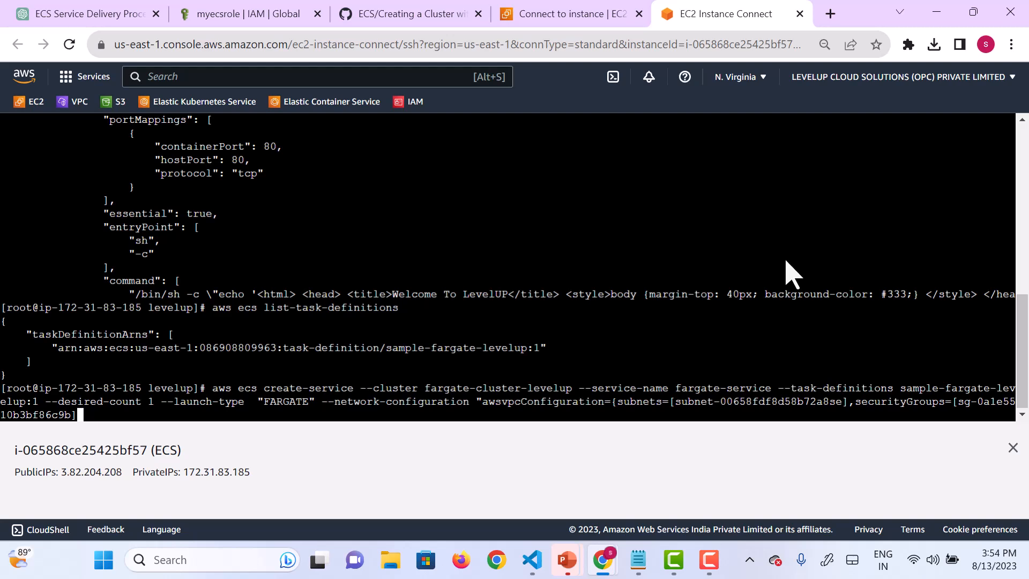
# Step: Close the network configuration value with a curly brace and a double quote
pyautogui.write("}'")
pyautogui.press('BackSpace')
pyautogui.write("'")
pyautogui.press('BackSpace')
pyautogui.write('"')
# Step: Append --enable-execute-command and run the create-service command
pyautogui.write('--enable-execute4')
pyautogui.press('BackSpace')
pyautogui.write('-command')
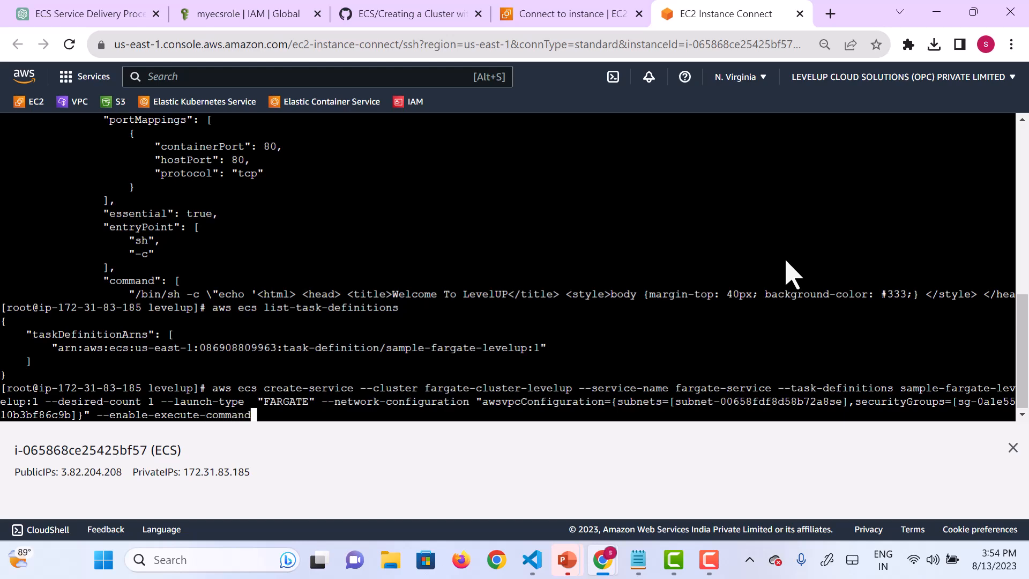
pyautogui.press('Return')
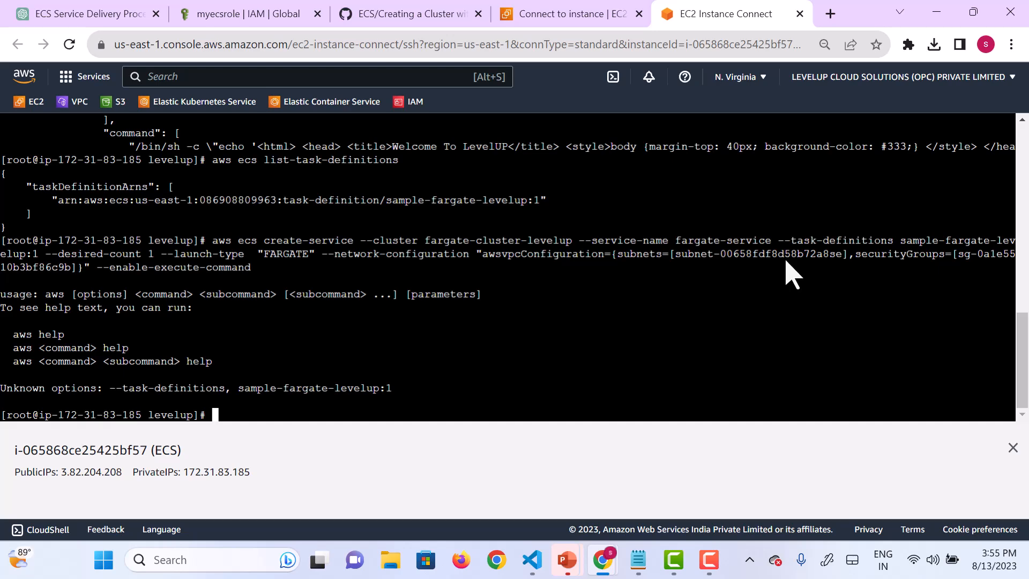
# Step: Recall the create-service command, change --task-definitions to --task-definition and run it again
pyautogui.press('Up')
pyautogui.press('Left')
pyautogui.press('Left')
pyautogui.press('Left')
pyautogui.press('Left')
pyautogui.press('Left')
pyautogui.press('Left')
pyautogui.press('Left')
pyautogui.press('Left')
pyautogui.press('Left')
pyautogui.press('Left')
pyautogui.press('Left')
pyautogui.press('Left')
pyautogui.press('Left')
pyautogui.press('Left')
pyautogui.press('Left')
pyautogui.press('Left')
pyautogui.press('Left')
pyautogui.press('Left')
pyautogui.press('Left')
pyautogui.press('Left')
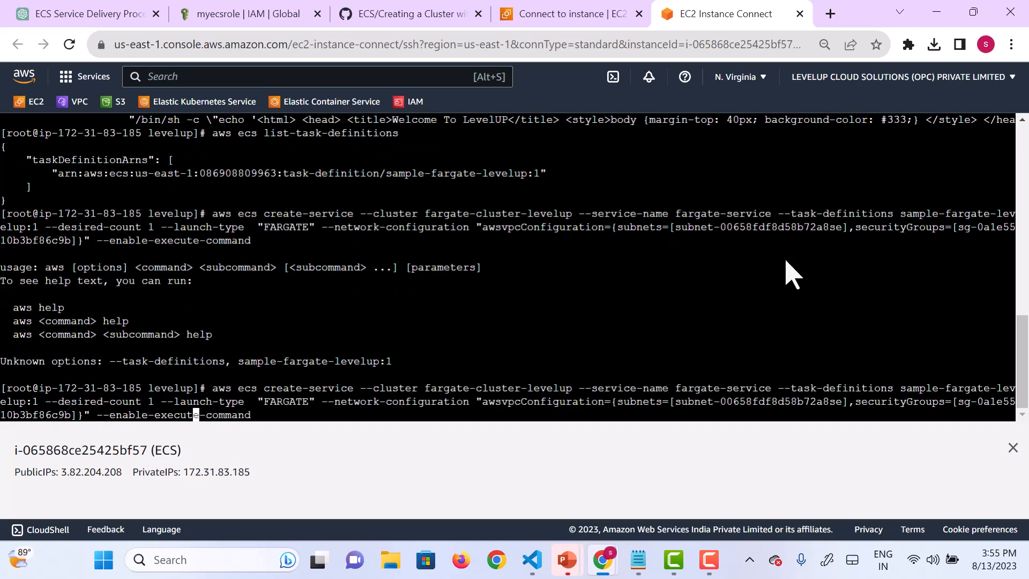
pyautogui.press('Left')
pyautogui.press('Left')
pyautogui.press('Left')
pyautogui.press('Left')
pyautogui.press('Left')
pyautogui.press('Left')
pyautogui.press('Left')
pyautogui.press('Left')
pyautogui.press('Left')
pyautogui.press('Left')
pyautogui.press('Left')
pyautogui.press('Left')
pyautogui.press('Left')
pyautogui.press('Left')
pyautogui.press('Left')
pyautogui.press('Left')
pyautogui.press('Left')
pyautogui.press('Left')
pyautogui.press('Left')
pyautogui.press('Left')
pyautogui.press('Left')
pyautogui.press('Left')
pyautogui.press('Left')
pyautogui.press('Left')
pyautogui.press('Left')
pyautogui.press('Left')
pyautogui.press('Left')
pyautogui.press('Left')
pyautogui.press('Left')
pyautogui.press('Left')
pyautogui.press('Left')
pyautogui.press('Left')
pyautogui.press('Left')
pyautogui.press('Left')
pyautogui.press('Left')
pyautogui.press('Left')
pyautogui.press('Left')
pyautogui.press('Left')
pyautogui.press('Left')
pyautogui.press('Left')
pyautogui.press('Left')
pyautogui.press('Left')
pyautogui.press('Left')
pyautogui.press('Left')
pyautogui.press('Left')
pyautogui.press('Left')
pyautogui.press('Left')
pyautogui.press('Left')
pyautogui.press('Left')
pyautogui.press('Left')
pyautogui.press('Left')
pyautogui.press('Left')
pyautogui.press('Left')
pyautogui.press('Left')
pyautogui.press('Left')
pyautogui.press('Left')
pyautogui.press('Left')
pyautogui.press('Left')
pyautogui.press('Left')
pyautogui.press('Left')
pyautogui.press('Right')
pyautogui.press('Right')
pyautogui.press('Right')
pyautogui.press('Right')
pyautogui.press('Right')
pyautogui.press('Right')
pyautogui.press('Right')
pyautogui.press('Right')
pyautogui.press('Left')
pyautogui.press('BackSpace')
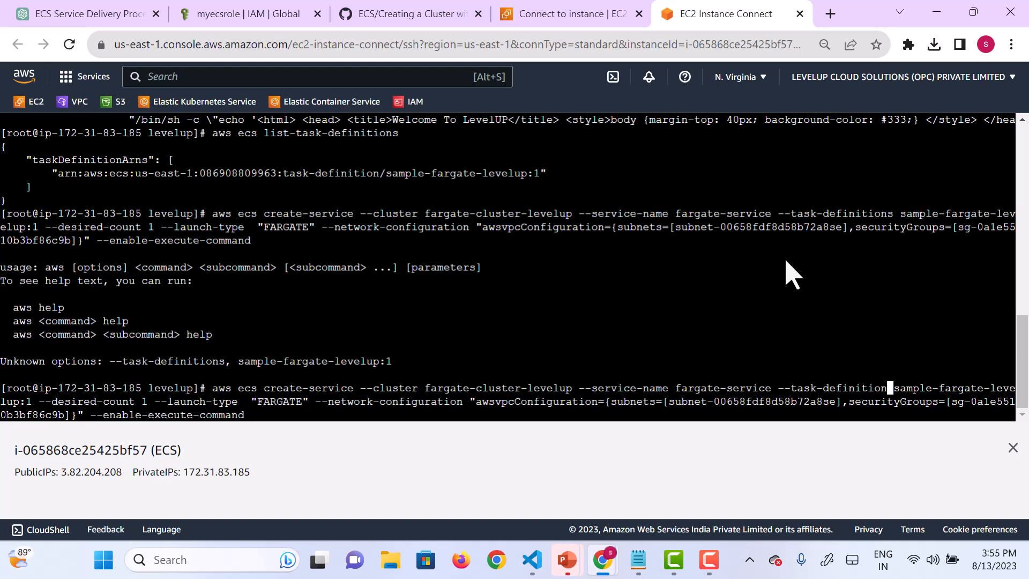
pyautogui.press('Return')
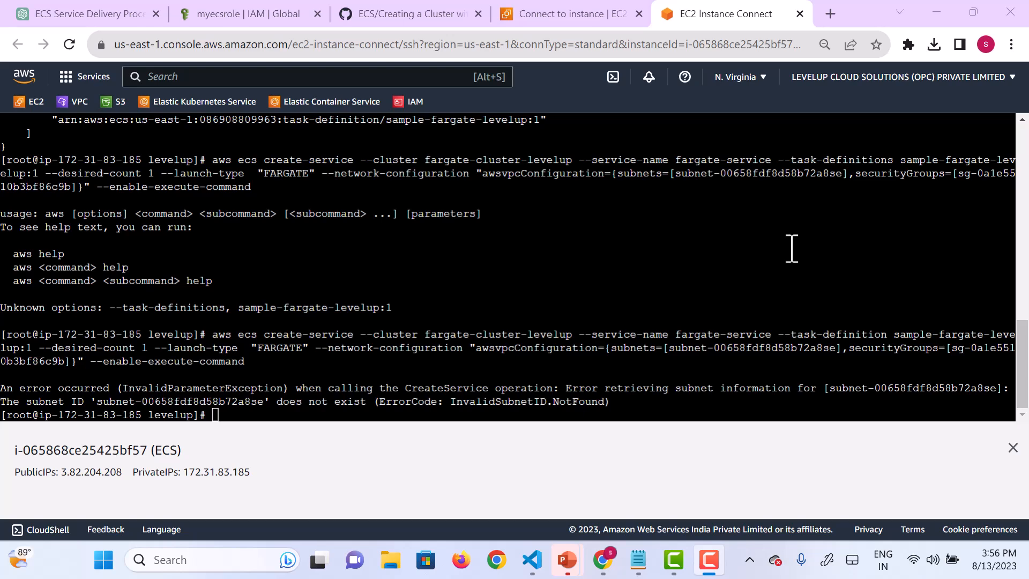
# Step: Recall the create-service command, remove the trailing "se" from the subnet ID so it ends in 72a8, and run it again
pyautogui.click(706, 300)
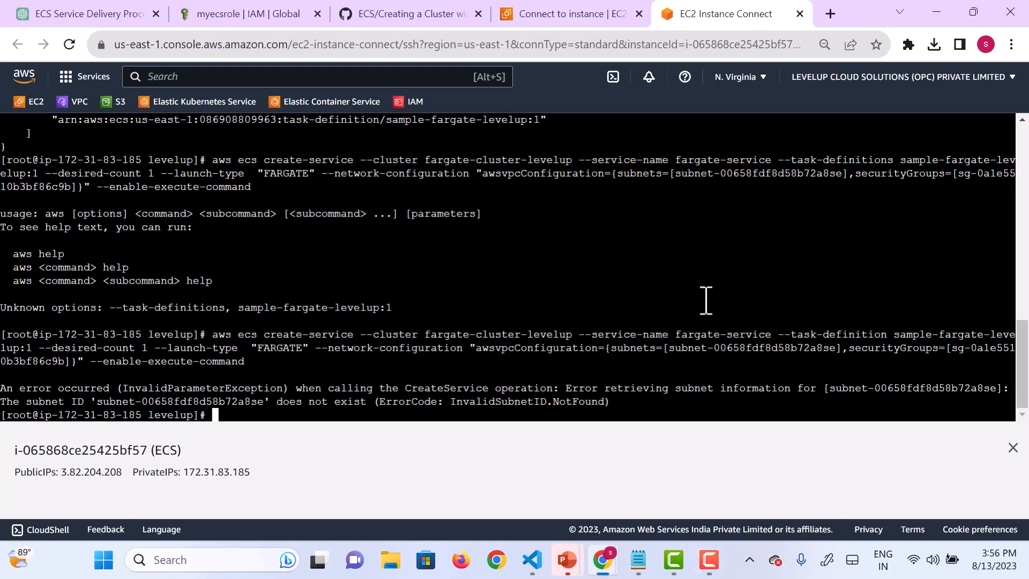
pyautogui.press('Up')
pyautogui.press('Left')
pyautogui.press('Left')
pyautogui.press('Left')
pyautogui.press('Left')
pyautogui.press('Left')
pyautogui.press('Left')
pyautogui.press('Left')
pyautogui.press('Left')
pyautogui.press('Left')
pyautogui.press('Left')
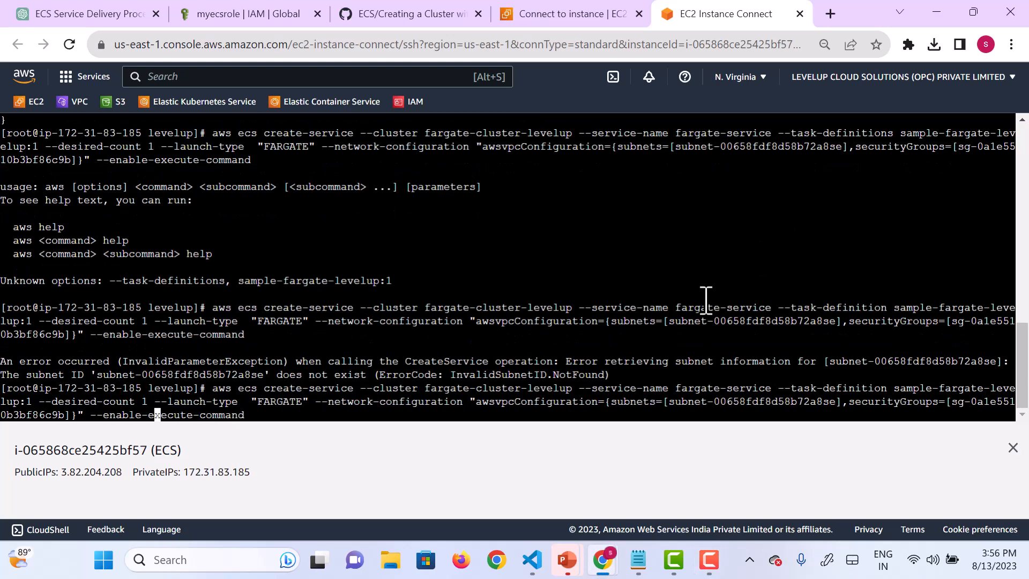
pyautogui.press('Left')
pyautogui.press('Left')
pyautogui.press('Left')
pyautogui.press('Left')
pyautogui.press('Left')
pyautogui.press('Left')
pyautogui.press('Left')
pyautogui.press('Left')
pyautogui.press('Left')
pyautogui.press('Left')
pyautogui.press('Left')
pyautogui.press('Left')
pyautogui.press('Left')
pyautogui.press('Left')
pyautogui.press('Left')
pyautogui.press('Left')
pyautogui.press('Left')
pyautogui.press('Left')
pyautogui.press('Left')
pyautogui.press('Left')
pyautogui.press('Left')
pyautogui.press('BackSpace')
pyautogui.press('BackSpace')
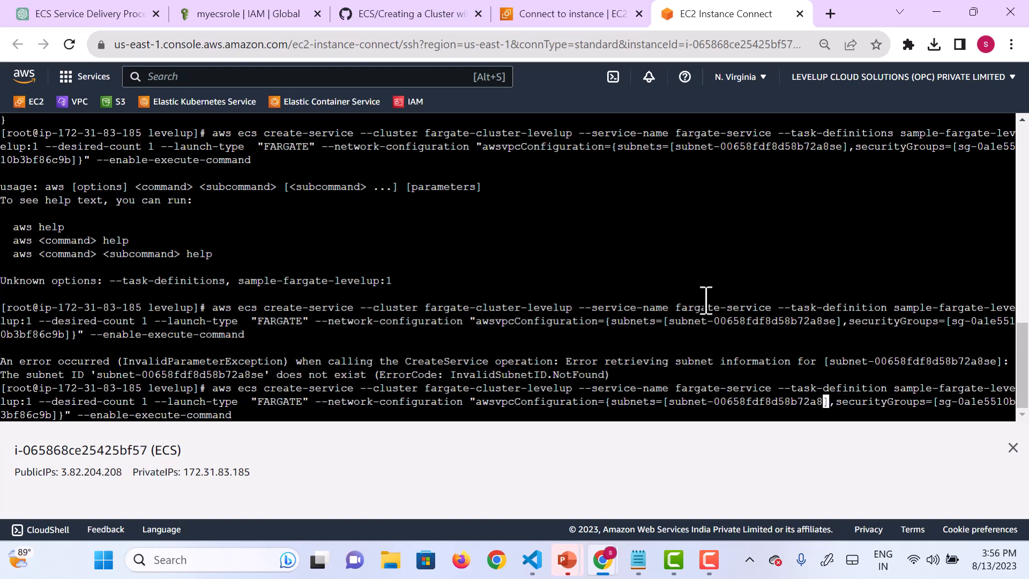
pyautogui.press('Return')
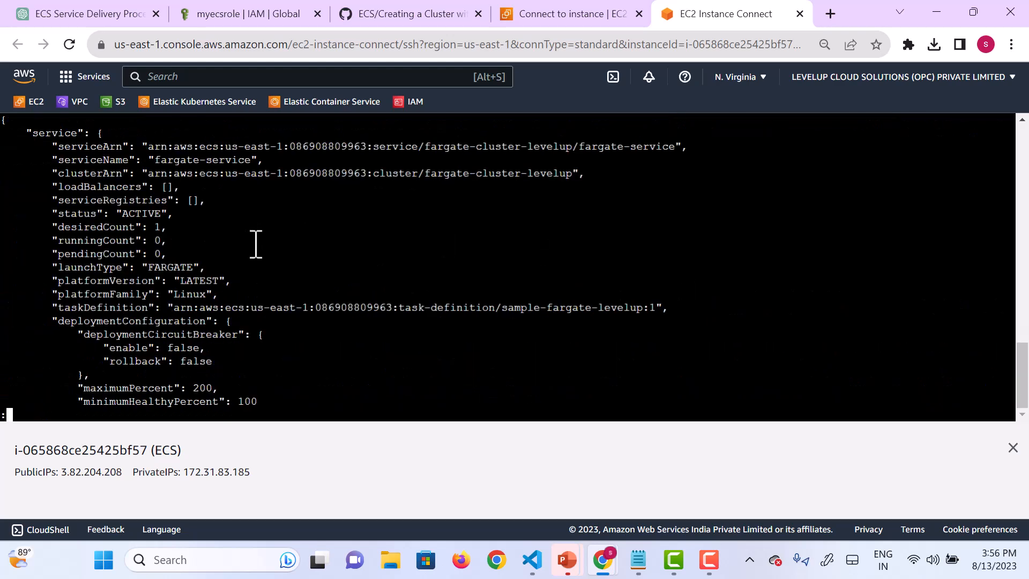
# Step: Review the create-service command's JSON output, including the submitted command above it, and return to the shell prompt
pyautogui.scroll(2, 406, 307)
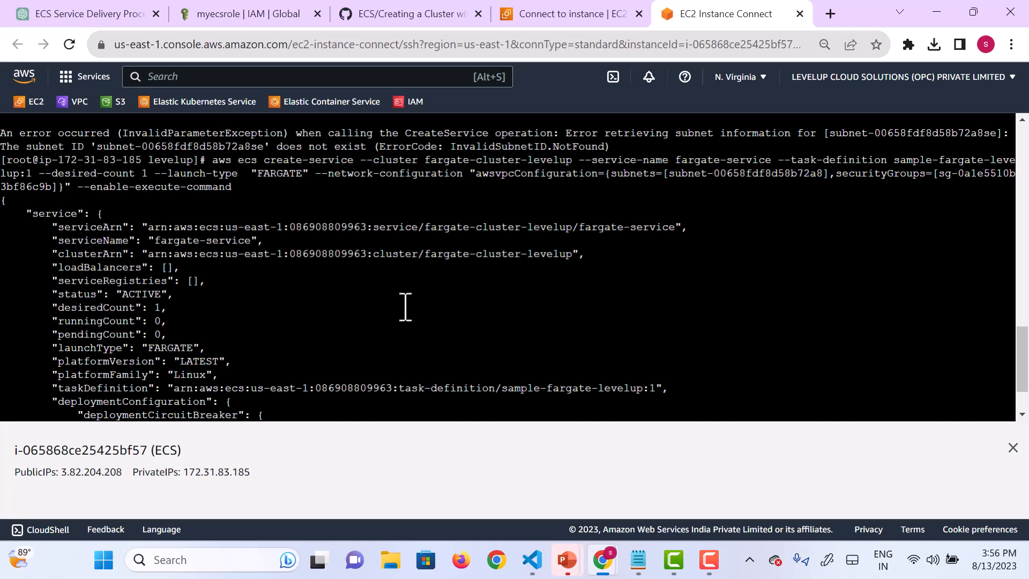
pyautogui.scroll(1, 406, 307)
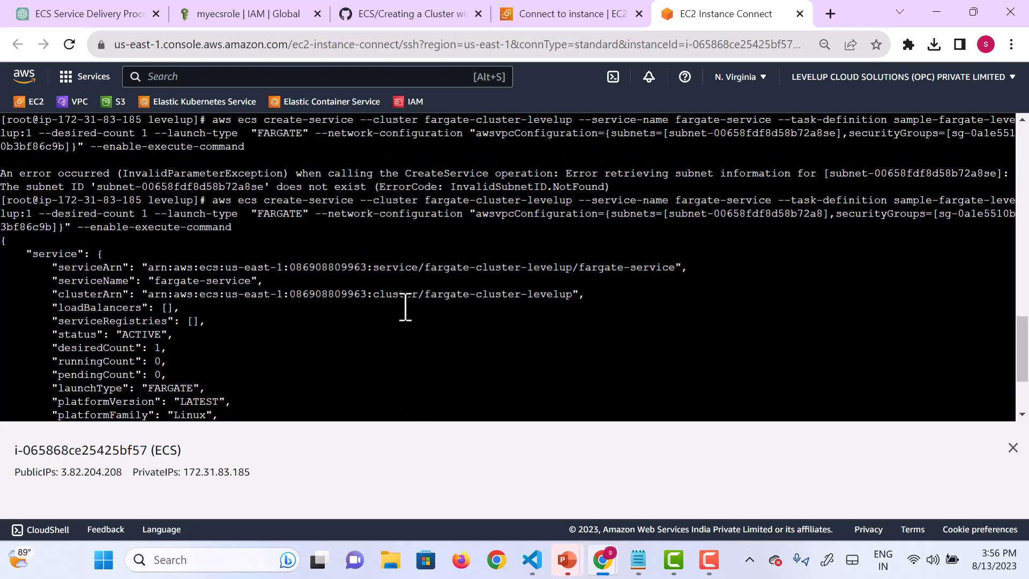
pyautogui.scroll(-3, 406, 307)
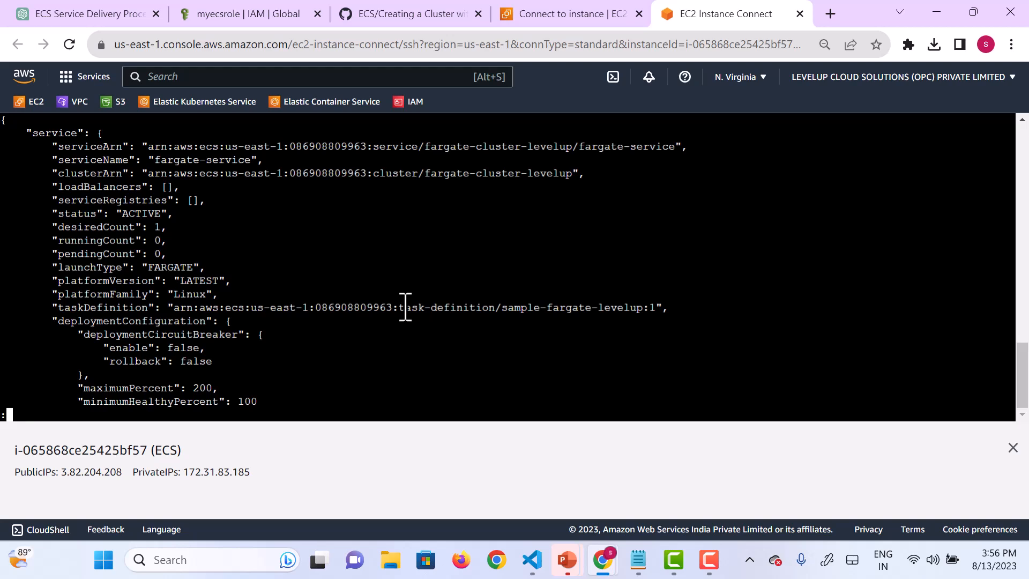
pyautogui.press('q')
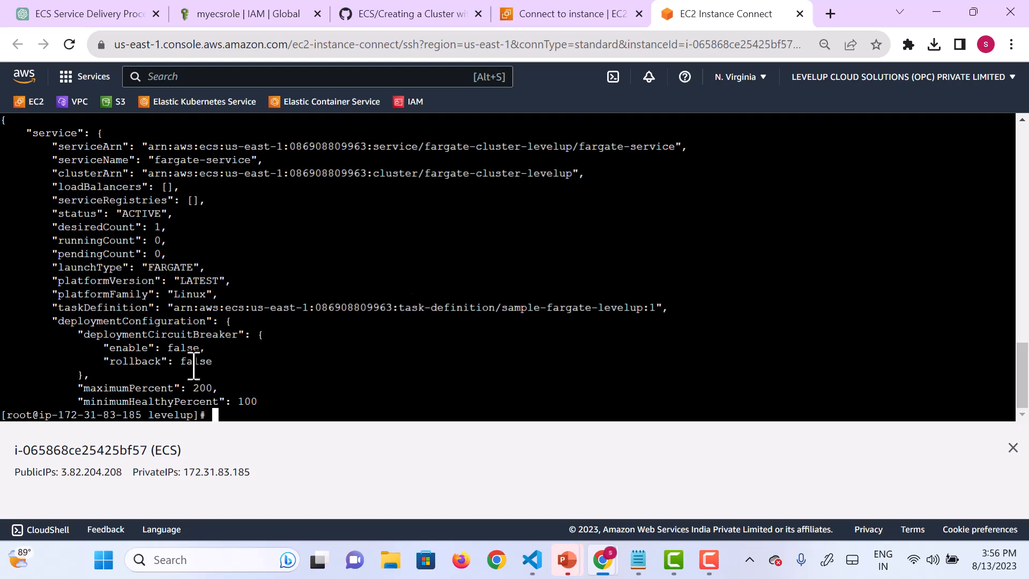
# Step: Switch to the AWS console's EC2 page, search the services for "ecs" and open Elastic Container Service
pyautogui.click(572, 19)
pyautogui.scroll(3, 346, 247)
pyautogui.click(213, 75)
pyautogui.write('ecs')
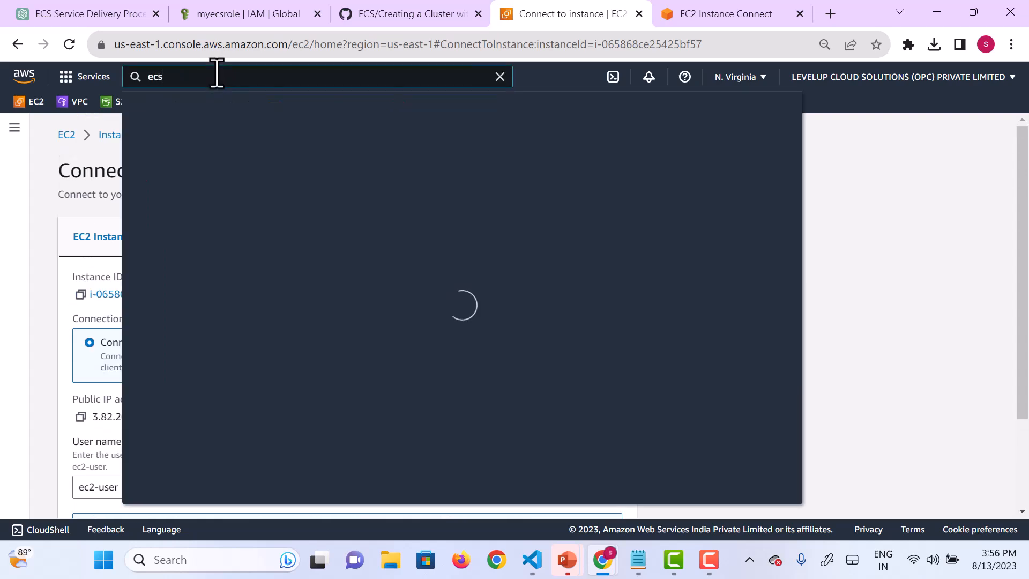
pyautogui.press('Return')
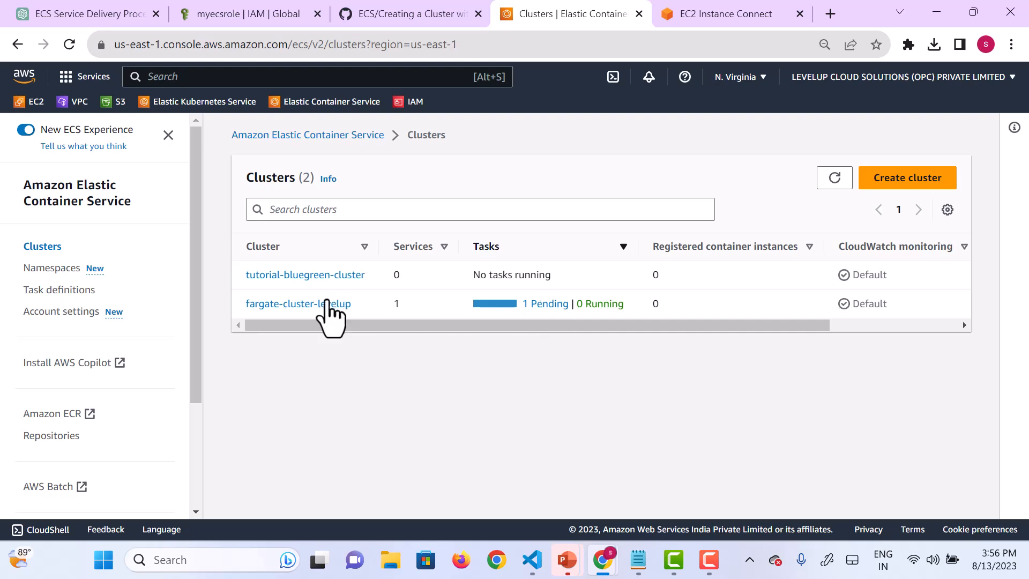
# Step: Open fargate-cluster-levelup, go to its fargate-service and check the service's health and status
pyautogui.click(316, 305)
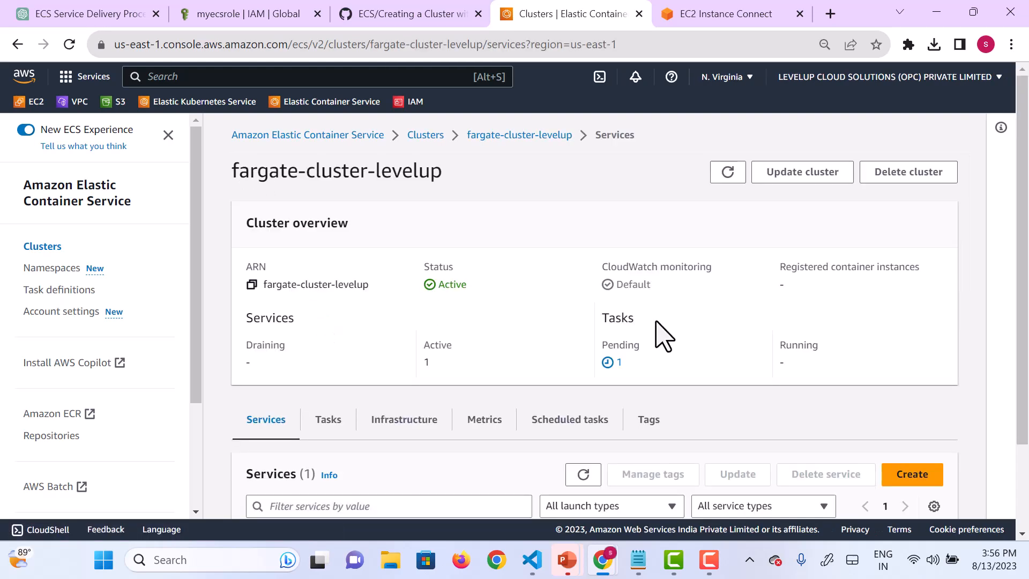
pyautogui.scroll(-2, 665, 335)
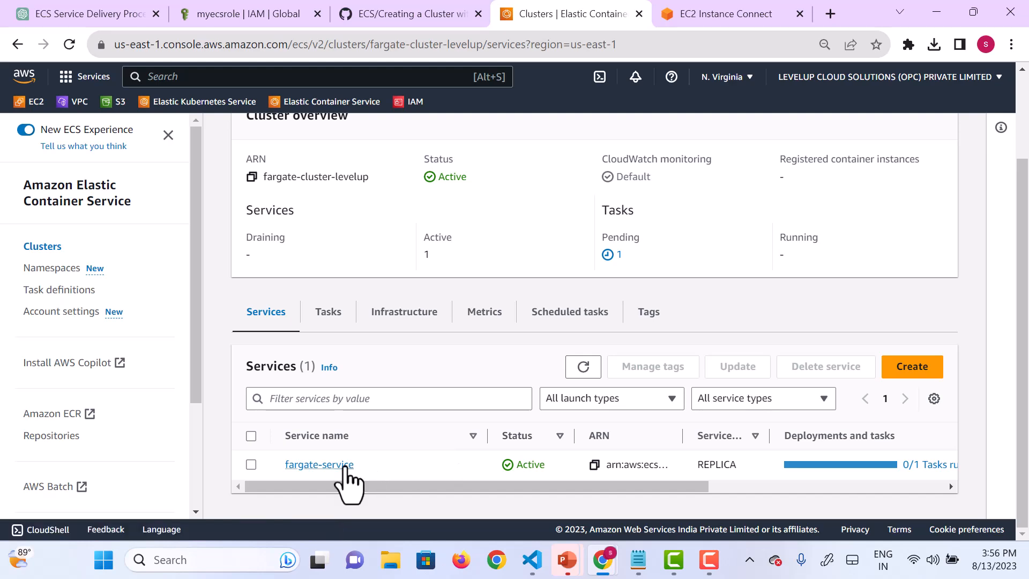
pyautogui.click(319, 465)
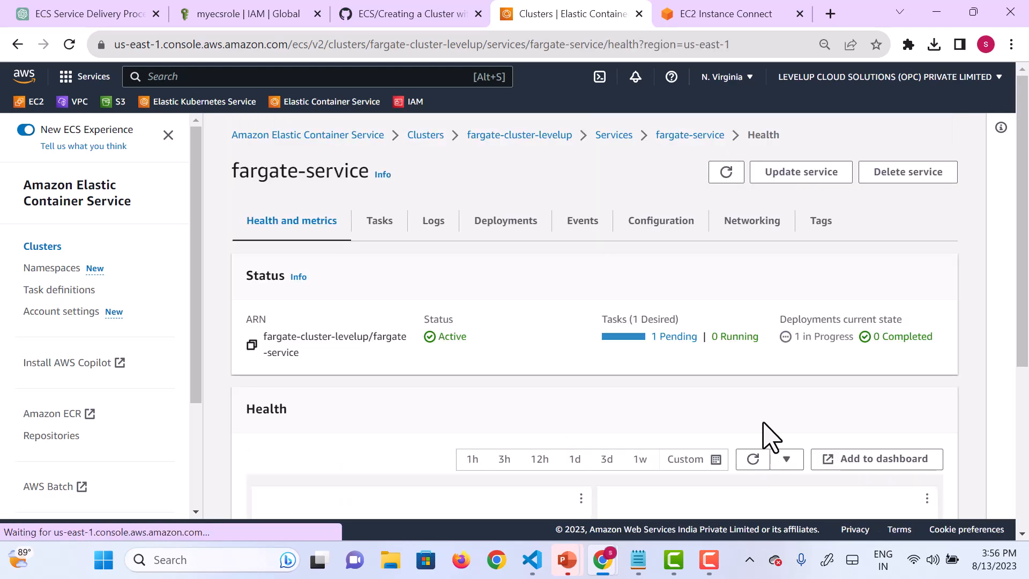
pyautogui.scroll(-5, 768, 437)
pyautogui.scroll(4, 761, 441)
pyautogui.scroll(2, 752, 429)
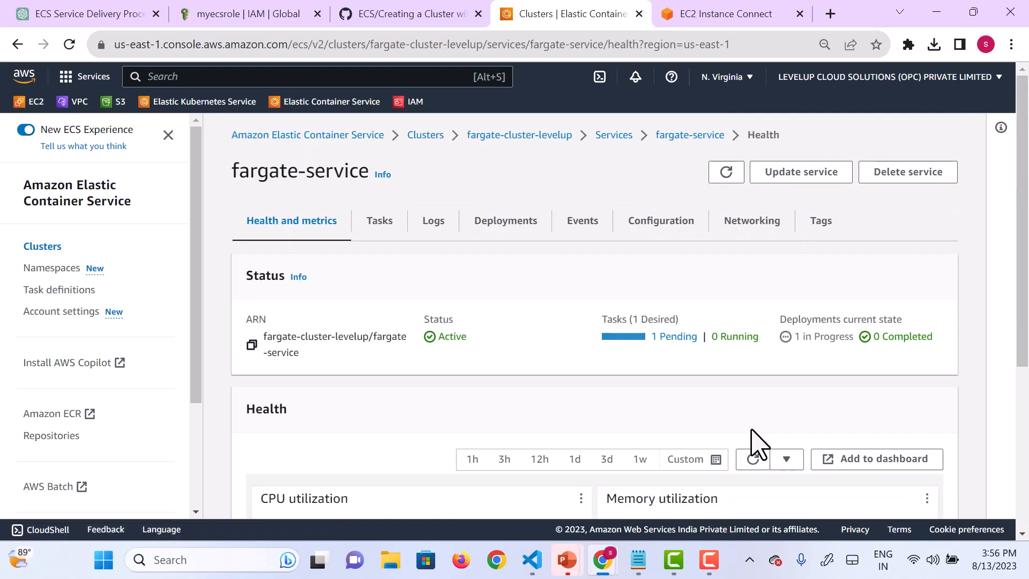
# Step: Refresh the task list of fargate-service, open its task and check the configuration for a public IP
pyautogui.click(379, 221)
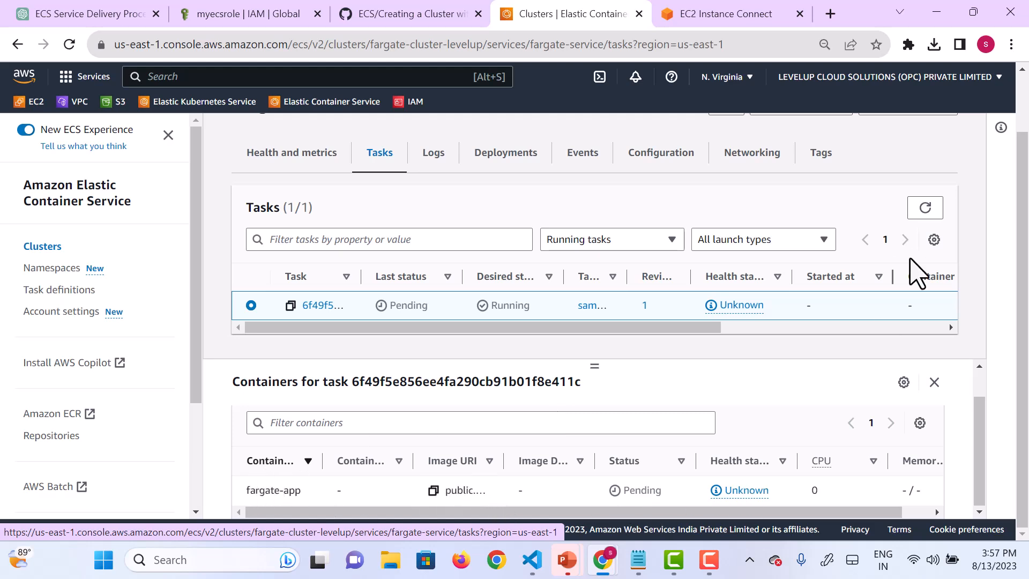
pyautogui.click(923, 211)
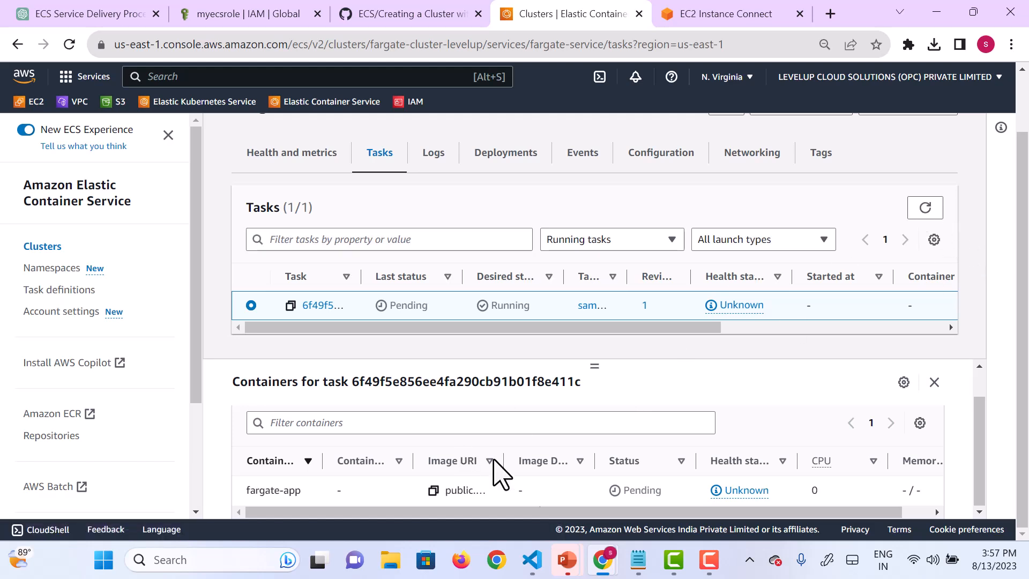
pyautogui.click(322, 307)
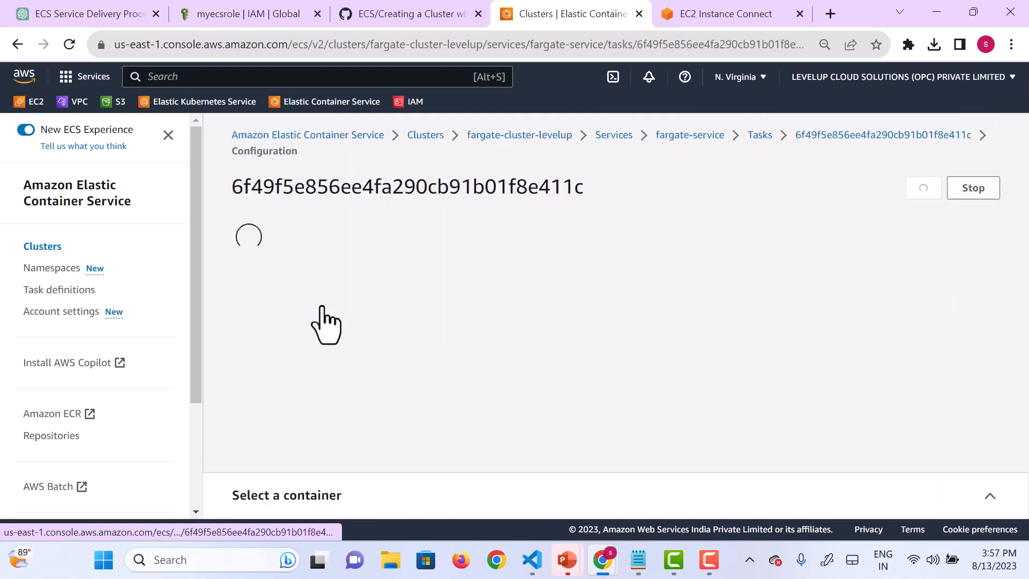
pyautogui.scroll(-3, 694, 385)
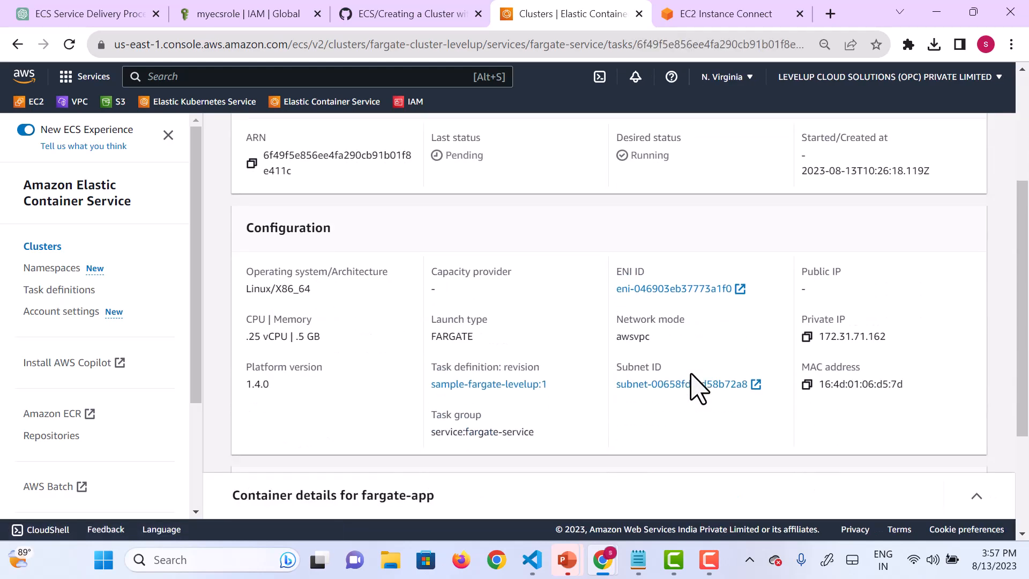
pyautogui.scroll(-1, 691, 374)
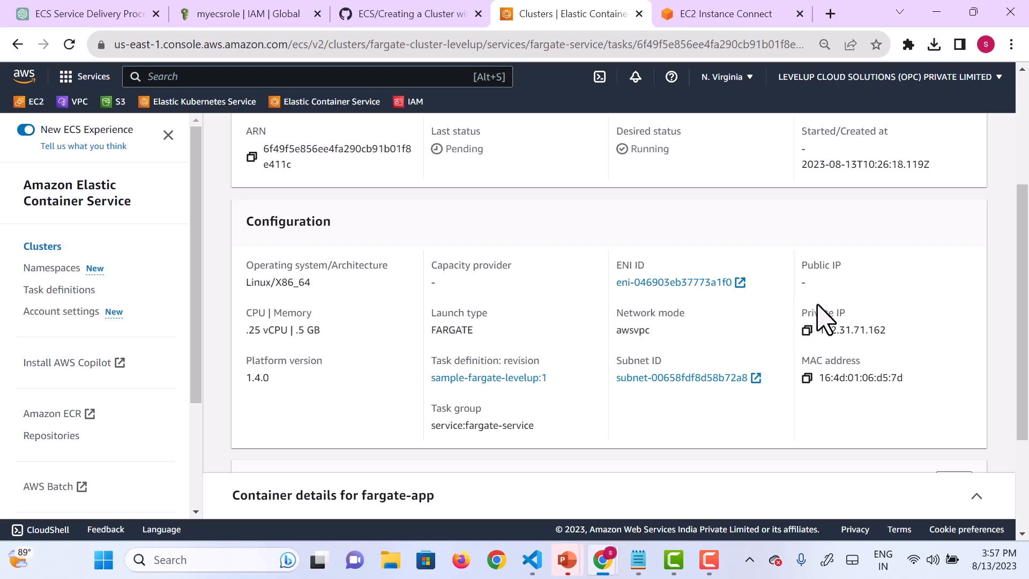
# Step: Recall the create-service command in the EC2 instance terminal and delete its end back to the closing bracket of the security groups
pyautogui.click(742, 13)
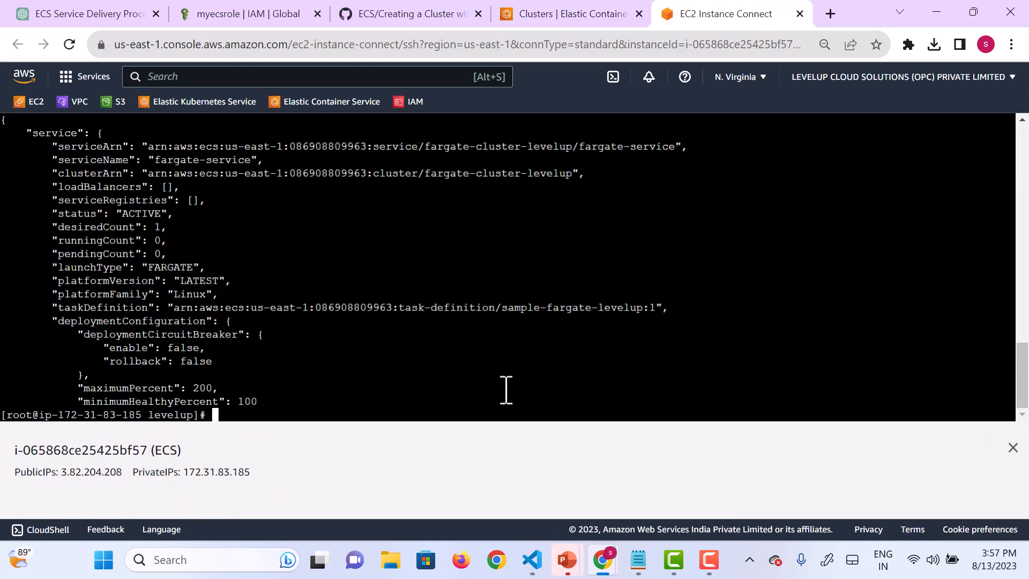
pyautogui.write('aws ecs create-service --cluster fargate-cluster-levelup --service-name fargate-service --task-definition sample-fargate-levelup:1 --desired-count 1 --launch-type  "FARGATE" --network-configuration "awsvpcConfiguration={subnets=[subnet-00658fdf8d58b72a8],securityGroups=[sg-0a1e5510b3bf86c9b]}" --enable-execute-command')
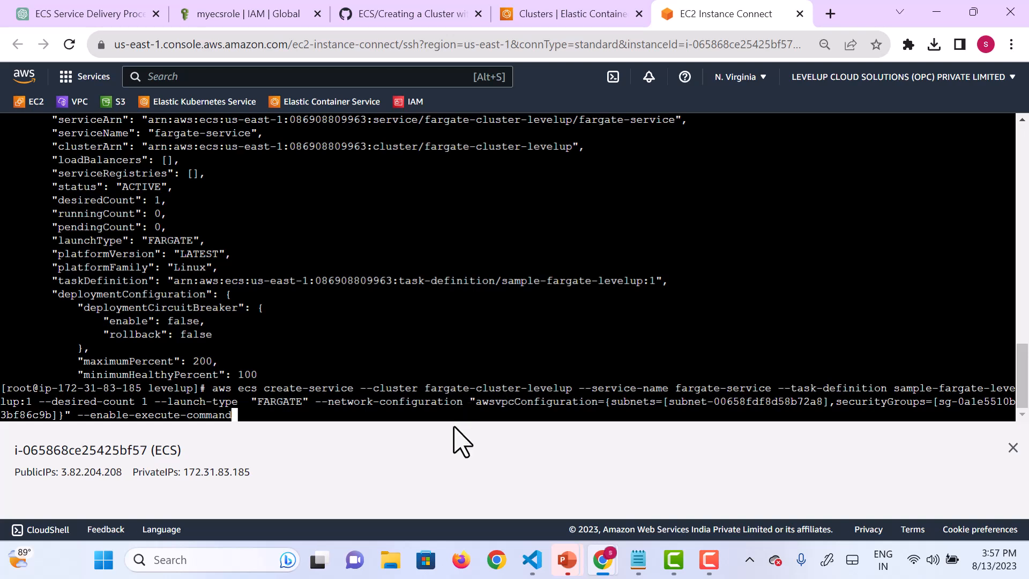
pyautogui.press('BackSpace')
pyautogui.press('BackSpace')
pyautogui.press('BackSpace')
pyautogui.press('BackSpace')
pyautogui.press('BackSpace')
pyautogui.press('BackSpace')
pyautogui.press('BackSpace')
pyautogui.press('BackSpace')
pyautogui.press('BackSpace')
pyautogui.press('BackSpace')
pyautogui.press('BackSpace')
pyautogui.press('BackSpace')
pyautogui.press('BackSpace')
pyautogui.press('BackSpace')
pyautogui.press('BackSpace')
pyautogui.press('BackSpace')
pyautogui.press('BackSpace')
pyautogui.press('BackSpace')
pyautogui.press('BackSpace')
pyautogui.press('BackSpace')
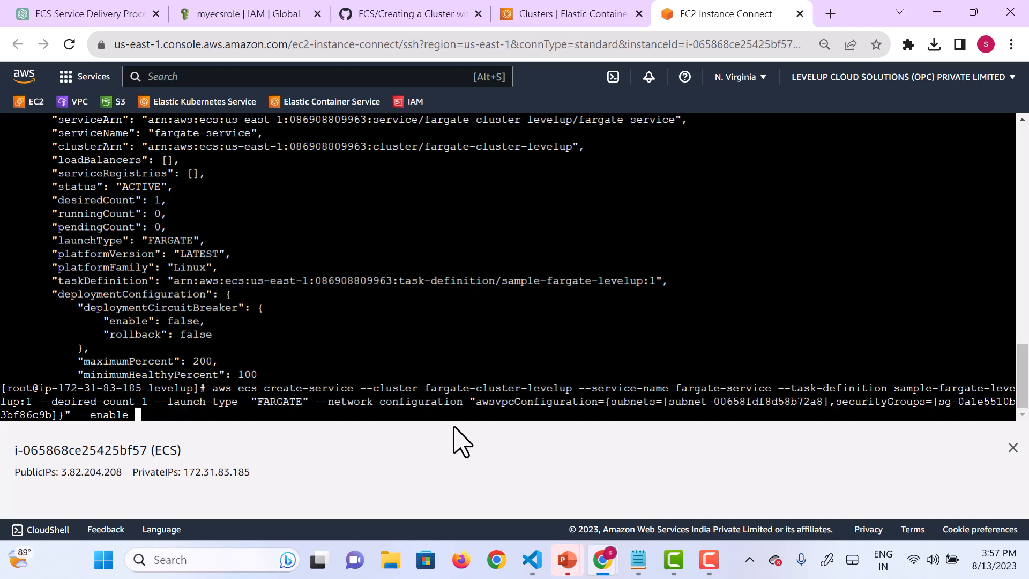
pyautogui.press('BackSpace')
pyautogui.press('BackSpace')
# Step: Add ,assignPublicIp=ENABLED to the network configuration and close the value with a curly brace and a double quote
pyautogui.write('icI')
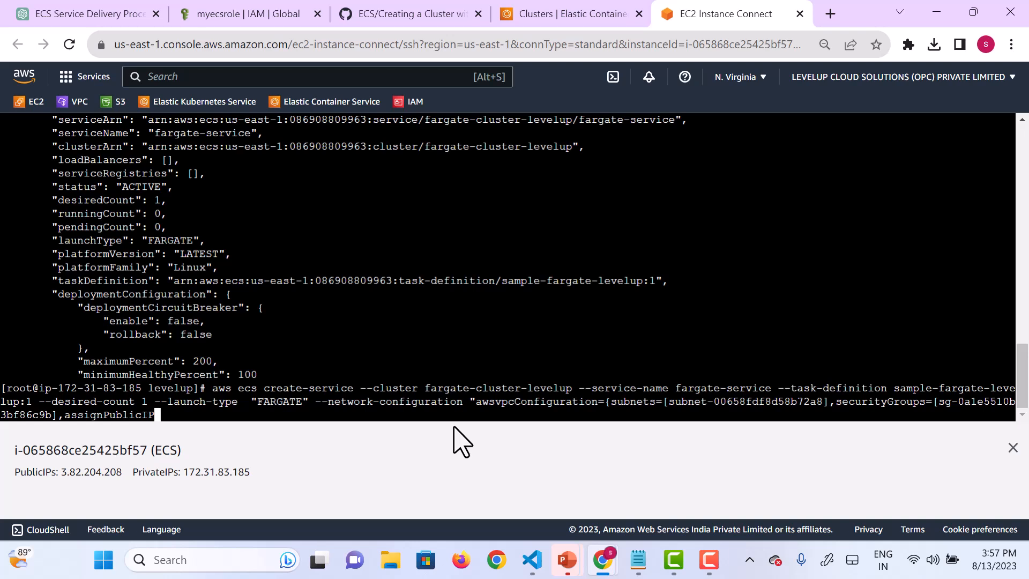
pyautogui.write('P')
pyautogui.press('BackSpace')
pyautogui.write('p=ENABLED')
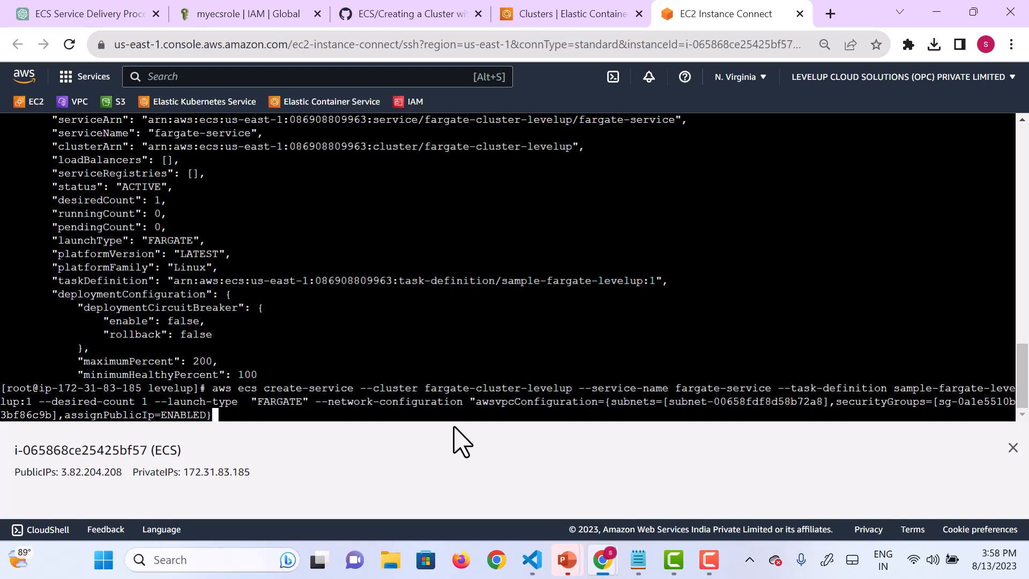
pyautogui.write('"')
# Step: Change the service name to fargate-service1, run the create-service command and exit its output to the shell prompt
pyautogui.press('Left')
pyautogui.press('Left')
pyautogui.press('Left')
pyautogui.press('Left')
pyautogui.press('Left')
pyautogui.press('Left')
pyautogui.press('Left')
pyautogui.press('Left')
pyautogui.press('Left')
pyautogui.press('Left')
pyautogui.press('Left')
pyautogui.press('Left')
pyautogui.press('Left')
pyautogui.press('Left')
pyautogui.press('Left')
pyautogui.press('Left')
pyautogui.press('Left')
pyautogui.press('Left')
pyautogui.press('Left')
pyautogui.press('Left')
pyautogui.press('Left')
pyautogui.press('Left')
pyautogui.press('Left')
pyautogui.press('Left')
pyautogui.press('Left')
pyautogui.press('Left')
pyautogui.press('Left')
pyautogui.press('Left')
pyautogui.press('Left')
pyautogui.press('Left')
pyautogui.press('Left')
pyautogui.press('Left')
pyautogui.press('Left')
pyautogui.press('Left')
pyautogui.press('Left')
pyautogui.press('Left')
pyautogui.press('Left')
pyautogui.press('Left')
pyautogui.press('Left')
pyautogui.press('Left')
pyautogui.press('Left')
pyautogui.press('Left')
pyautogui.press('Left')
pyautogui.press('Left')
pyautogui.press('Left')
pyautogui.press('Left')
pyautogui.press('Left')
pyautogui.press('Left')
pyautogui.press('Left')
pyautogui.press('Left')
pyautogui.press('Left')
pyautogui.press('Left')
pyautogui.press('Left')
pyautogui.press('Left')
pyautogui.press('Left')
pyautogui.press('Left')
pyautogui.press('Left')
pyautogui.press('Left')
pyautogui.press('Left')
pyautogui.press('Left')
pyautogui.press('Left')
pyautogui.press('Left')
pyautogui.press('Left')
pyautogui.press('Left')
pyautogui.press('Left')
pyautogui.press('Left')
pyautogui.press('Left')
pyautogui.press('Left')
pyautogui.press('Left')
pyautogui.press('Left')
pyautogui.press('Left')
pyautogui.press('Left')
pyautogui.press('Left')
pyautogui.press('Left')
pyautogui.press('Left')
pyautogui.press('Left')
pyautogui.press('Left')
pyautogui.press('Left')
pyautogui.press('Left')
pyautogui.press('Left')
pyautogui.press('Right')
pyautogui.press('Right')
pyautogui.press('Right')
pyautogui.write('1')
pyautogui.press('Return')
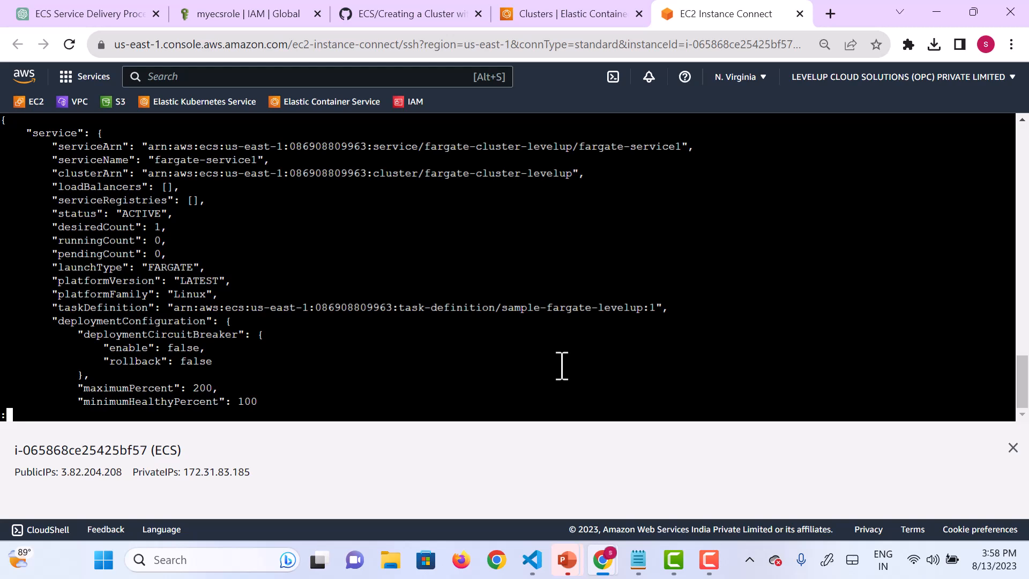
pyautogui.press('Down')
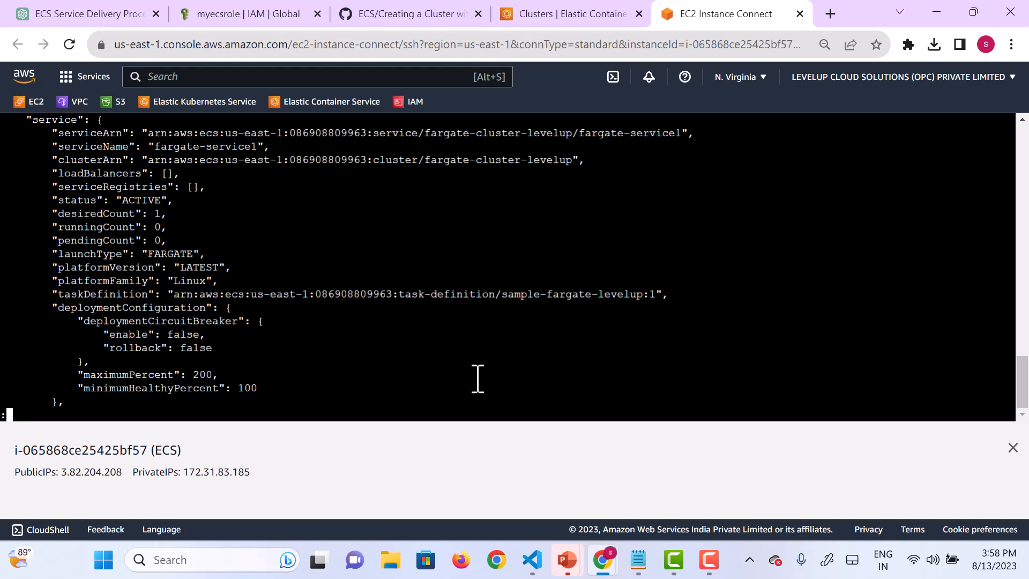
pyautogui.press('q')
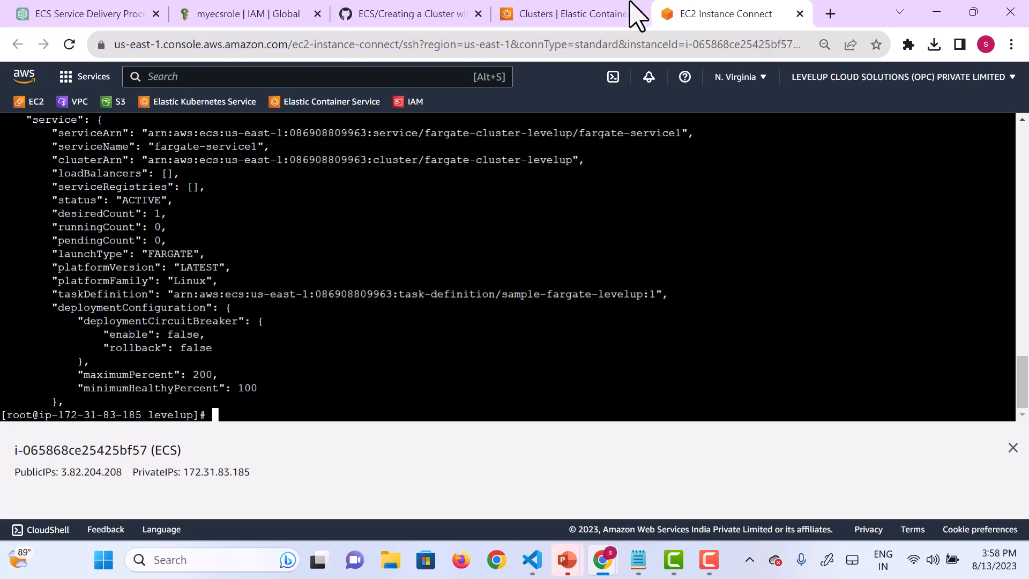
# Step: Return to fargate-cluster-levelup in the ECS console and open the fargate-service1 service
pyautogui.click(593, 17)
pyautogui.scroll(3, 356, 416)
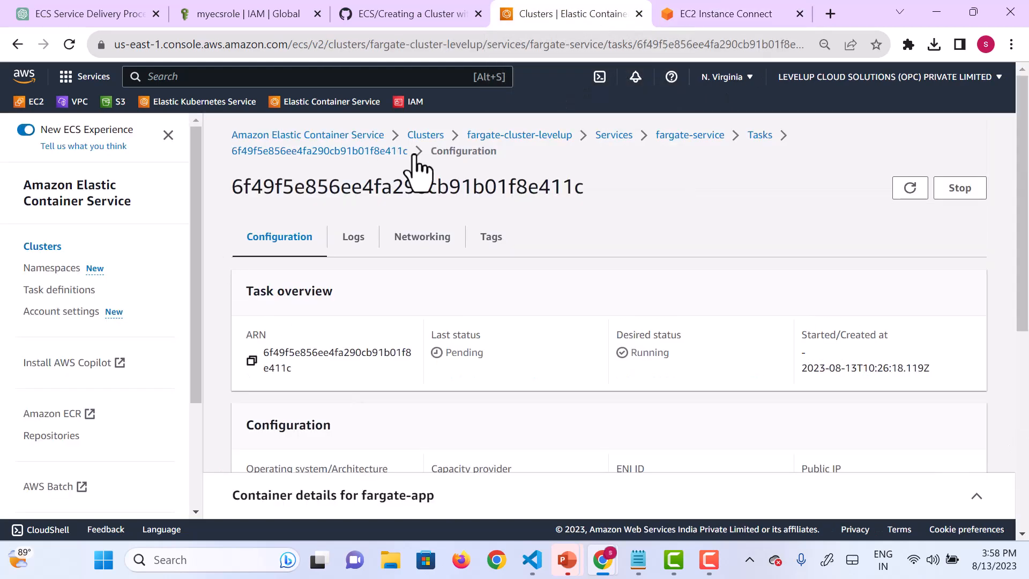
pyautogui.click(509, 140)
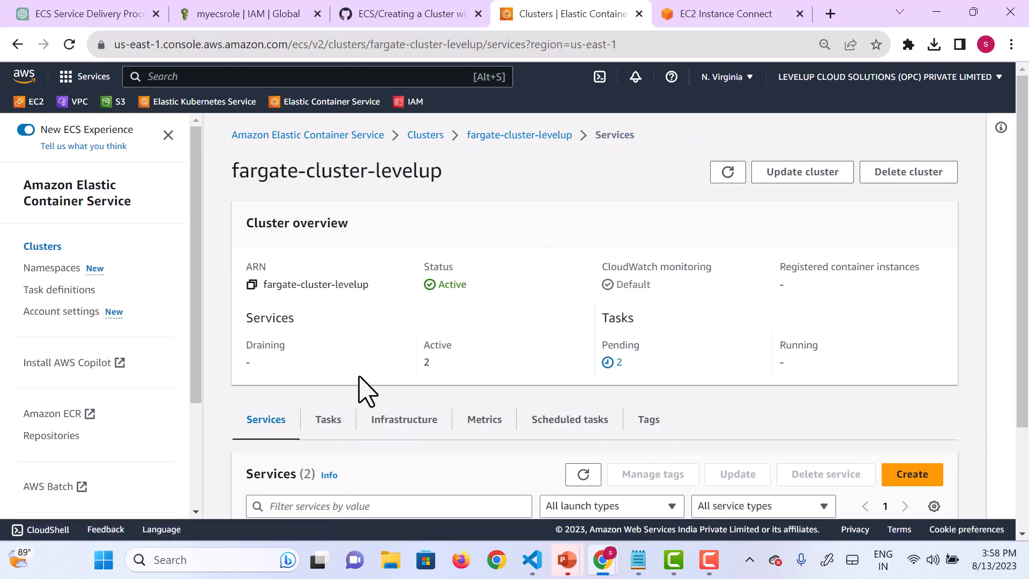
pyautogui.scroll(-3, 360, 391)
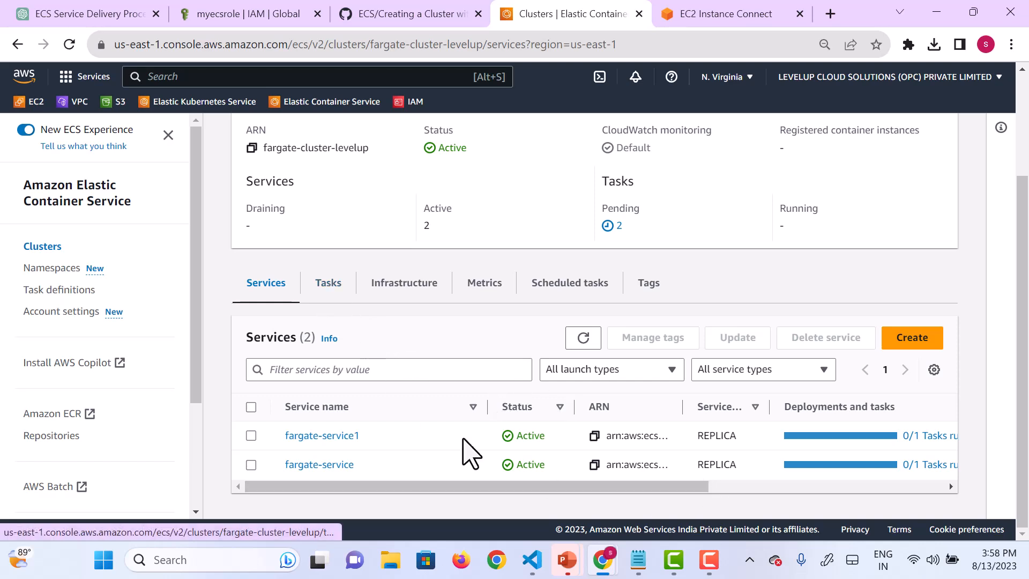
pyautogui.click(337, 435)
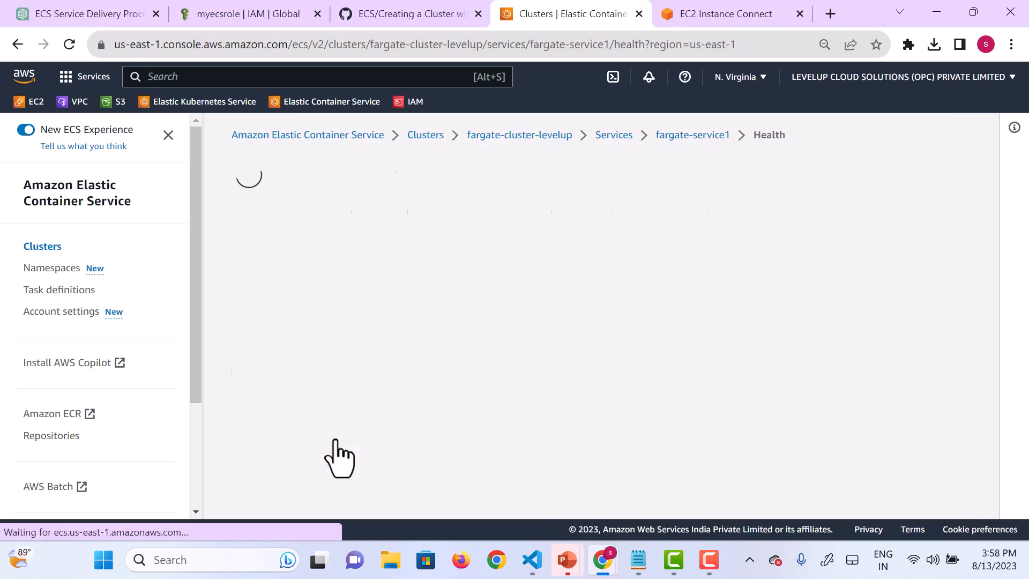
pyautogui.scroll(-5, 672, 386)
pyautogui.scroll(5, 672, 386)
# Step: Check the tasks and containers of fargate-service1, and open its task's configuration details
pyautogui.click(374, 236)
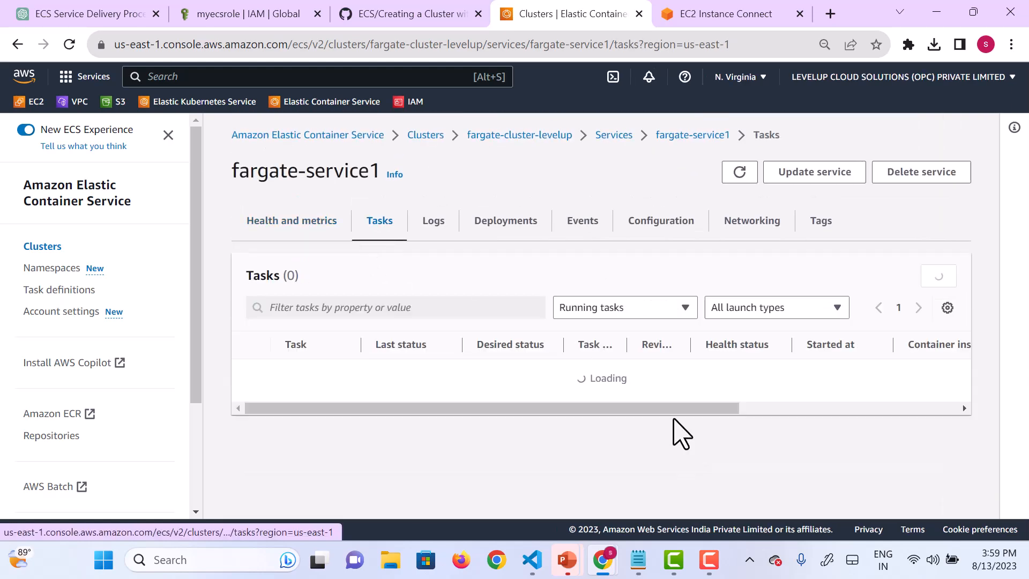
pyautogui.scroll(-1, 678, 428)
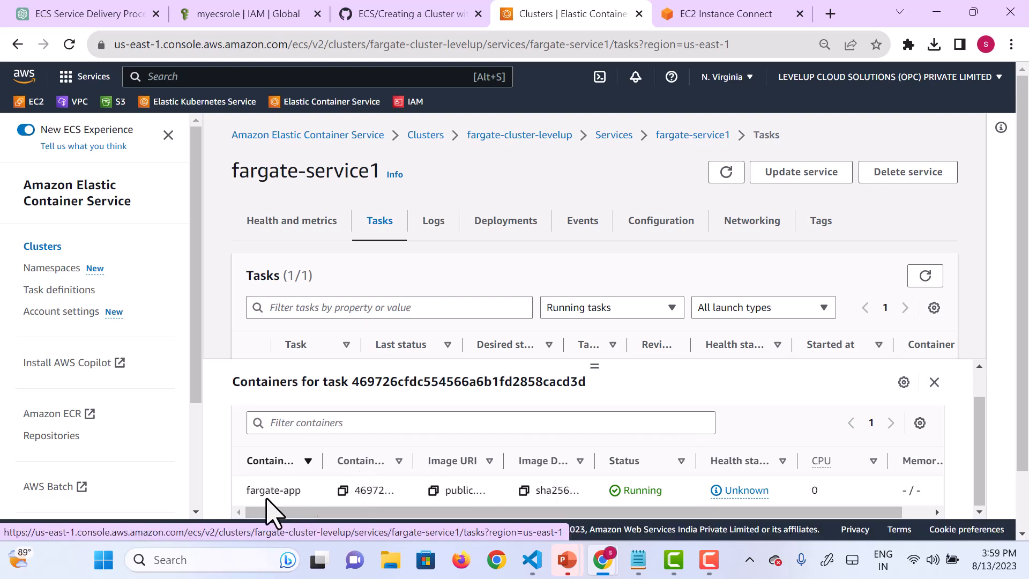
pyautogui.scroll(-1, 306, 497)
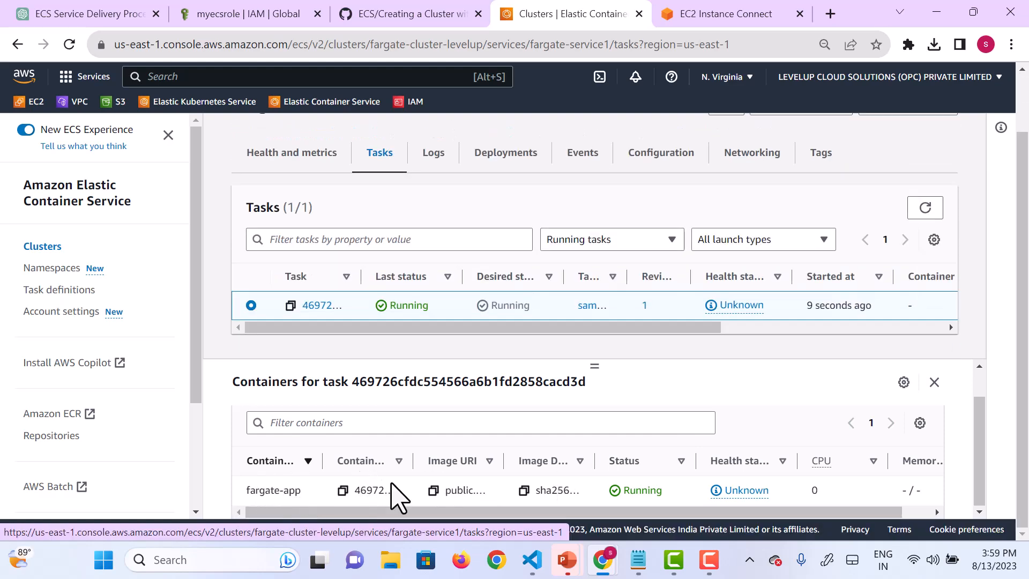
pyautogui.moveTo(474, 511); pyautogui.dragTo(345, 528)
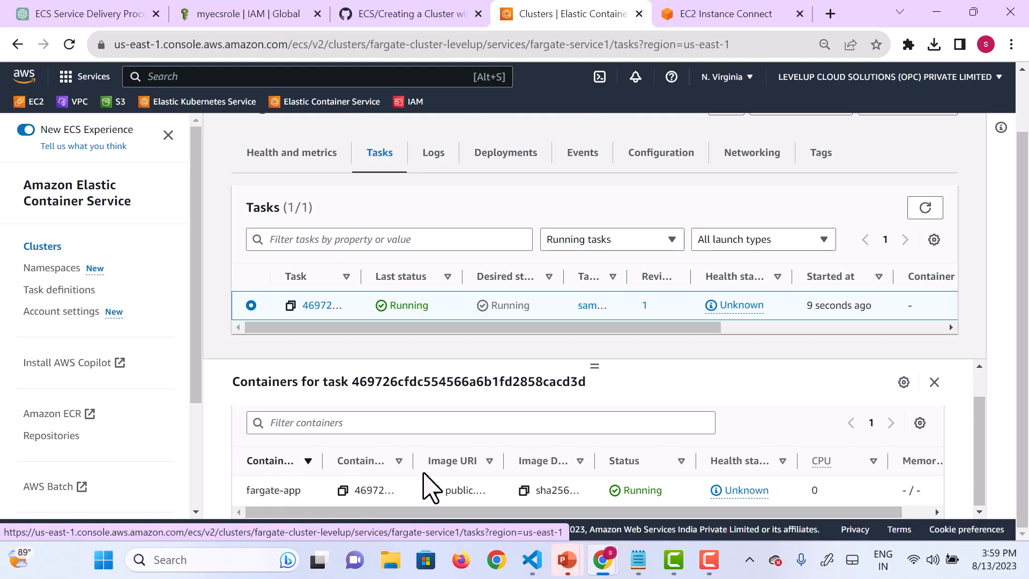
pyautogui.scroll(1, 423, 473)
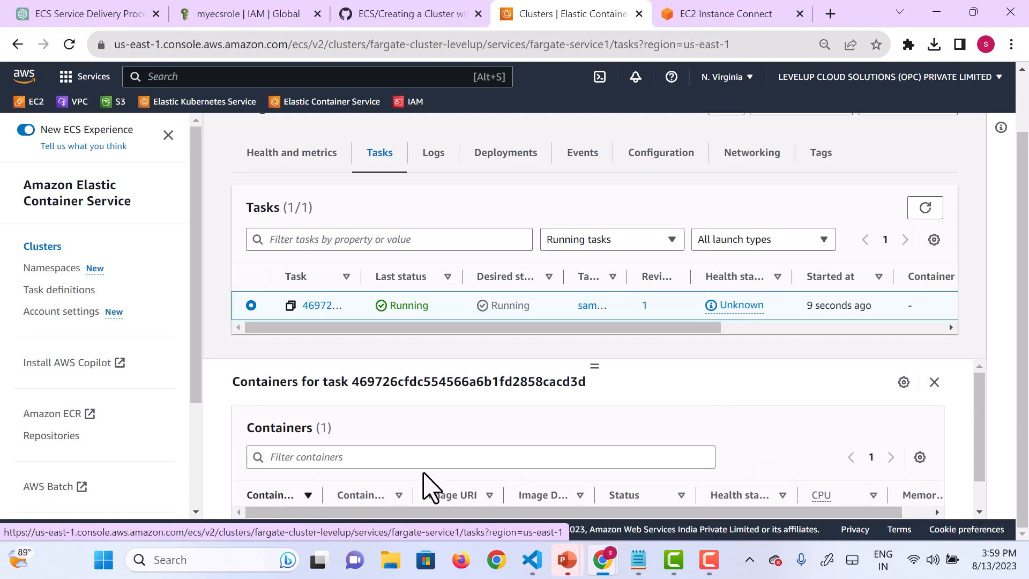
pyautogui.click(319, 310)
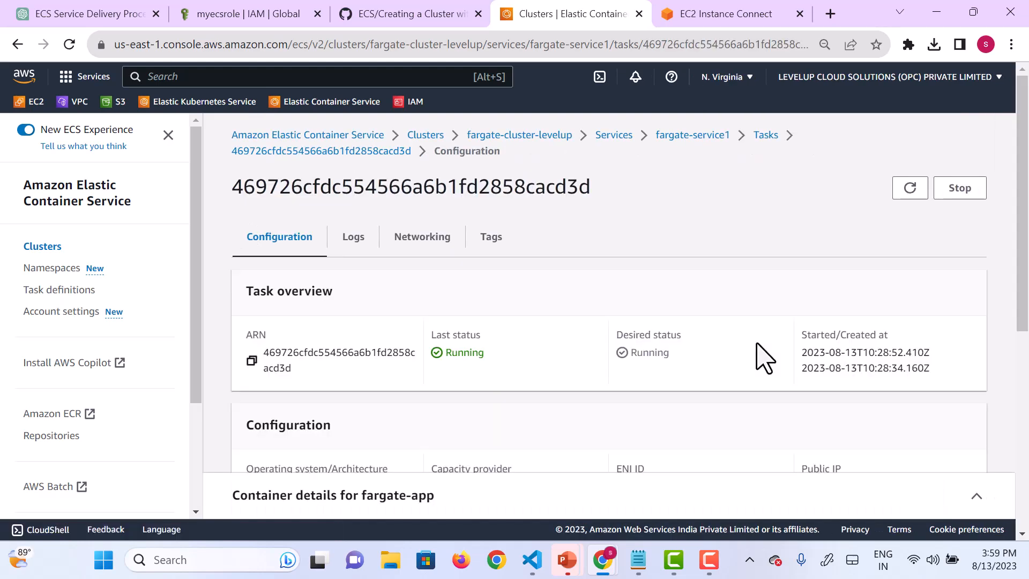
pyautogui.scroll(-4, 675, 384)
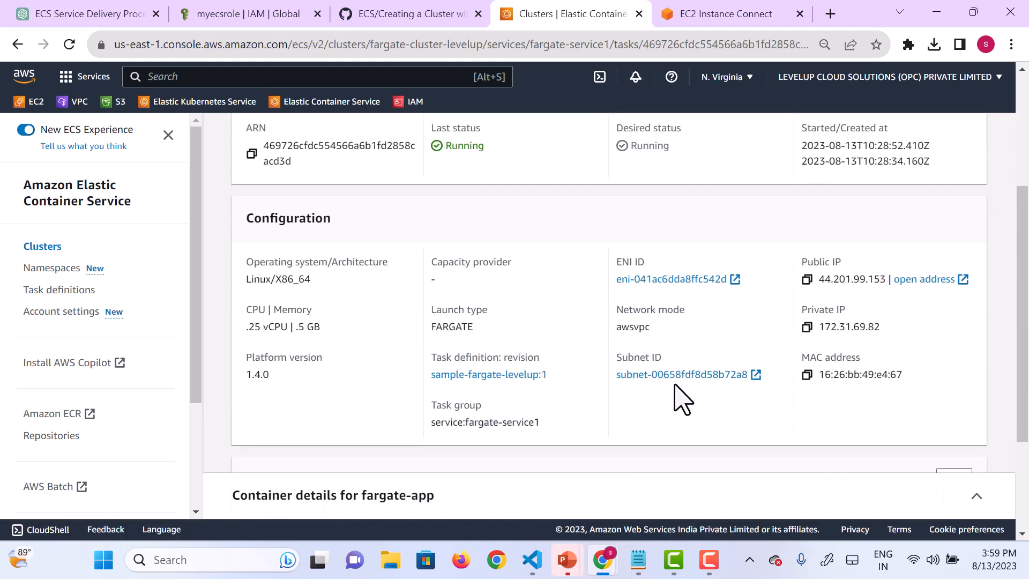
# Step: Copy the task's public IP address and load it in a new browser tab
pyautogui.click(807, 278)
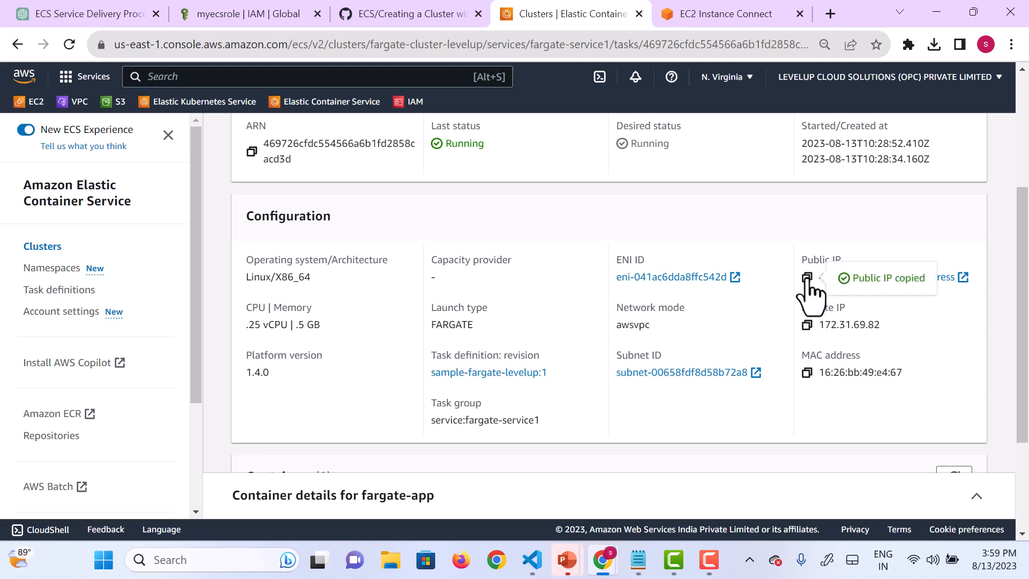
pyautogui.click(830, 13)
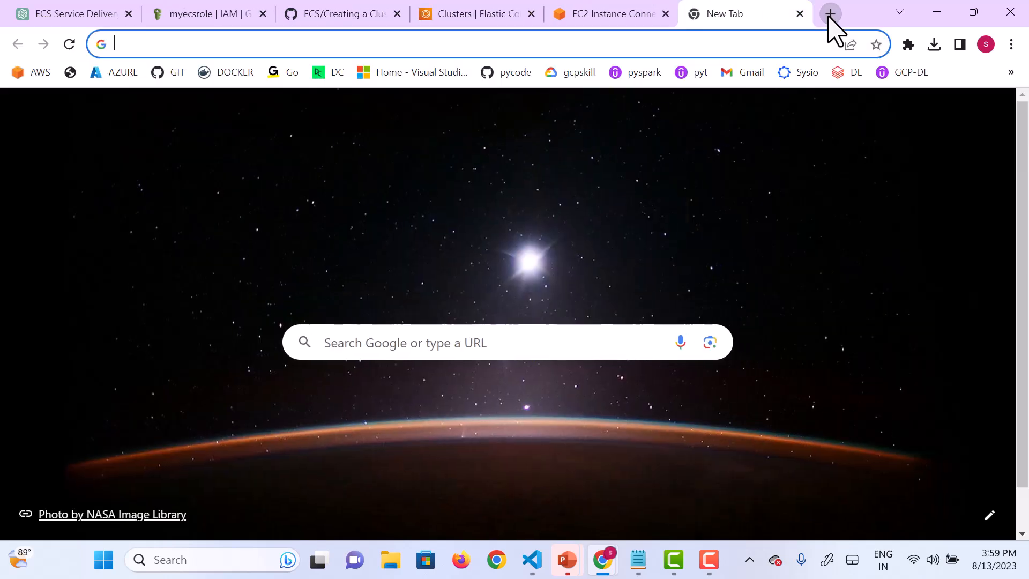
pyautogui.hotkey('ctrl', 'v')
pyautogui.press('Return')
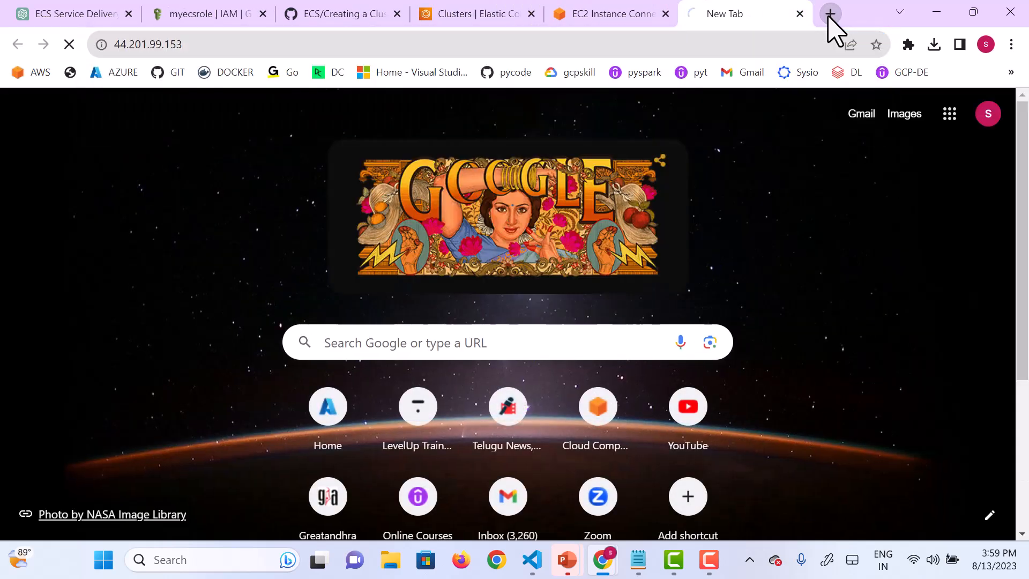
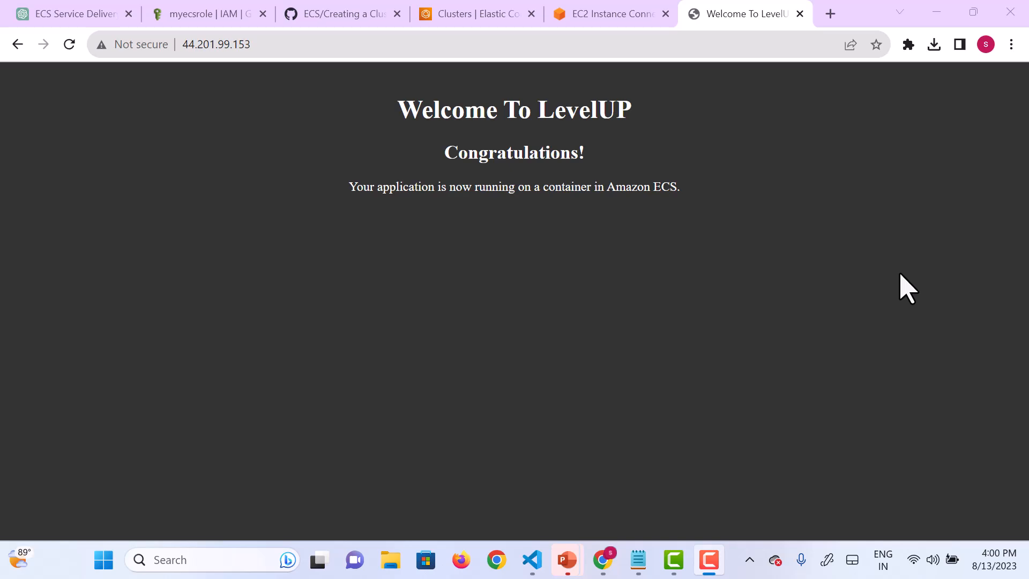
# Step: Return to the EC2 instance terminal and create an ECS cluster named fargate-windows-cluster with aws ecs create-cluster
pyautogui.click(628, 13)
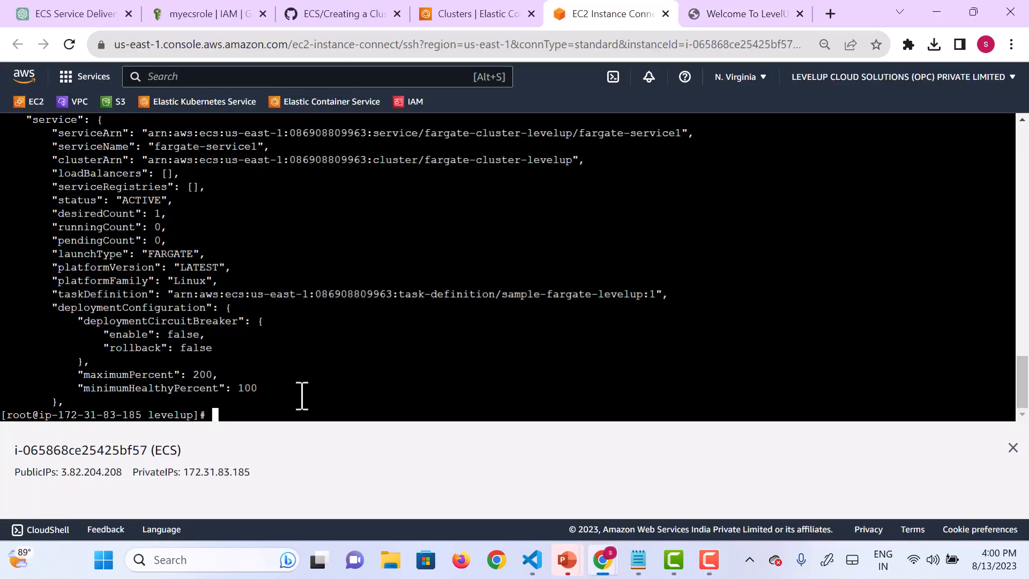
pyautogui.write('aws ecs create-cluster')
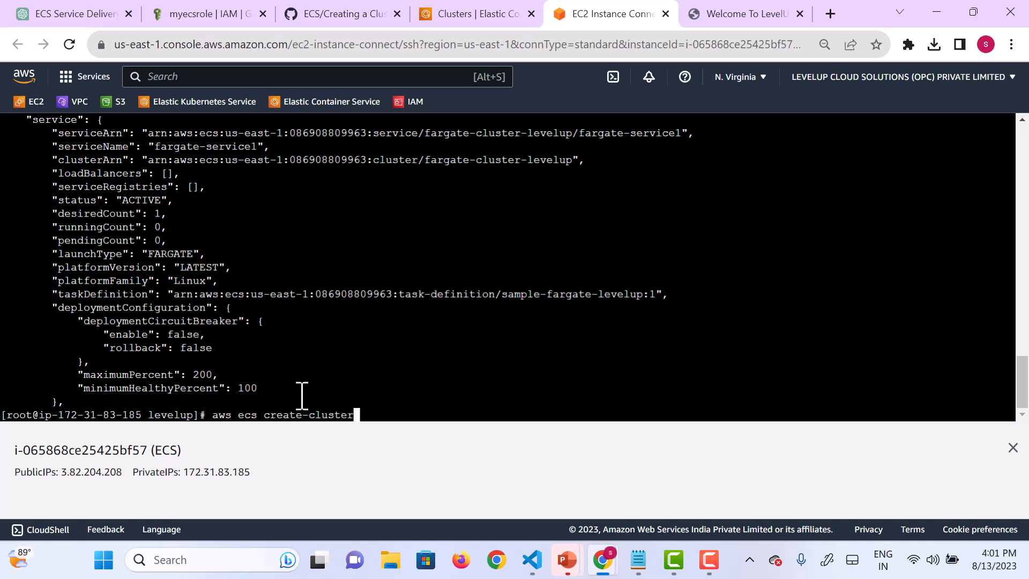
pyautogui.write(' --cluster-name fa')
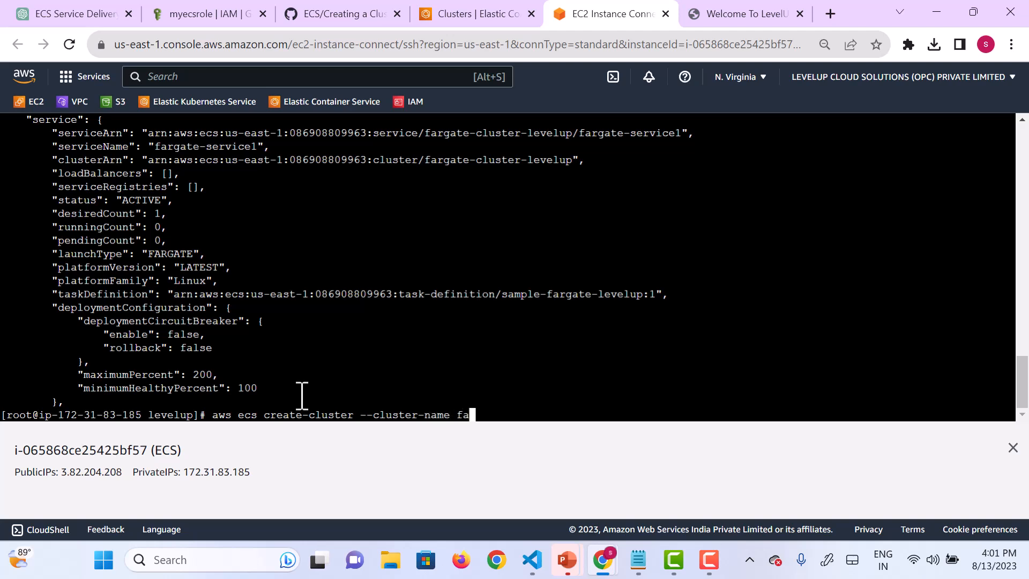
pyautogui.write('rgate-windows-')
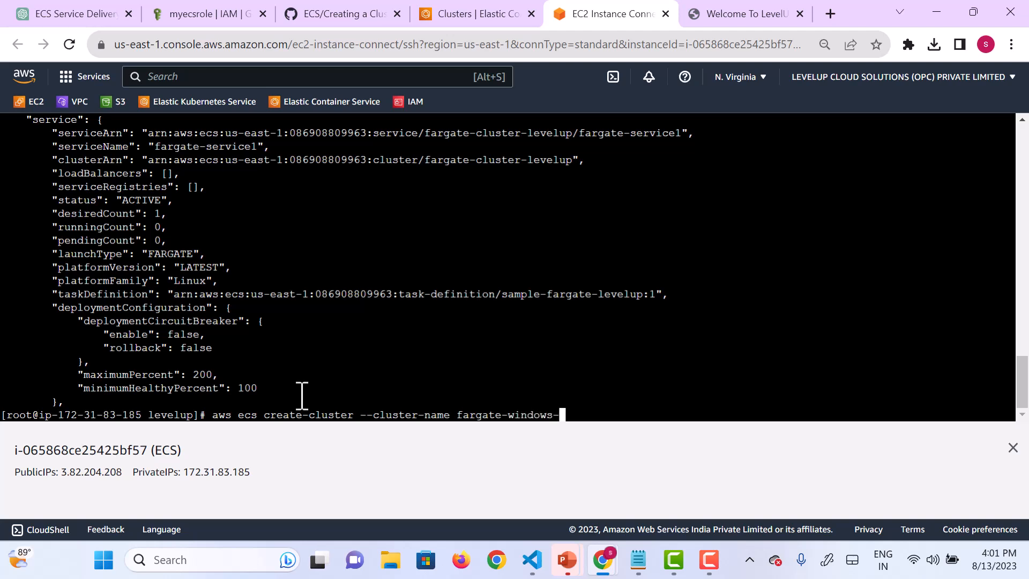
pyautogui.write('cluster')
pyautogui.press('Return')
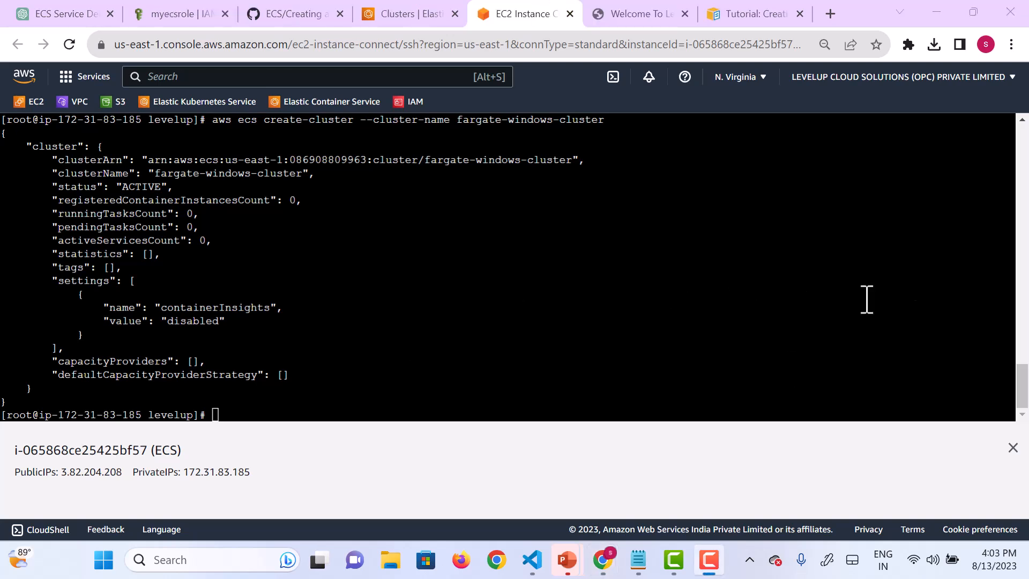
# Step: Go up one directory from levelup, create a directory named windowstask and change into it
pyautogui.click(511, 413)
pyautogui.write('cd ..')
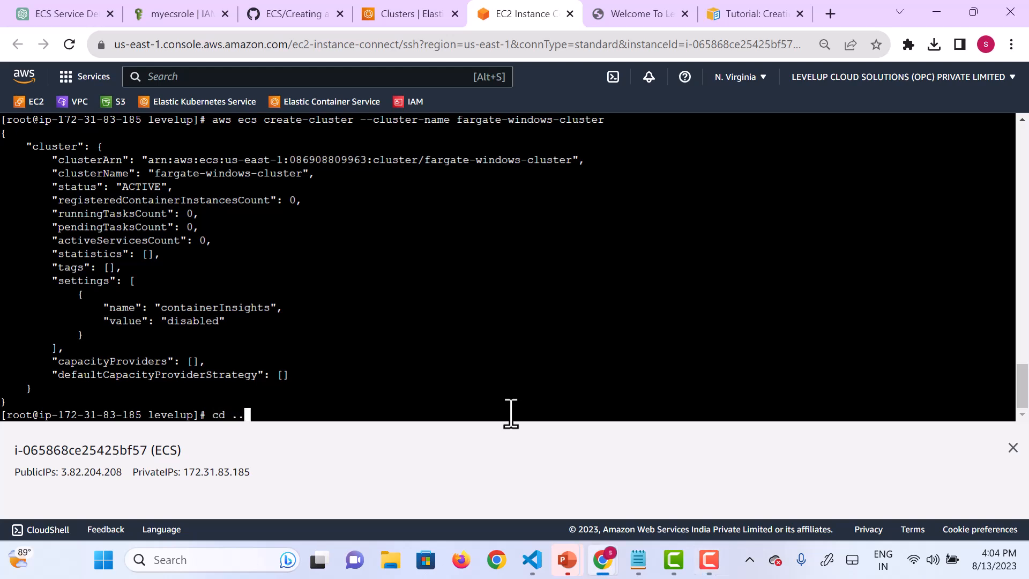
pyautogui.press('Return')
pyautogui.write('mk')
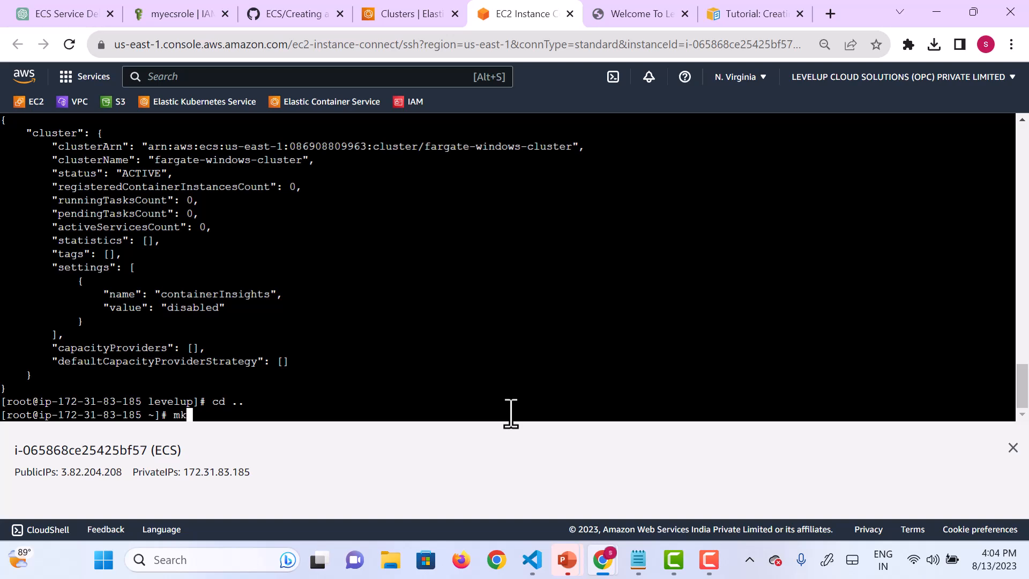
pyautogui.write('dir windowstask')
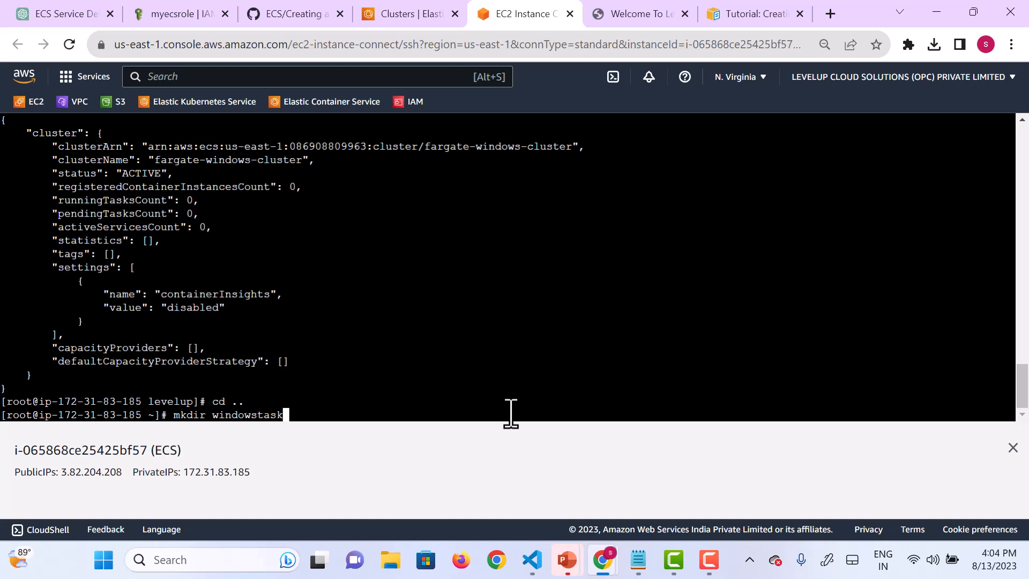
pyautogui.press('Return')
pyautogui.write('cd ')
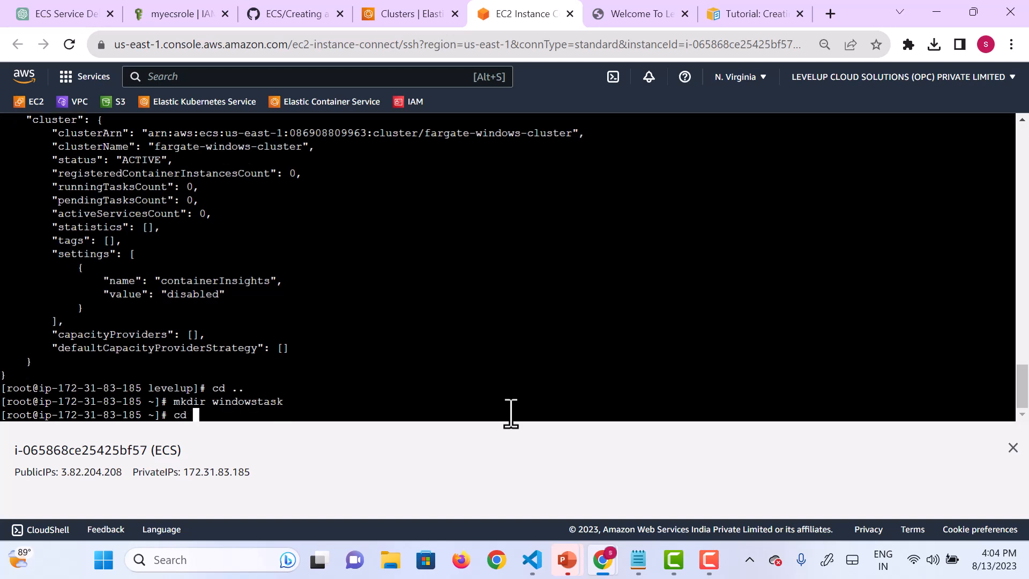
pyautogui.write('windowstask')
pyautogui.press('Return')
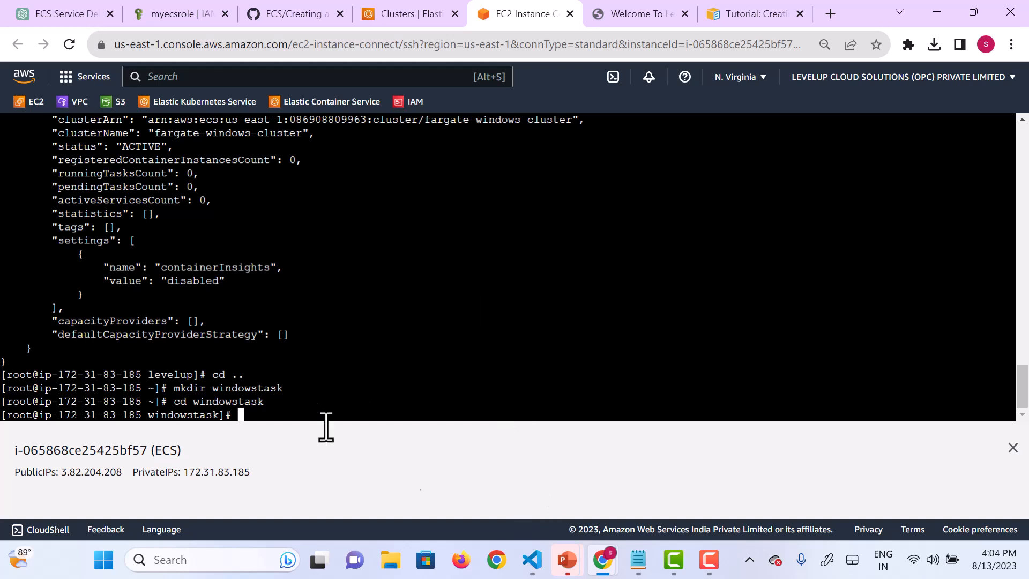
# Step: Switch to VS Code and review the command, image, port mappings and runtime platform of the ecs-win.json task definition
pyautogui.moveTo(533, 560)
pyautogui.click(536, 512)
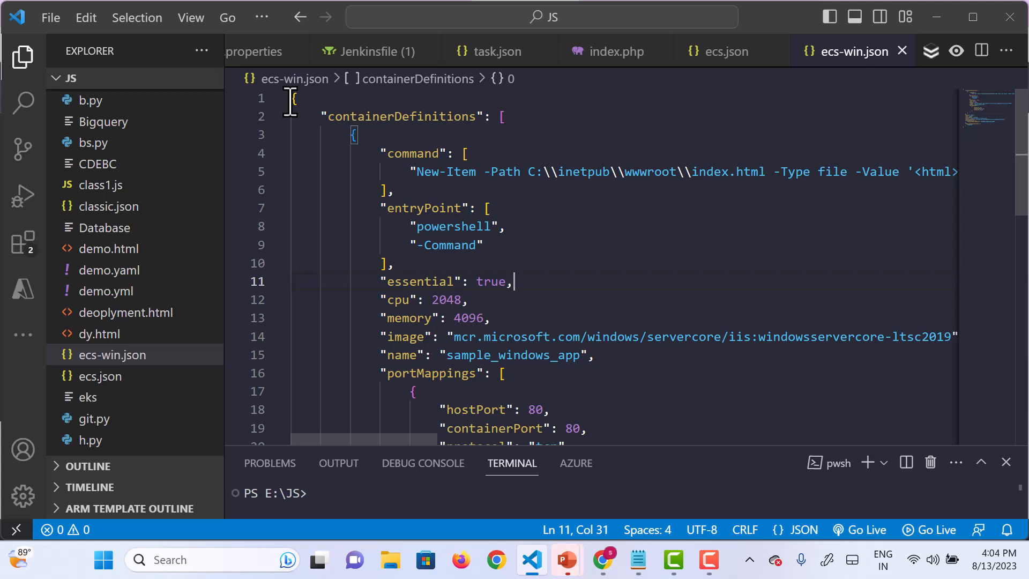
pyautogui.scroll(-1, 503, 220)
pyautogui.scroll(1, 503, 220)
pyautogui.hscroll(10, 771, 194)
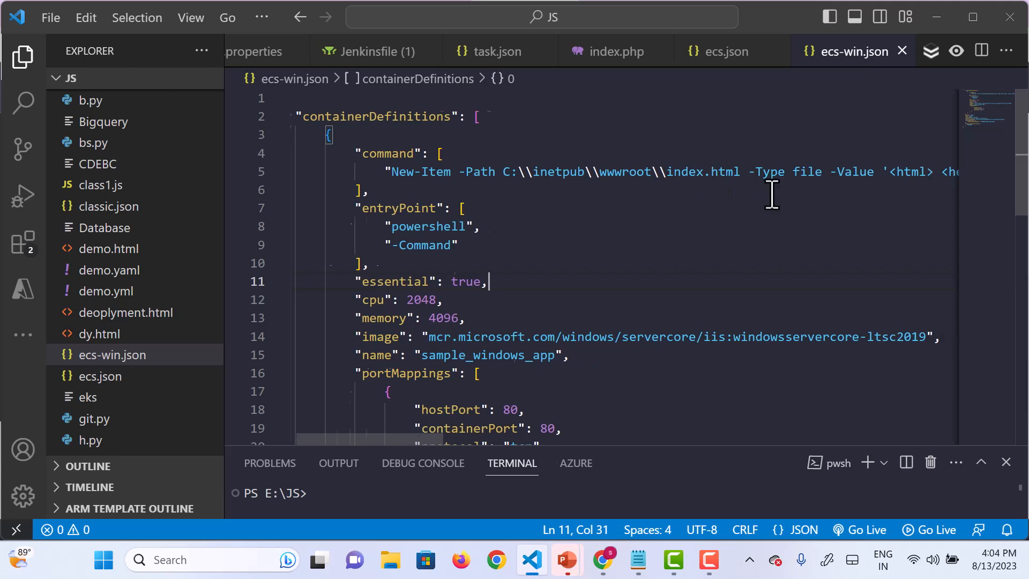
pyautogui.hscroll(3, 772, 194)
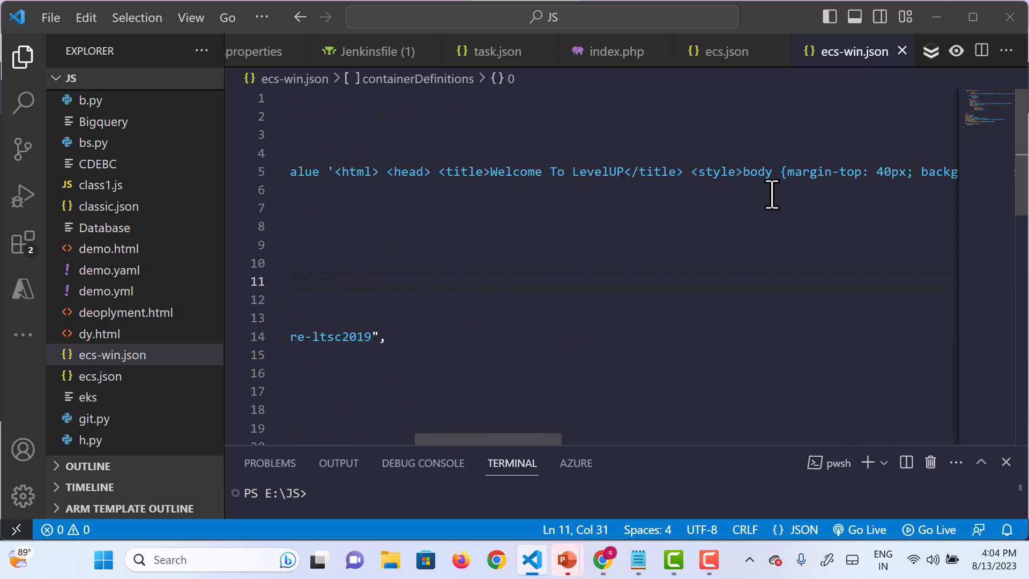
pyautogui.hscroll(-15, 772, 194)
pyautogui.scroll(-2, 555, 322)
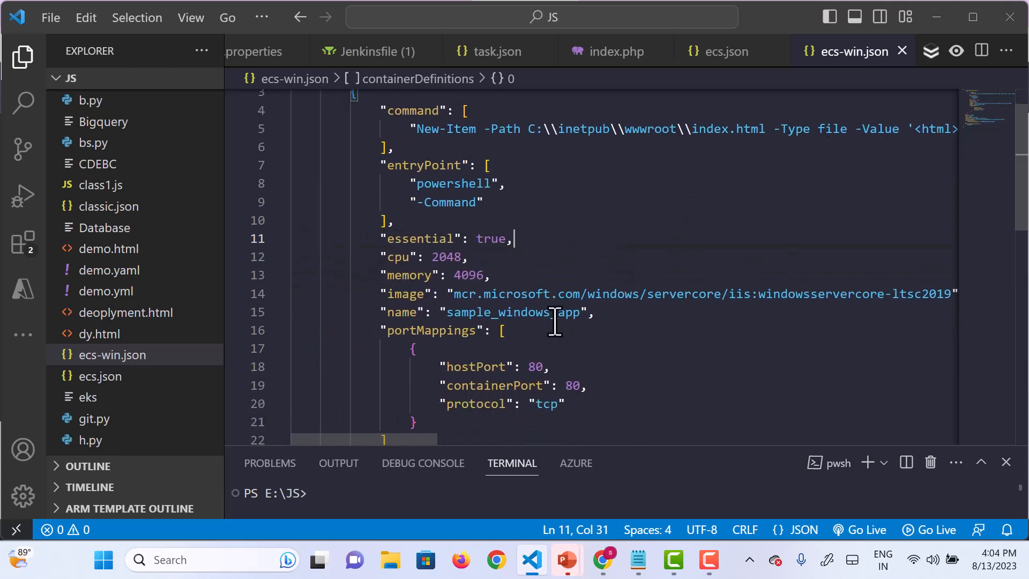
pyautogui.hscroll(5, 912, 299)
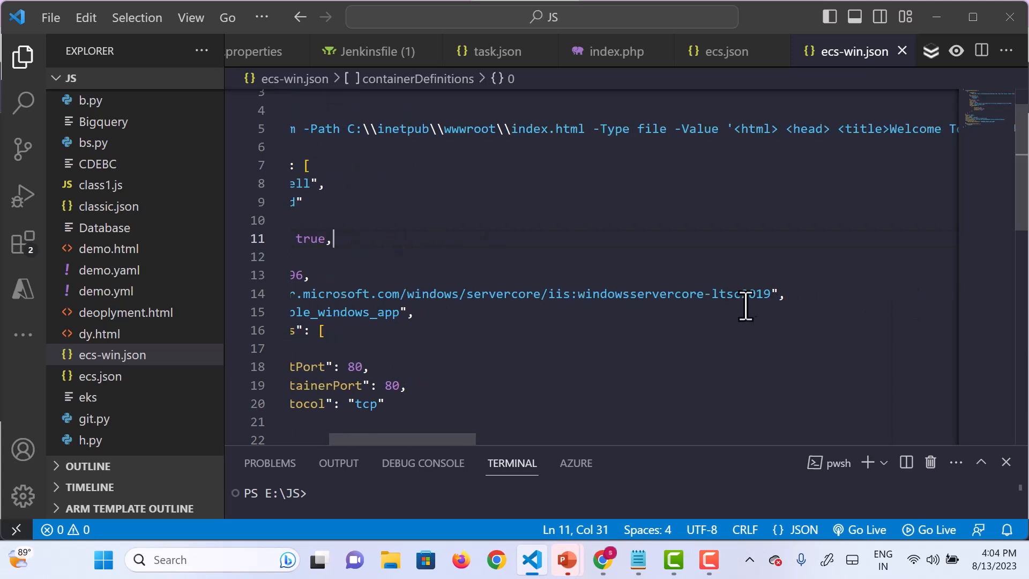
pyautogui.hscroll(-5, 643, 316)
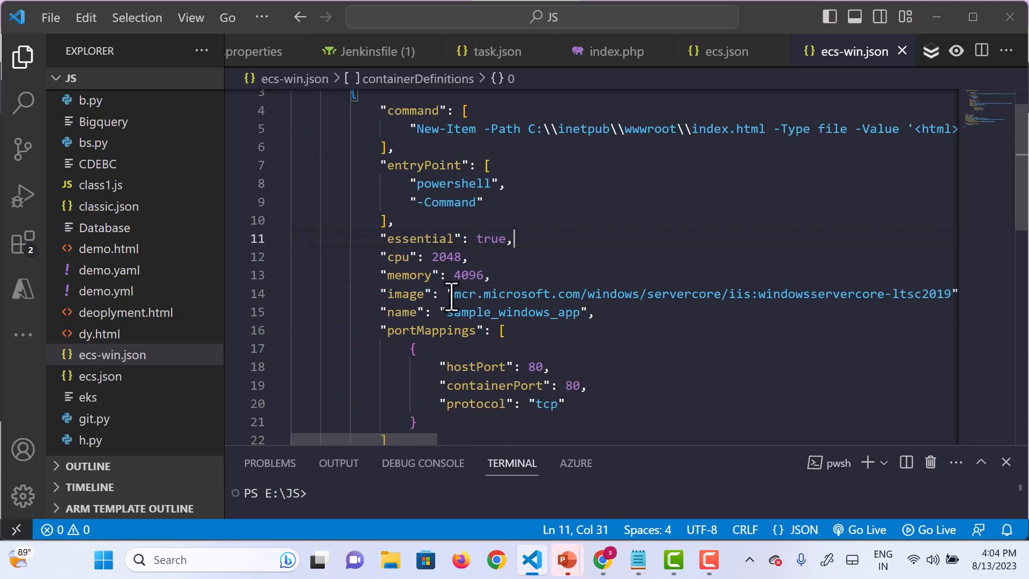
pyautogui.moveTo(449, 293); pyautogui.dragTo(880, 296)
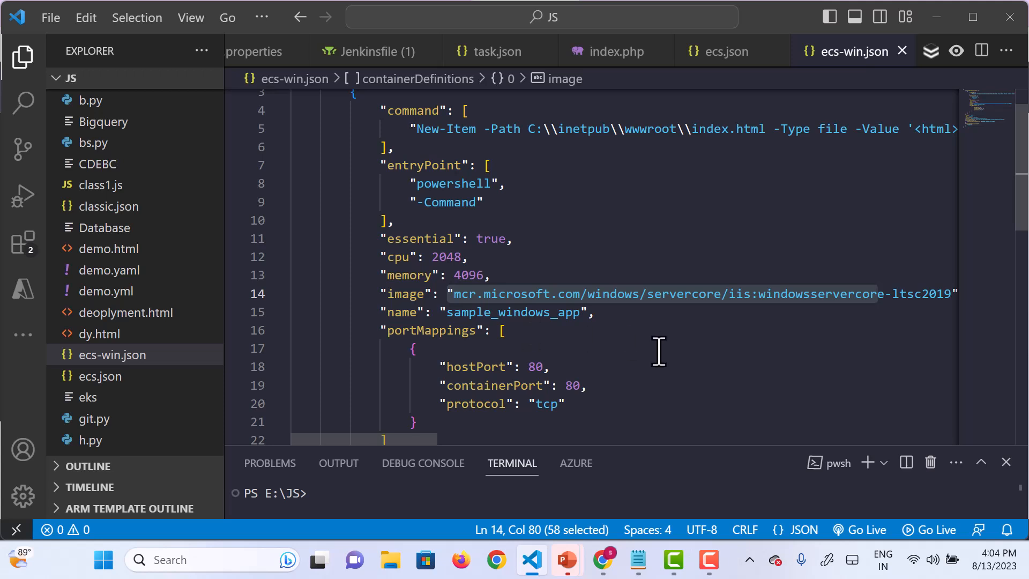
pyautogui.scroll(-2, 657, 352)
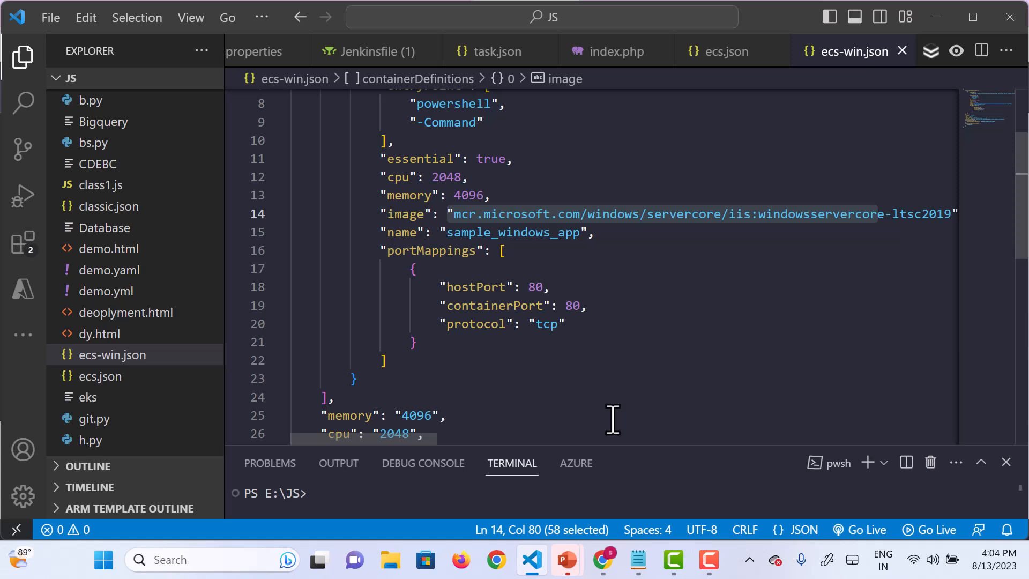
pyautogui.scroll(-3, 613, 419)
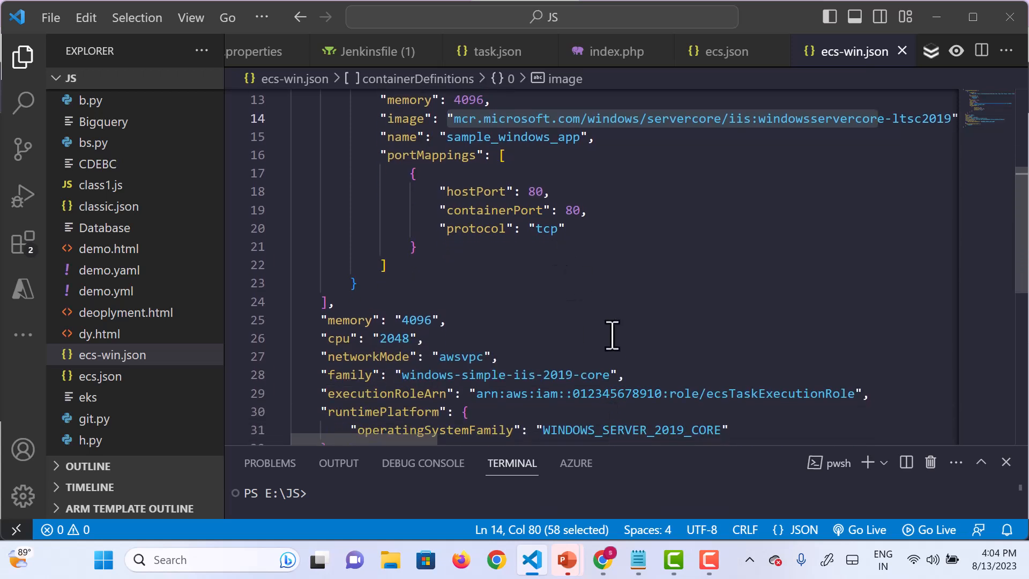
pyautogui.scroll(-2, 611, 337)
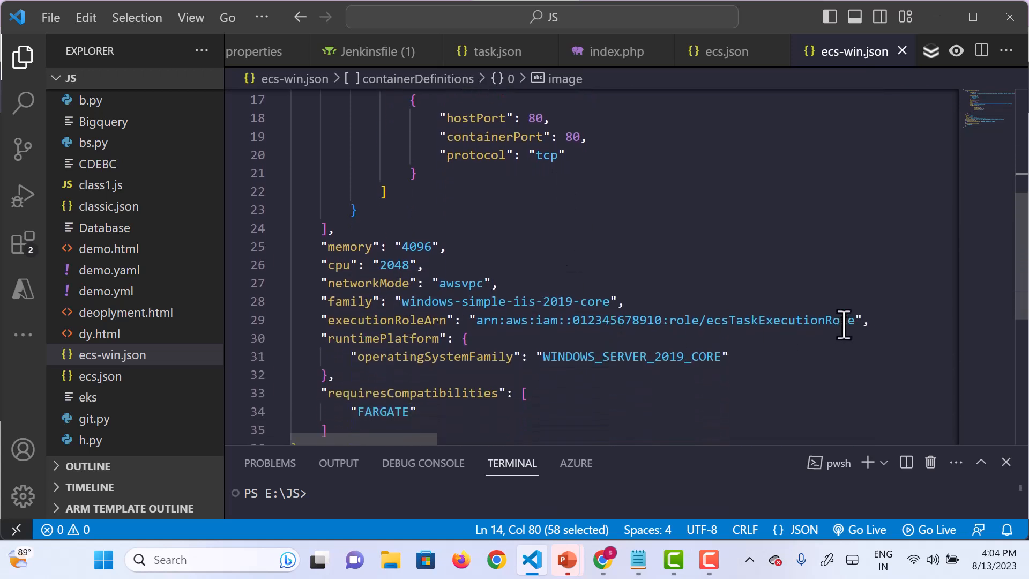
# Step: Clear the placeholder role ARN from the executionRoleArn value in ecs-win.json
pyautogui.click(853, 320)
pyautogui.press('BackSpace')
pyautogui.press('BackSpace')
pyautogui.press('BackSpace')
pyautogui.press('BackSpace')
pyautogui.press('BackSpace')
pyautogui.press('BackSpace')
pyautogui.press('BackSpace')
pyautogui.press('BackSpace')
pyautogui.press('BackSpace')
pyautogui.press('BackSpace')
pyautogui.press('BackSpace')
pyautogui.press('BackSpace')
pyautogui.press('BackSpace')
pyautogui.press('BackSpace')
pyautogui.press('BackSpace')
pyautogui.press('BackSpace')
pyautogui.press('BackSpace')
pyautogui.press('BackSpace')
pyautogui.press('BackSpace')
pyautogui.press('BackSpace')
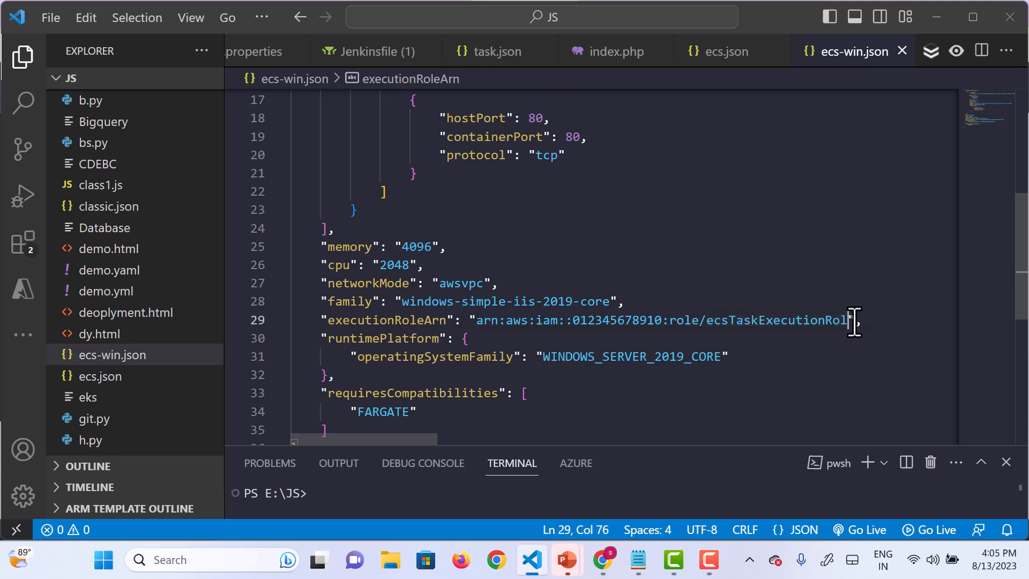
pyautogui.press('BackSpace')
pyautogui.press('BackSpace')
pyautogui.press('BackSpace')
pyautogui.press('BackSpace')
pyautogui.press('BackSpace')
pyautogui.press('BackSpace')
pyautogui.press('BackSpace')
pyautogui.press('BackSpace')
pyautogui.press('BackSpace')
pyautogui.press('BackSpace')
pyautogui.press('BackSpace')
pyautogui.press('BackSpace')
pyautogui.press('BackSpace')
pyautogui.press('BackSpace')
pyautogui.press('BackSpace')
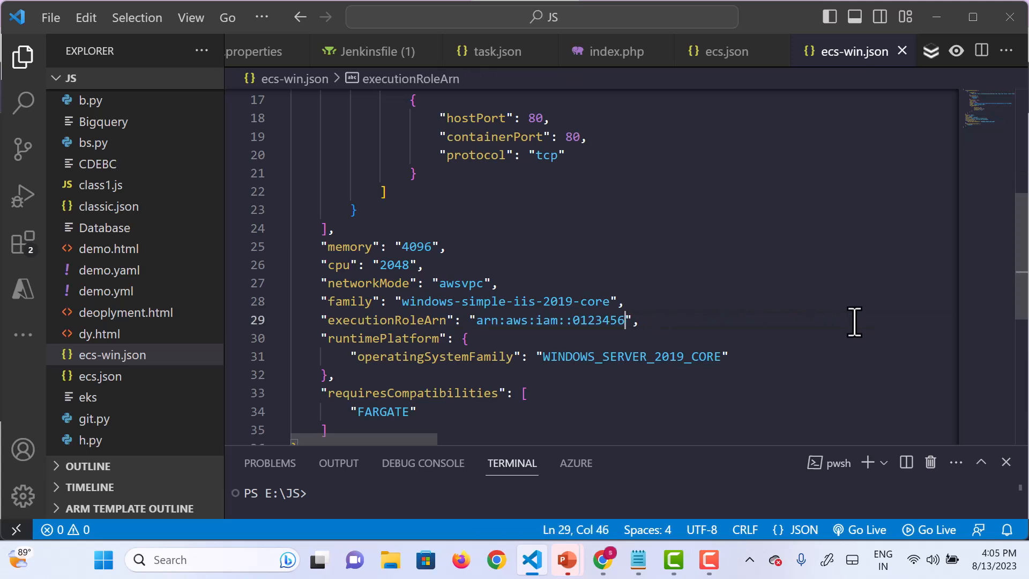
pyautogui.press('BackSpace')
pyautogui.press('BackSpace')
pyautogui.press('BackSpace')
pyautogui.press('BackSpace')
pyautogui.press('BackSpace')
pyautogui.press('BackSpace')
pyautogui.press('BackSpace')
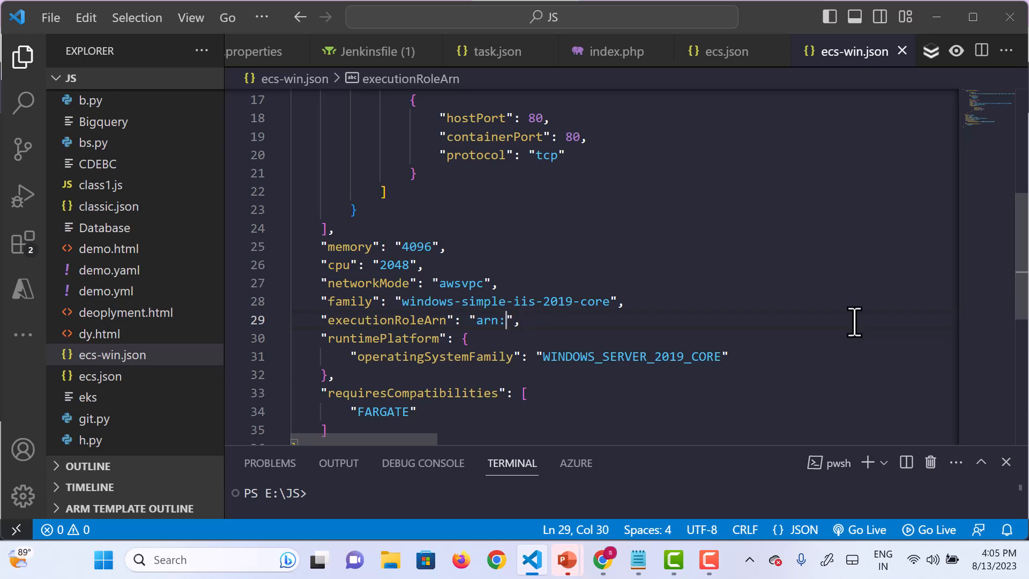
# Step: Copy the ARN of myecsrole from its IAM page in the browser and paste it as the executionRoleArn in ecs-win.json
pyautogui.click(941, 21)
pyautogui.click(188, 19)
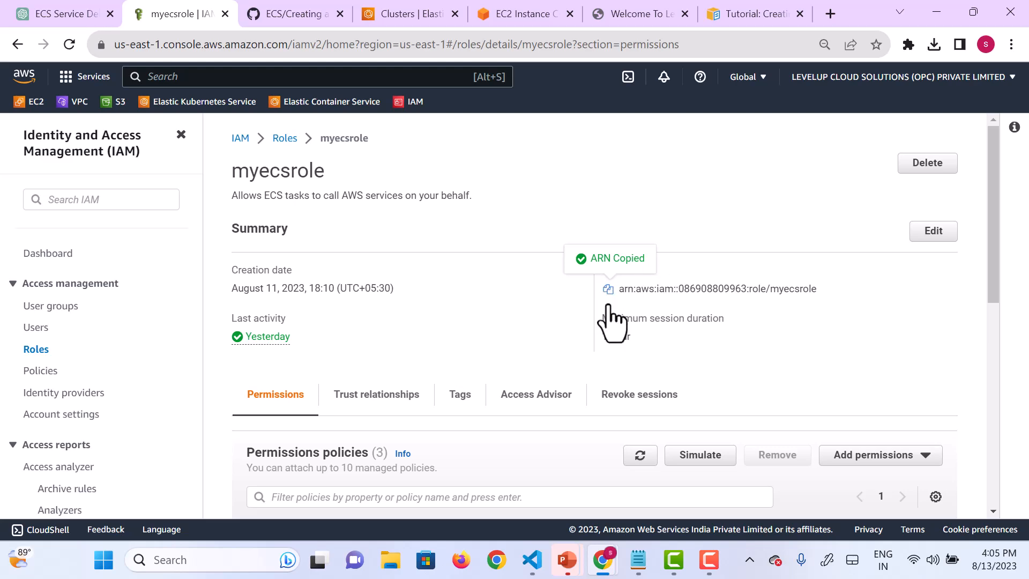
pyautogui.moveTo(531, 552)
pyautogui.click(542, 459)
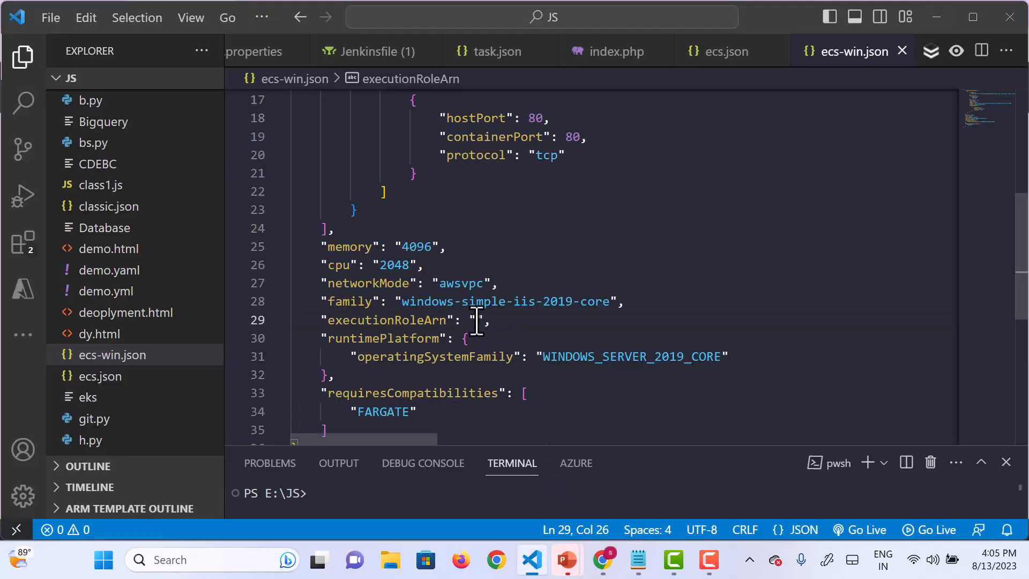
pyautogui.hotkey('ctrl', 'v')
# Step: Select and copy the entire task definition in ecs-win.json, from the first to the last brace
pyautogui.scroll(-3, 593, 404)
pyautogui.scroll(3, 594, 404)
pyautogui.scroll(5, 595, 405)
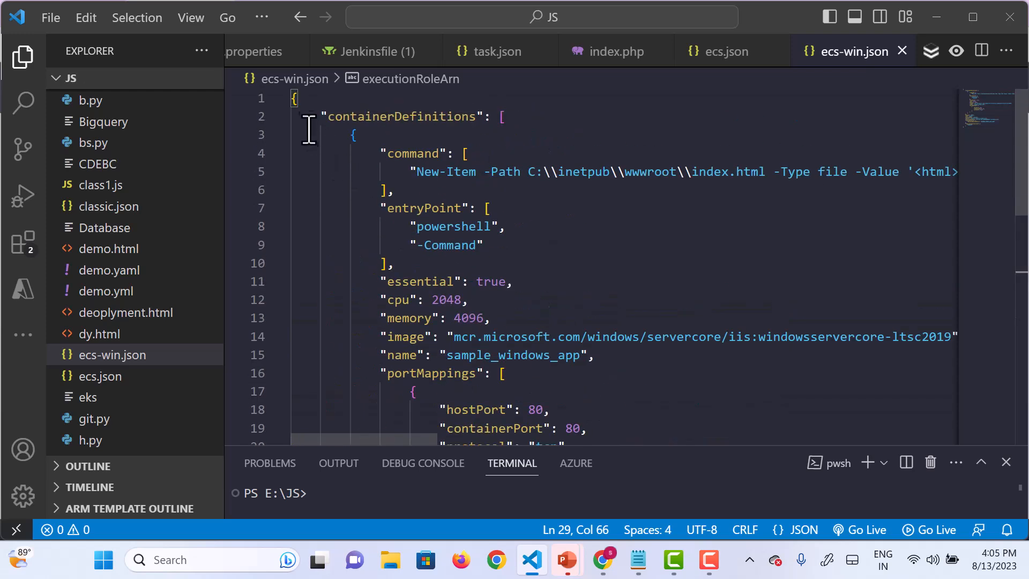
pyautogui.click(291, 100)
pyautogui.moveTo(291, 99); pyautogui.dragTo(317, 354)
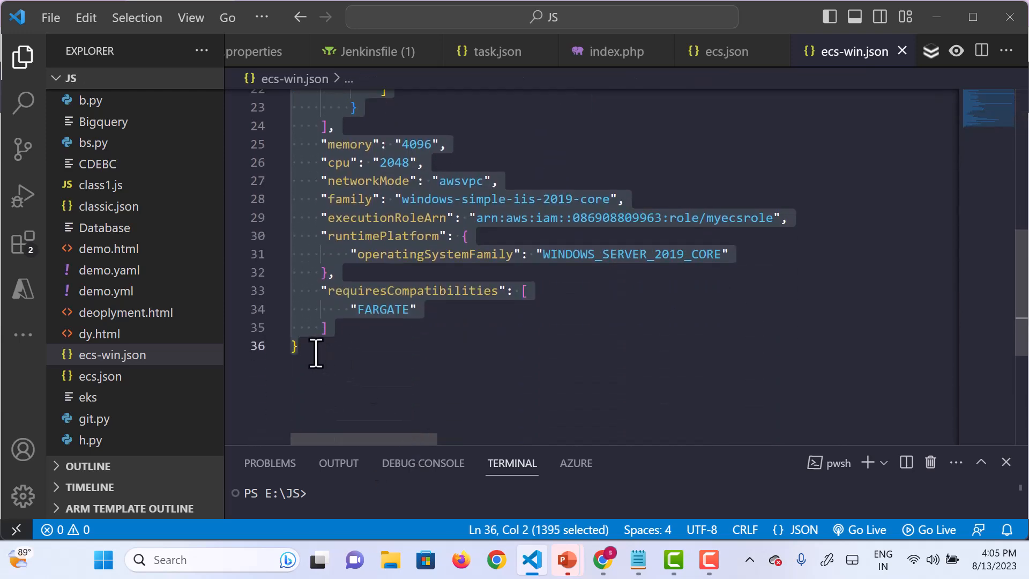
# Step: Switch back to the EC2 instance terminal in the browser and open a new file fargatewin.json in vi for inserting text
pyautogui.click(938, 27)
pyautogui.click(511, 17)
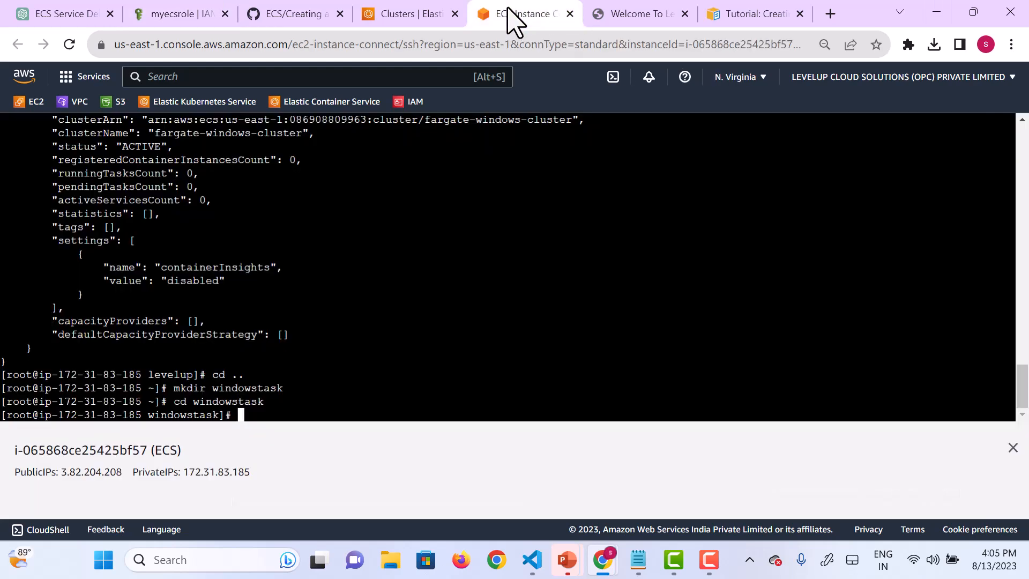
pyautogui.write('vi')
pyautogui.write('fargatewin.jso')
pyautogui.press('BackSpace')
pyautogui.press('BackSpace')
pyautogui.write('son')
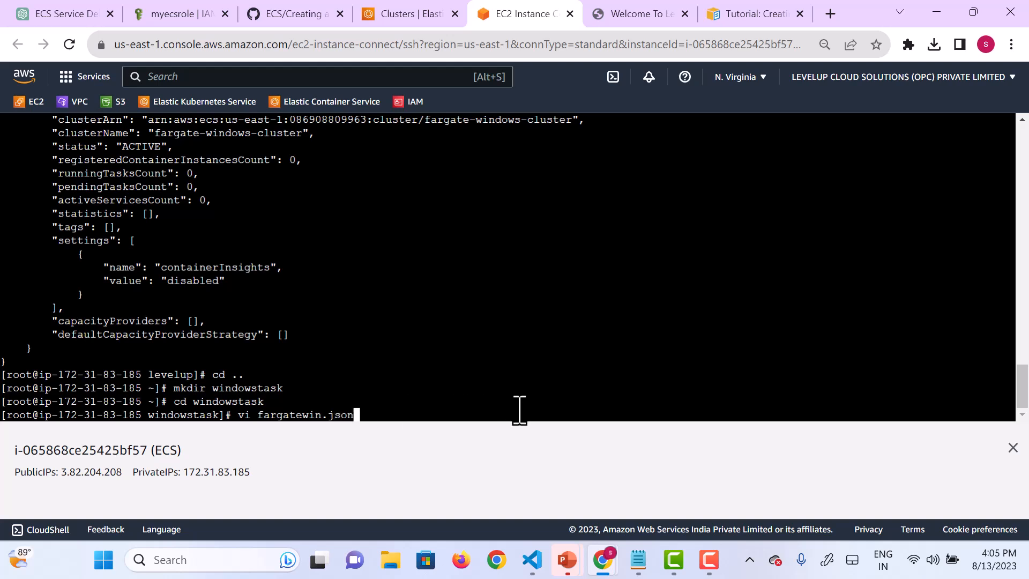
pyautogui.press('Return')
pyautogui.press('i')
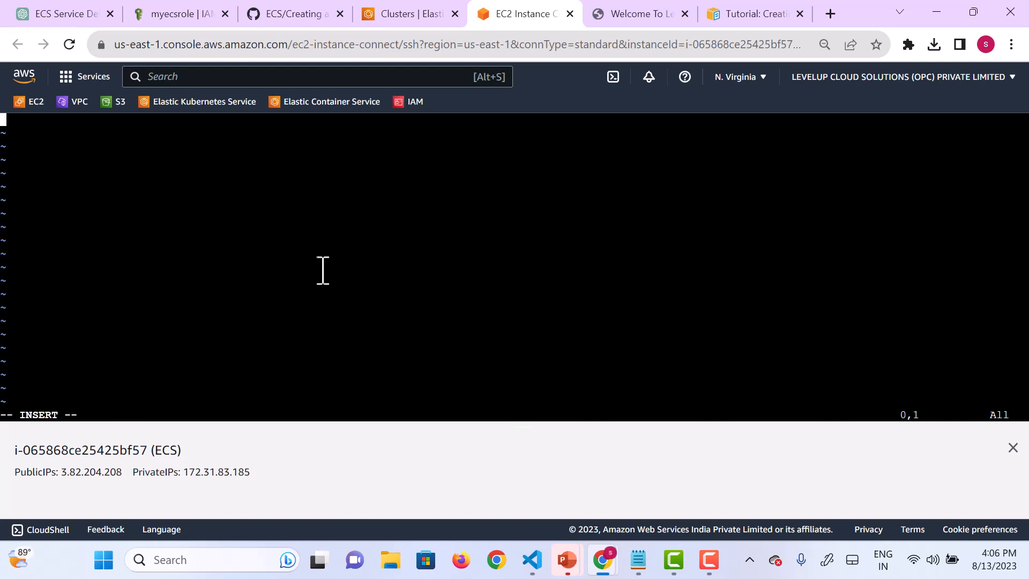
# Step: Paste the copied Windows task definition into fargatewin.json, then save the file and quit vi
pyautogui.rightClick(322, 271)
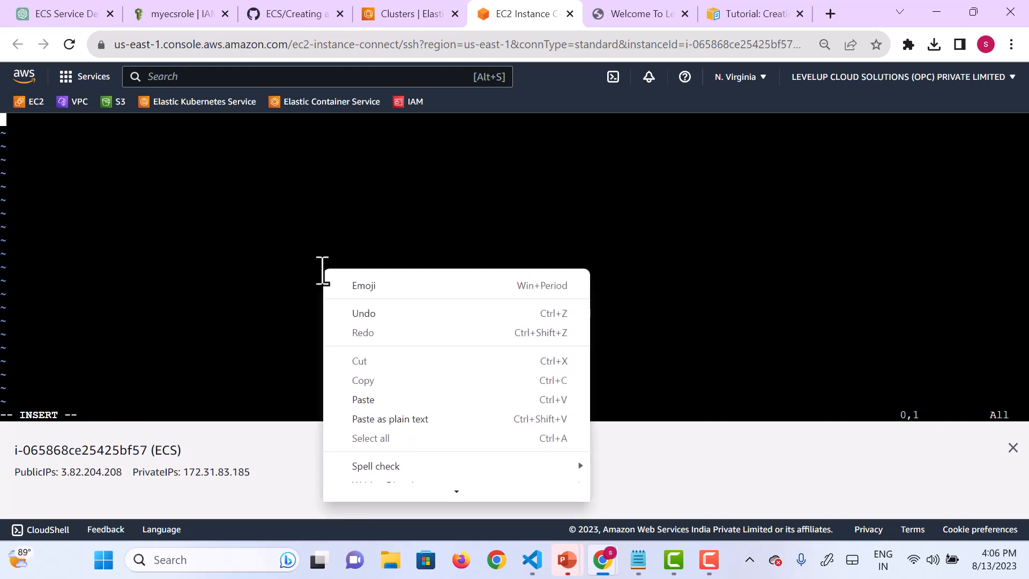
pyautogui.click(364, 399)
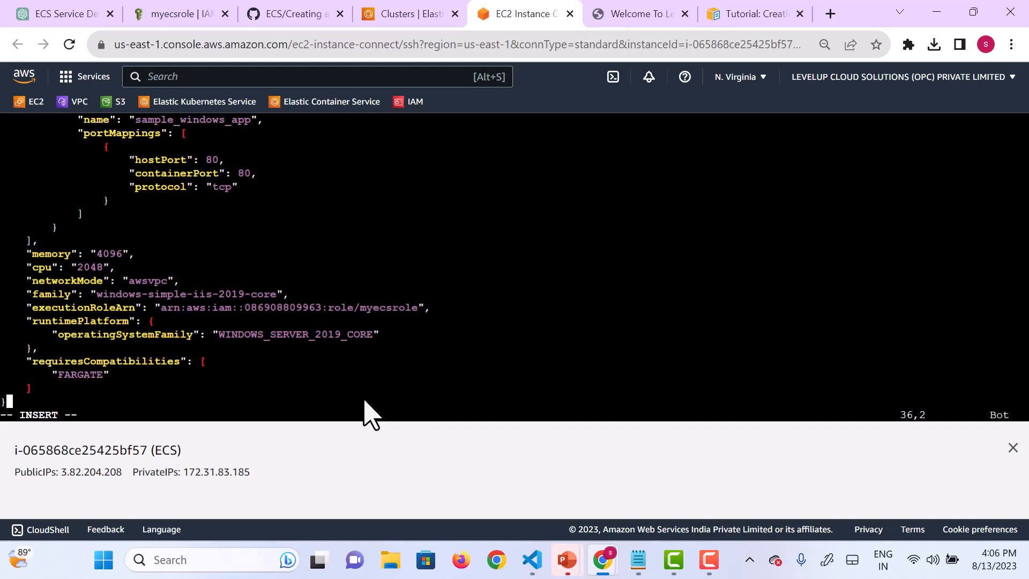
pyautogui.press('Escape')
pyautogui.write(':wq!')
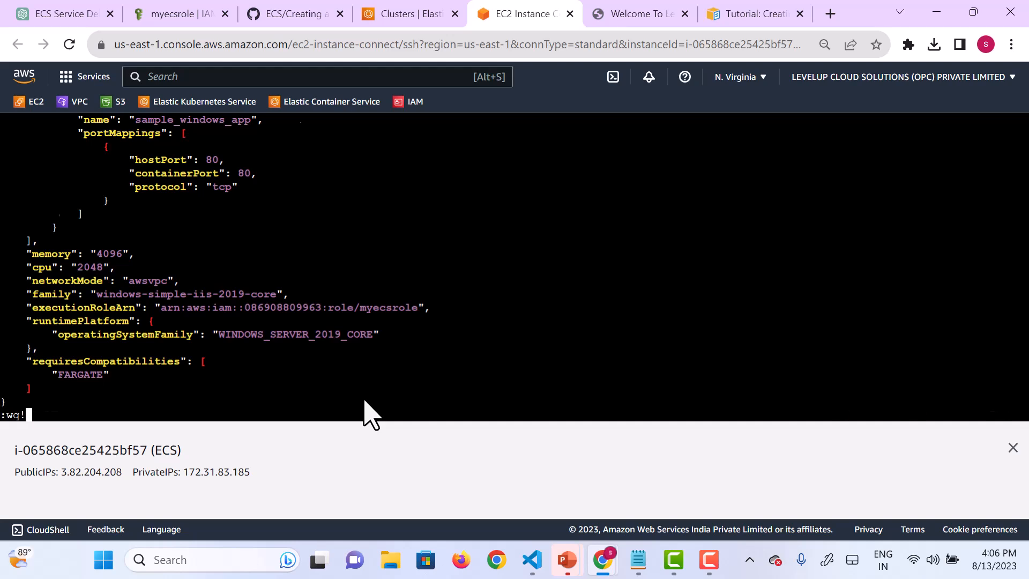
pyautogui.press('Return')
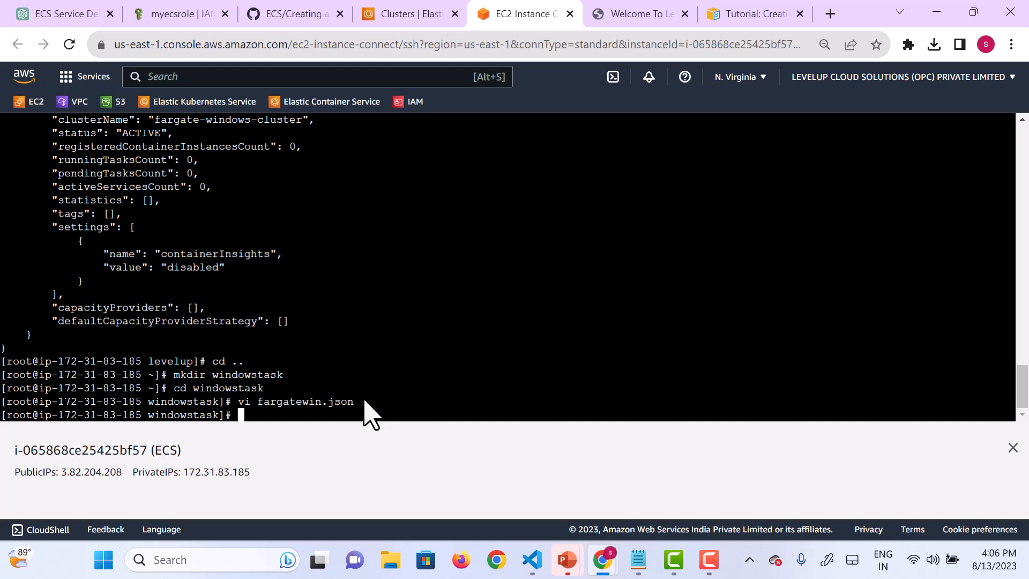
# Step: Register the Windows task definition with aws ecs register-task-definition, using file://fargatewin.json as the CLI input JSON, then leave the output pager
pyautogui.write('aws ecs register')
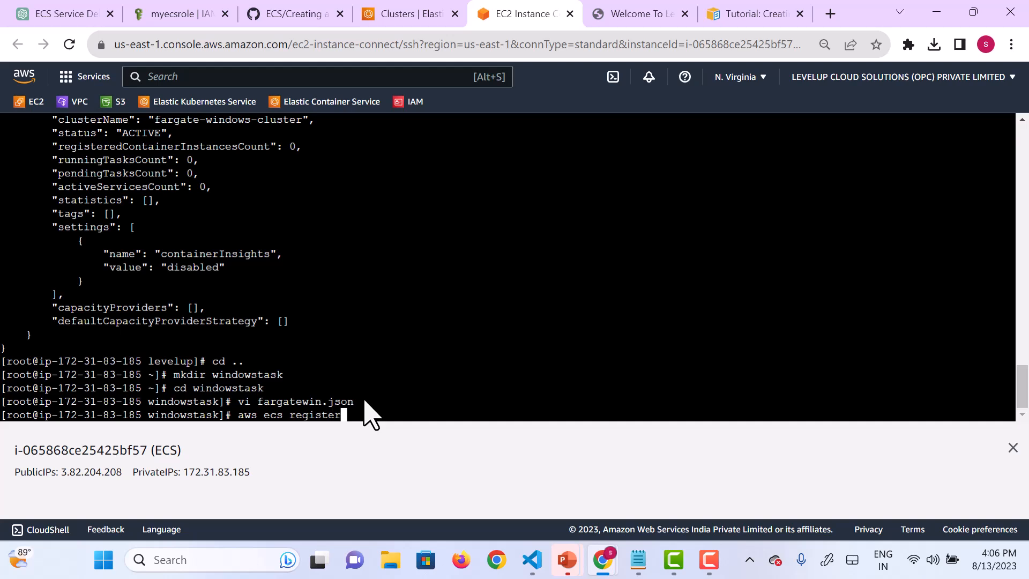
pyautogui.write('-task-definition --cli')
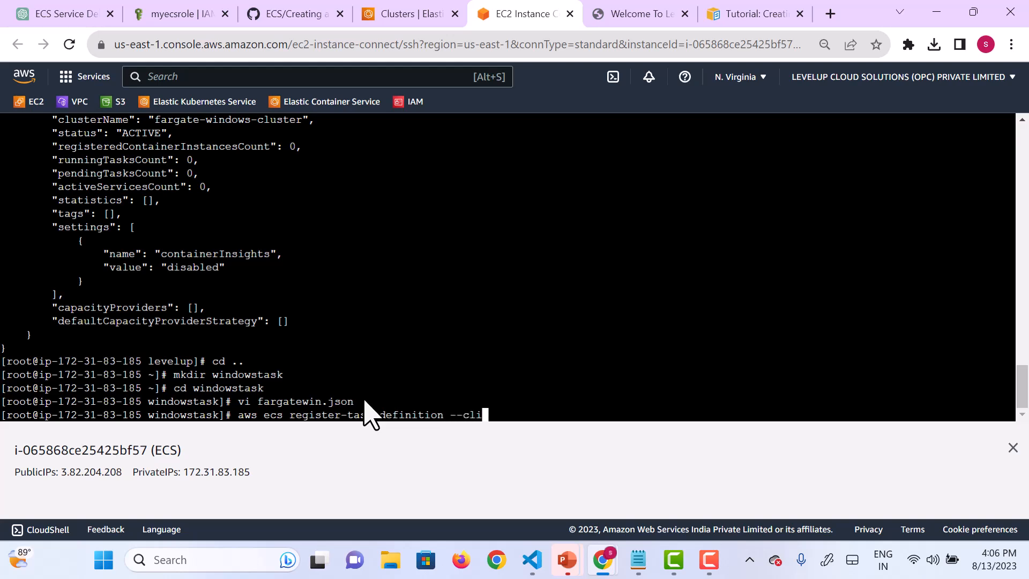
pyautogui.write('-input-json file:')
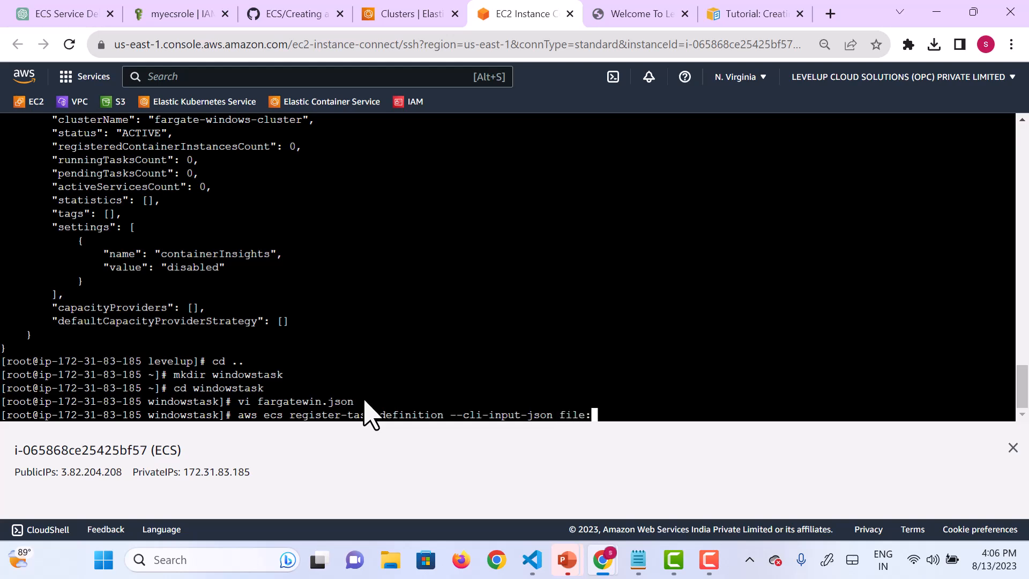
pyautogui.write('//fargatewin.json')
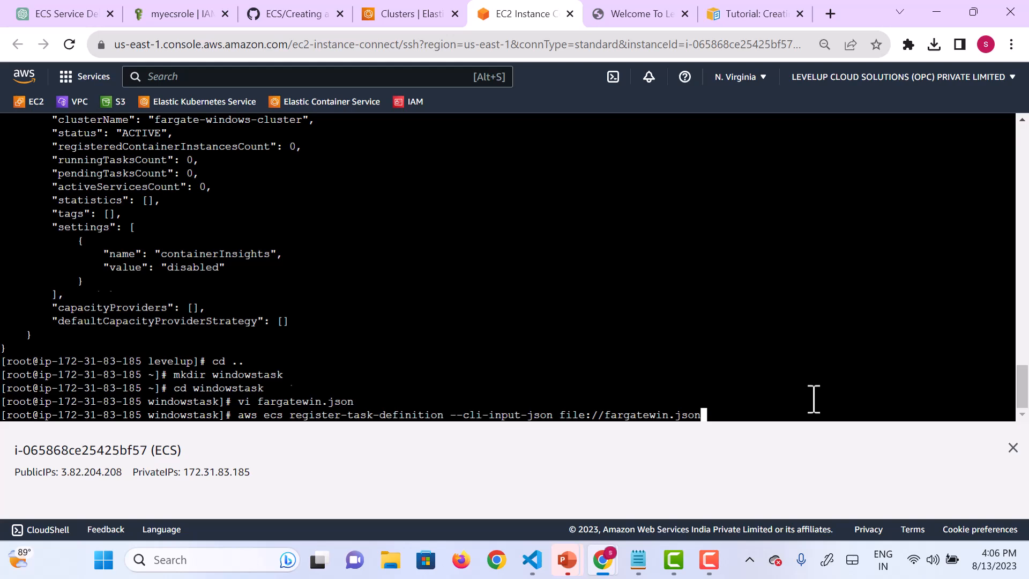
pyautogui.press('Return')
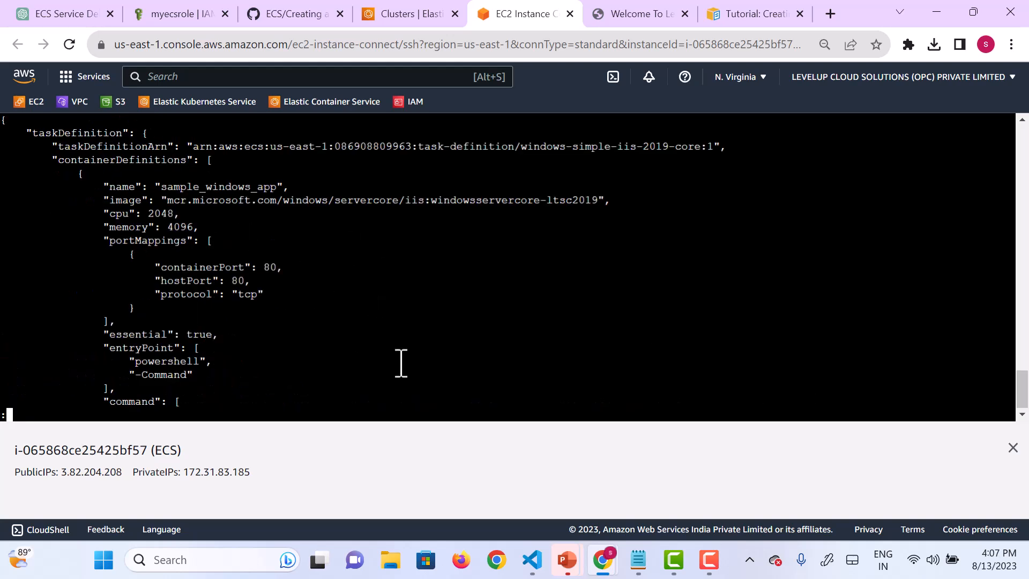
pyautogui.press('q')
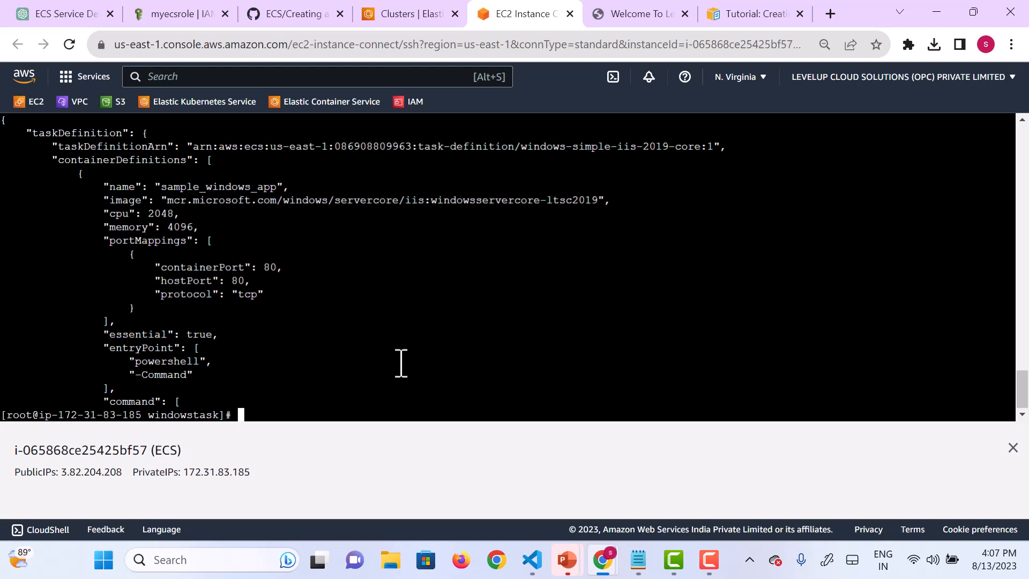
# Step: List the registered ECS task definitions with aws ecs list-task-definitions
pyautogui.write('aws ecs list-task')
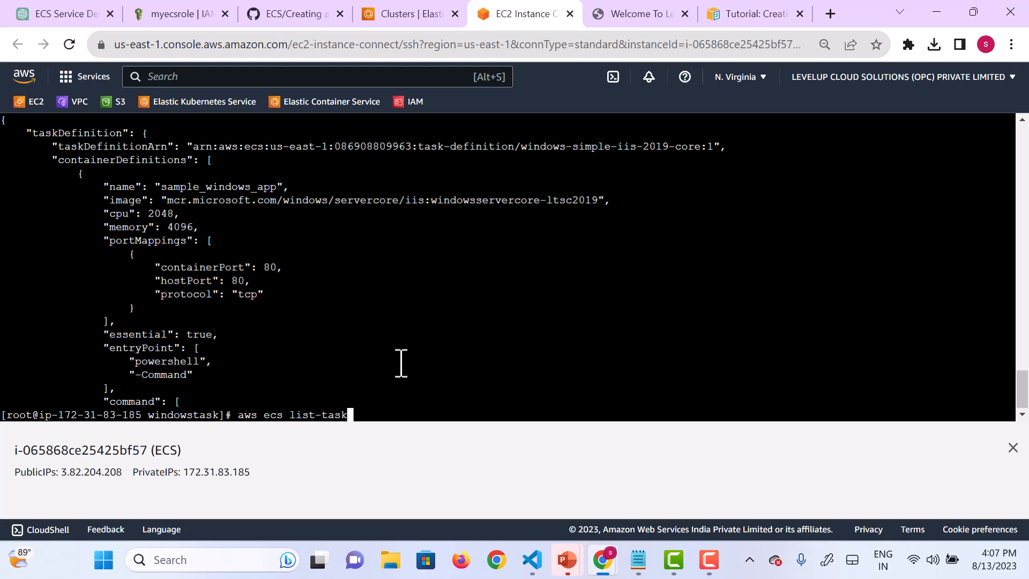
pyautogui.write('-definitions')
pyautogui.press('Return')
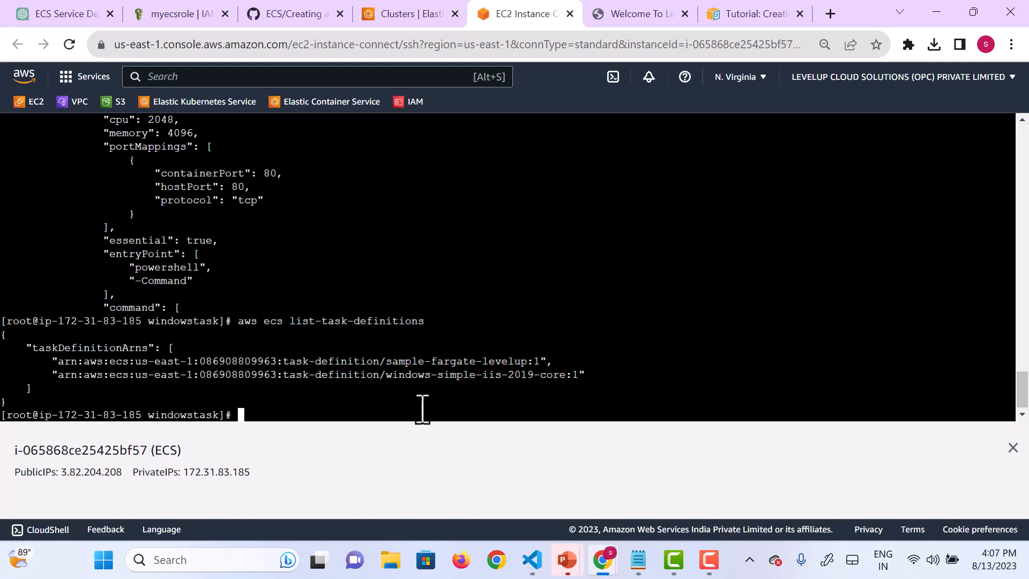
# Step: Recall the earlier create-service command for fargate-service1 and place the cursor right after its cluster name
pyautogui.press('Up')
pyautogui.press('Up')
pyautogui.press('Up')
pyautogui.press('Up')
pyautogui.press('Up')
pyautogui.press('Up')
pyautogui.press('Up')
pyautogui.press('Up')
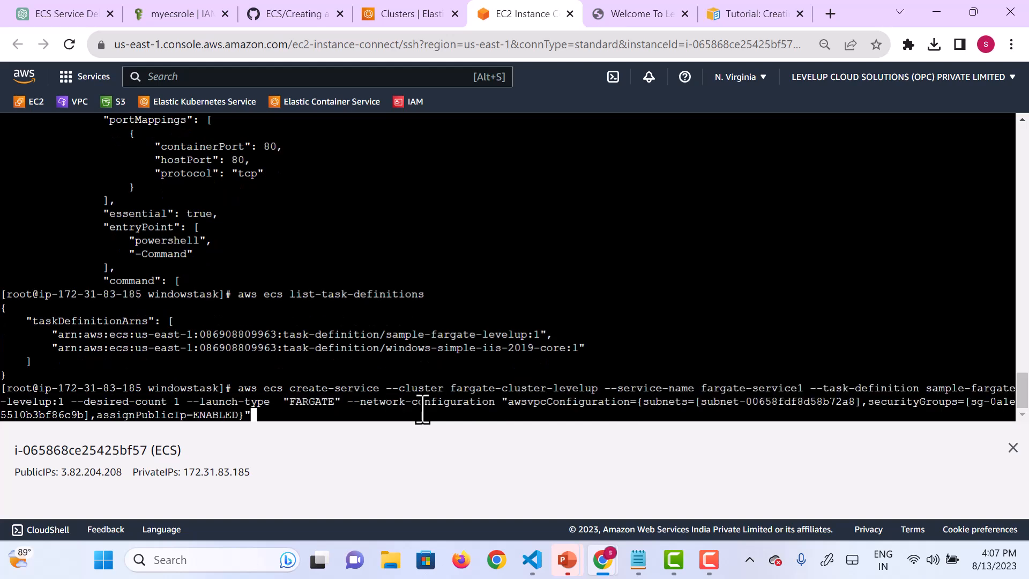
pyautogui.press('Left')
pyautogui.press('Left')
pyautogui.press('Left')
pyautogui.press('Left')
pyautogui.press('Left')
pyautogui.press('Left')
pyautogui.press('Left')
pyautogui.press('Left')
pyautogui.press('Left')
pyautogui.press('Left')
pyautogui.press('Left')
pyautogui.press('Left')
pyautogui.press('Left')
pyautogui.press('Left')
pyautogui.press('Left')
pyautogui.press('Left')
pyautogui.press('Left')
pyautogui.press('Left')
pyautogui.press('Left')
pyautogui.press('Left')
pyautogui.press('Left')
pyautogui.press('Left')
pyautogui.press('Left')
pyautogui.press('Left')
pyautogui.press('Left')
pyautogui.press('Left')
pyautogui.press('Left')
pyautogui.press('Left')
pyautogui.press('Left')
pyautogui.press('Left')
pyautogui.press('Left')
pyautogui.press('Left')
pyautogui.press('Left')
pyautogui.press('Left')
pyautogui.press('Left')
pyautogui.press('Left')
pyautogui.press('Left')
pyautogui.press('Left')
pyautogui.press('Left')
pyautogui.press('Left')
pyautogui.press('Left')
pyautogui.press('Left')
pyautogui.press('Left')
pyautogui.press('Left')
pyautogui.press('Left')
pyautogui.press('Left')
pyautogui.press('Left')
pyautogui.press('Left')
pyautogui.press('Left')
pyautogui.press('Left')
pyautogui.press('Left')
pyautogui.press('Left')
pyautogui.press('Left')
pyautogui.press('Left')
pyautogui.press('Left')
pyautogui.press('Left')
pyautogui.press('Left')
pyautogui.press('Left')
pyautogui.press('Left')
pyautogui.press('Left')
pyautogui.press('Left')
pyautogui.press('Left')
pyautogui.press('Left')
pyautogui.press('Left')
pyautogui.press('Left')
pyautogui.press('Left')
pyautogui.press('Left')
pyautogui.press('Left')
pyautogui.press('Left')
pyautogui.press('Left')
pyautogui.press('Left')
pyautogui.press('Left')
pyautogui.press('Left')
pyautogui.press('Left')
pyautogui.press('Left')
pyautogui.press('Left')
pyautogui.press('Left')
pyautogui.press('Left')
pyautogui.press('Left')
pyautogui.press('Left')
pyautogui.press('Left')
pyautogui.press('Left')
pyautogui.press('Left')
pyautogui.press('Left')
pyautogui.press('Left')
pyautogui.press('Left')
pyautogui.press('Left')
pyautogui.press('Left')
pyautogui.press('Left')
pyautogui.press('Left')
pyautogui.press('Left')
pyautogui.press('Left')
pyautogui.press('Left')
pyautogui.press('Left')
pyautogui.press('Left')
pyautogui.press('Left')
pyautogui.press('Left')
pyautogui.press('Left')
pyautogui.press('Left')
pyautogui.press('Left')
pyautogui.press('Left')
pyautogui.press('Left')
# Step: Copy the cluster name fargate-windows-cluster from the earlier create-cluster command in the terminal history
pyautogui.scroll(6, 471, 296)
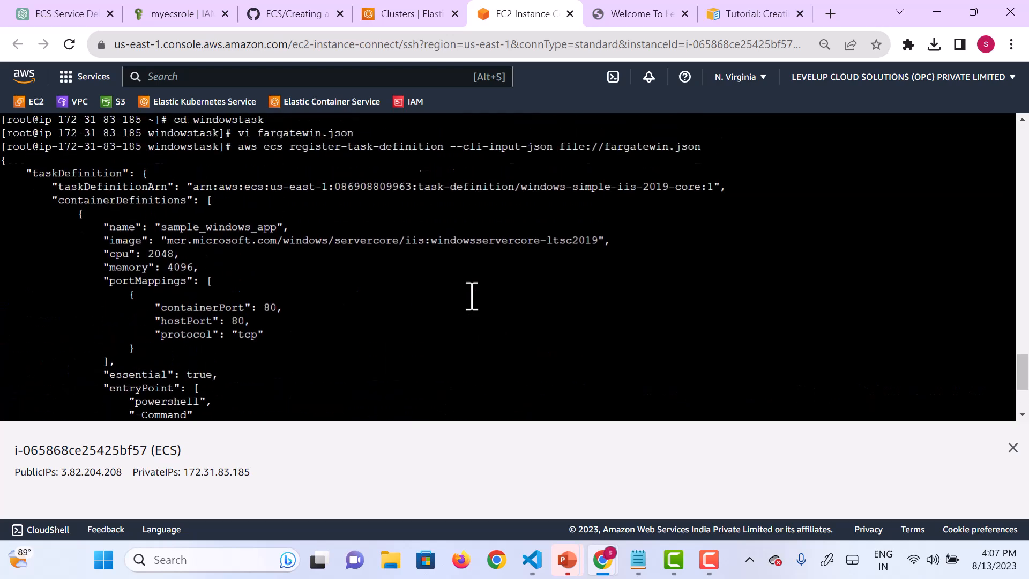
pyautogui.scroll(9, 471, 296)
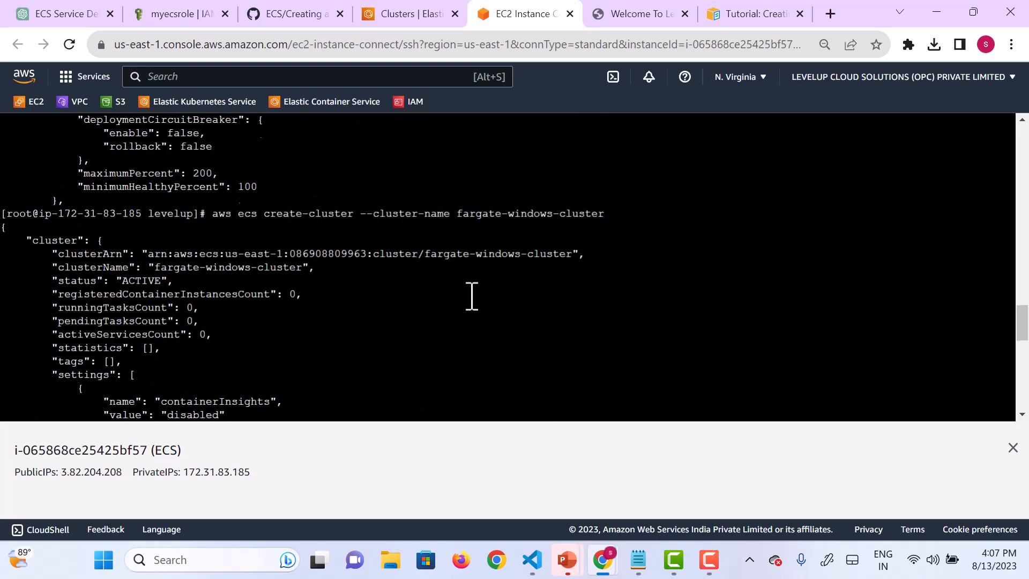
pyautogui.scroll(6, 472, 296)
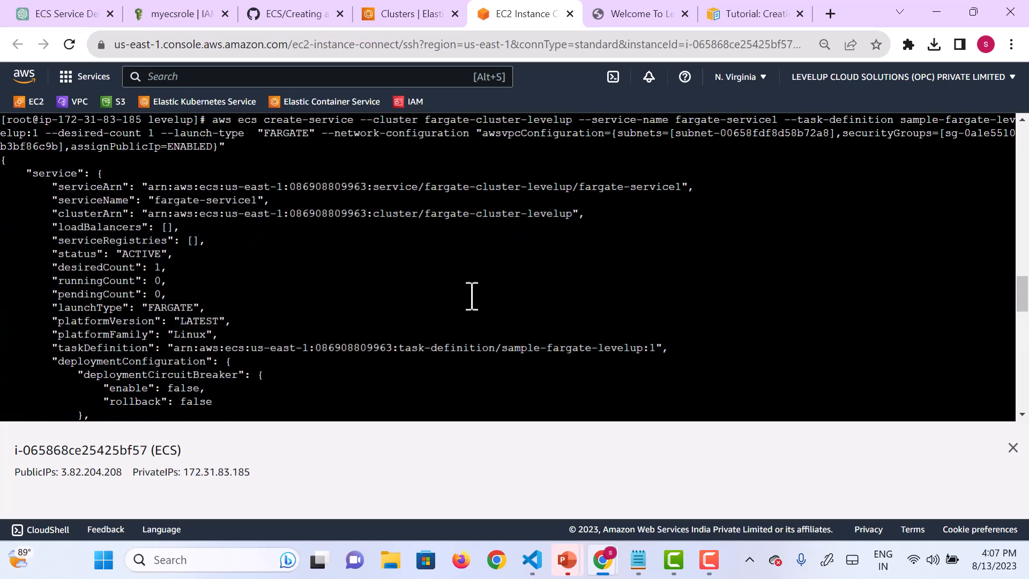
pyautogui.scroll(2, 472, 296)
pyautogui.scroll(-3, 471, 296)
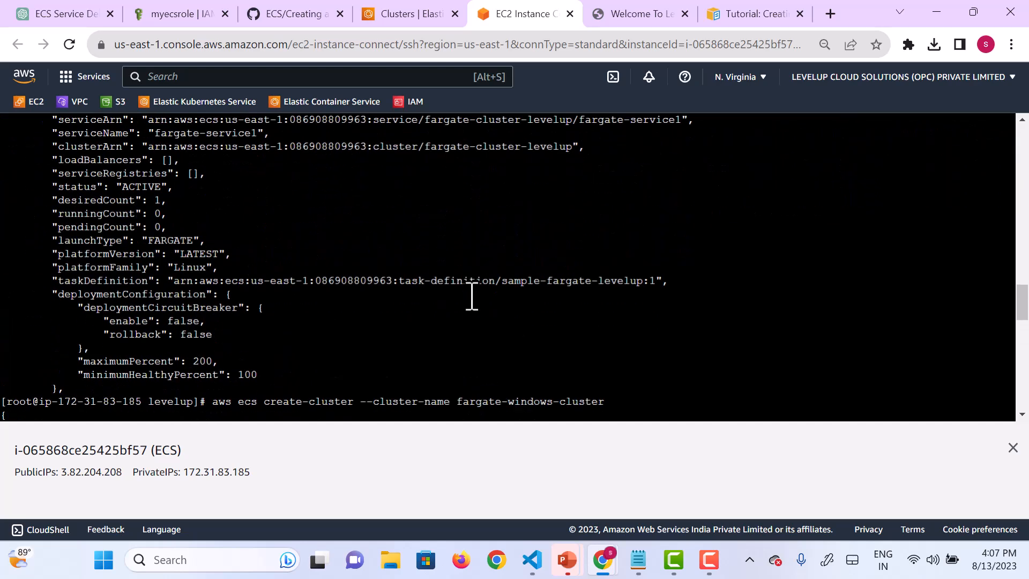
pyautogui.scroll(-2, 472, 296)
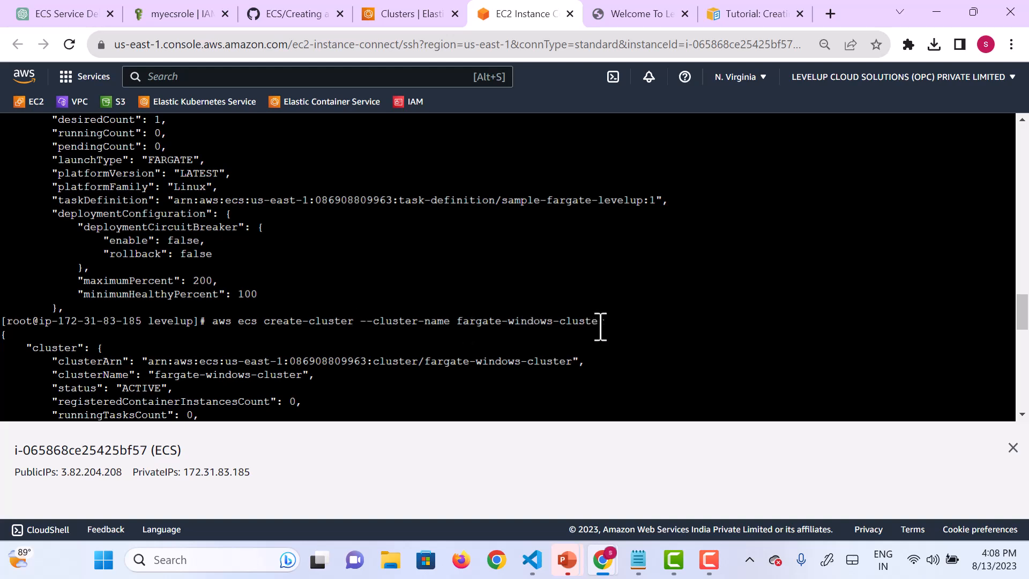
pyautogui.moveTo(605, 322); pyautogui.dragTo(458, 322)
pyautogui.hotkey('ctrl', 'c')
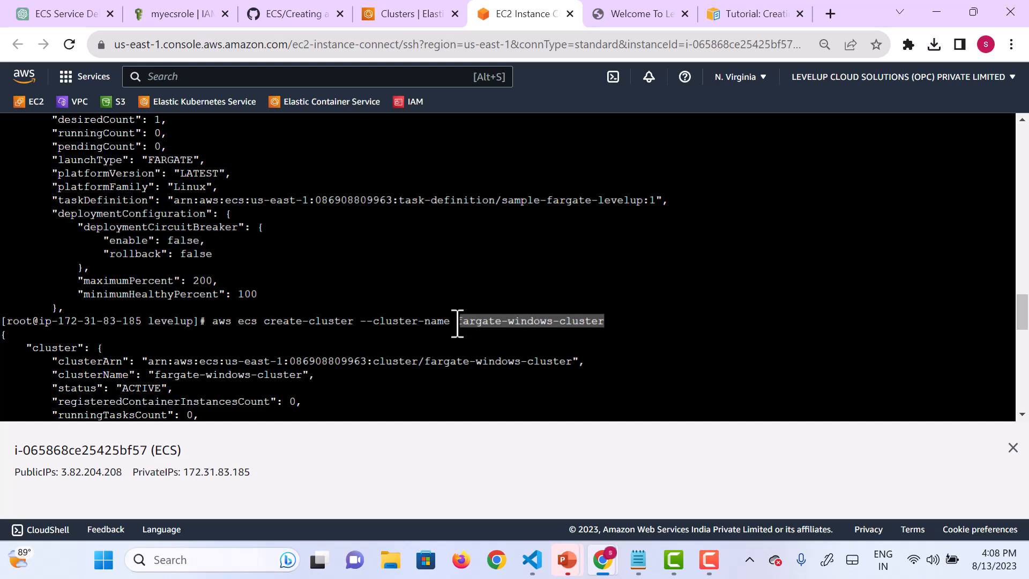
pyautogui.rightClick(457, 322)
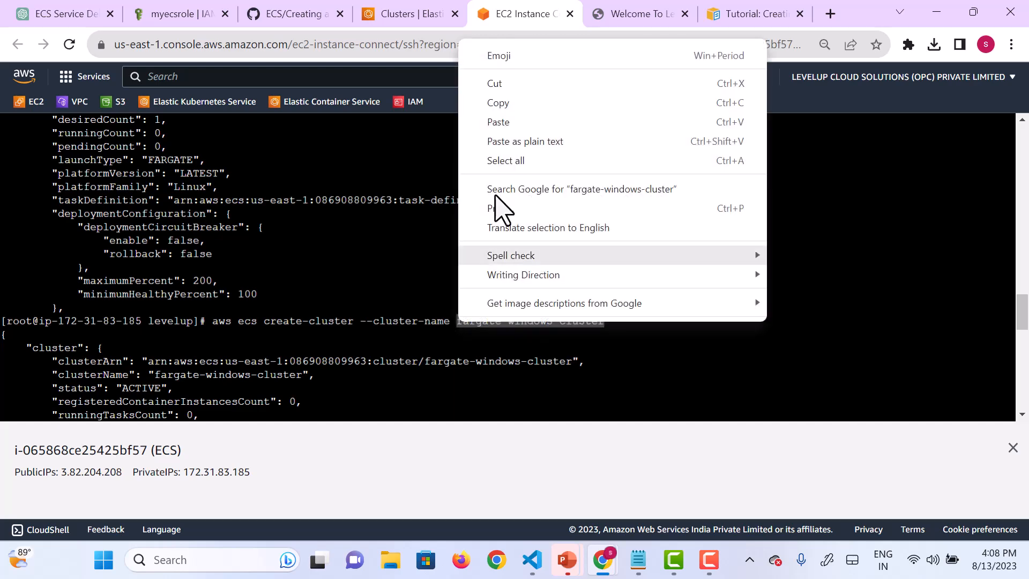
pyautogui.click(496, 107)
pyautogui.scroll(-15, 498, 293)
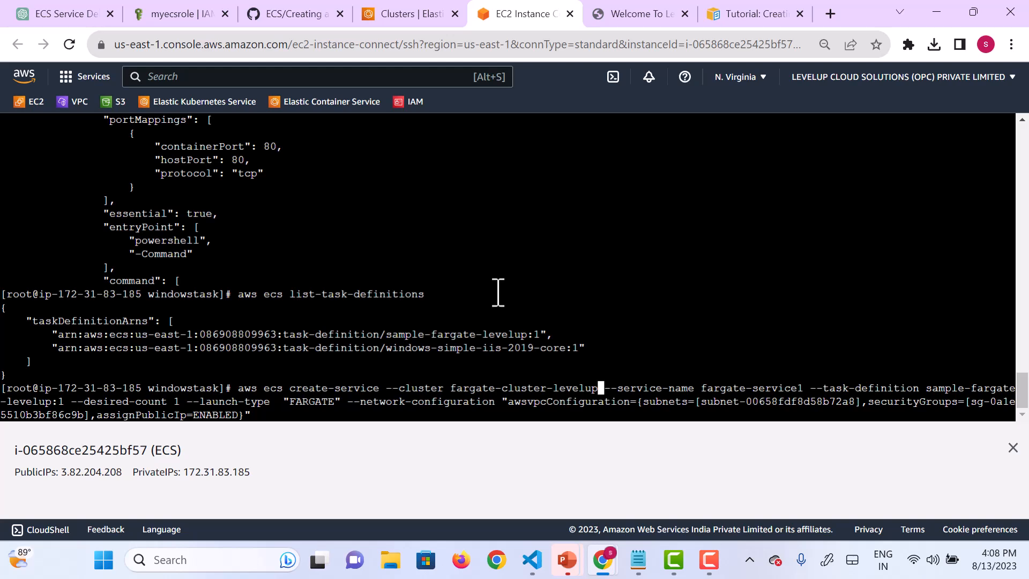
# Step: Replace the cluster name in the recalled create-service command with the copied fargate-windows-cluster
pyautogui.press('BackSpace')
pyautogui.press('BackSpace')
pyautogui.press('BackSpace')
pyautogui.press('BackSpace')
pyautogui.press('BackSpace')
pyautogui.press('BackSpace')
pyautogui.press('BackSpace')
pyautogui.press('BackSpace')
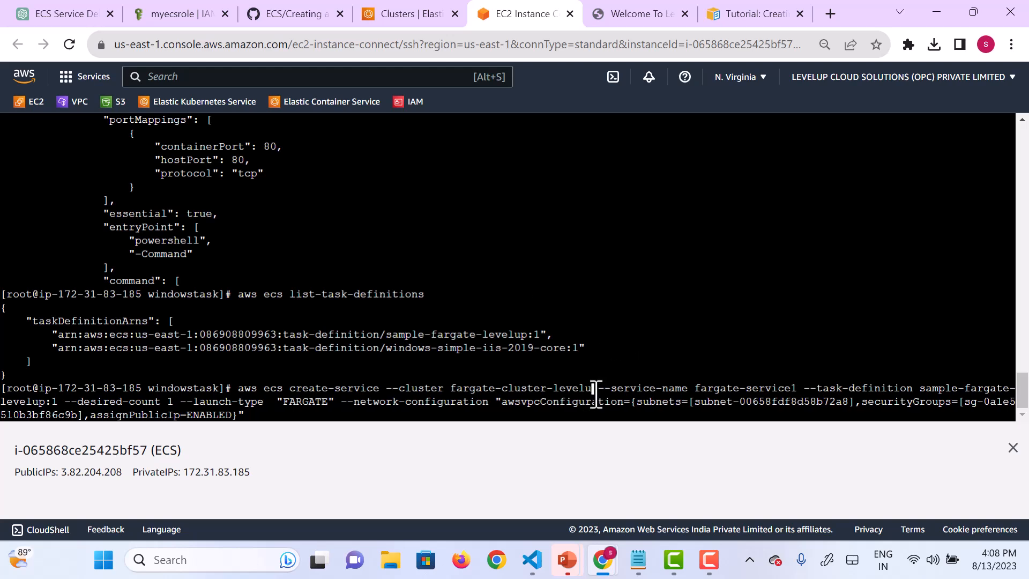
pyautogui.press('BackSpace')
pyautogui.press('BackSpace')
pyautogui.press('BackSpace')
pyautogui.press('BackSpace')
pyautogui.press('BackSpace')
pyautogui.press('BackSpace')
pyautogui.press('BackSpace')
pyautogui.press('BackSpace')
pyautogui.press('BackSpace')
pyautogui.press('BackSpace')
pyautogui.press('BackSpace')
pyautogui.press('BackSpace')
pyautogui.press('BackSpace')
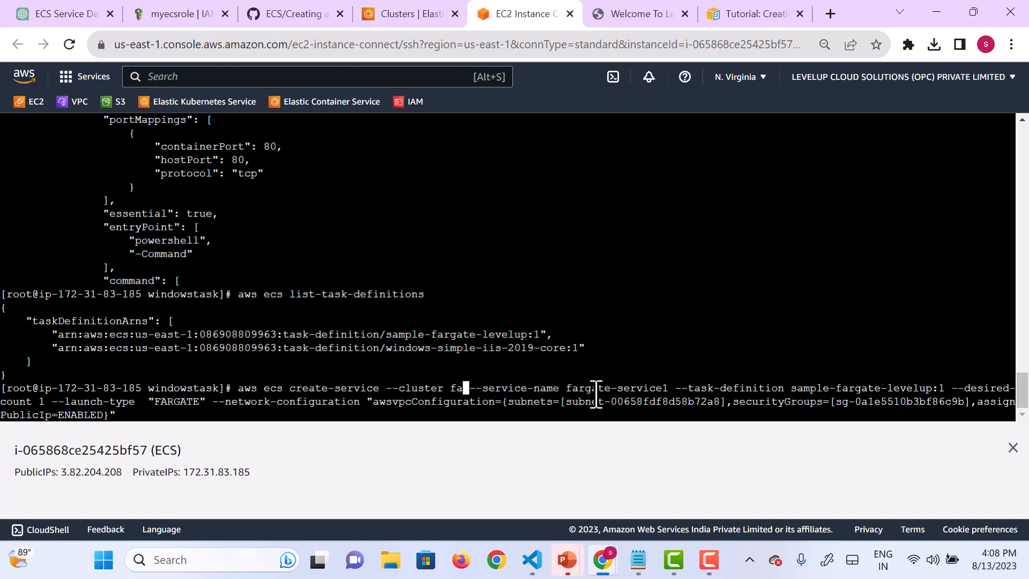
pyautogui.press('BackSpace')
pyautogui.press('BackSpace')
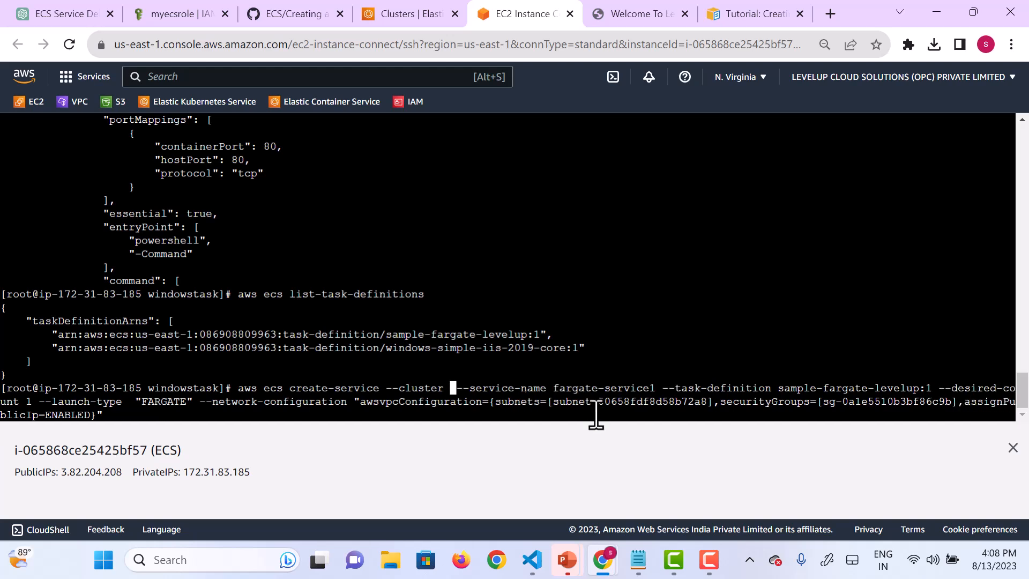
pyautogui.rightClick(454, 385)
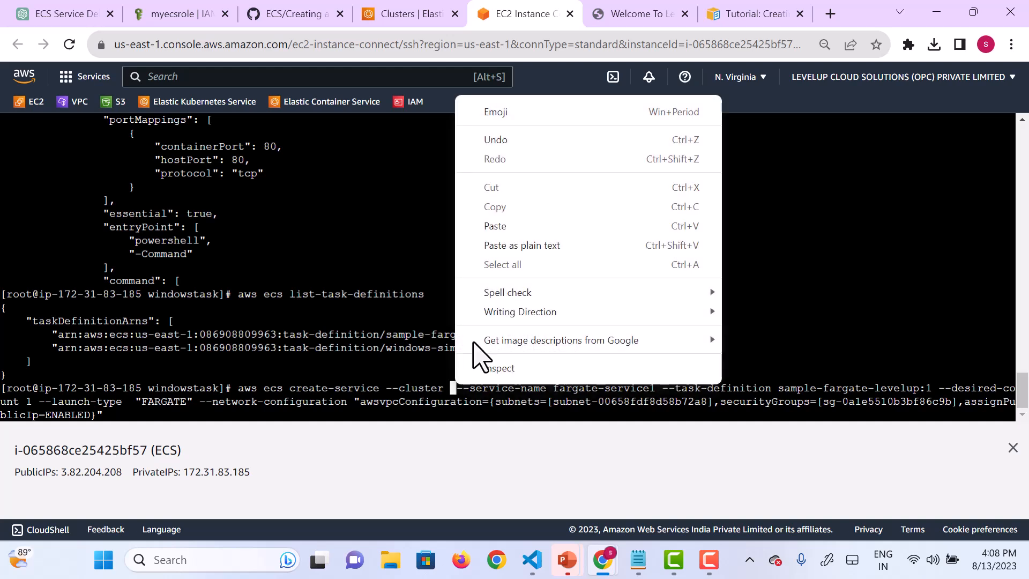
pyautogui.click(495, 227)
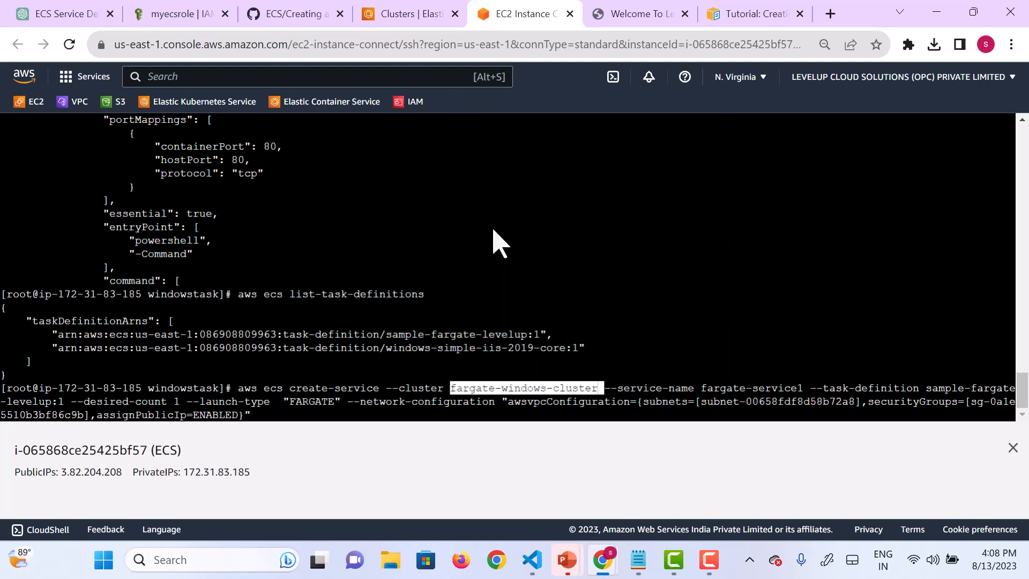
# Step: Change the service name in the create-service command to fargate-service-win
pyautogui.press('Right')
pyautogui.press('Right')
pyautogui.press('Right')
pyautogui.press('Right')
pyautogui.press('Right')
pyautogui.press('Right')
pyautogui.press('Right')
pyautogui.press('Right')
pyautogui.press('Right')
pyautogui.press('Right')
pyautogui.press('Right')
pyautogui.press('Right')
pyautogui.press('Right')
pyautogui.press('Right')
pyautogui.press('Right')
pyautogui.press('Right')
pyautogui.press('Right')
pyautogui.press('Right')
pyautogui.press('Right')
pyautogui.press('Right')
pyautogui.press('Right')
pyautogui.press('Right')
pyautogui.press('Right')
pyautogui.press('Right')
pyautogui.press('Right')
pyautogui.press('Right')
pyautogui.press('BackSpace')
pyautogui.write('-win')
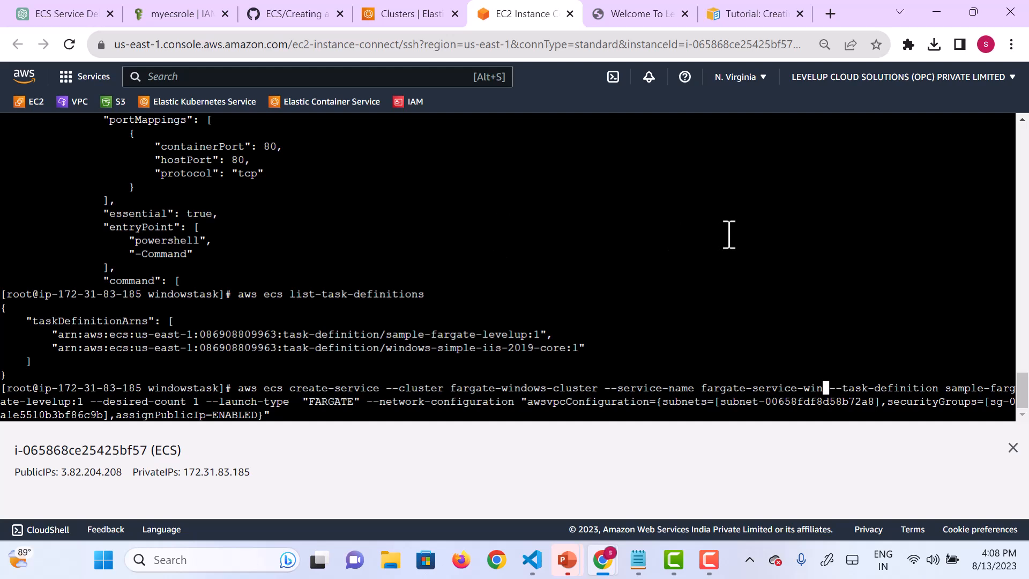
# Step: Place the cursor after the task definition value and copy the image tag windowsservercore-ltsc2019 from the task registration output
pyautogui.hotkey('ctrl', 'Right')
pyautogui.hotkey('ctrl', 'Right')
pyautogui.hotkey('ctrl', 'Right')
pyautogui.hotkey('ctrl', 'Right')
pyautogui.hotkey('ctrl', 'Right')
pyautogui.hotkey('ctrl', 'Right')
pyautogui.scroll(5, 339, 282)
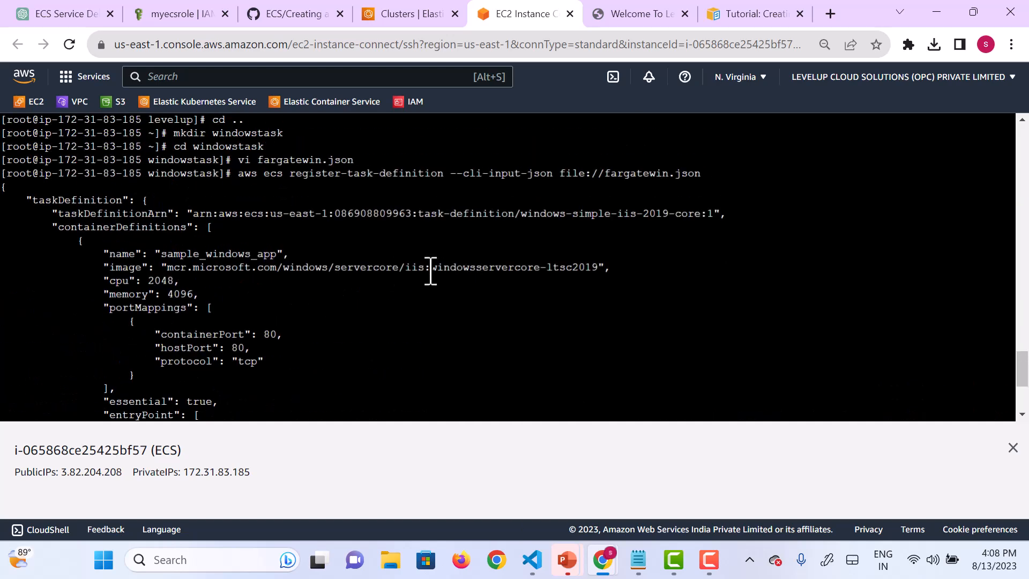
pyautogui.moveTo(431, 268); pyautogui.dragTo(599, 269)
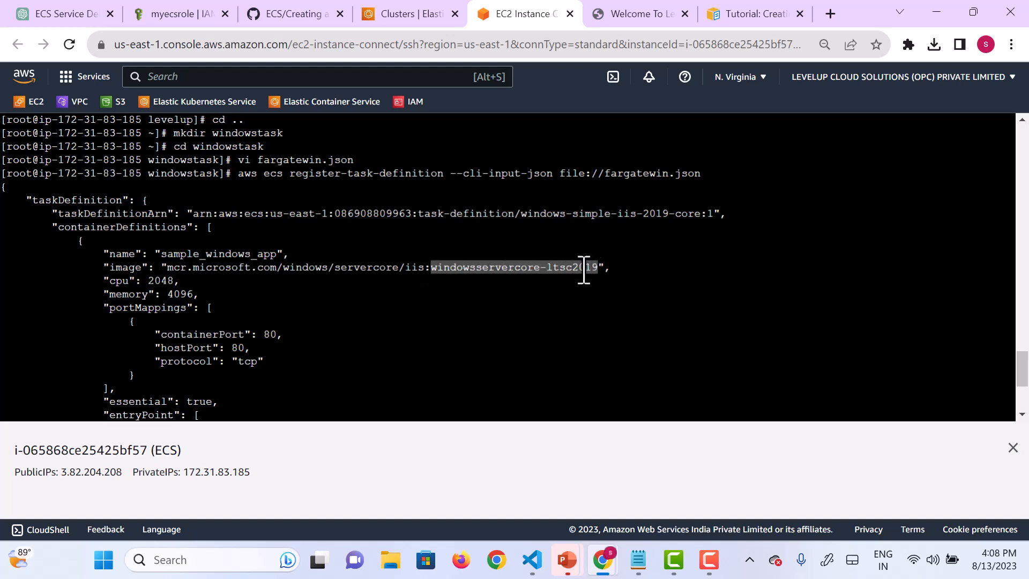
pyautogui.rightClick(583, 267)
pyautogui.click(616, 336)
pyautogui.scroll(-5, 570, 358)
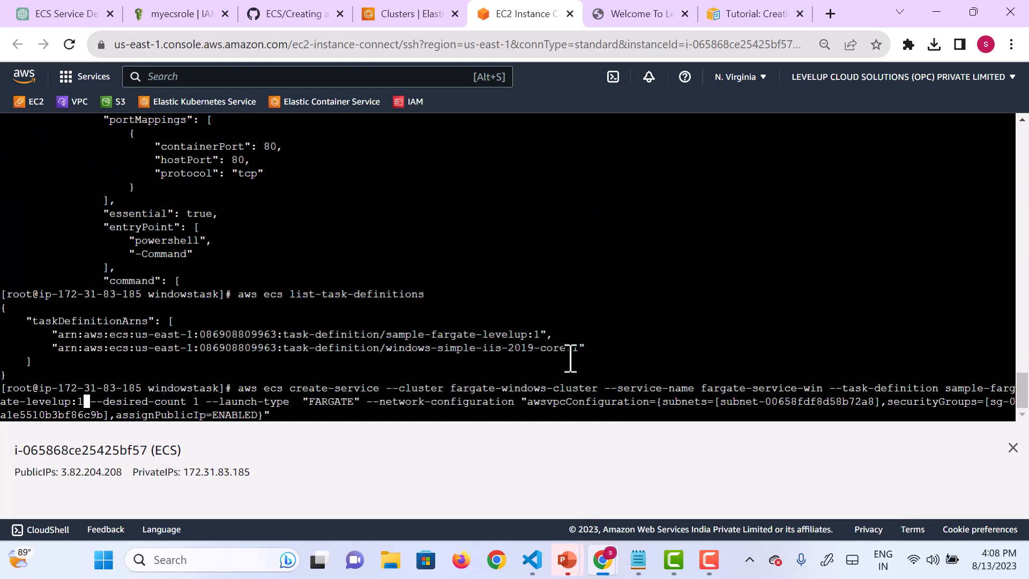
# Step: Replace the task definition value in the create-service command with the copied windowsservercore-ltsc2019
pyautogui.press('BackSpace')
pyautogui.press('BackSpace')
pyautogui.press('BackSpace')
pyautogui.press('BackSpace')
pyautogui.press('BackSpace')
pyautogui.press('BackSpace')
pyautogui.press('BackSpace')
pyautogui.press('BackSpace')
pyautogui.press('BackSpace')
pyautogui.press('BackSpace')
pyautogui.press('BackSpace')
pyautogui.press('BackSpace')
pyautogui.press('BackSpace')
pyautogui.press('BackSpace')
pyautogui.press('BackSpace')
pyautogui.press('BackSpace')
pyautogui.press('BackSpace')
pyautogui.press('BackSpace')
pyautogui.press('BackSpace')
pyautogui.press('BackSpace')
pyautogui.press('BackSpace')
pyautogui.press('BackSpace')
pyautogui.press('BackSpace')
pyautogui.press('BackSpace')
pyautogui.press('BackSpace')
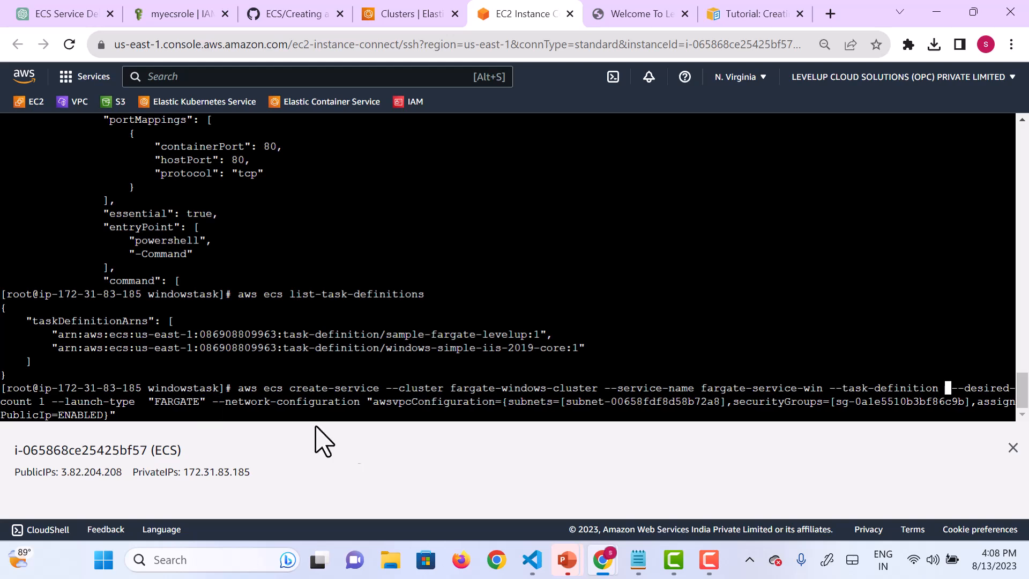
pyautogui.rightClick(950, 386)
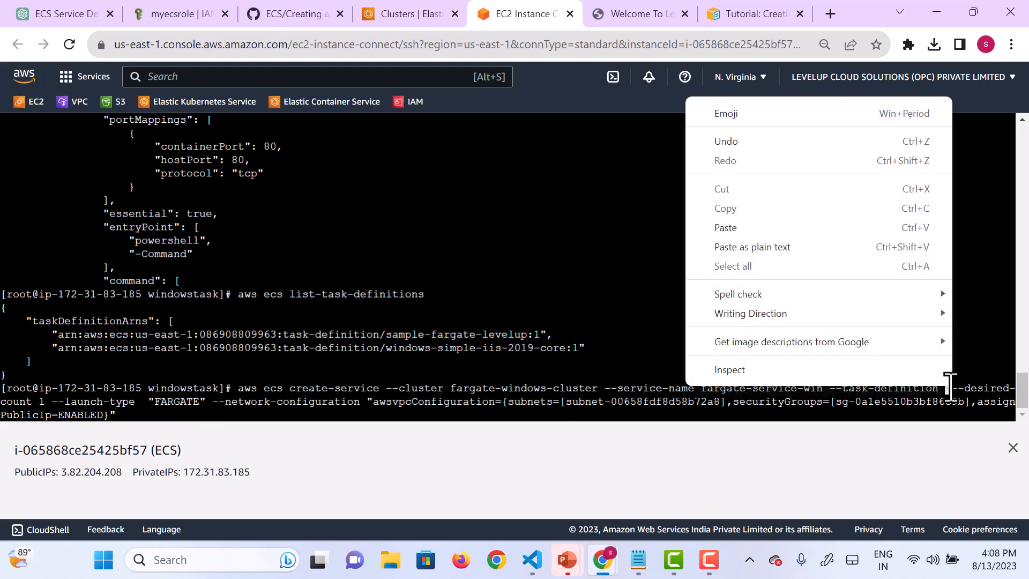
pyautogui.click(794, 229)
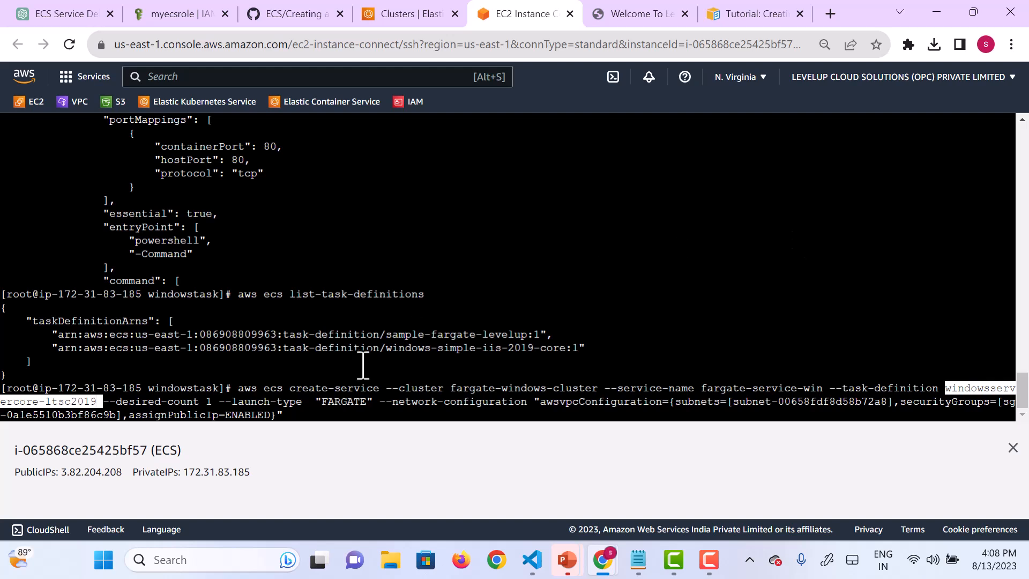
# Step: Set the desired count in the create-service command to 3
pyautogui.press('Right')
# Step: Try to create the service fargate-service-win by running the edited create-service command with its existing FARGATE launch type and network configuration
pyautogui.press('Right')
pyautogui.press('Right')
pyautogui.press('Right')
pyautogui.press('Right')
pyautogui.press('Right')
pyautogui.press('Right')
pyautogui.press('Right')
pyautogui.press('Right')
pyautogui.press('Right')
pyautogui.press('Right')
pyautogui.press('Right')
pyautogui.press('Right')
pyautogui.press('Right')
pyautogui.press('Right')
pyautogui.press('Right')
pyautogui.press('Right')
pyautogui.press('Right')
pyautogui.press('Right')
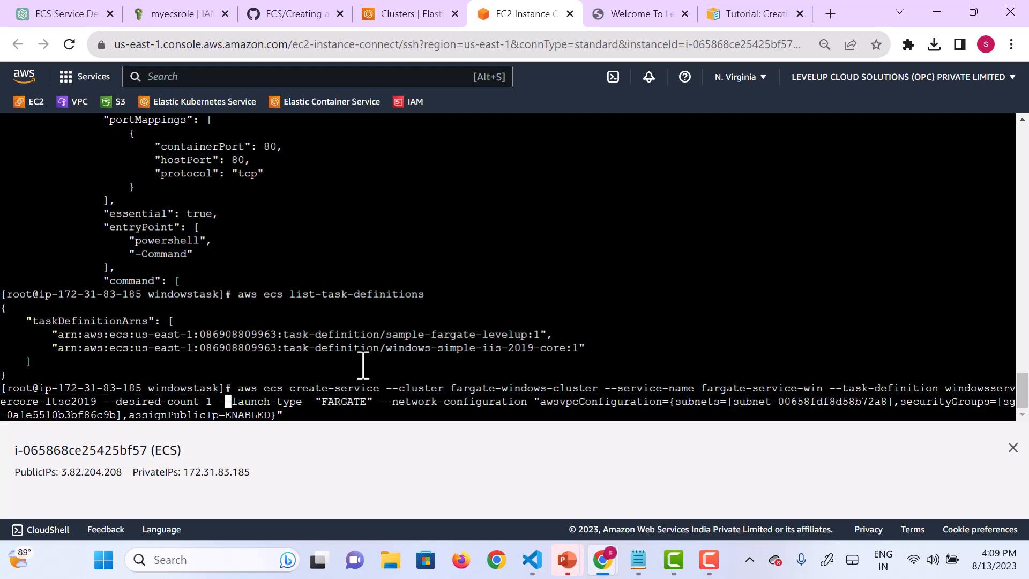
pyautogui.press('Left')
pyautogui.press('Left')
pyautogui.press('BackSpace')
pyautogui.write('3')
pyautogui.hotkey('ctrl', 'Right')
pyautogui.hotkey('ctrl', 'Right')
pyautogui.hotkey('ctrl', 'Right')
pyautogui.hotkey('ctrl', 'Right')
pyautogui.hotkey('ctrl', 'Right')
pyautogui.hotkey('ctrl', 'Right')
pyautogui.press('Right')
pyautogui.press('Right')
pyautogui.press('Right')
pyautogui.press('Right')
pyautogui.press('Right')
pyautogui.press('Right')
pyautogui.press('Right')
pyautogui.press('Right')
pyautogui.press('Right')
pyautogui.press('Right')
pyautogui.press('Right')
pyautogui.press('Right')
pyautogui.press('Right')
pyautogui.press('Right')
pyautogui.press('Right')
pyautogui.press('Right')
pyautogui.press('Right')
pyautogui.press('Right')
pyautogui.press('Right')
pyautogui.press('Right')
pyautogui.press('Right')
pyautogui.press('Right')
pyautogui.press('Right')
pyautogui.press('Right')
pyautogui.press('Right')
pyautogui.press('Right')
pyautogui.press('Right')
pyautogui.press('Right')
pyautogui.press('Right')
pyautogui.press('Right')
pyautogui.press('Right')
pyautogui.press('Right')
pyautogui.press('Right')
pyautogui.press('Right')
pyautogui.press('Right')
pyautogui.press('Right')
pyautogui.press('Right')
pyautogui.press('Right')
pyautogui.press('Right')
pyautogui.press('Right')
pyautogui.press('Right')
pyautogui.press('Right')
pyautogui.press('Right')
pyautogui.press('Right')
pyautogui.press('Right')
pyautogui.press('Right')
pyautogui.press('Right')
pyautogui.press('Right')
pyautogui.press('Right')
pyautogui.press('Right')
pyautogui.press('Right')
pyautogui.press('Right')
pyautogui.press('Right')
pyautogui.press('Right')
pyautogui.press('Right')
pyautogui.press('Right')
pyautogui.press('Return')
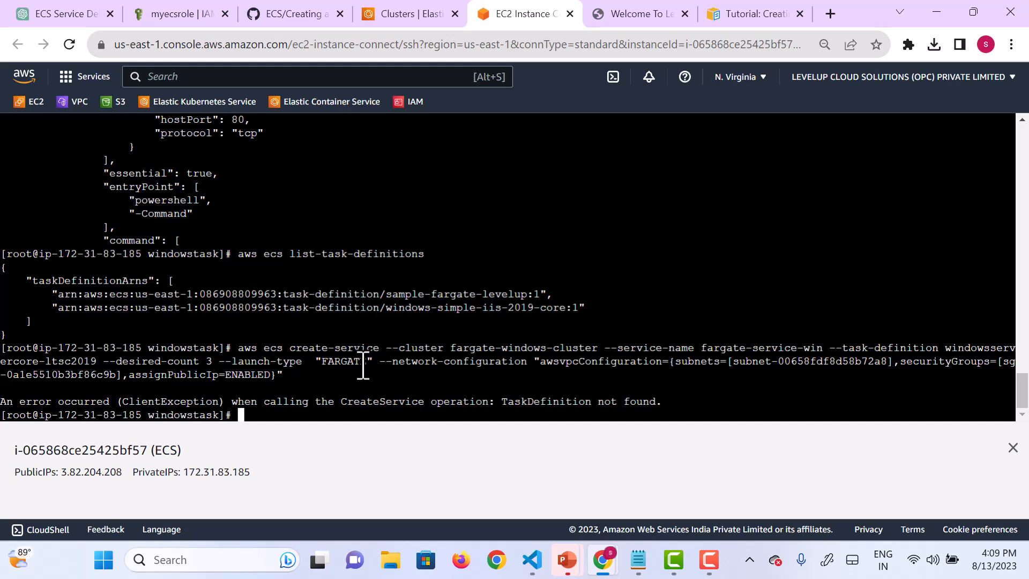
# Step: Copy the task definition name windows-simple-iis-2019-core:1 from the taskDefinitionArn in the registration output and return to the prompt
pyautogui.scroll(2, 411, 281)
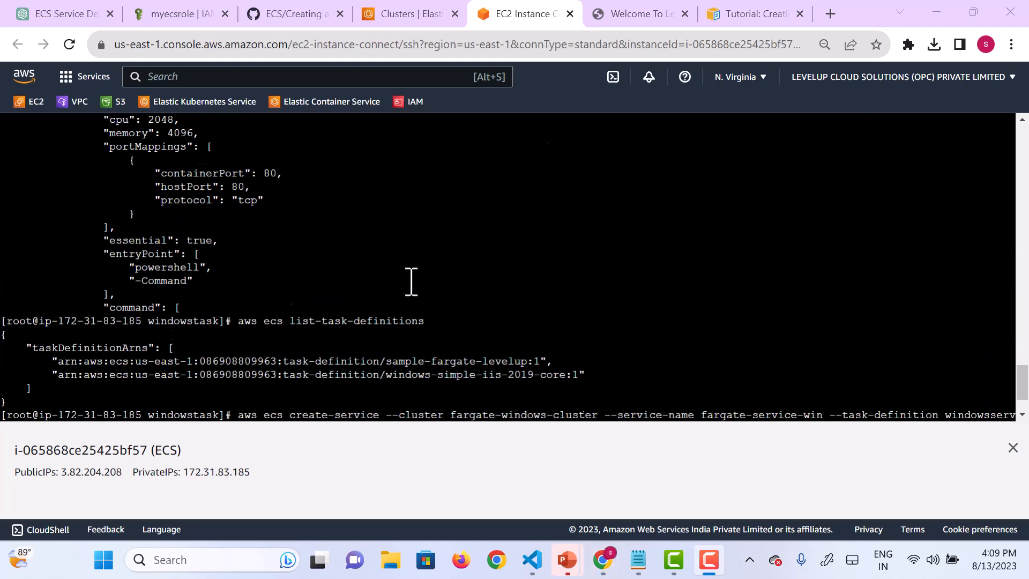
pyautogui.scroll(5, 411, 281)
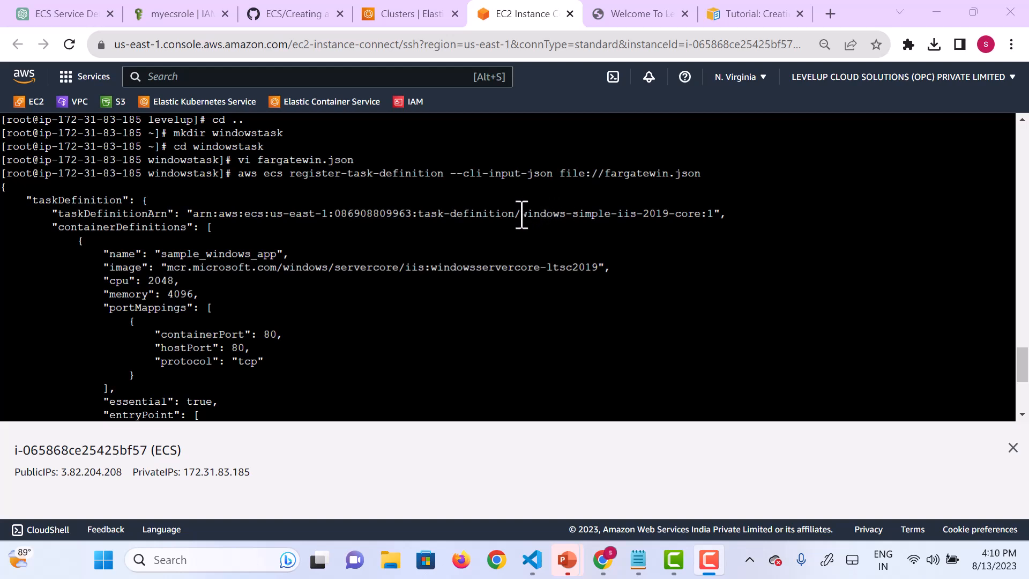
pyautogui.moveTo(522, 214); pyautogui.dragTo(714, 214)
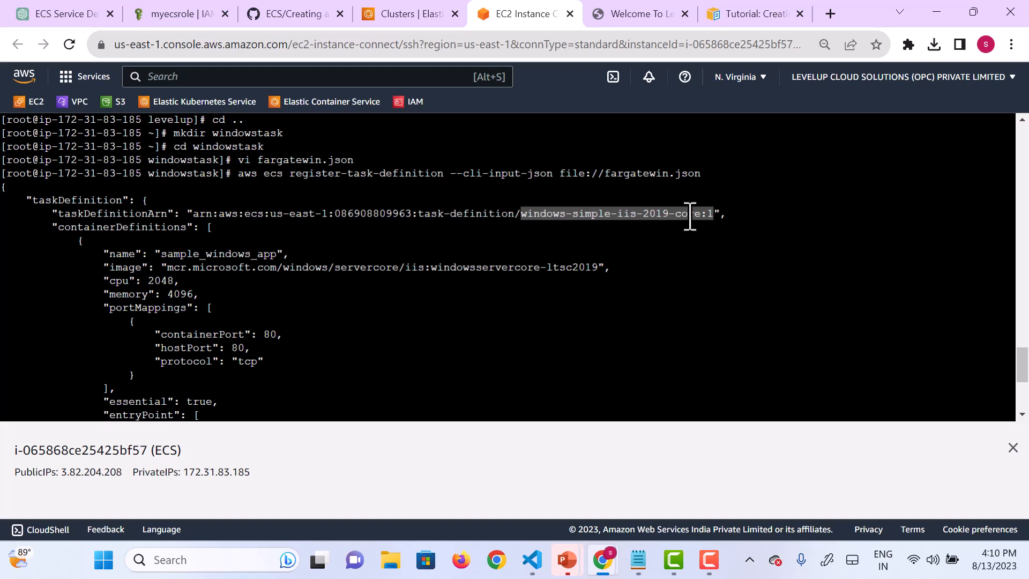
pyautogui.rightClick(691, 214)
pyautogui.click(744, 280)
pyautogui.scroll(-6, 604, 322)
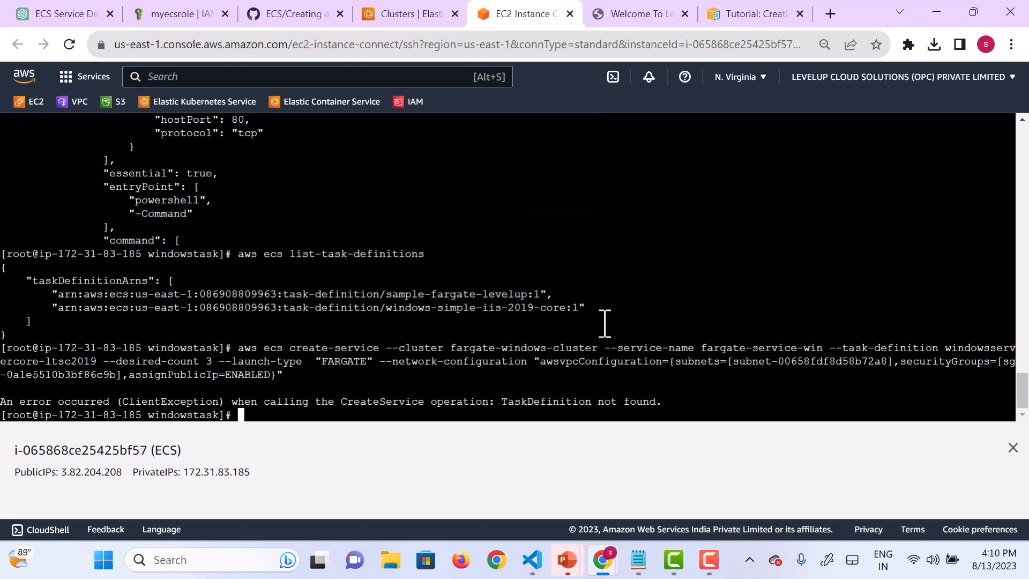
# Step: Recall the previous create-service command and remove its task definition value windowsservercore-ltsc2019
pyautogui.press('Up')
pyautogui.press('Left')
pyautogui.press('Left')
pyautogui.press('Left')
pyautogui.press('Left')
pyautogui.press('Left')
pyautogui.press('Left')
pyautogui.press('Left')
pyautogui.press('Left')
pyautogui.press('Left')
pyautogui.press('Left')
pyautogui.press('Left')
pyautogui.press('Left')
pyautogui.press('Left')
pyautogui.press('Left')
pyautogui.press('Left')
pyautogui.press('Left')
pyautogui.press('Left')
pyautogui.press('Left')
pyautogui.press('Left')
pyautogui.press('Left')
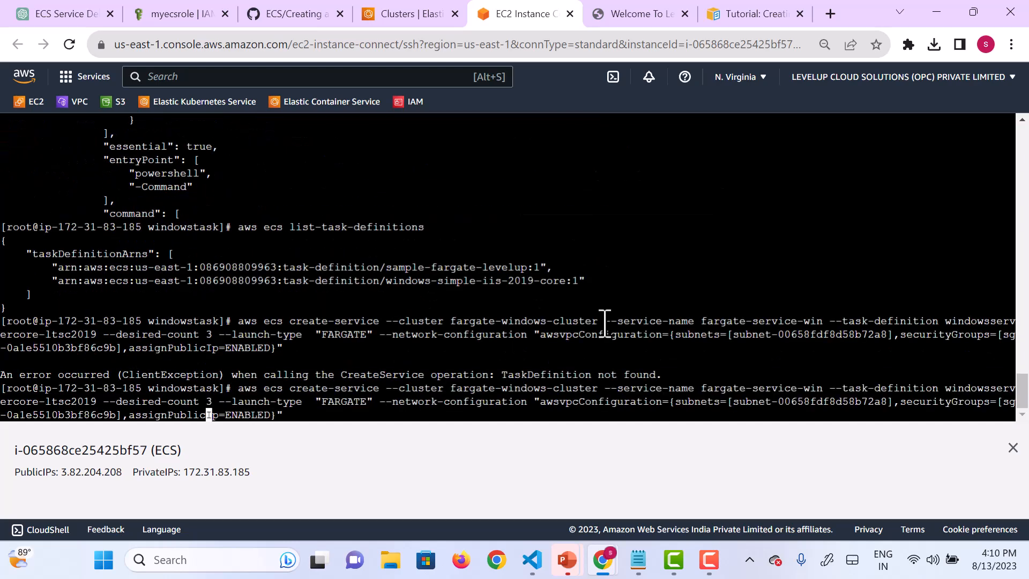
pyautogui.press('Left')
pyautogui.press('Left')
pyautogui.press('Left')
pyautogui.press('Left')
pyautogui.press('Left')
pyautogui.press('Left')
pyautogui.press('Left')
pyautogui.press('Left')
pyautogui.press('Left')
pyautogui.press('Left')
pyautogui.press('Left')
pyautogui.press('Left')
pyautogui.press('Left')
pyautogui.press('Left')
pyautogui.press('Left')
pyautogui.press('Left')
pyautogui.press('Left')
pyautogui.press('Left')
pyautogui.press('Left')
pyautogui.press('Left')
pyautogui.press('Left')
pyautogui.press('Left')
pyautogui.press('Left')
pyautogui.press('Left')
pyautogui.press('Left')
pyautogui.press('Left')
pyautogui.press('Left')
pyautogui.press('Left')
pyautogui.press('Left')
pyautogui.press('Left')
pyautogui.press('Left')
pyautogui.press('Left')
pyautogui.press('Left')
pyautogui.press('Left')
pyautogui.press('Left')
pyautogui.press('Left')
pyautogui.press('Left')
pyautogui.press('Left')
pyautogui.press('Left')
pyautogui.press('Left')
pyautogui.press('Left')
pyautogui.press('Left')
pyautogui.press('Left')
pyautogui.press('Left')
pyautogui.press('Left')
pyautogui.press('Left')
pyautogui.press('Left')
pyautogui.press('Left')
pyautogui.press('Left')
pyautogui.press('Left')
pyautogui.press('Left')
pyautogui.press('Left')
pyautogui.press('BackSpace')
pyautogui.press('BackSpace')
pyautogui.press('BackSpace')
pyautogui.press('BackSpace')
pyautogui.press('BackSpace')
pyautogui.press('BackSpace')
pyautogui.press('BackSpace')
pyautogui.press('BackSpace')
pyautogui.press('BackSpace')
pyautogui.press('BackSpace')
pyautogui.press('BackSpace')
pyautogui.press('BackSpace')
pyautogui.press('BackSpace')
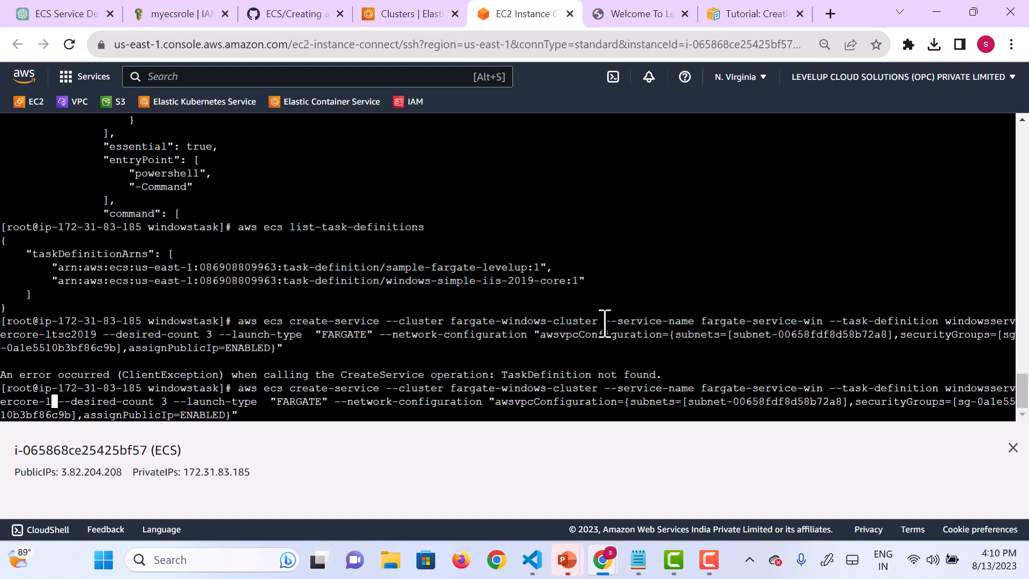
pyautogui.press('BackSpace')
pyautogui.press('BackSpace')
pyautogui.press('BackSpace')
pyautogui.press('BackSpace')
pyautogui.press('BackSpace')
pyautogui.press('BackSpace')
pyautogui.press('BackSpace')
pyautogui.press('BackSpace')
pyautogui.press('BackSpace')
pyautogui.press('BackSpace')
pyautogui.press('BackSpace')
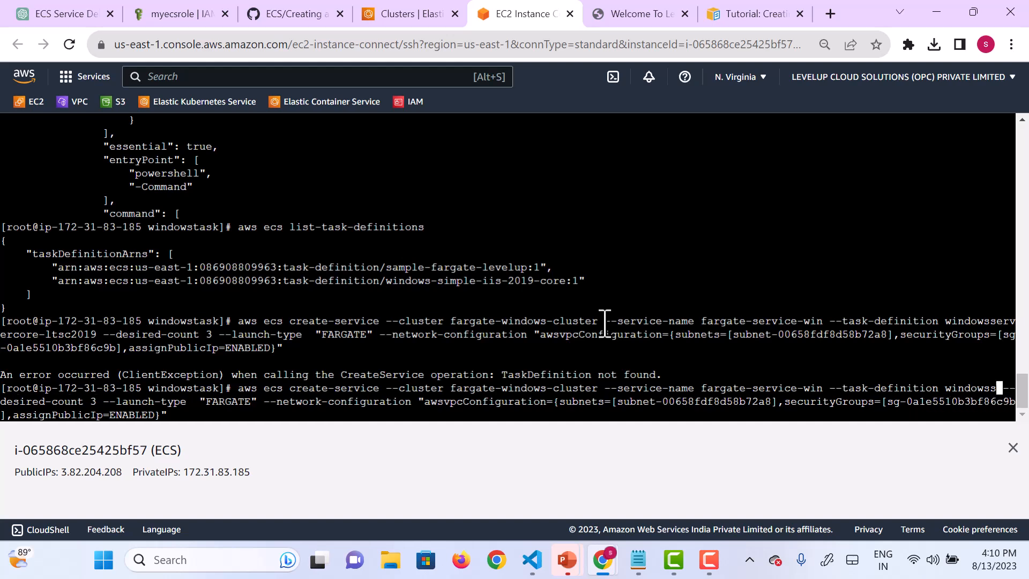
pyautogui.press('BackSpace')
pyautogui.press('BackSpace')
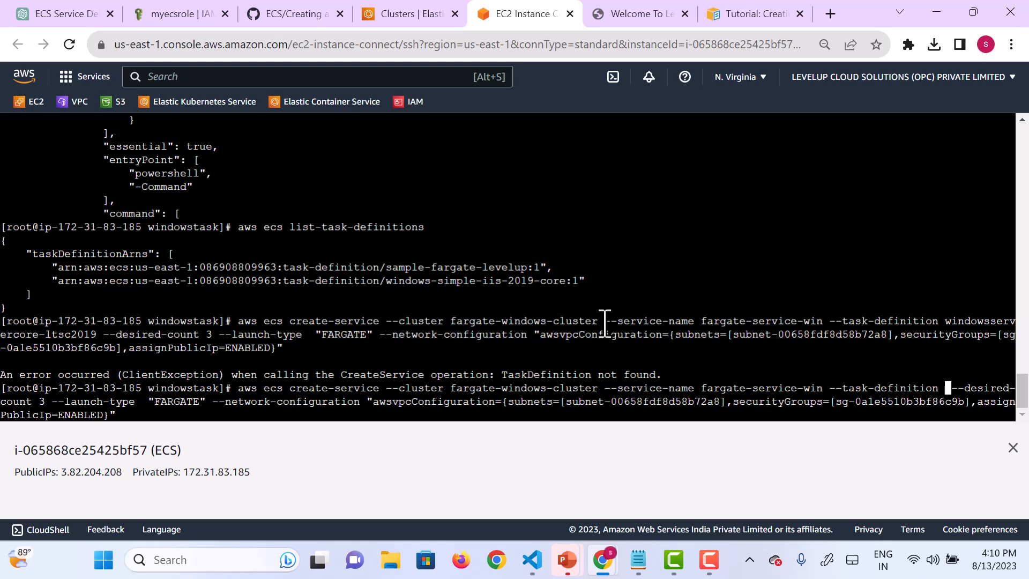
pyautogui.press('BackSpace')
# Step: Insert windows-simple-iis-2019-core:1 as the task definition, run the command to create fargate-service-win, and return to the prompt
pyautogui.rightClick(604, 324)
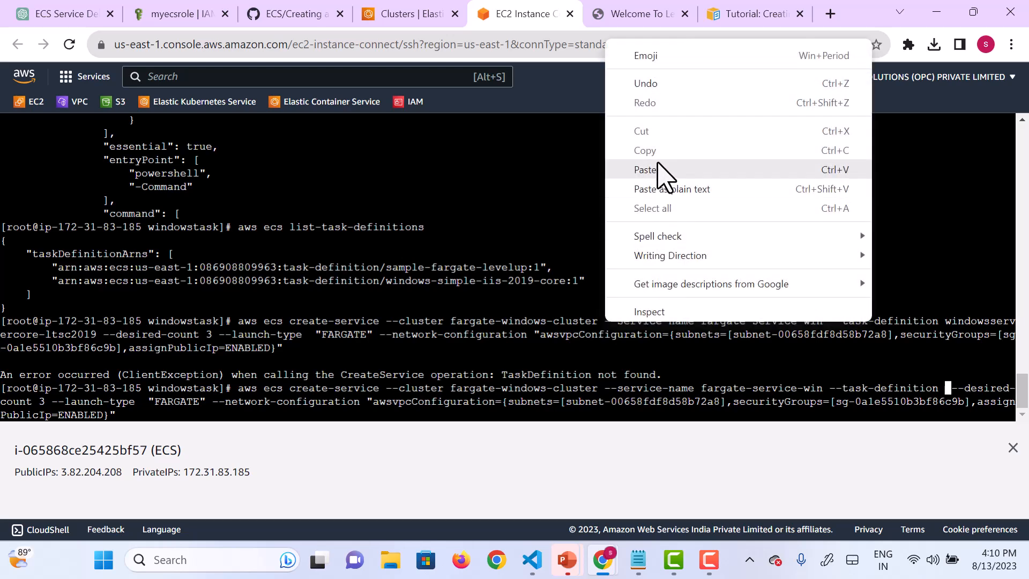
pyautogui.click(659, 166)
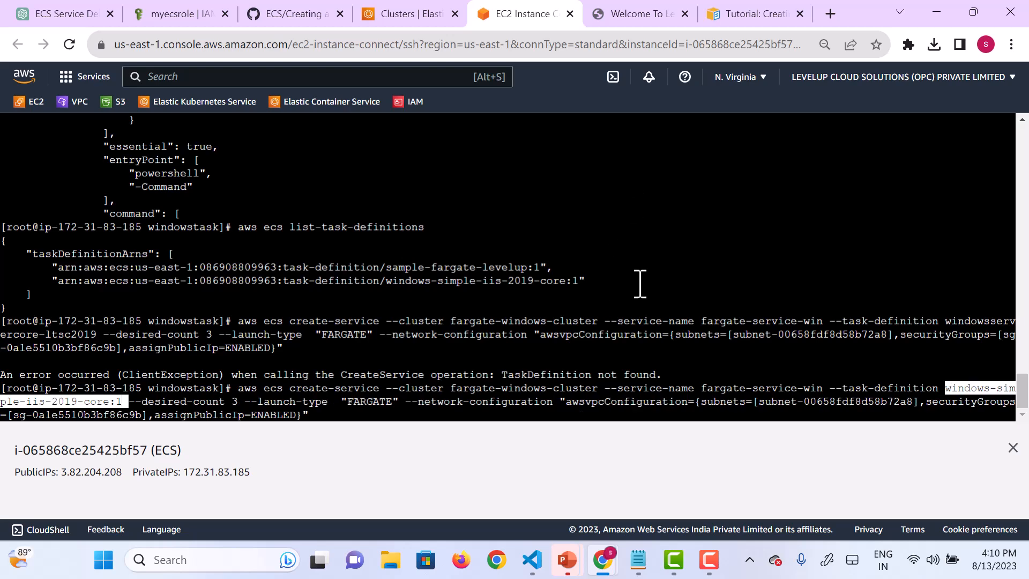
pyautogui.press('Return')
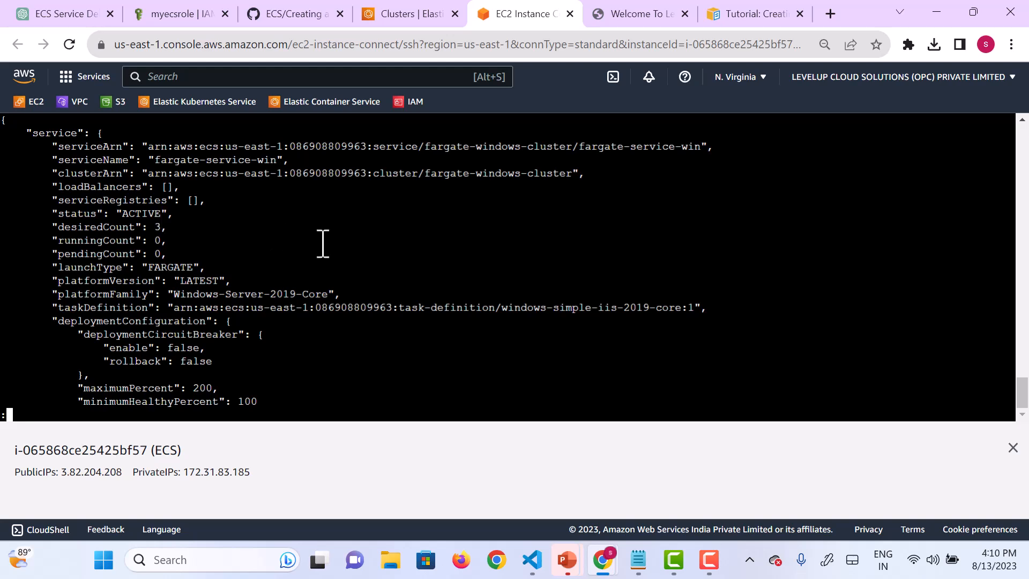
pyautogui.press('q')
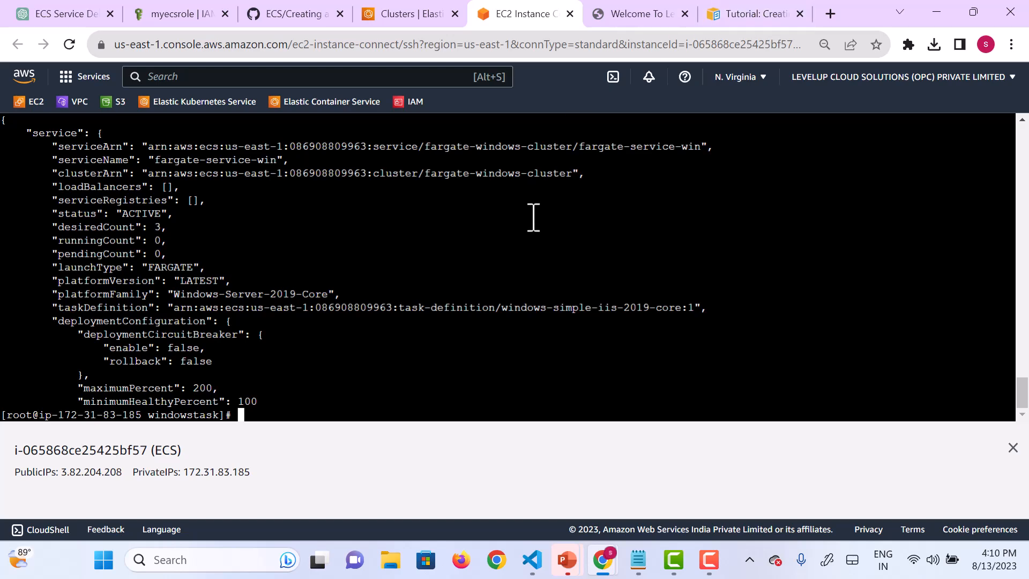
# Step: Go to the ECS clusters list, open fargate-windows-cluster and view its tasks
pyautogui.click(417, 16)
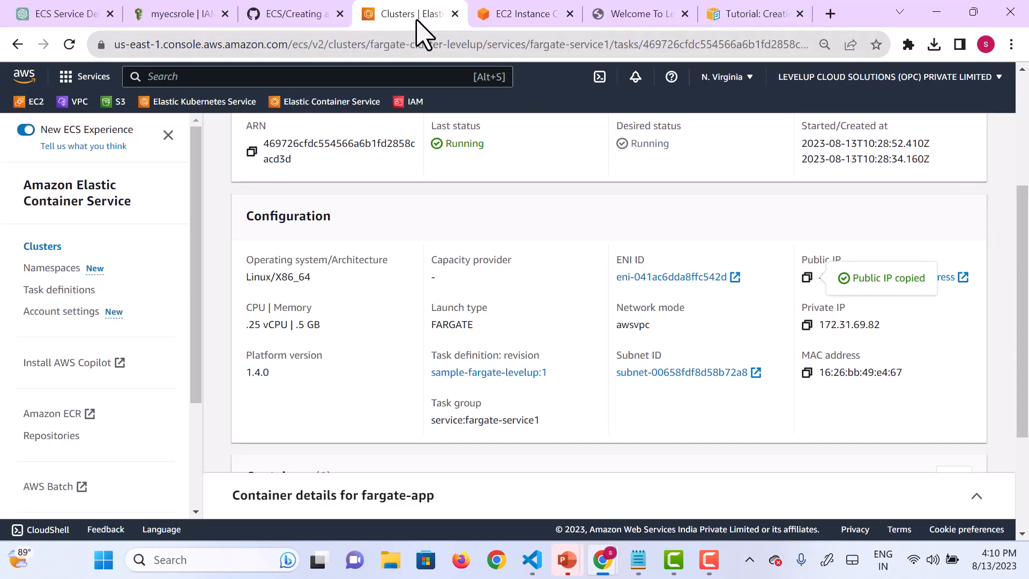
pyautogui.scroll(4, 369, 284)
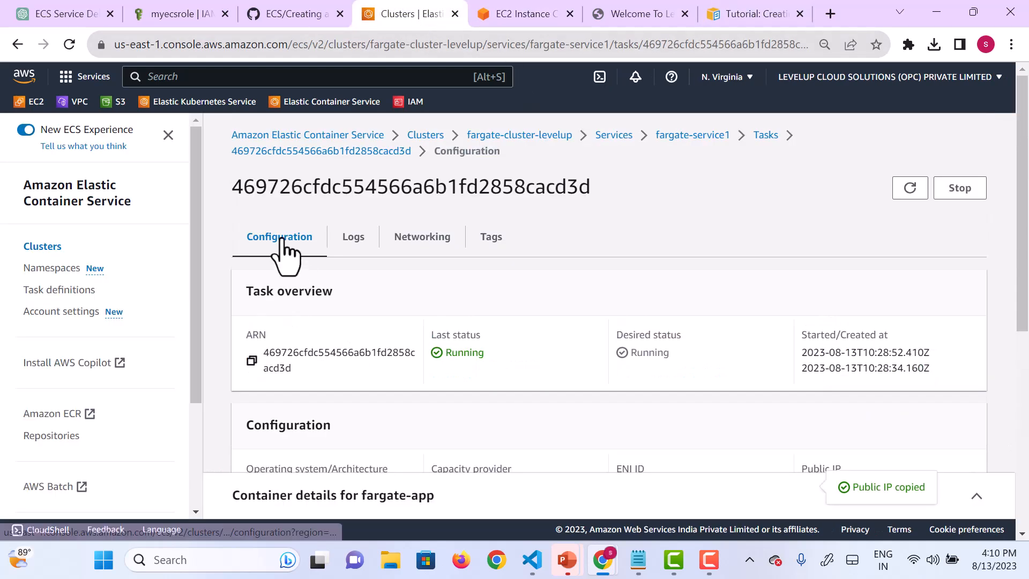
pyautogui.click(38, 246)
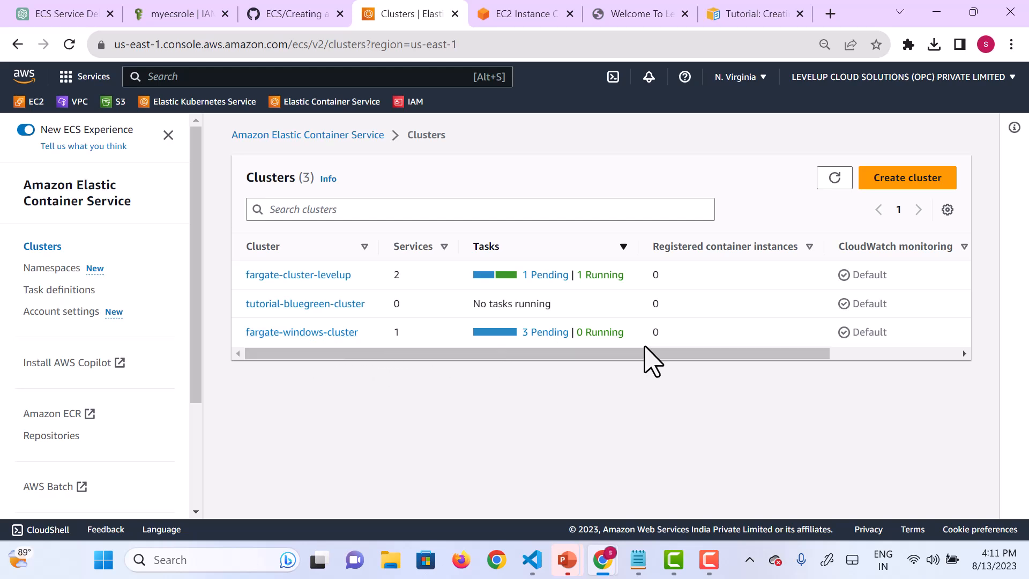
pyautogui.click(310, 331)
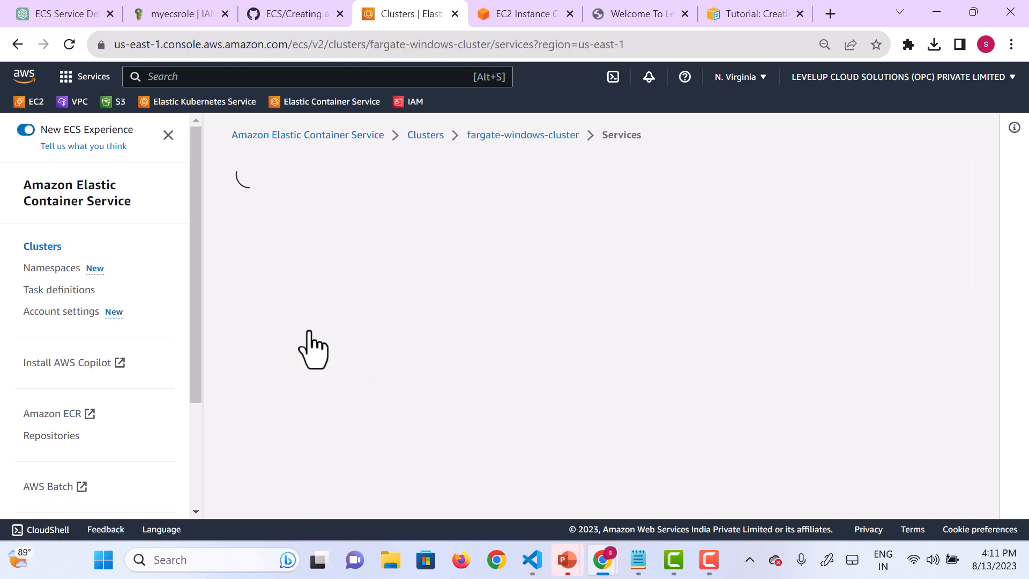
pyautogui.scroll(-3, 708, 339)
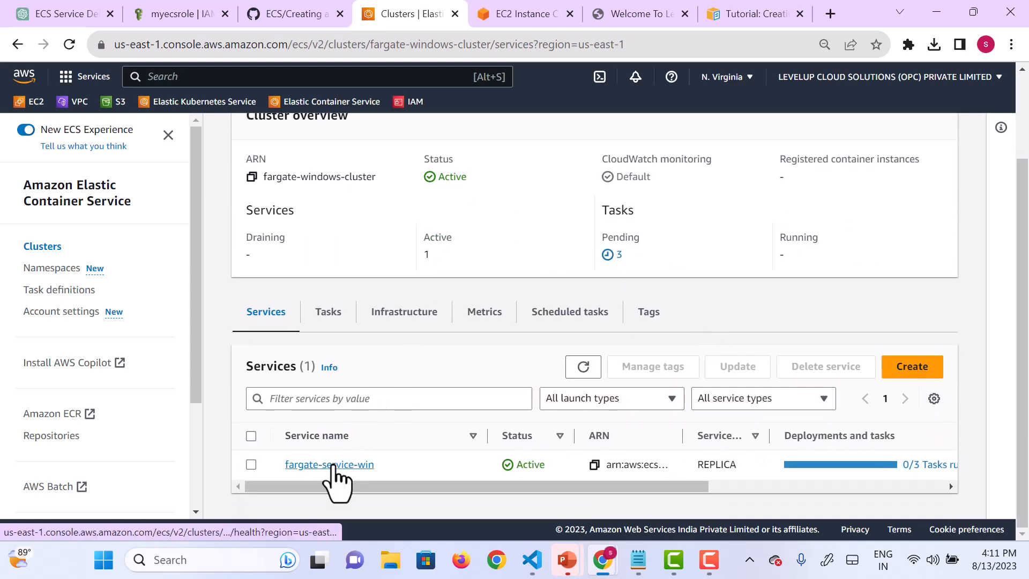
pyautogui.click(322, 321)
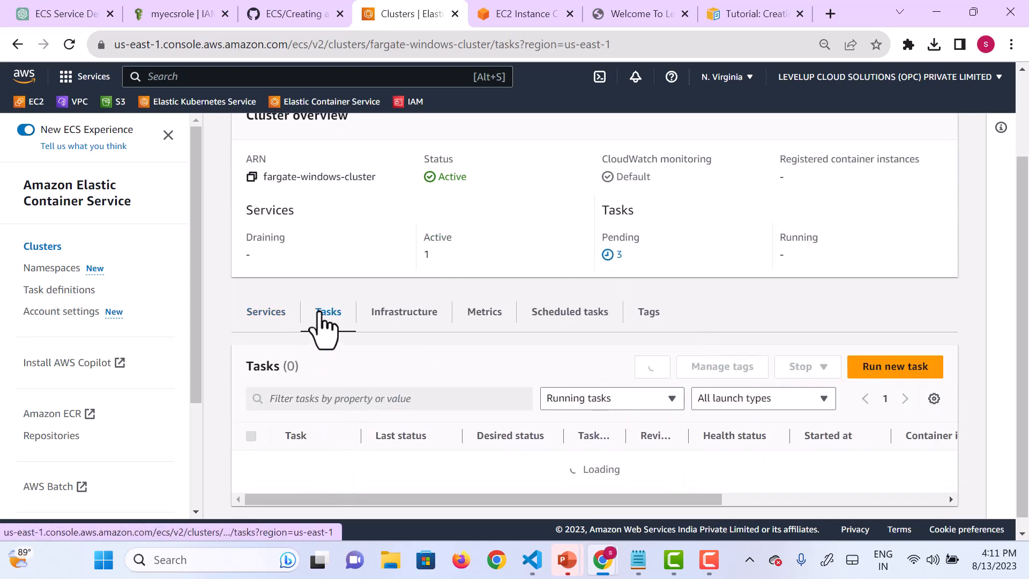
pyautogui.scroll(-2, 516, 452)
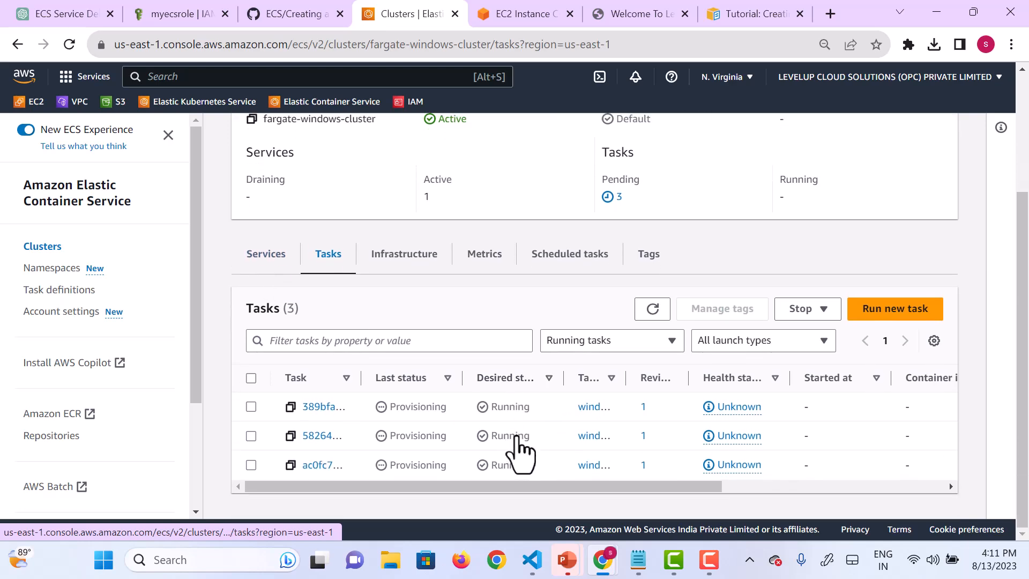
# Step: Open the first task in fargate-windows-cluster and review its configuration and container status
pyautogui.click(308, 408)
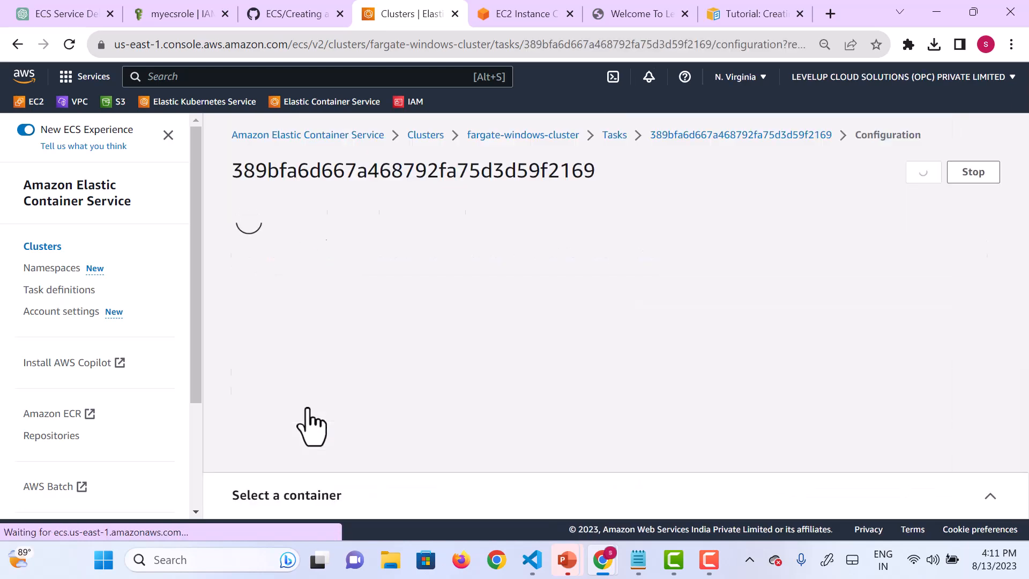
pyautogui.scroll(-4, 702, 467)
pyautogui.scroll(-3, 702, 466)
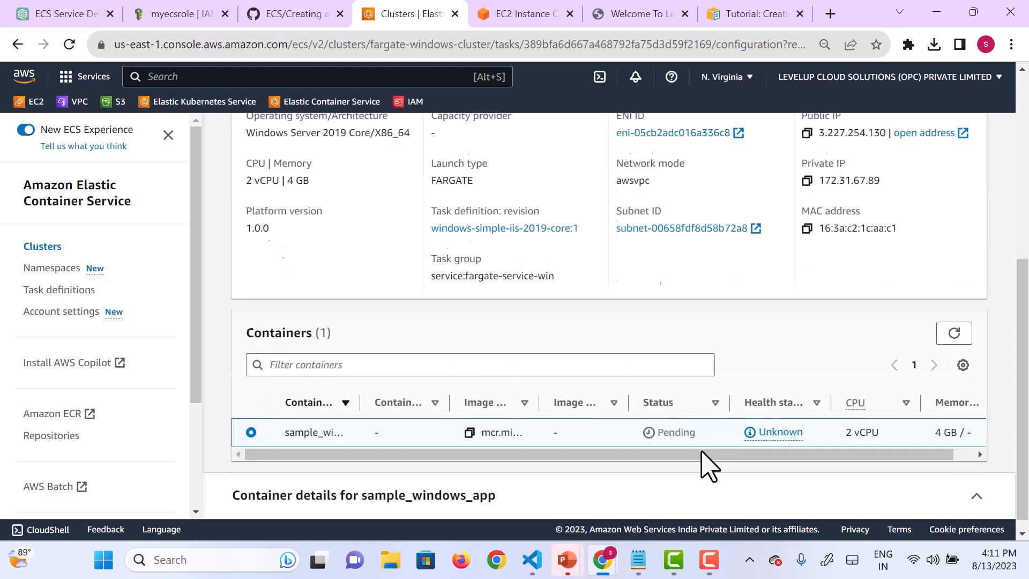
pyautogui.scroll(2, 707, 465)
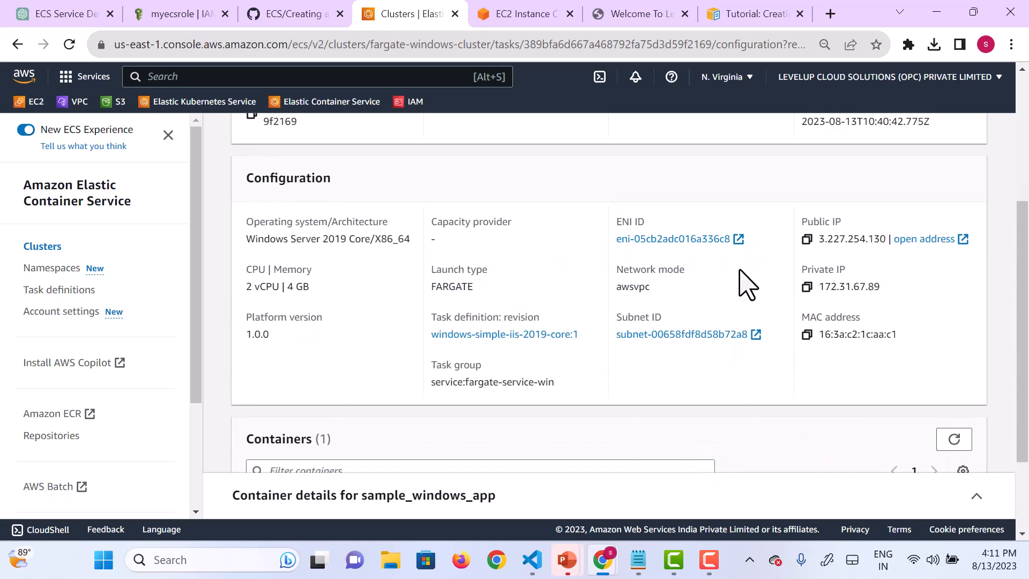
pyautogui.scroll(3, 740, 284)
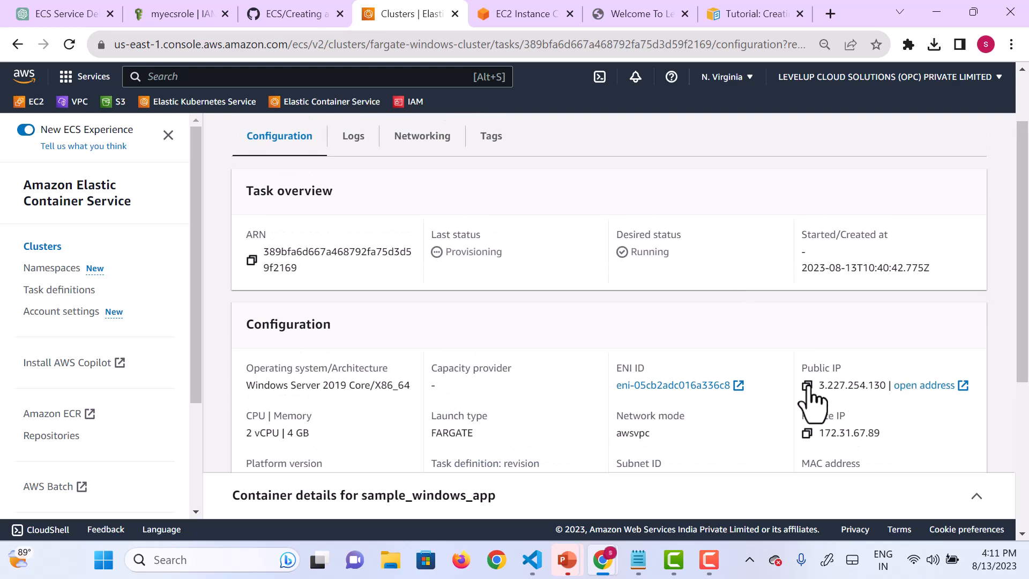
# Step: Copy the task's public IP 3.227.254.130 and open it in a new browser tab to test the Windows application
pyautogui.click(808, 386)
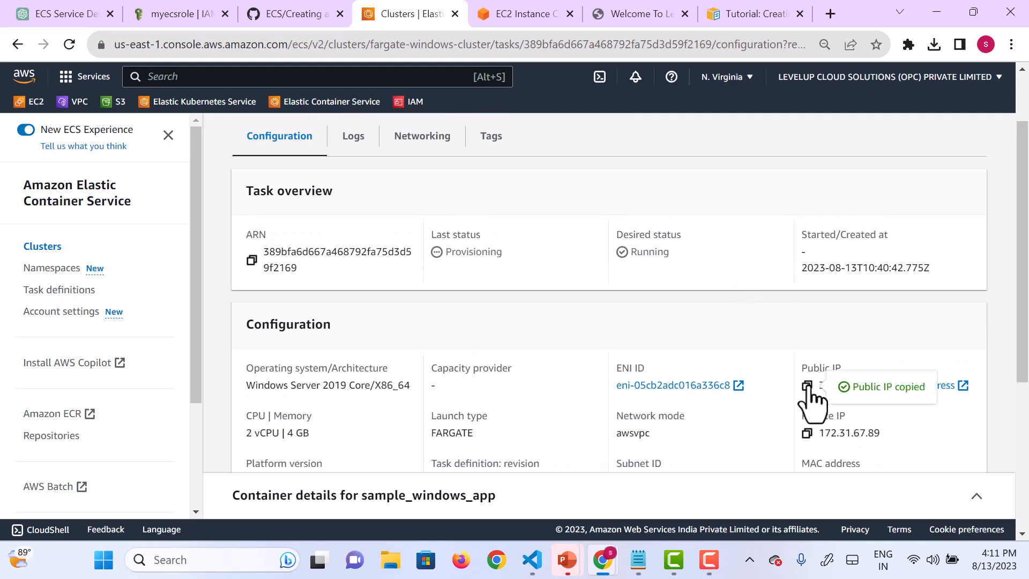
pyautogui.click(831, 12)
pyautogui.hotkey('ctrl', 'v')
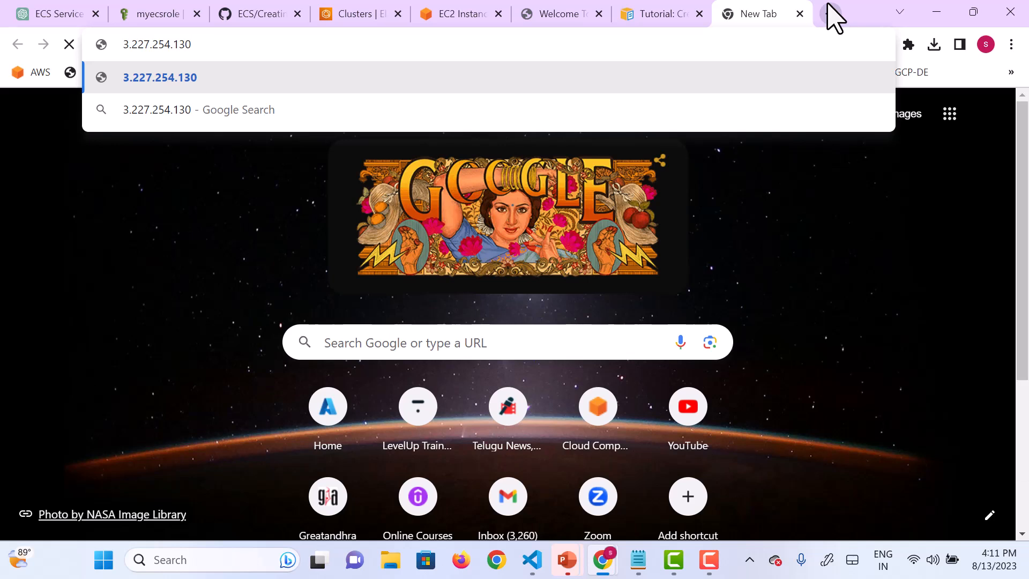
pyautogui.press('Return')
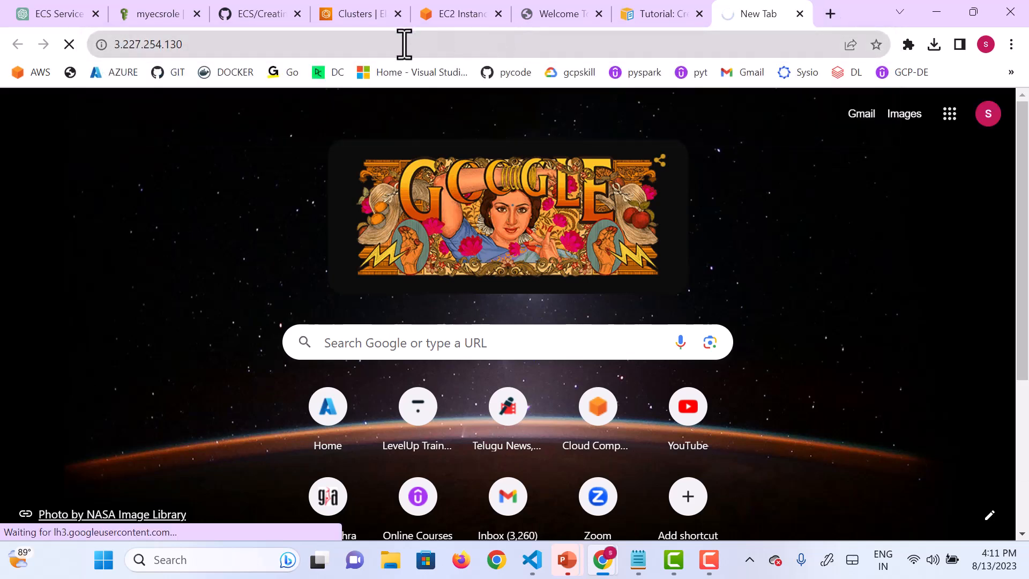
pyautogui.press('F9')
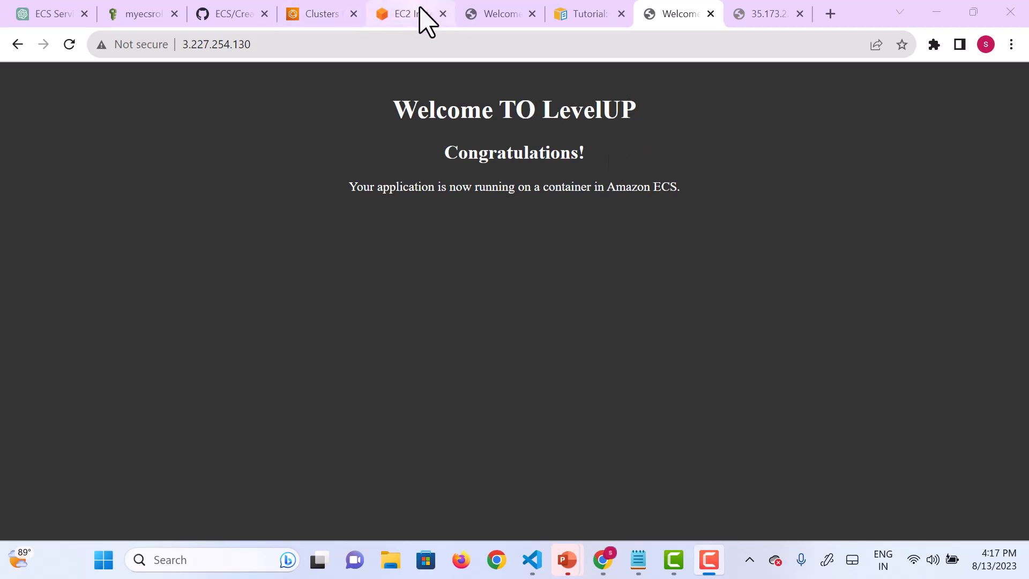
# Step: Return from the task details to fargate-windows-cluster and check the status of its tasks
pyautogui.click(319, 22)
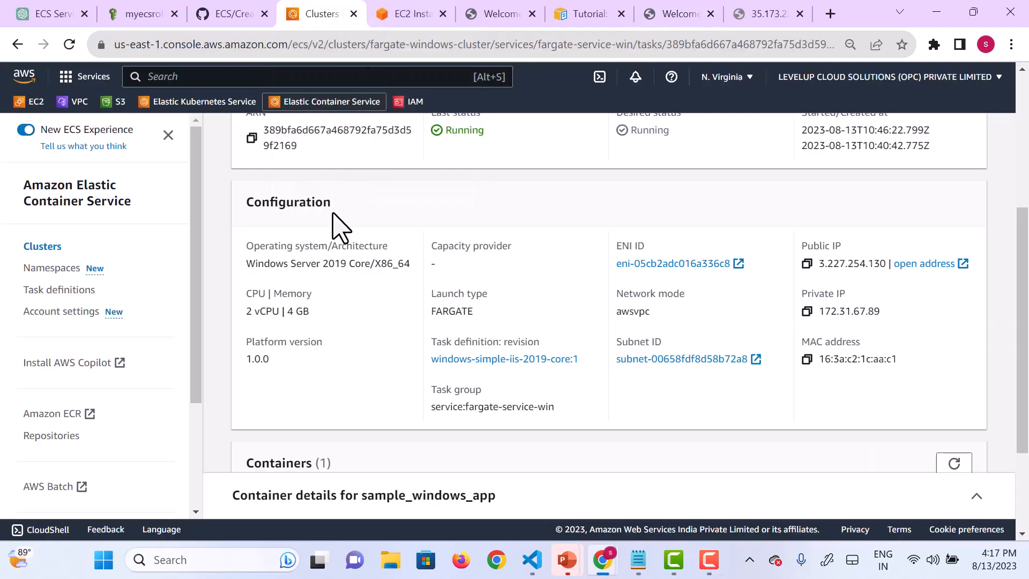
pyautogui.scroll(3, 338, 225)
pyautogui.scroll(3, 335, 247)
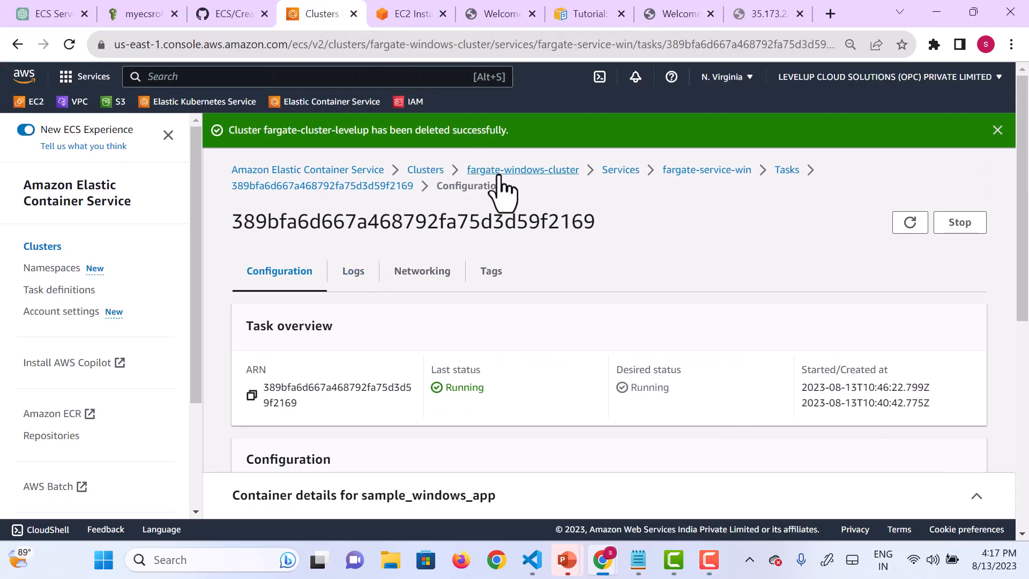
pyautogui.click(520, 172)
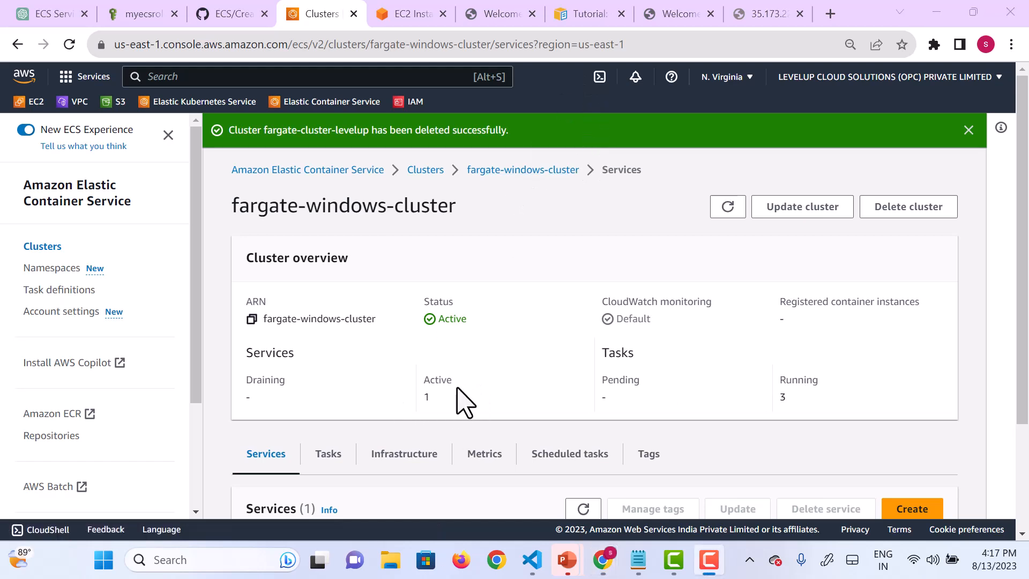
pyautogui.scroll(-1, 415, 405)
pyautogui.scroll(-1, 416, 405)
pyautogui.click(331, 333)
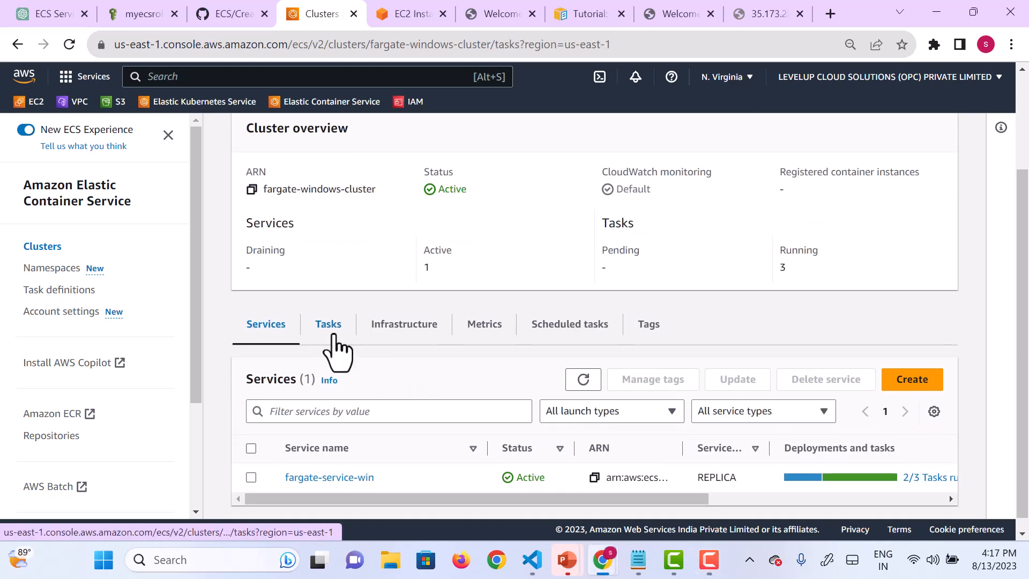
pyautogui.scroll(-1, 581, 437)
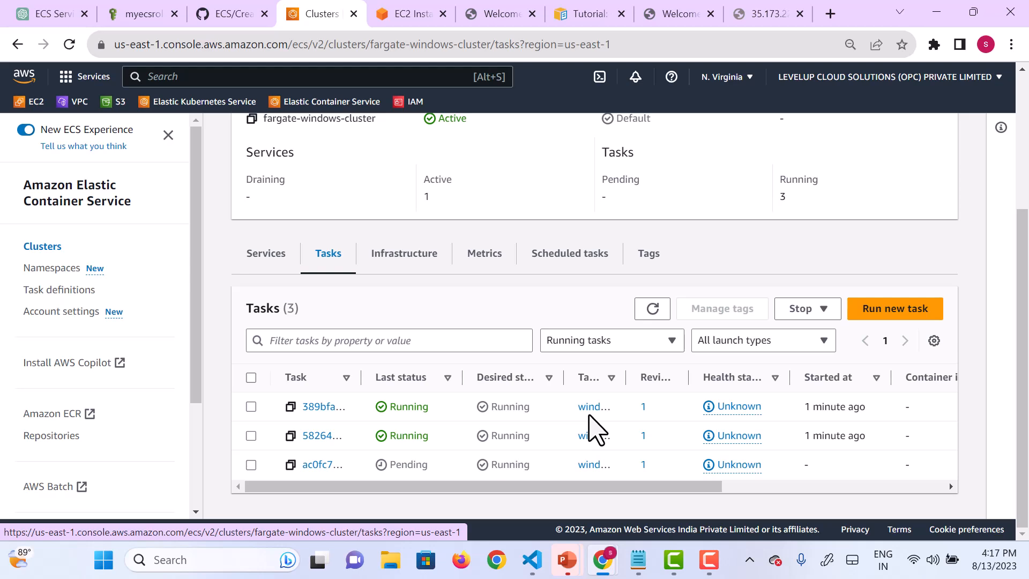
# Step: Start creating a new ECS cluster and name it ec2-cluster
pyautogui.click(43, 248)
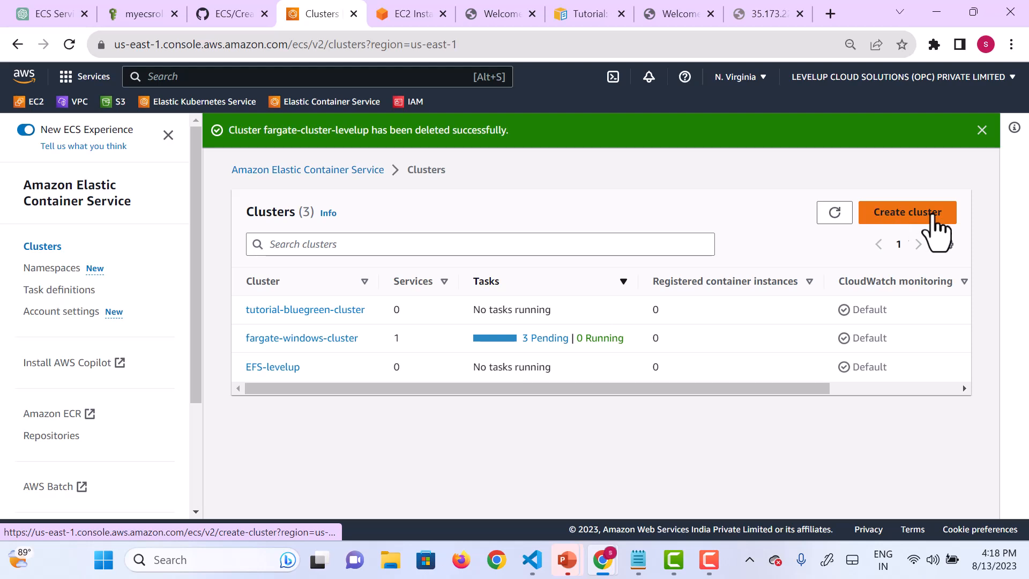
pyautogui.click(880, 216)
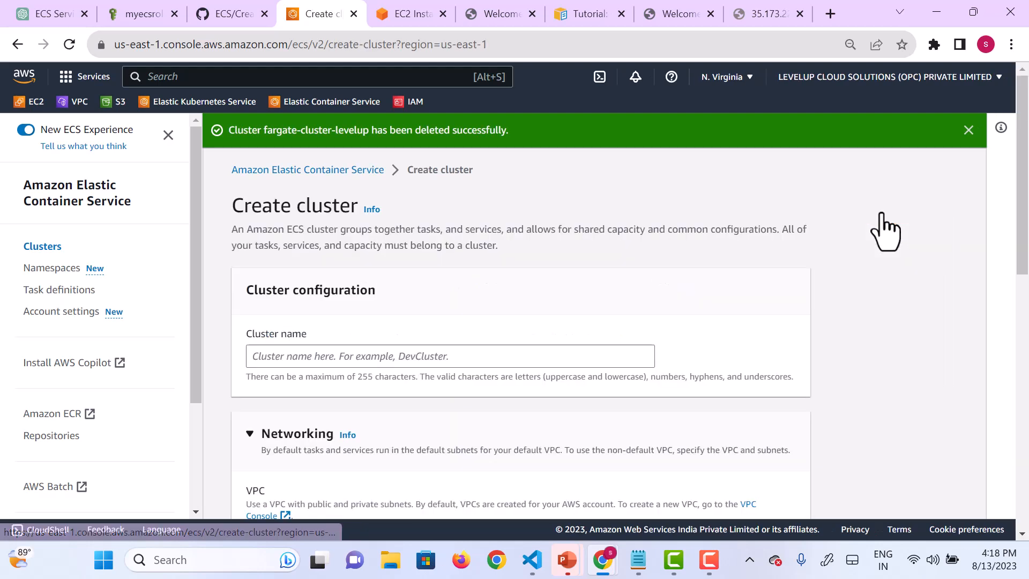
pyautogui.scroll(-1, 535, 291)
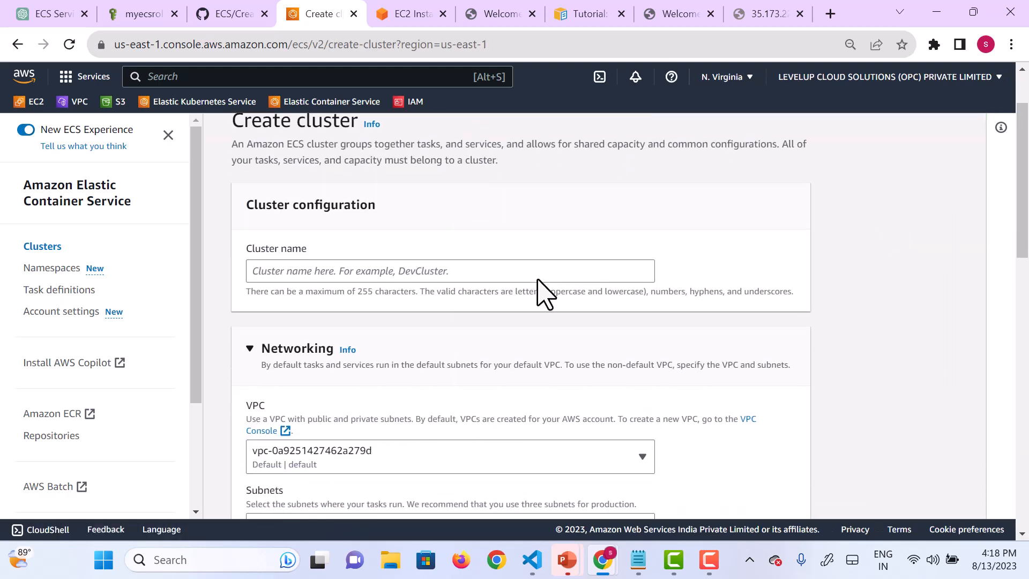
pyautogui.click(489, 277)
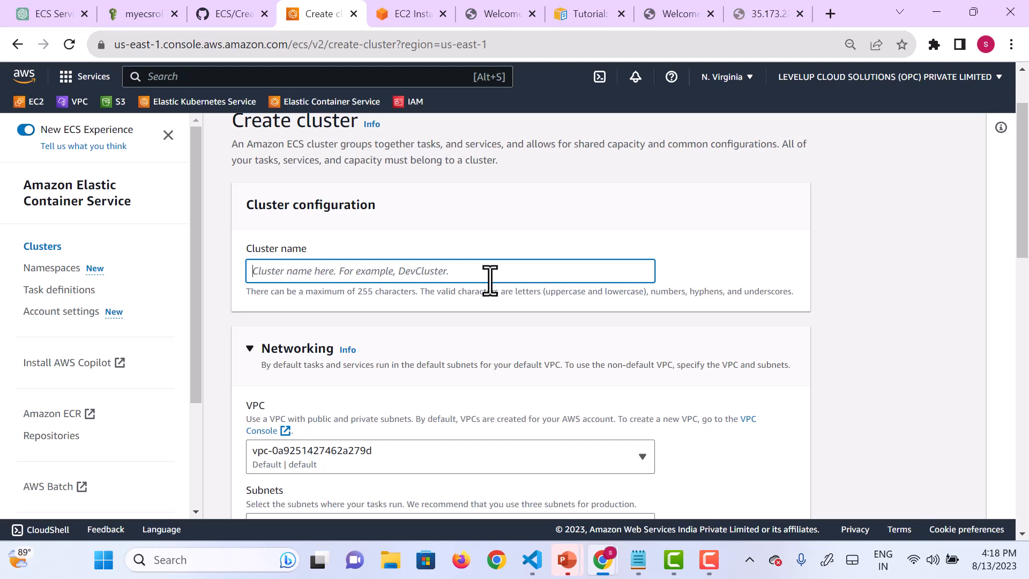
pyautogui.write('ec2-cluster')
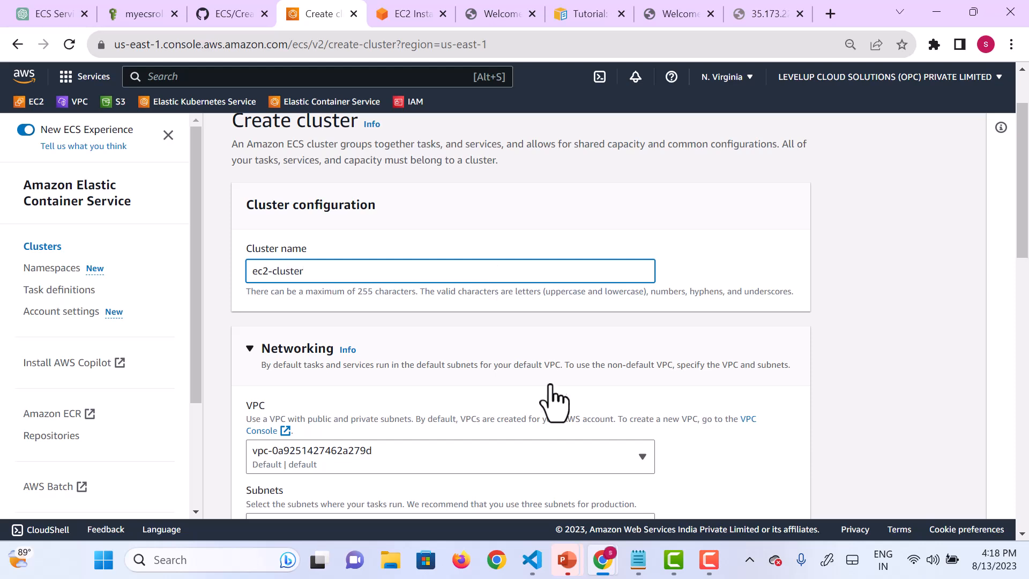
# Step: Keep the default VPC, subnets and namespace, and add Amazon EC2 instances to the cluster's infrastructure
pyautogui.scroll(-1, 552, 399)
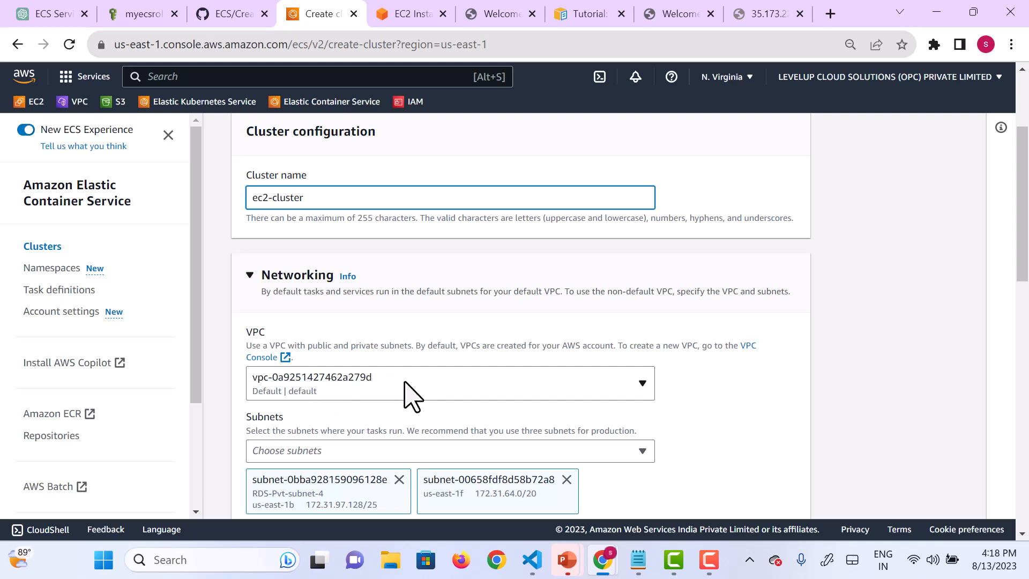
pyautogui.scroll(-3, 409, 396)
pyautogui.scroll(-3, 479, 438)
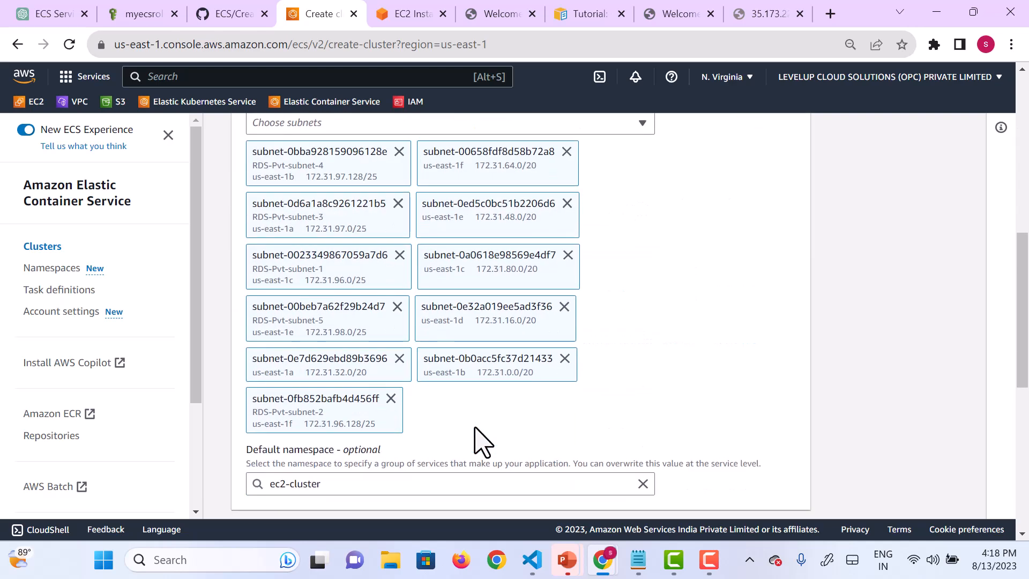
pyautogui.scroll(-2, 478, 438)
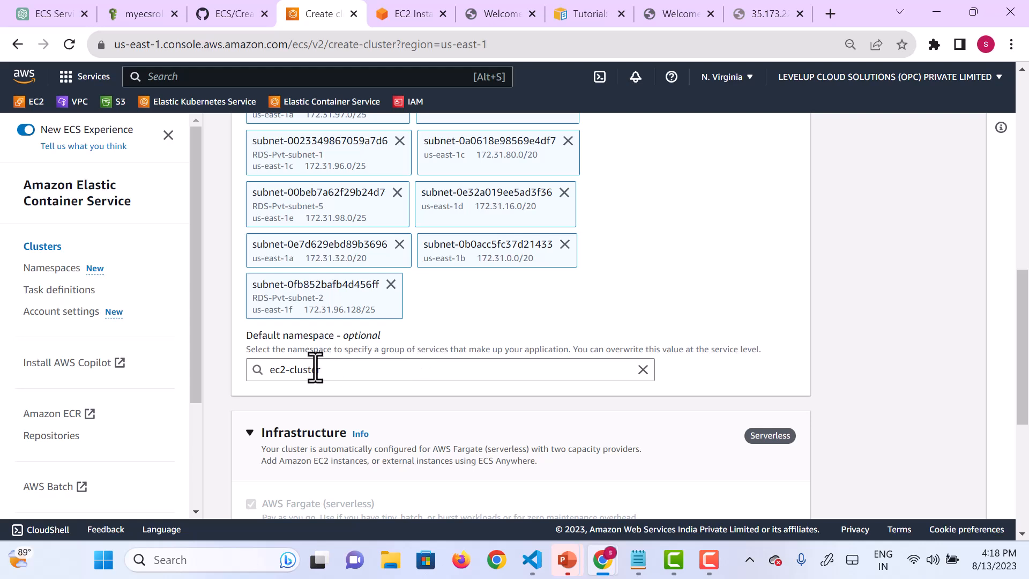
pyautogui.scroll(-3, 443, 409)
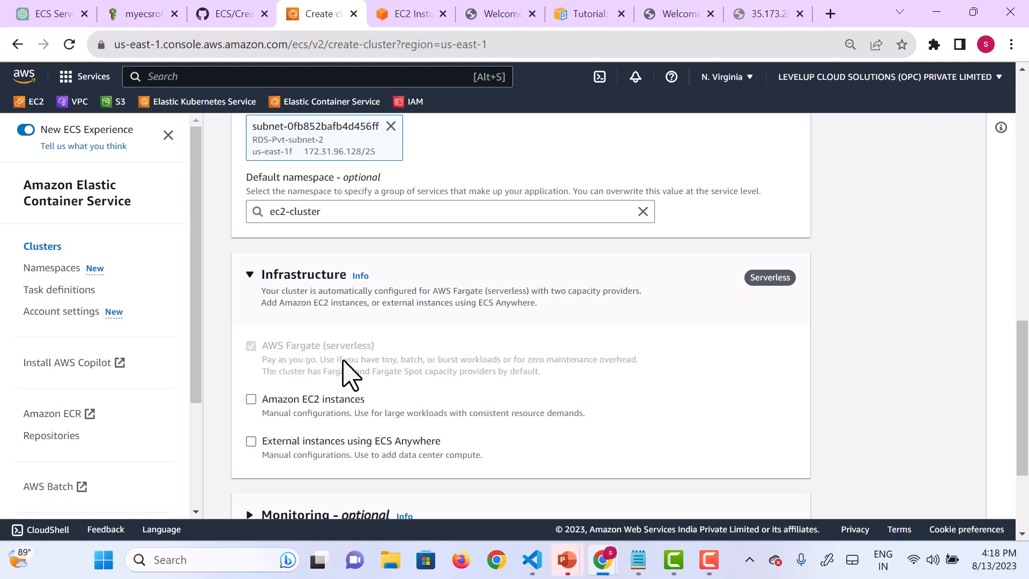
pyautogui.click(254, 400)
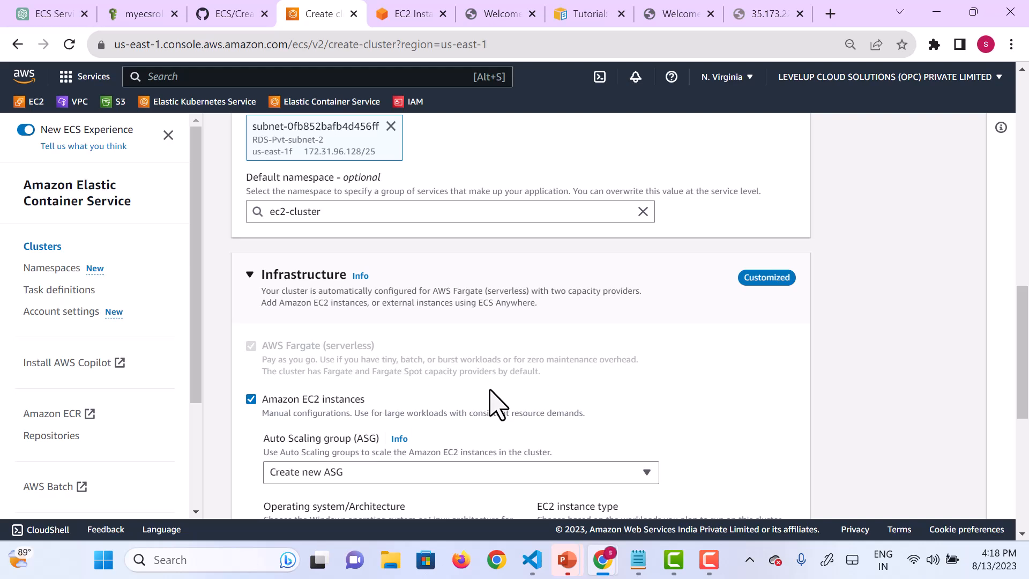
# Step: Choose to create a new Auto Scaling group for the cluster's EC2 instances
pyautogui.scroll(-2, 497, 405)
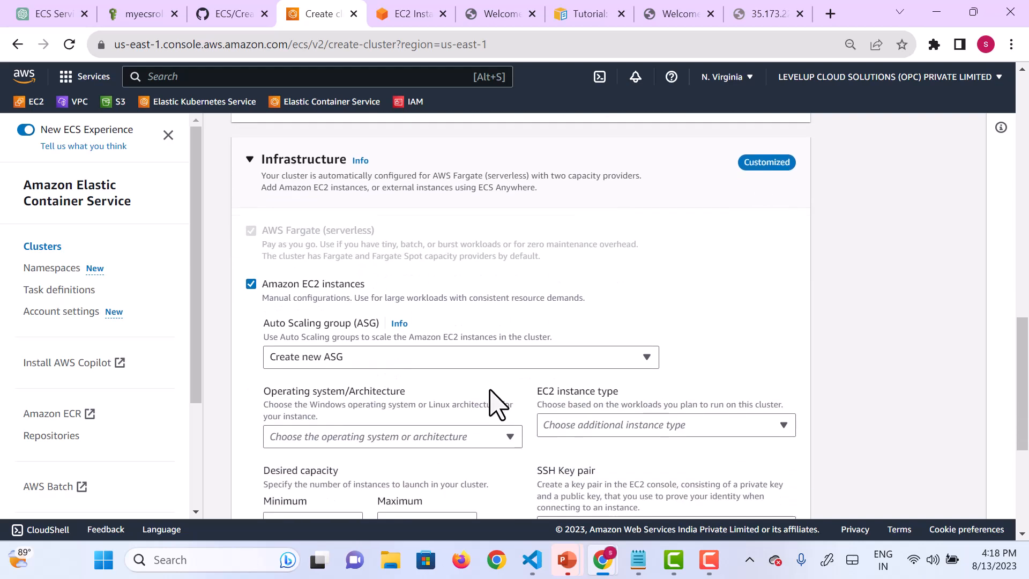
pyautogui.click(397, 348)
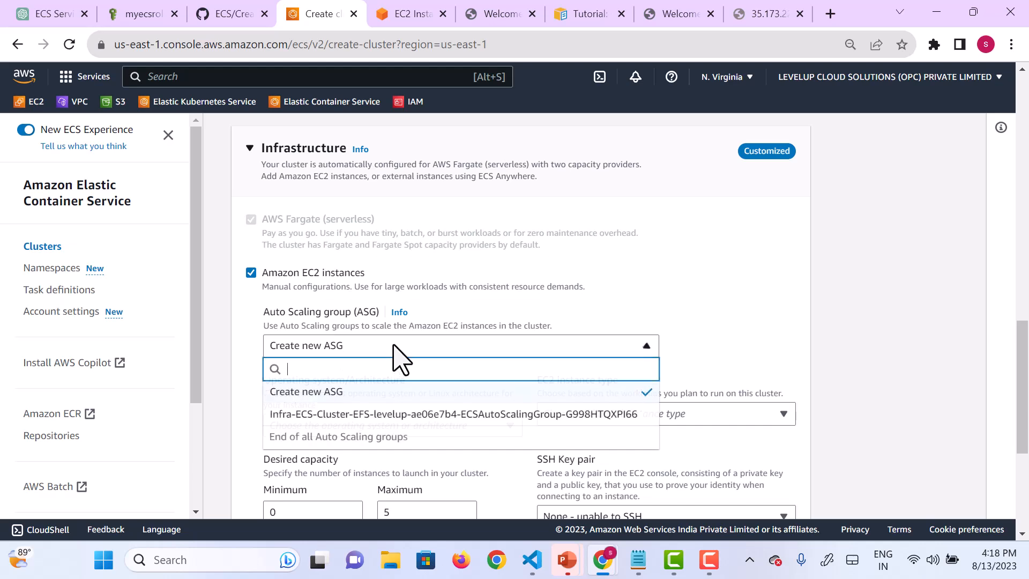
pyautogui.click(335, 393)
pyautogui.click(423, 351)
pyautogui.click(327, 393)
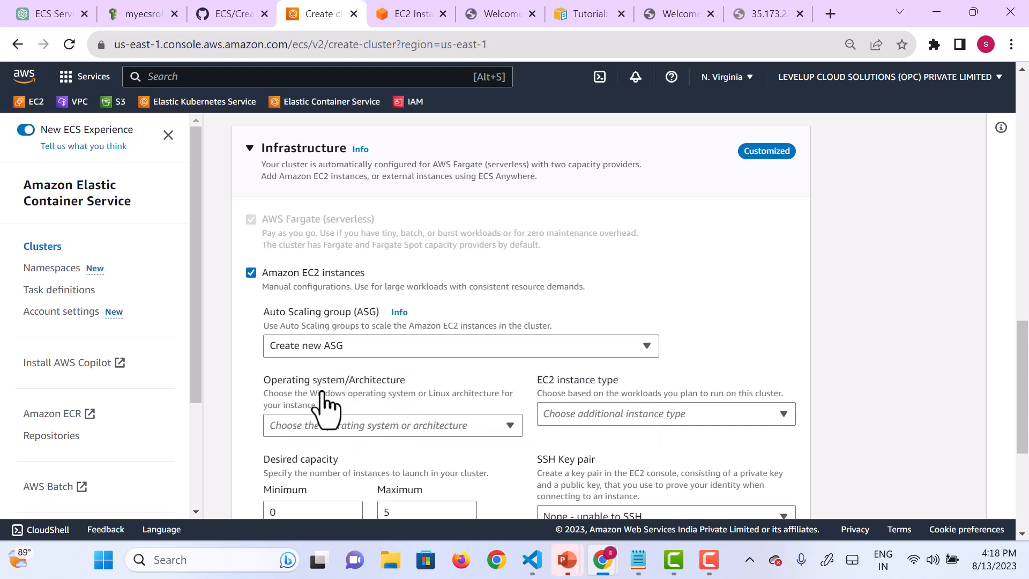
# Step: Set the operating system/architecture of the EC2 instances to Amazon Linux 2
pyautogui.scroll(-1, 582, 365)
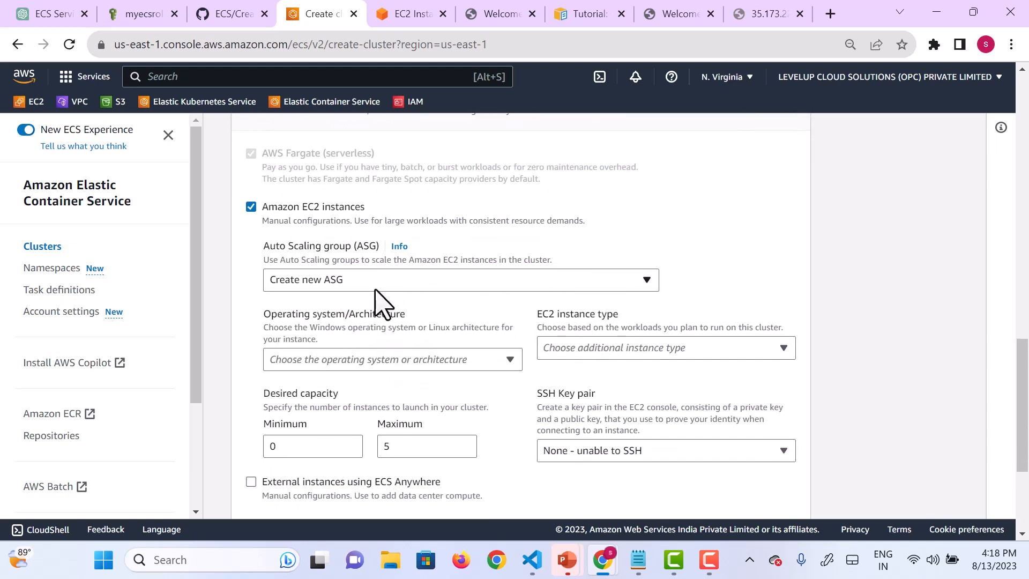
pyautogui.click(476, 363)
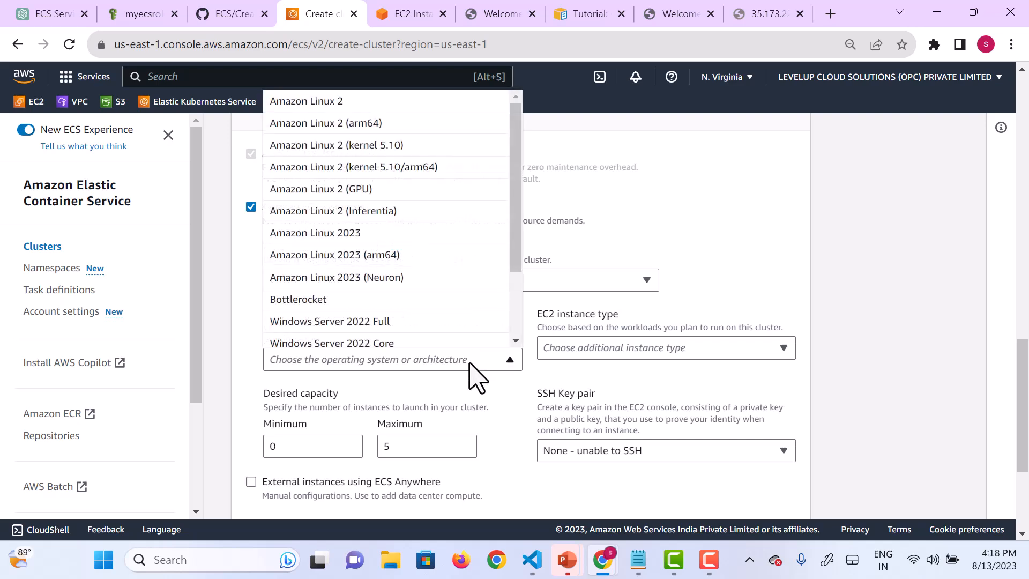
pyautogui.scroll(1, 368, 166)
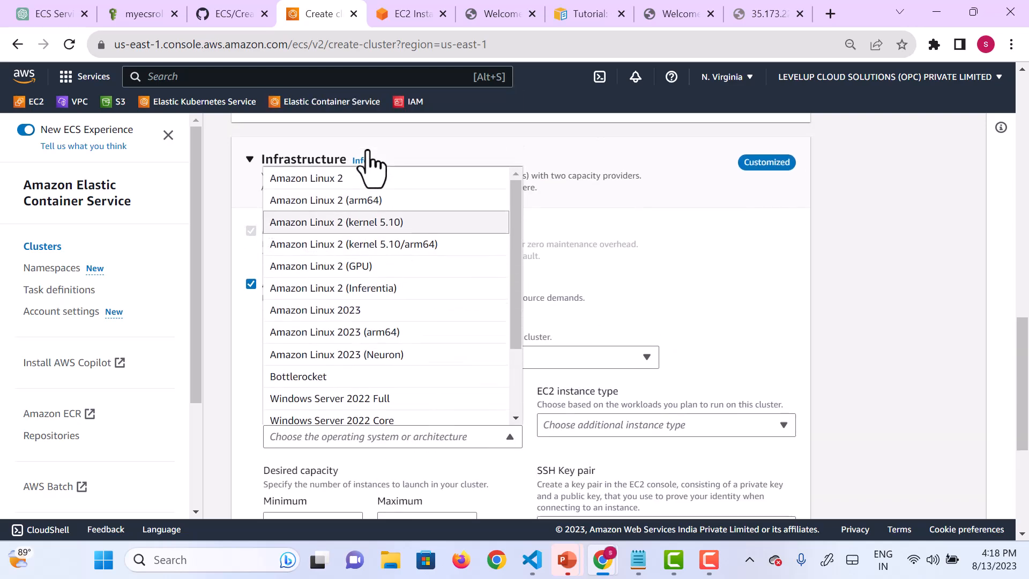
pyautogui.click(337, 180)
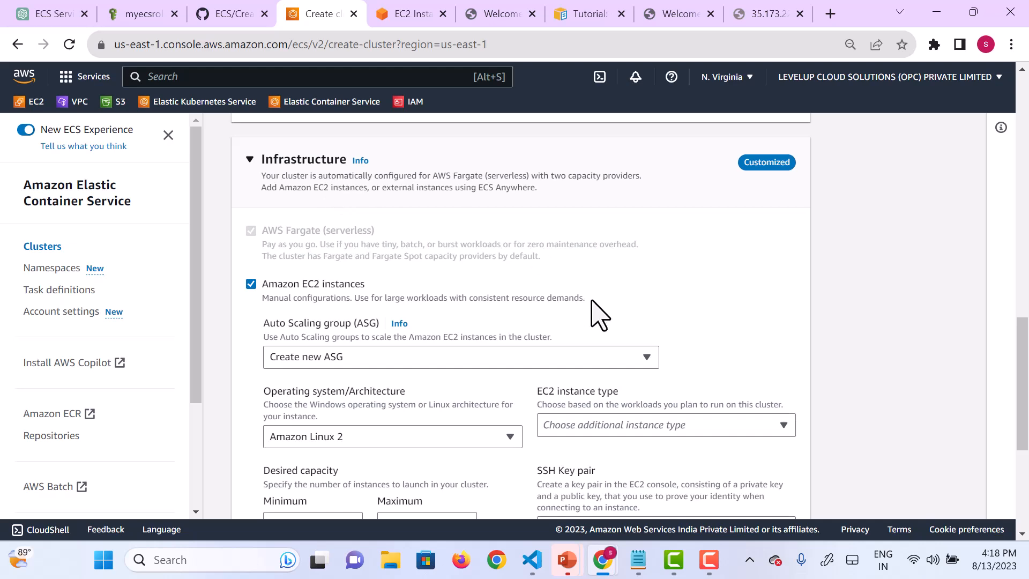
# Step: Set the EC2 instance type to c1.medium
pyautogui.scroll(-1, 595, 313)
pyautogui.scroll(-2, 595, 313)
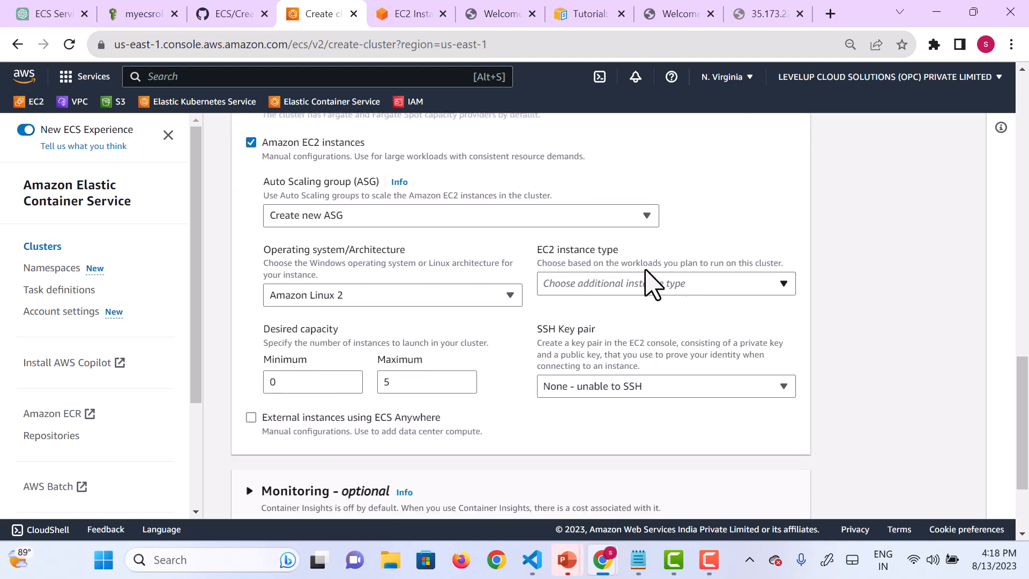
pyautogui.click(692, 289)
pyautogui.click(692, 288)
pyautogui.click(692, 289)
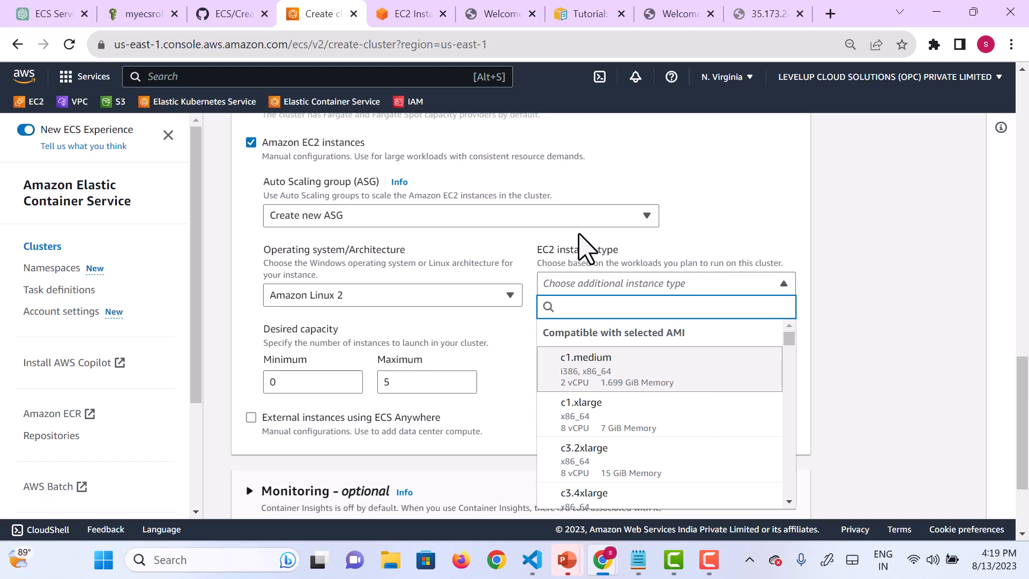
pyautogui.click(596, 377)
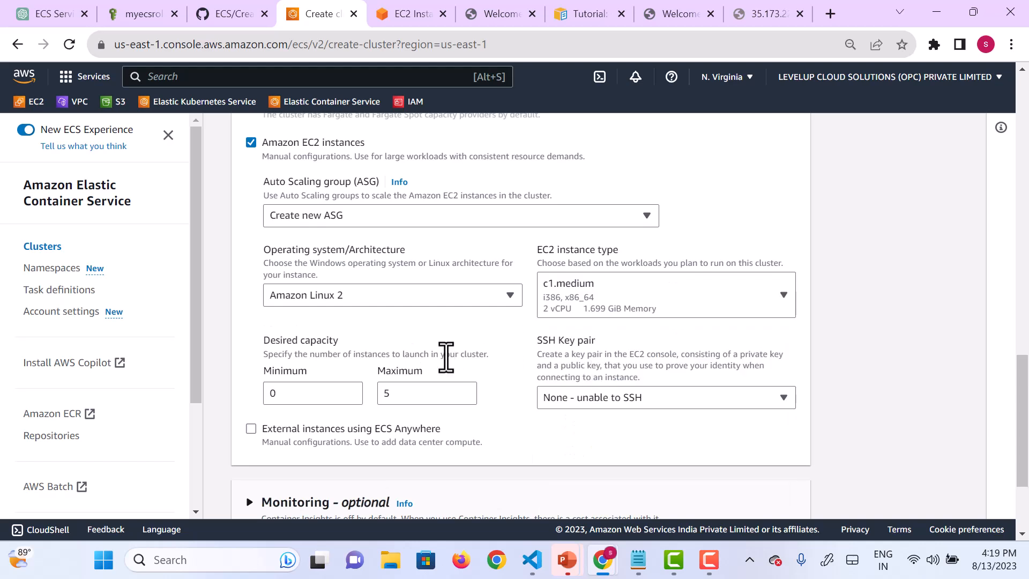
# Step: Set the desired capacity to a minimum of 1 and a maximum of 4 instances
pyautogui.scroll(-1, 445, 358)
pyautogui.click(311, 370)
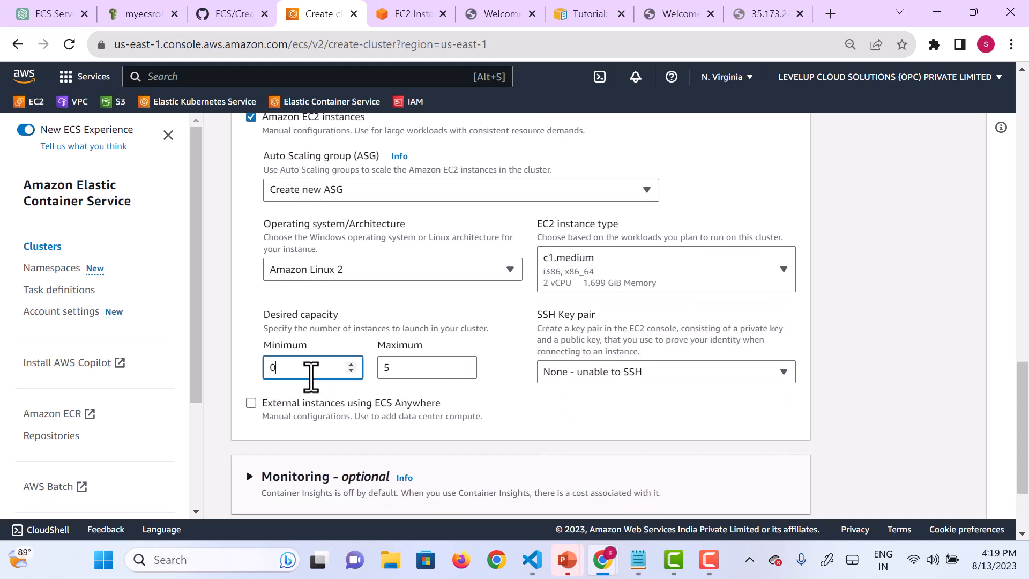
pyautogui.press('BackSpace')
pyautogui.write('1')
pyautogui.click(416, 369)
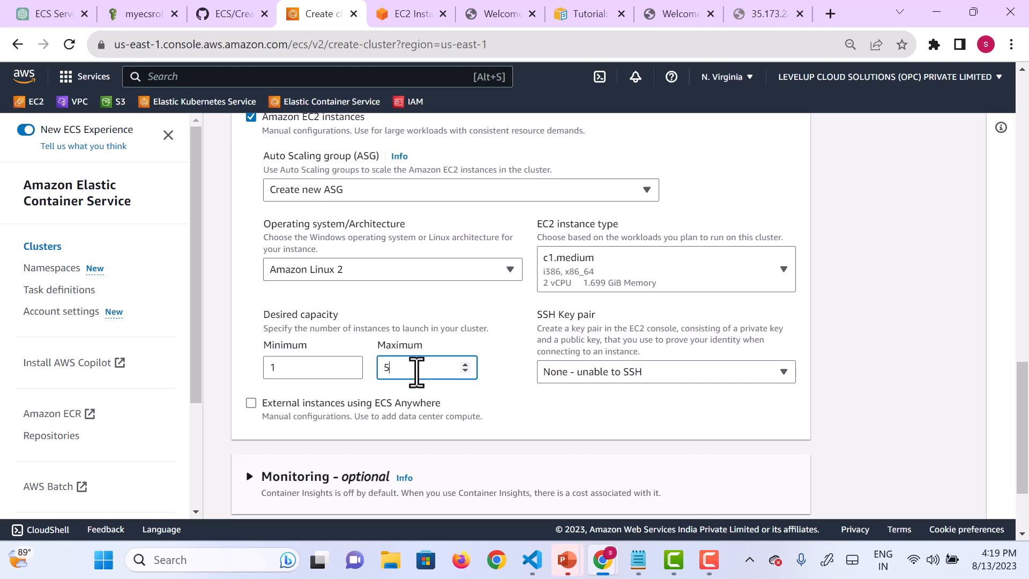
pyautogui.click(464, 371)
pyautogui.click(465, 371)
pyautogui.moveTo(464, 372); pyautogui.dragTo(465, 373)
pyautogui.click(464, 365)
pyautogui.click(465, 365)
pyautogui.click(464, 364)
pyautogui.click(465, 364)
pyautogui.press('BackSpace')
pyautogui.press('BackSpace')
pyautogui.write('4')
# Step: Select jenkins as the SSH key pair and leave external instances using ECS Anywhere disabled
pyautogui.click(634, 378)
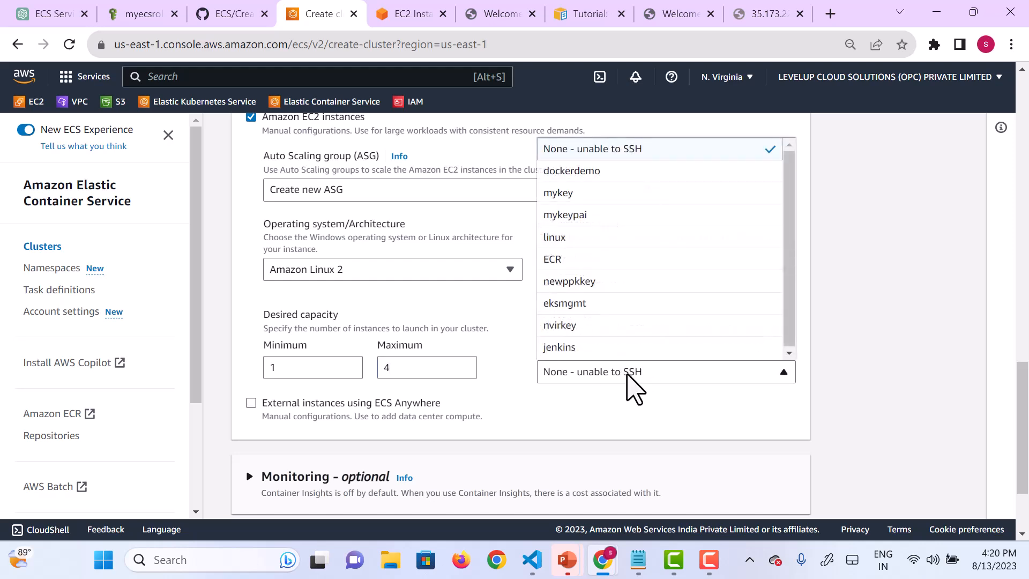
pyautogui.click(567, 349)
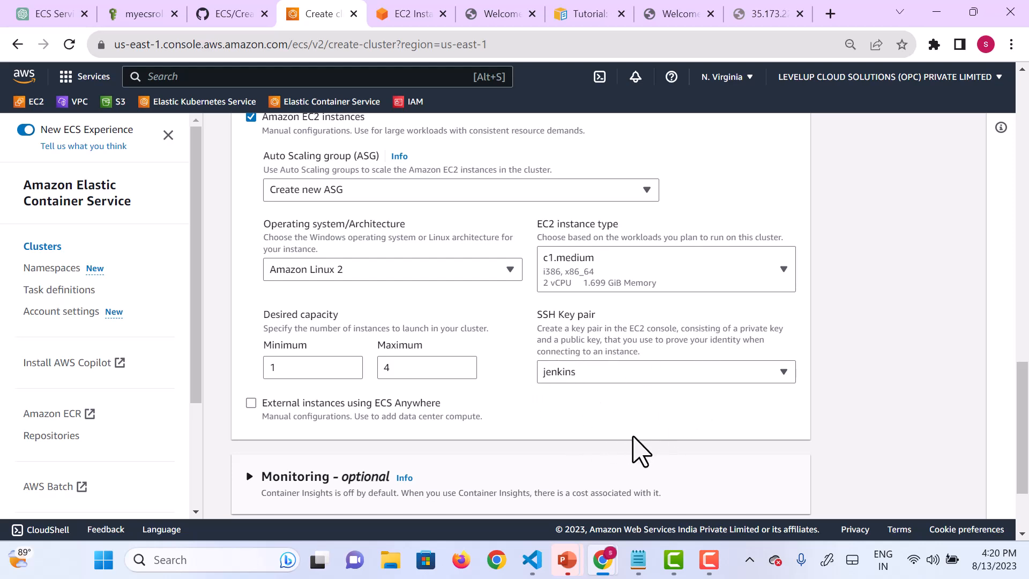
pyautogui.scroll(-1, 638, 450)
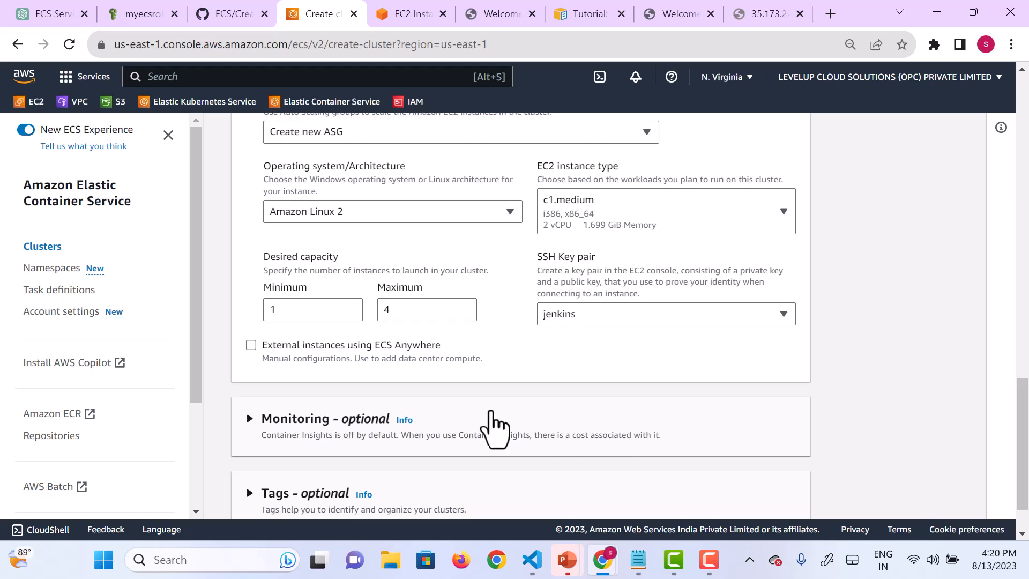
pyautogui.click(250, 345)
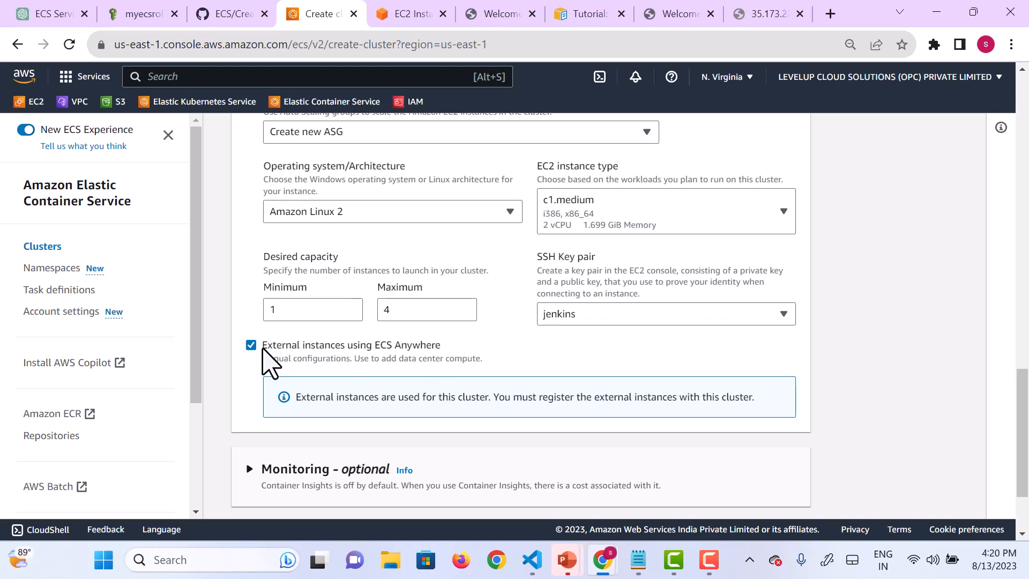
pyautogui.click(250, 345)
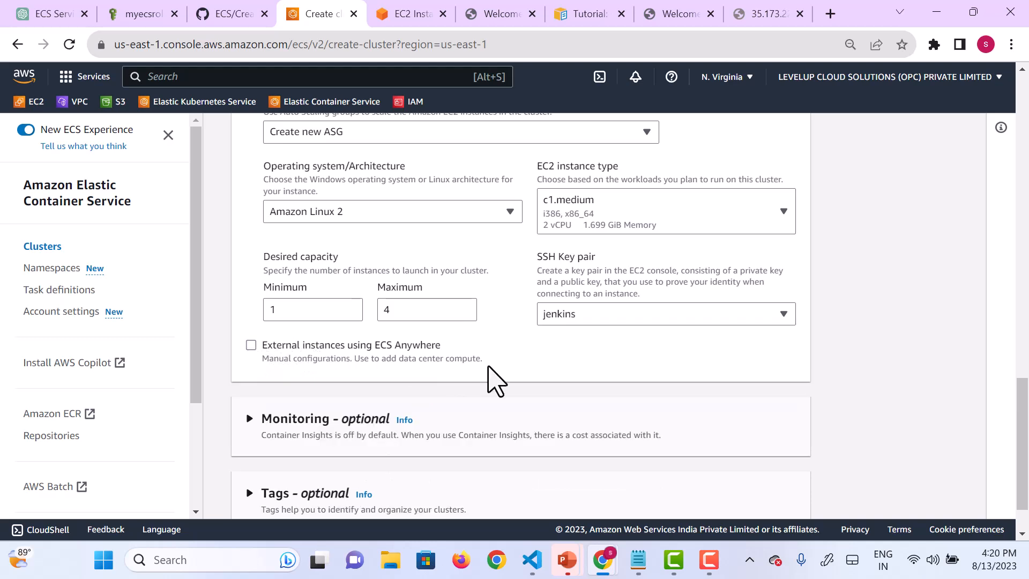
# Step: Review the infrastructure settings and create the ec2-cluster cluster
pyautogui.scroll(4, 489, 367)
pyautogui.scroll(-5, 489, 367)
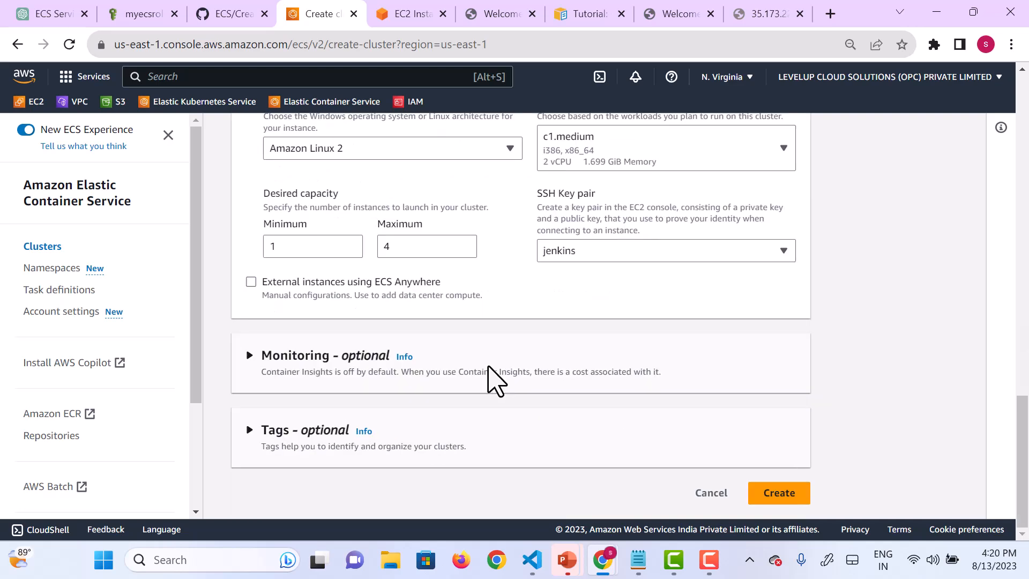
pyautogui.scroll(5, 489, 367)
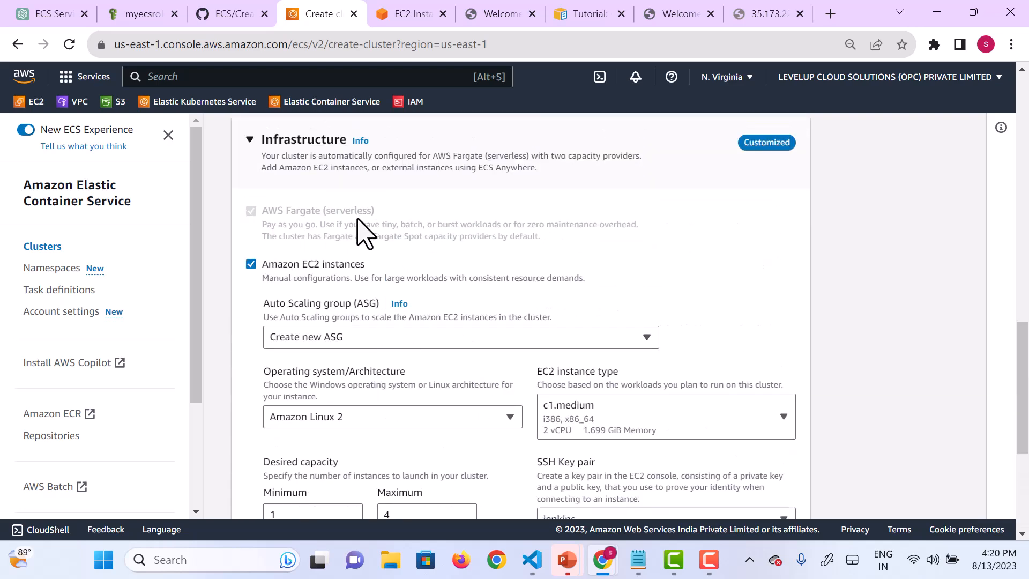
pyautogui.scroll(-5, 424, 284)
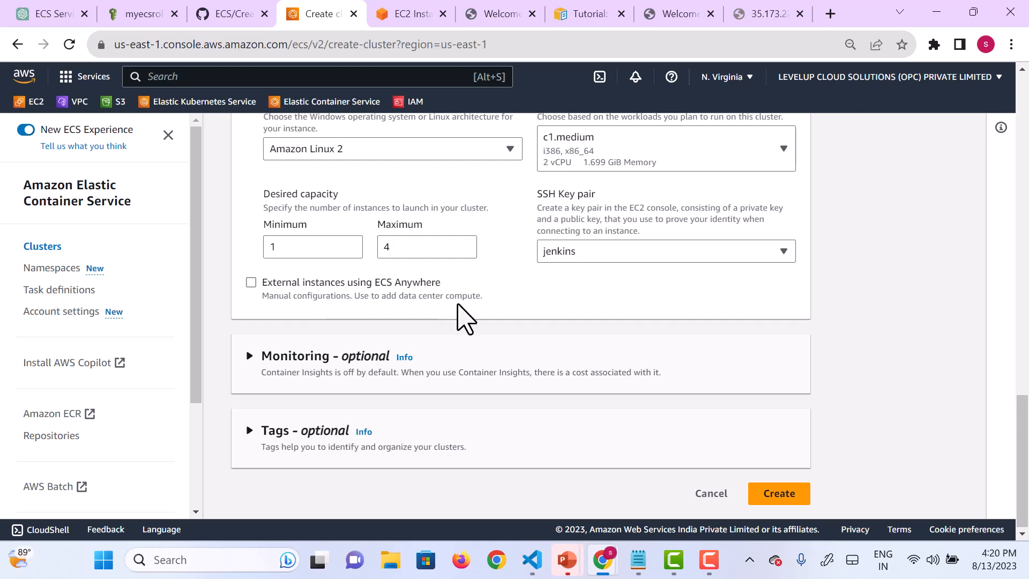
pyautogui.scroll(3, 427, 307)
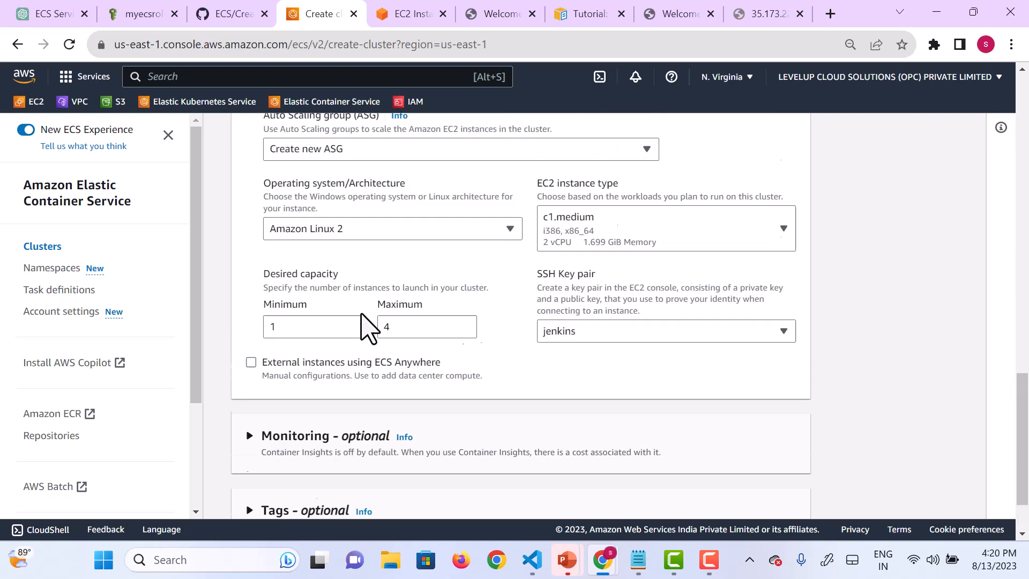
pyautogui.scroll(-3, 368, 321)
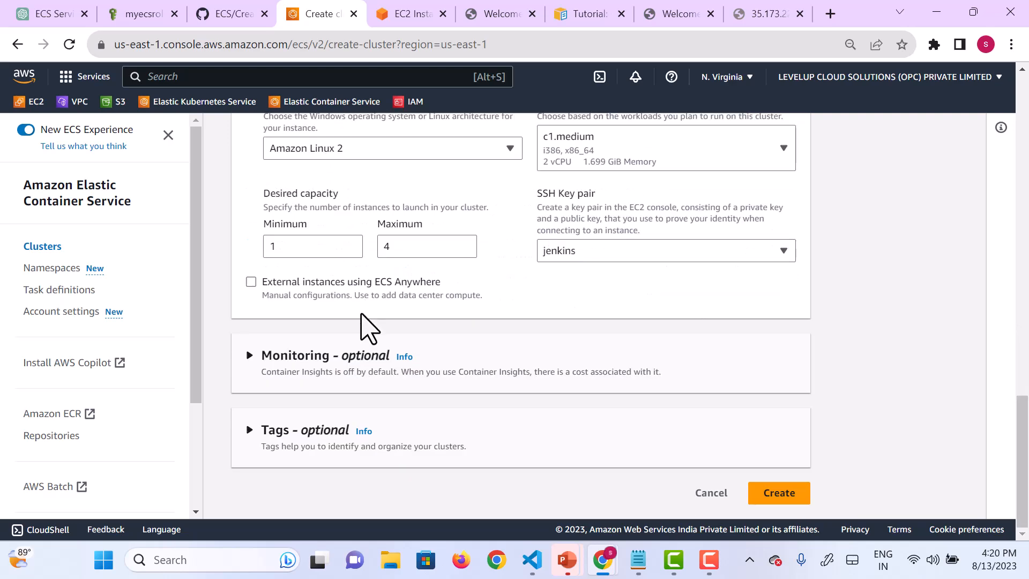
pyautogui.click(768, 498)
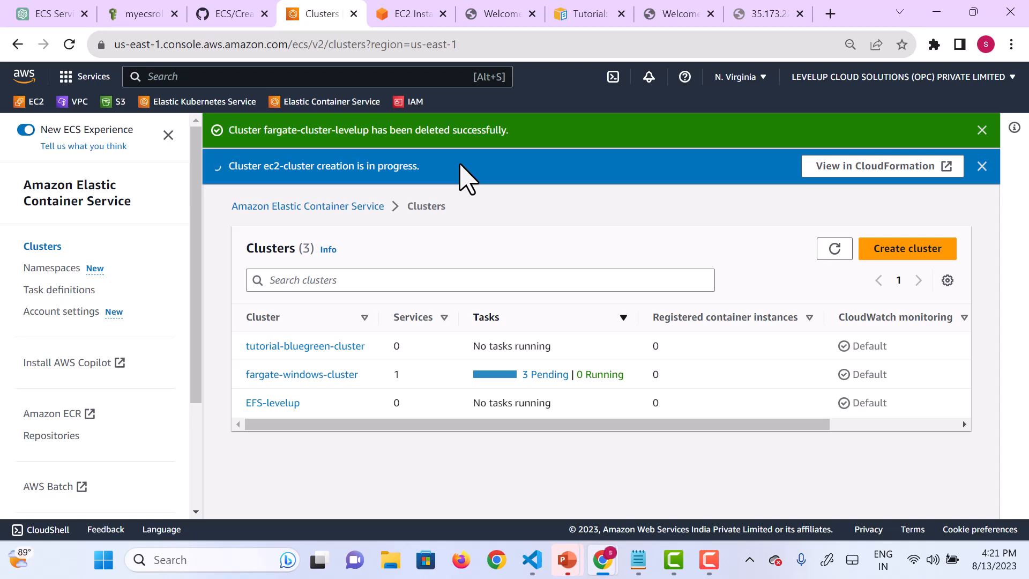
# Step: Open revision 1 of the sample-fargate-levelup task definition and review its overview, task size and containers
pyautogui.click(889, 90)
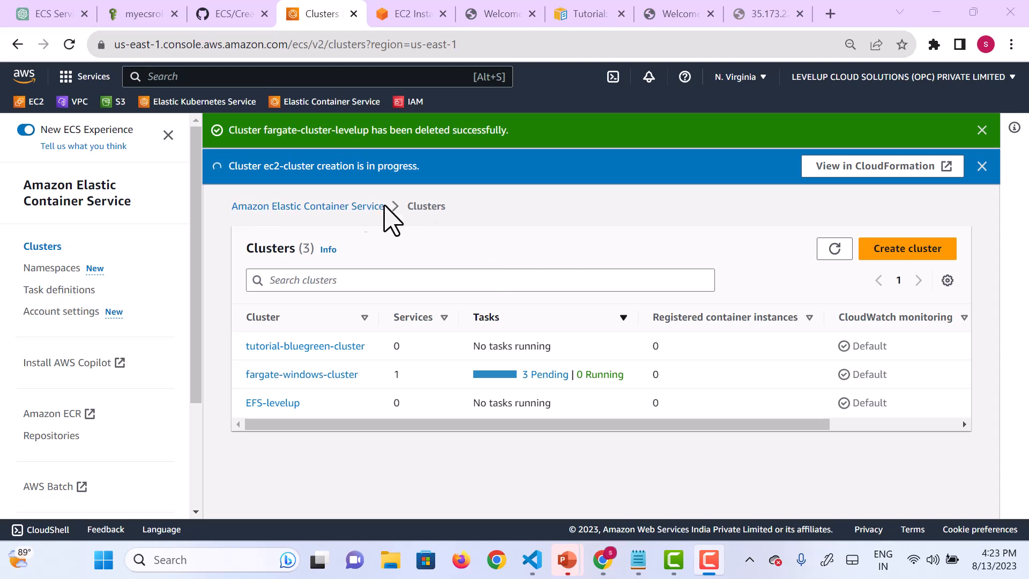
pyautogui.click(49, 291)
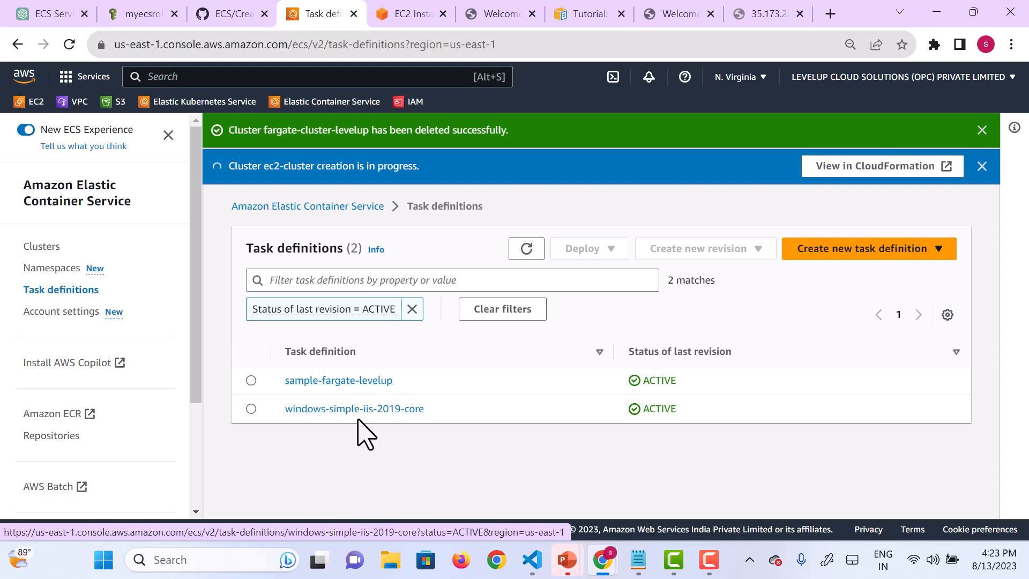
pyautogui.click(332, 381)
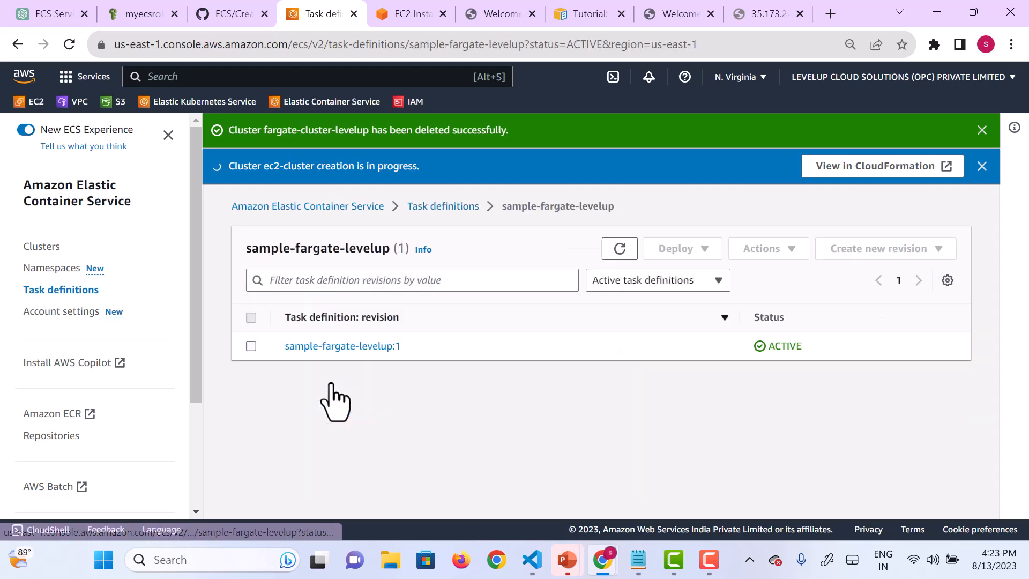
pyautogui.click(357, 353)
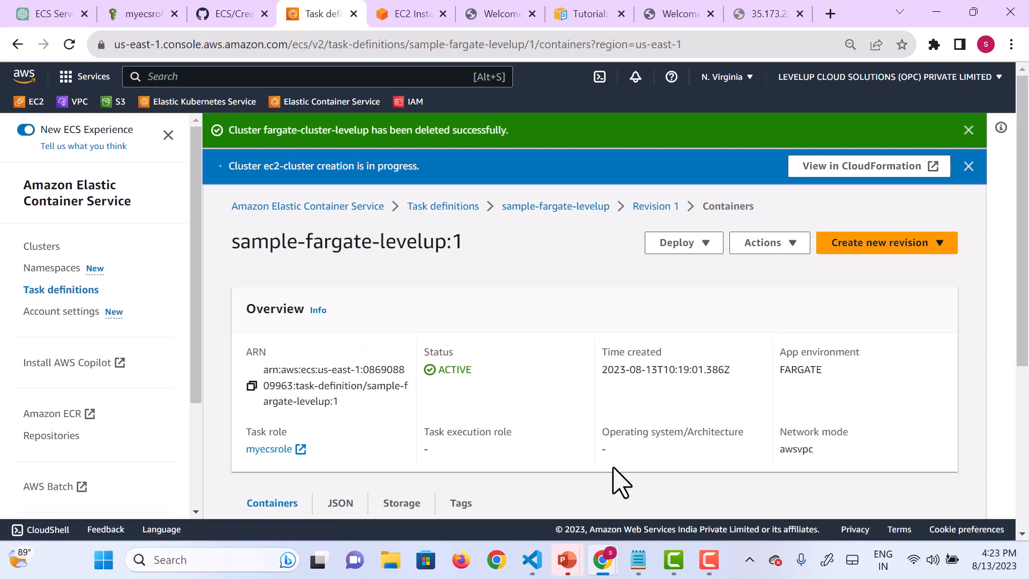
pyautogui.scroll(-5, 620, 482)
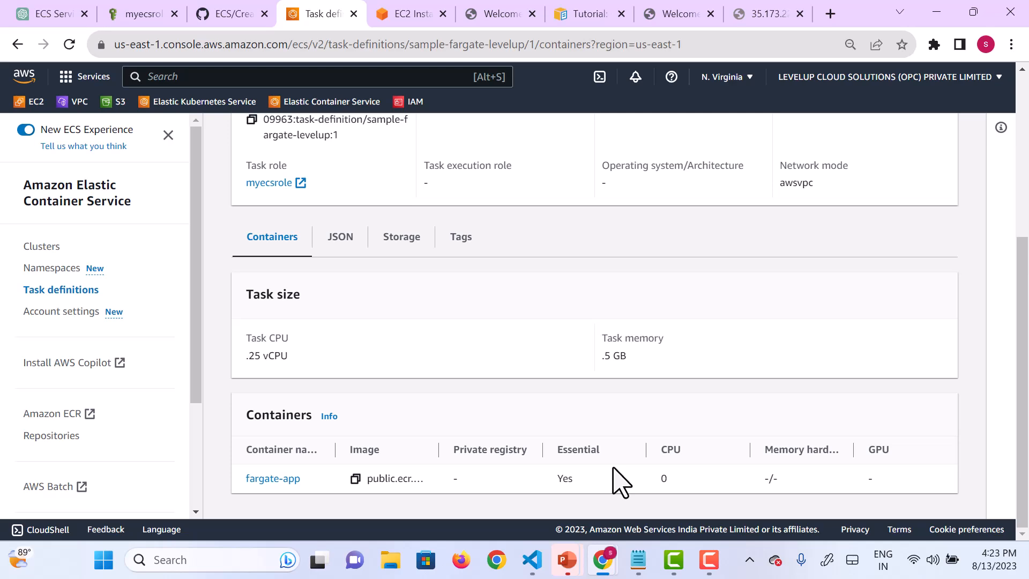
pyautogui.scroll(4, 613, 468)
pyautogui.scroll(-4, 613, 469)
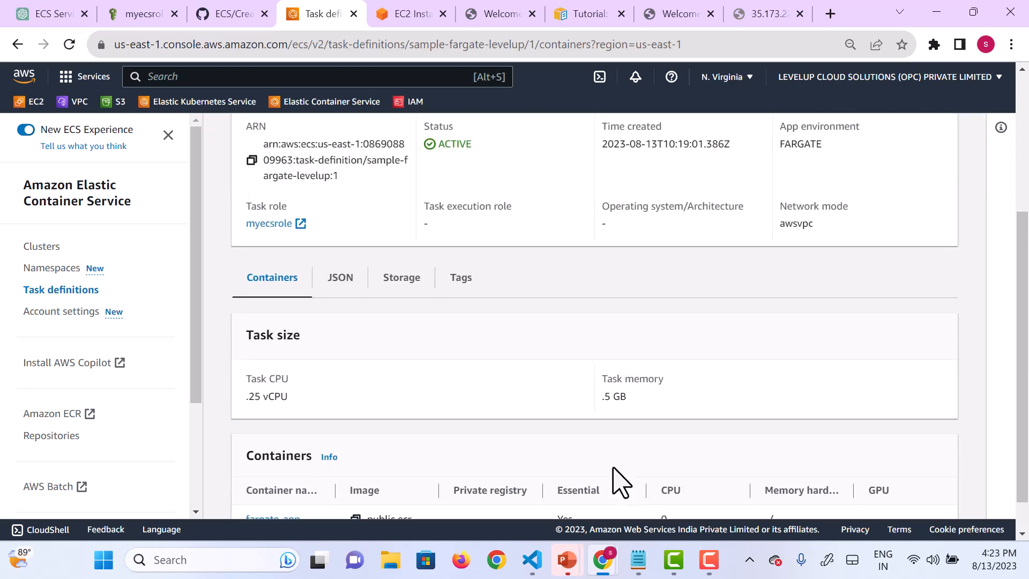
# Step: Examine the JSON of sample-fargate-levelup revision 1 and the options for creating a new revision
pyautogui.click(352, 287)
pyautogui.scroll(-4, 536, 485)
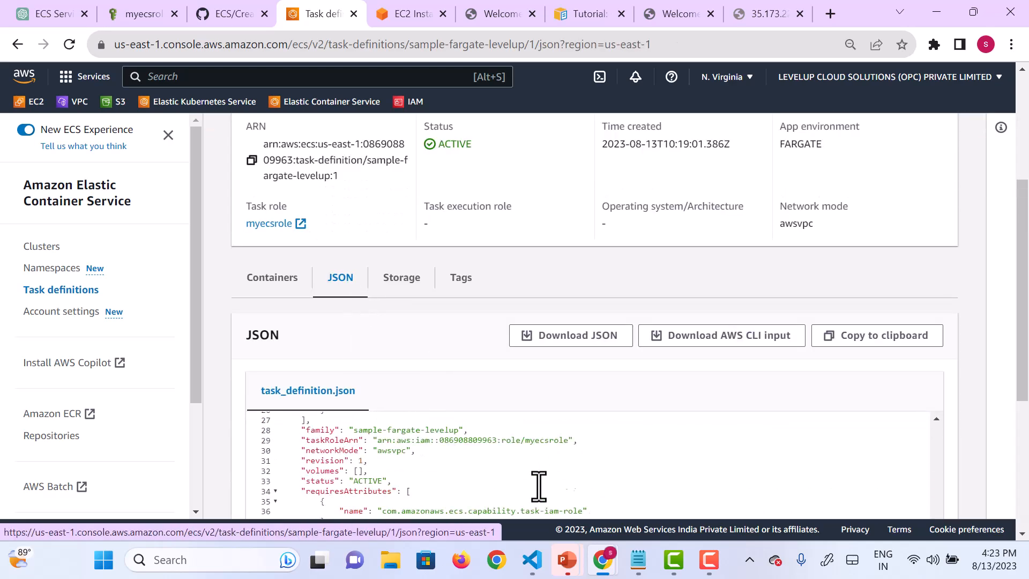
pyautogui.scroll(-1, 538, 486)
pyautogui.moveTo(1025, 285); pyautogui.dragTo(1013, 471)
pyautogui.scroll(2, 533, 249)
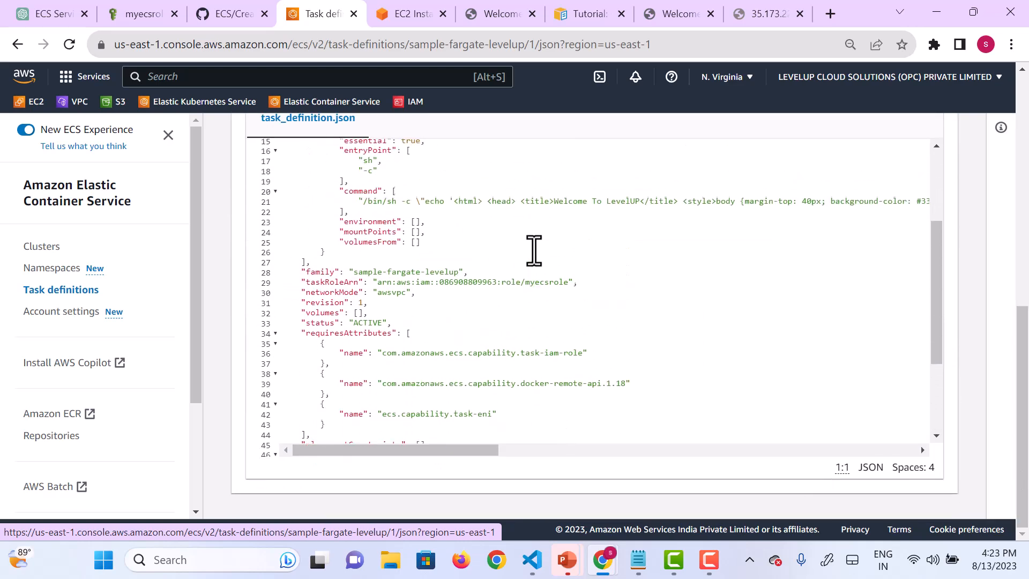
pyautogui.scroll(8, 533, 249)
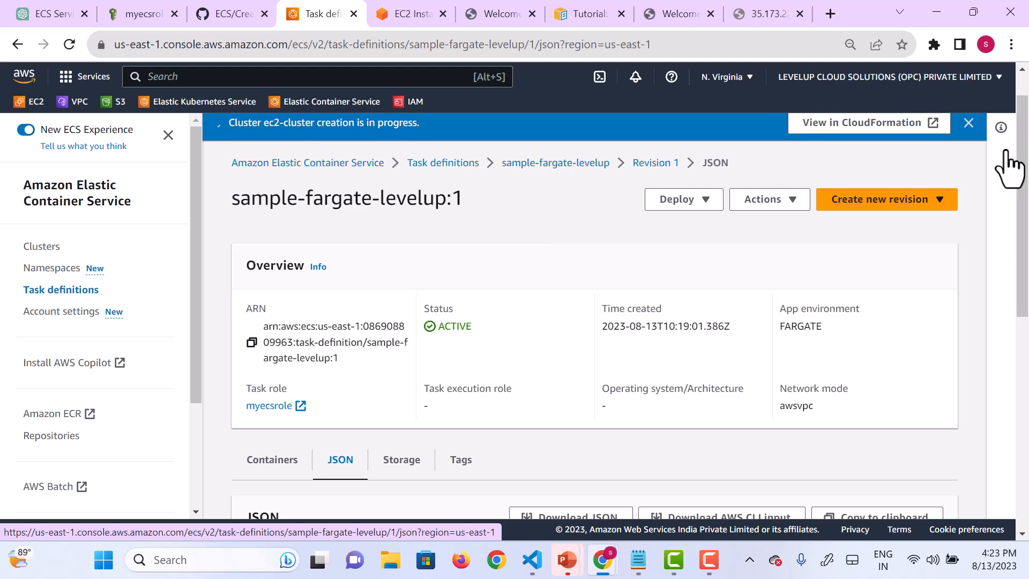
pyautogui.click(939, 204)
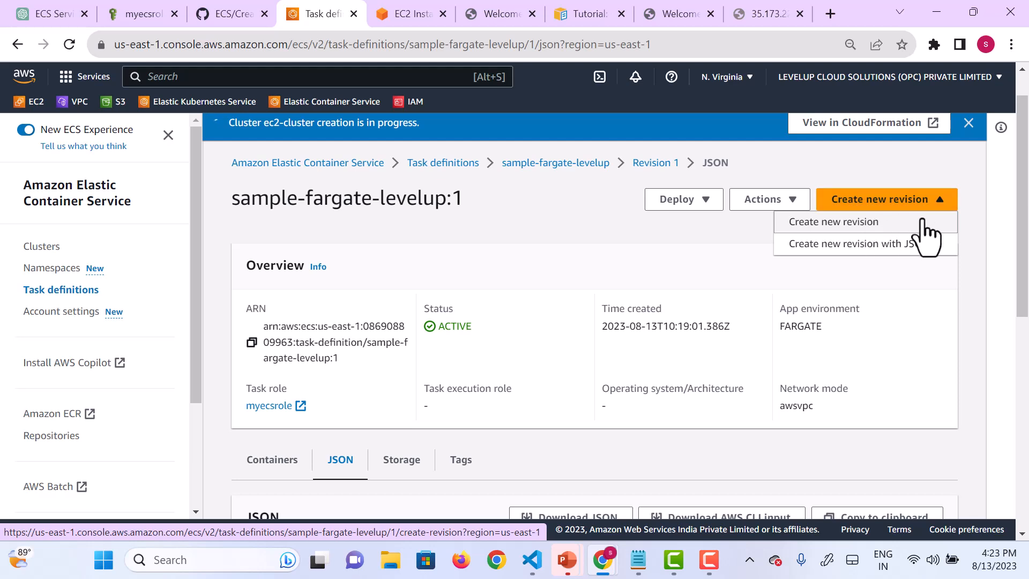
pyautogui.click(582, 257)
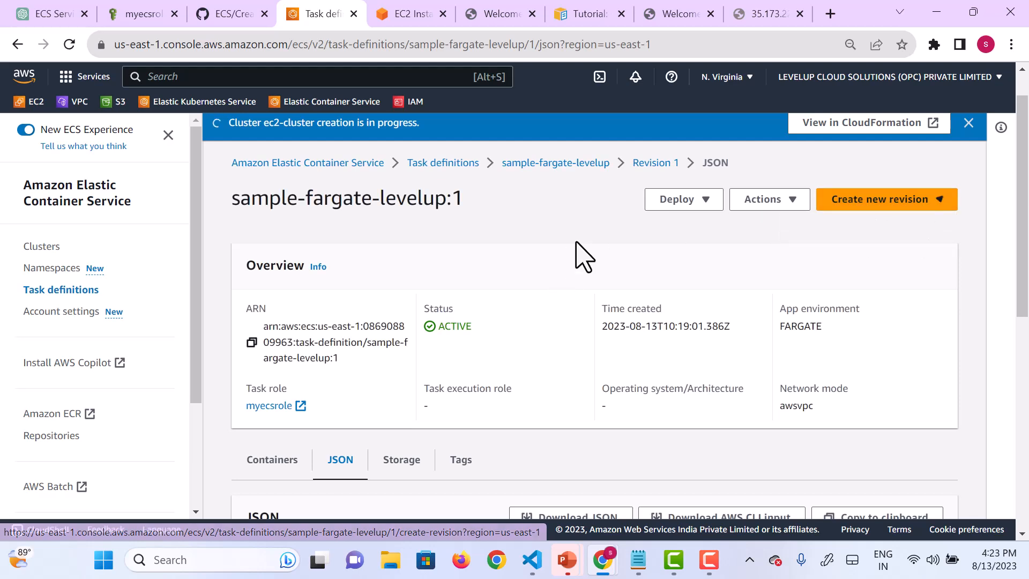
# Step: Start creating a service from the sample-fargate-levelup task definition on ec2-cluster with the EC2 launch type
pyautogui.click(715, 206)
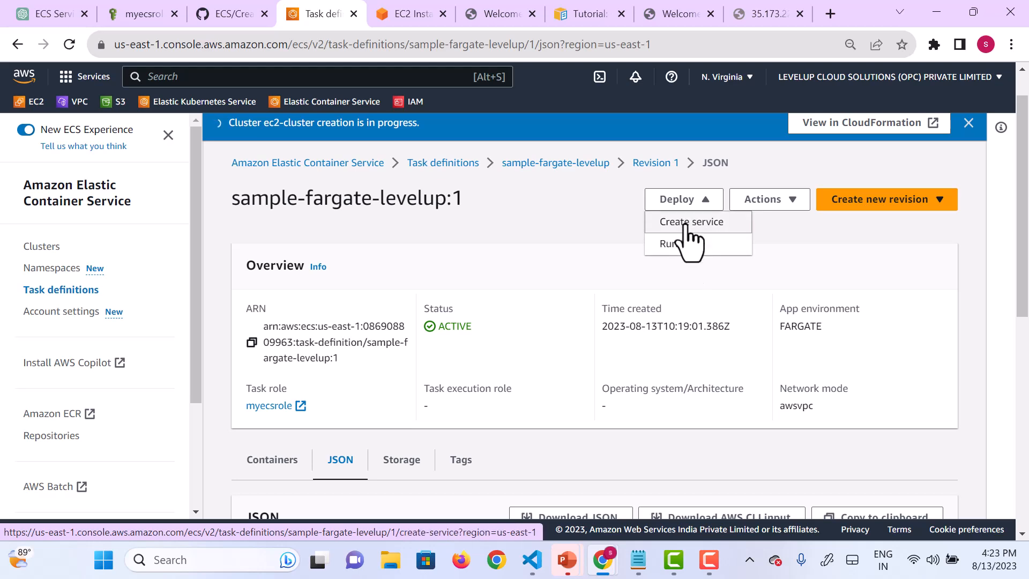
pyautogui.click(687, 225)
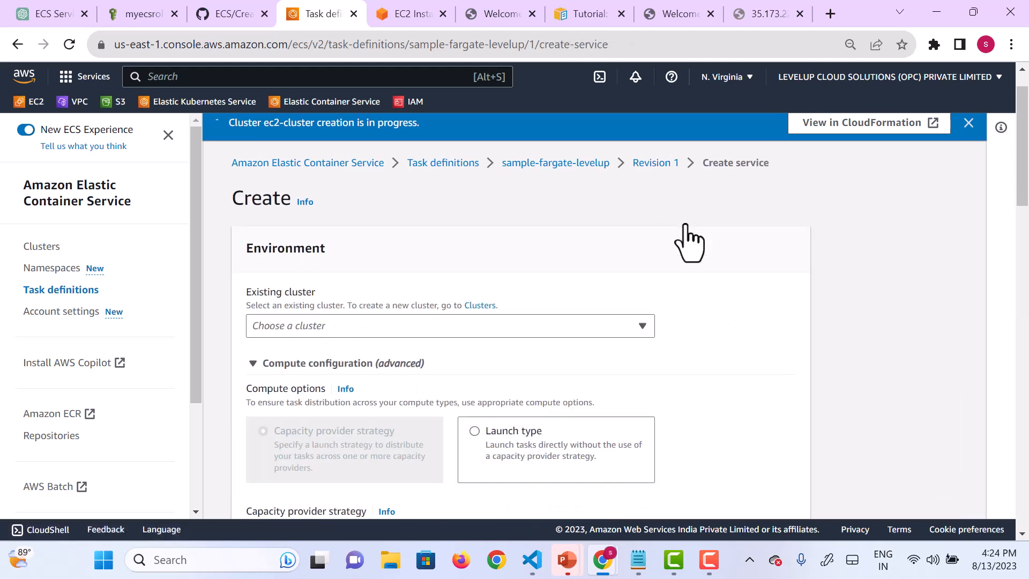
pyautogui.click(464, 329)
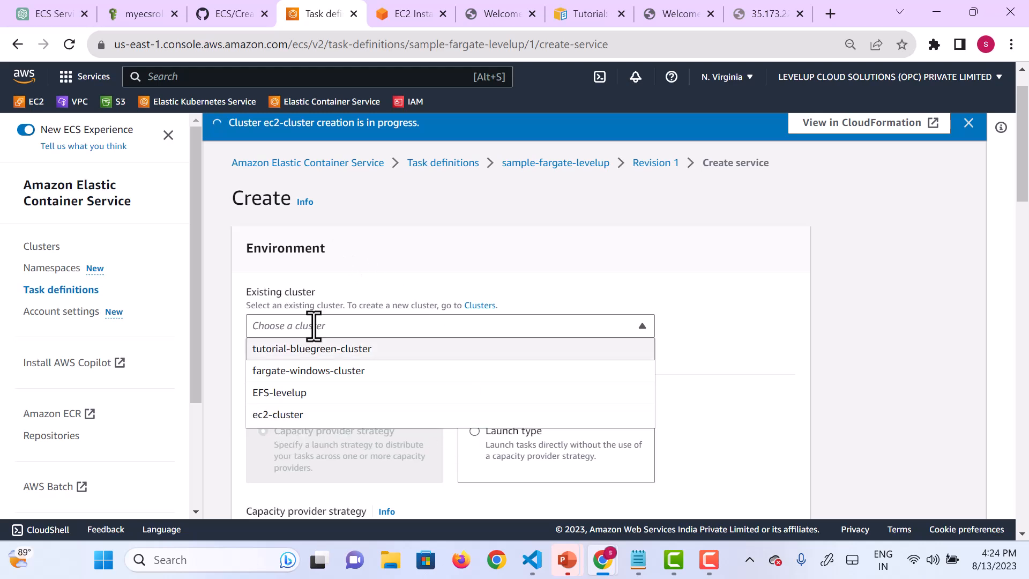
pyautogui.click(283, 415)
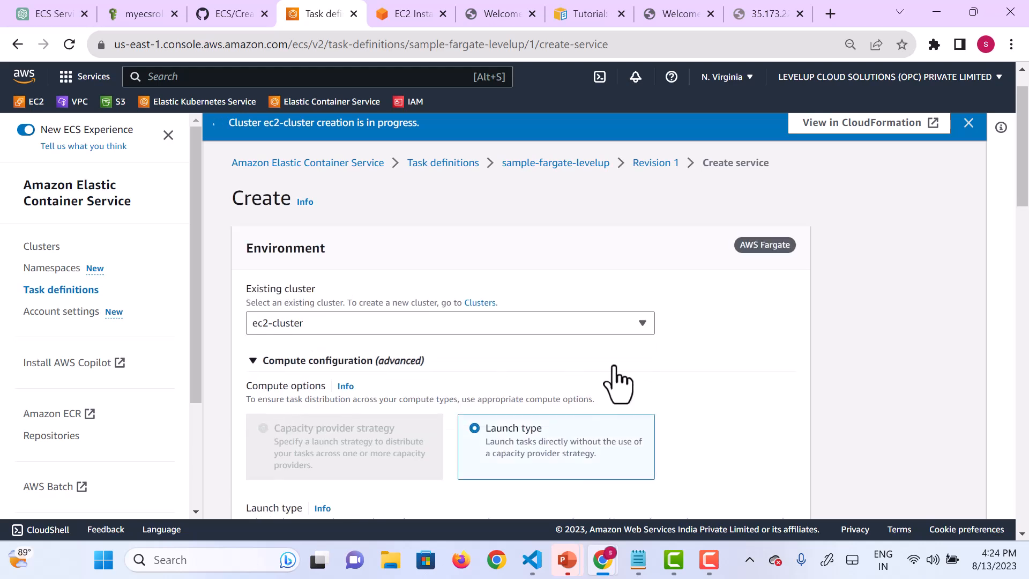
pyautogui.scroll(-2, 616, 384)
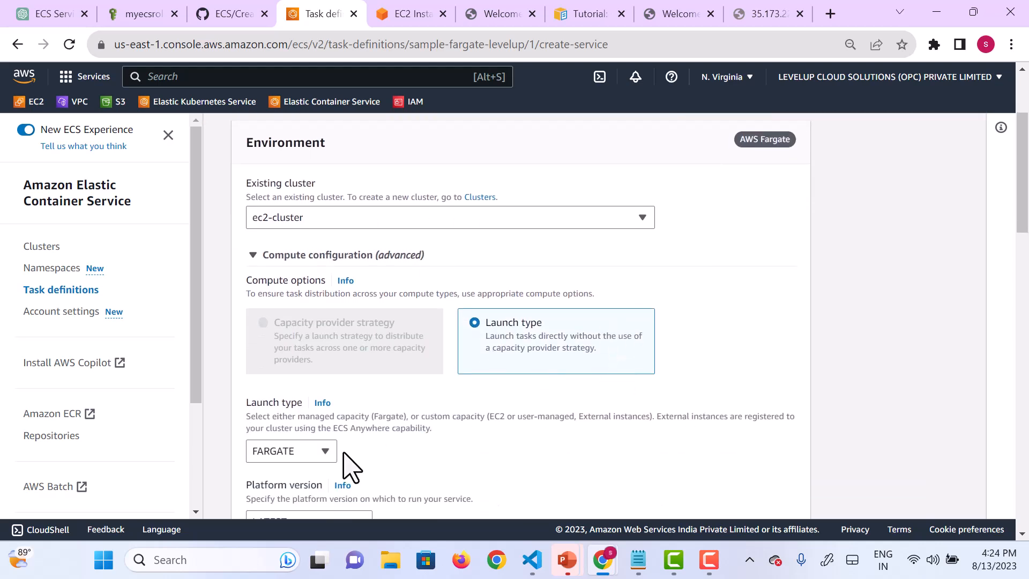
pyautogui.click(323, 453)
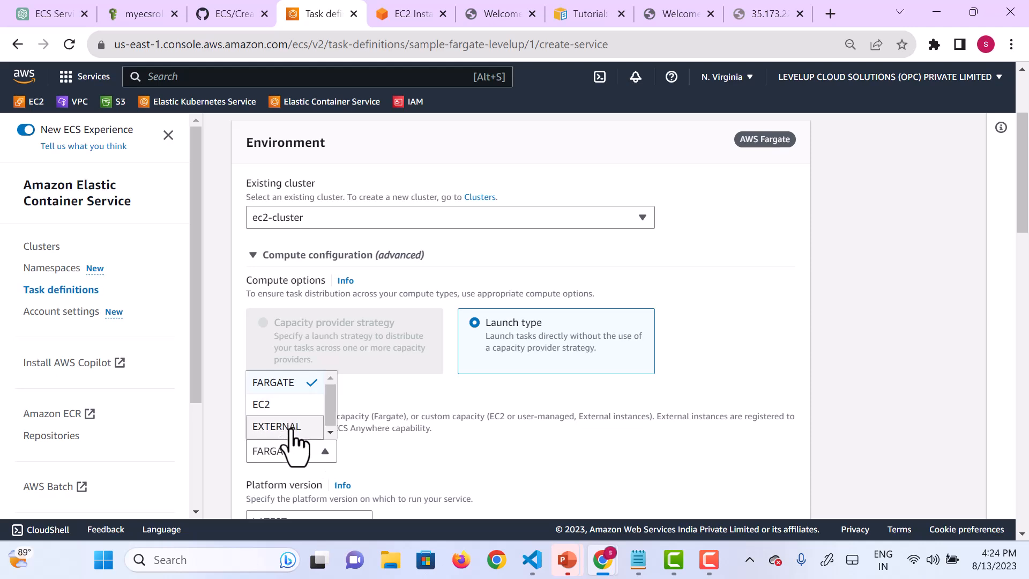
pyautogui.click(274, 412)
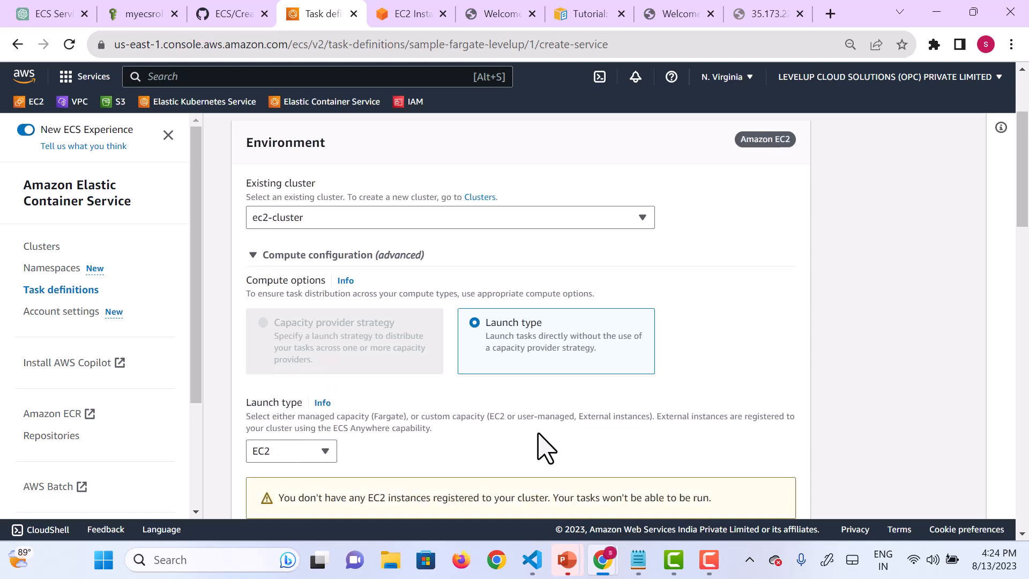
pyautogui.scroll(-3, 545, 448)
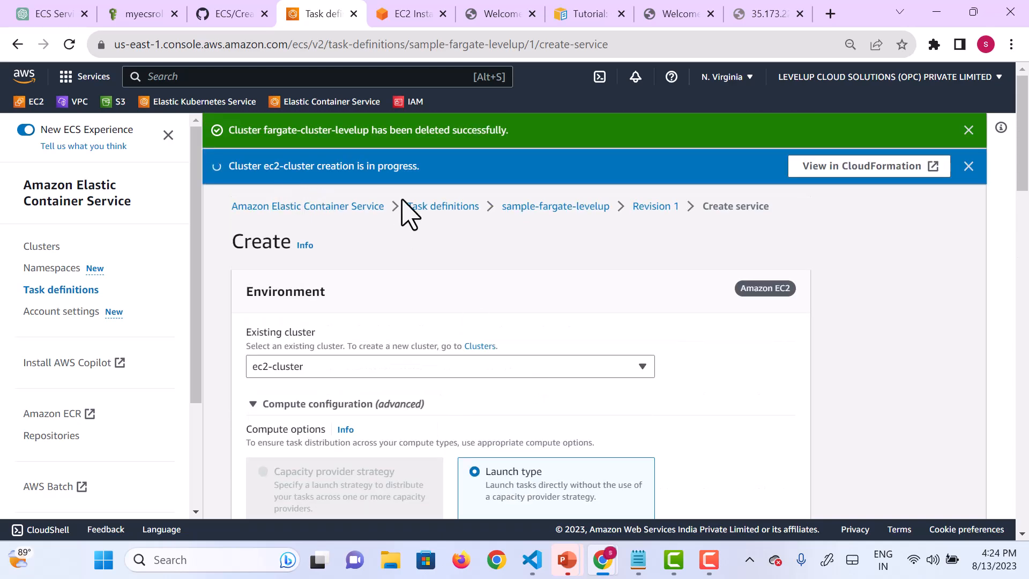
pyautogui.scroll(-3, 514, 384)
pyautogui.scroll(-5, 515, 384)
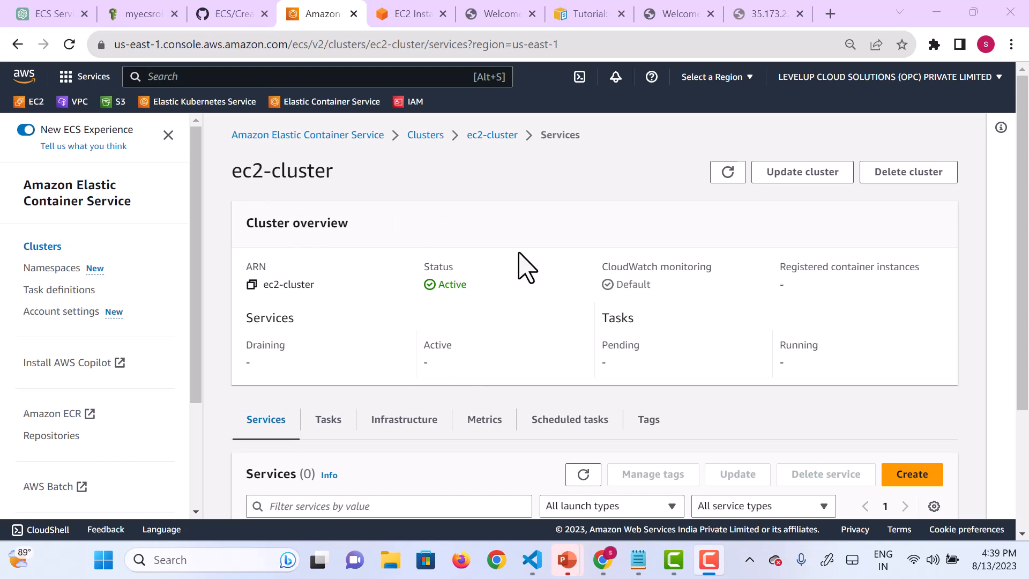
# Step: Review the overview of ec2-cluster and its list of services
pyautogui.scroll(-3, 530, 276)
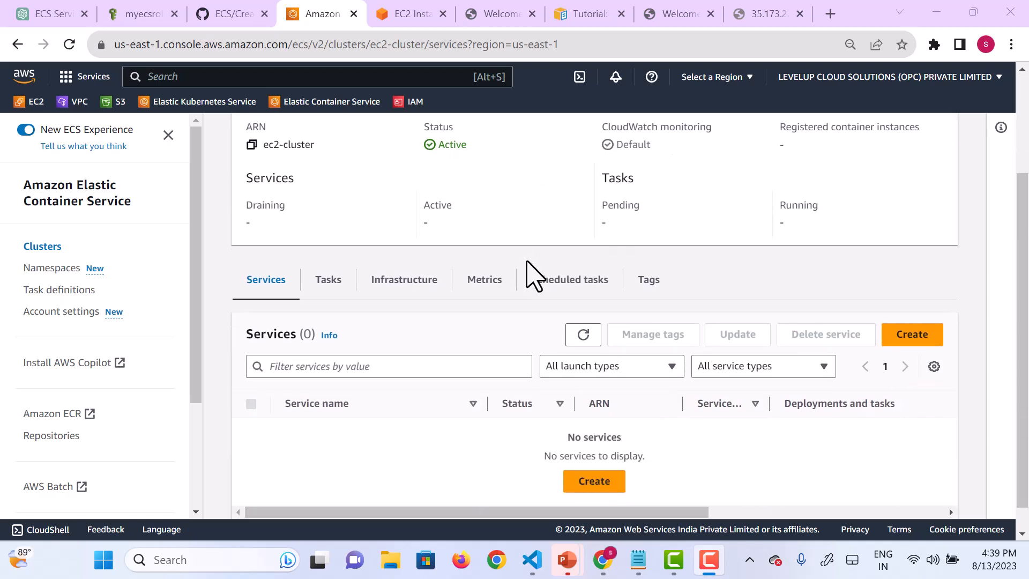
pyautogui.scroll(4, 531, 276)
pyautogui.scroll(-1, 530, 276)
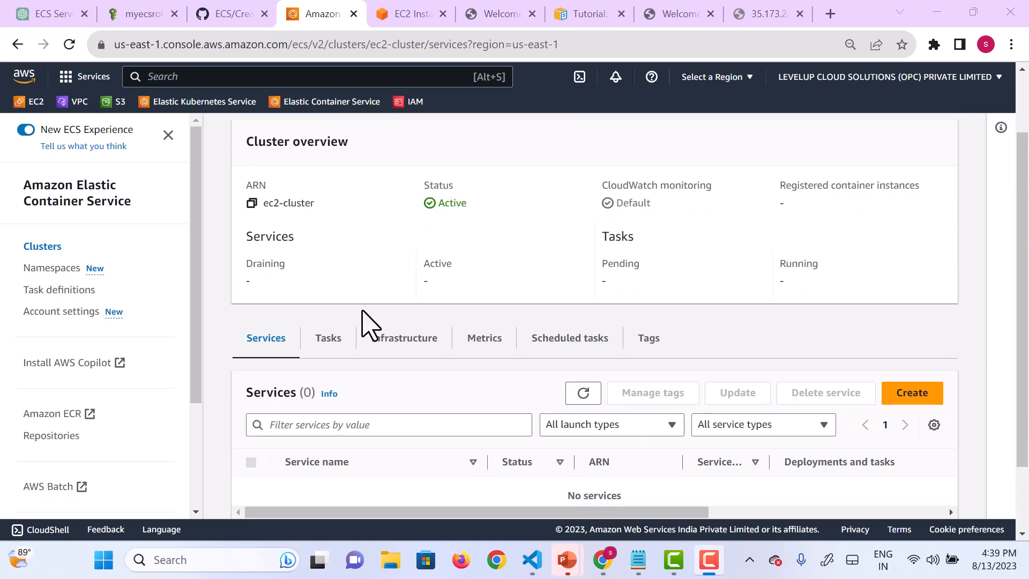
pyautogui.scroll(1, 661, 259)
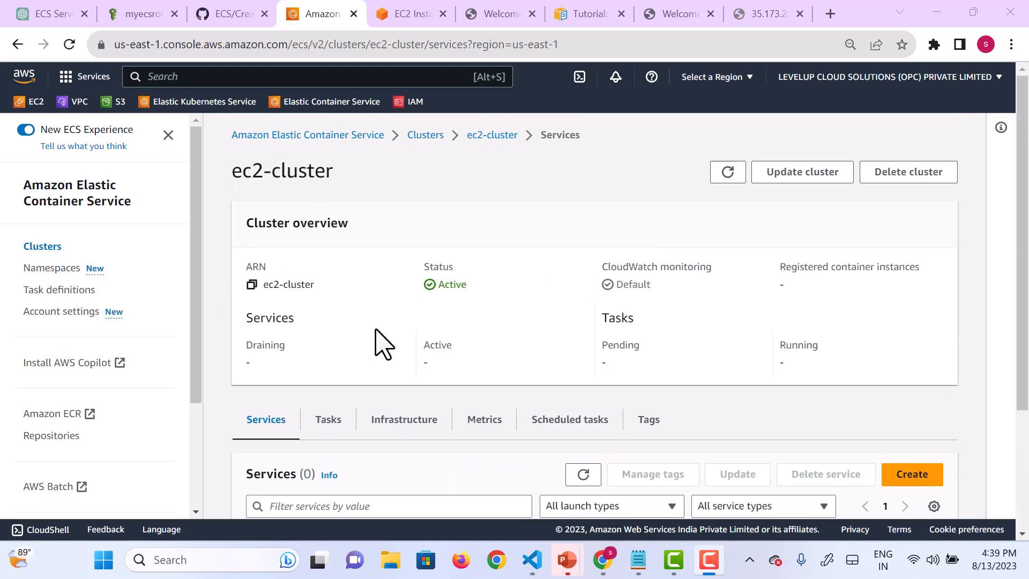
# Step: Examine the infrastructure of ec2-cluster, including its capacity providers and container instances
pyautogui.scroll(-1, 292, 437)
pyautogui.click(389, 364)
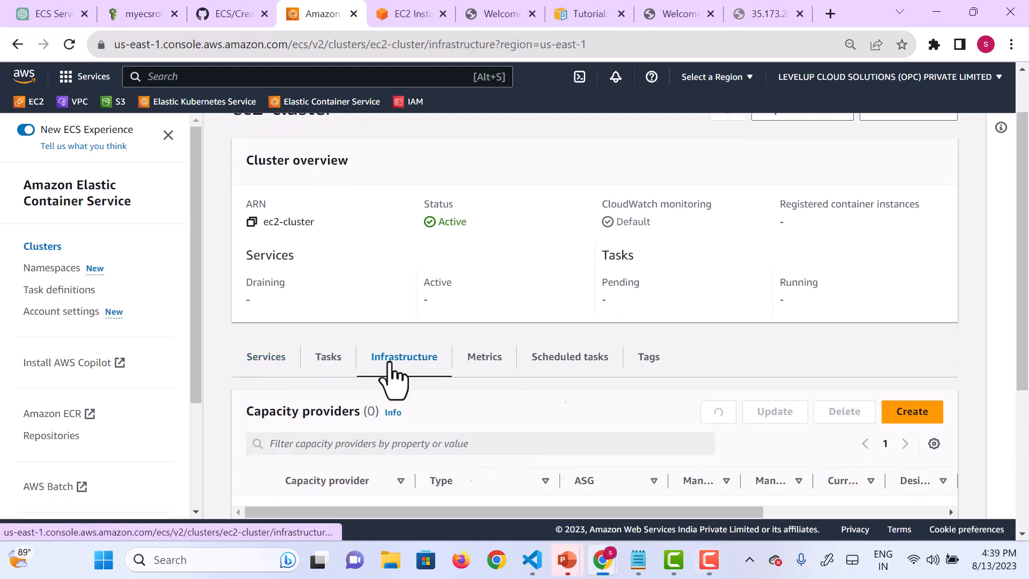
pyautogui.scroll(-3, 436, 399)
pyautogui.scroll(-2, 443, 405)
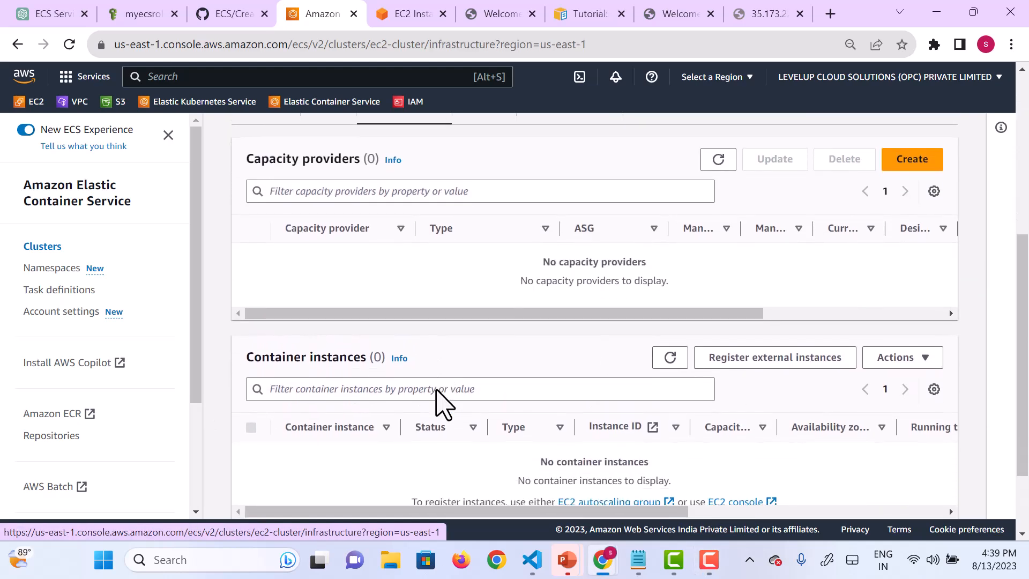
pyautogui.scroll(4, 443, 405)
pyautogui.scroll(-3, 443, 405)
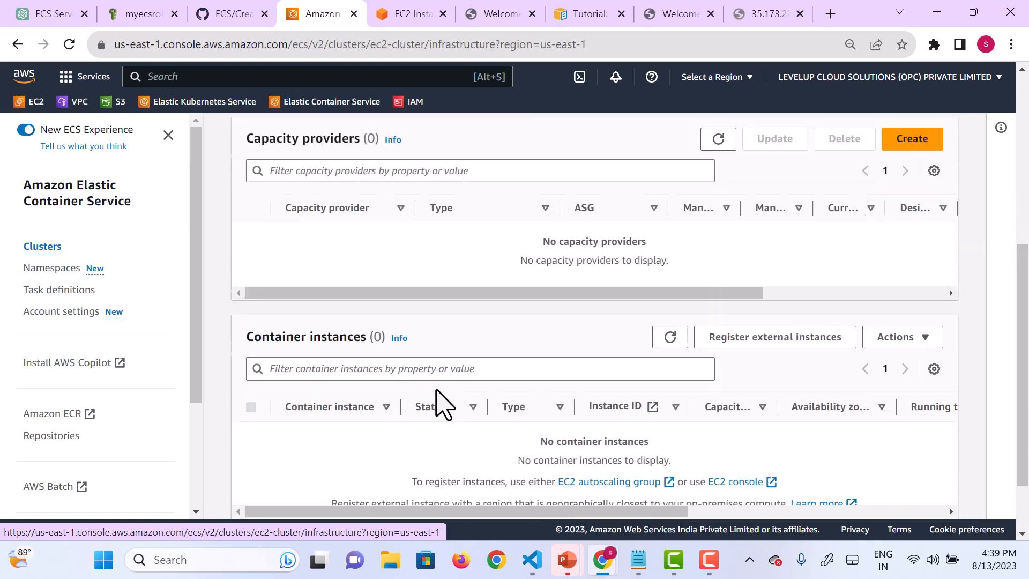
pyautogui.scroll(3, 436, 398)
pyautogui.scroll(-2, 436, 402)
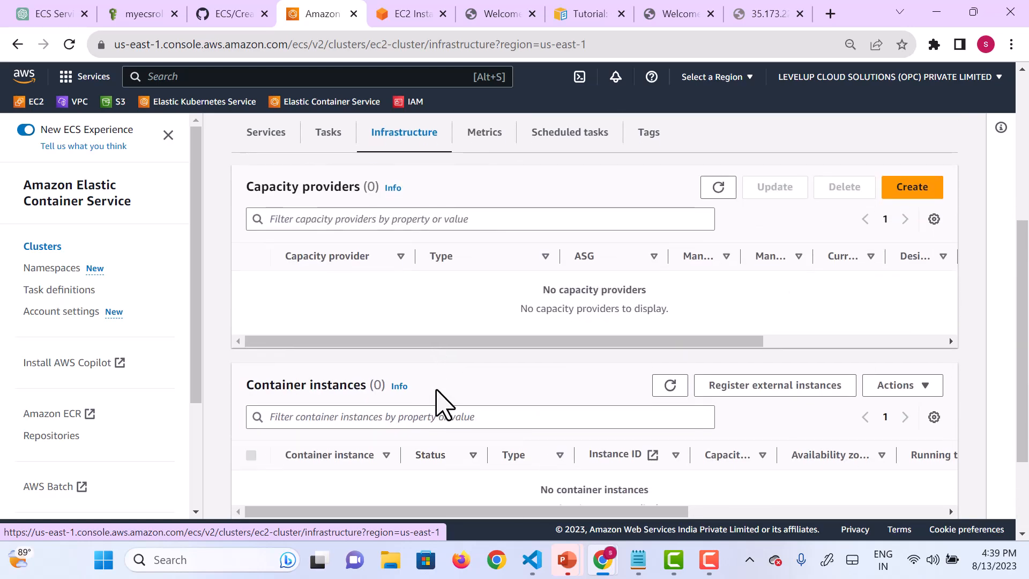
pyautogui.scroll(3, 544, 349)
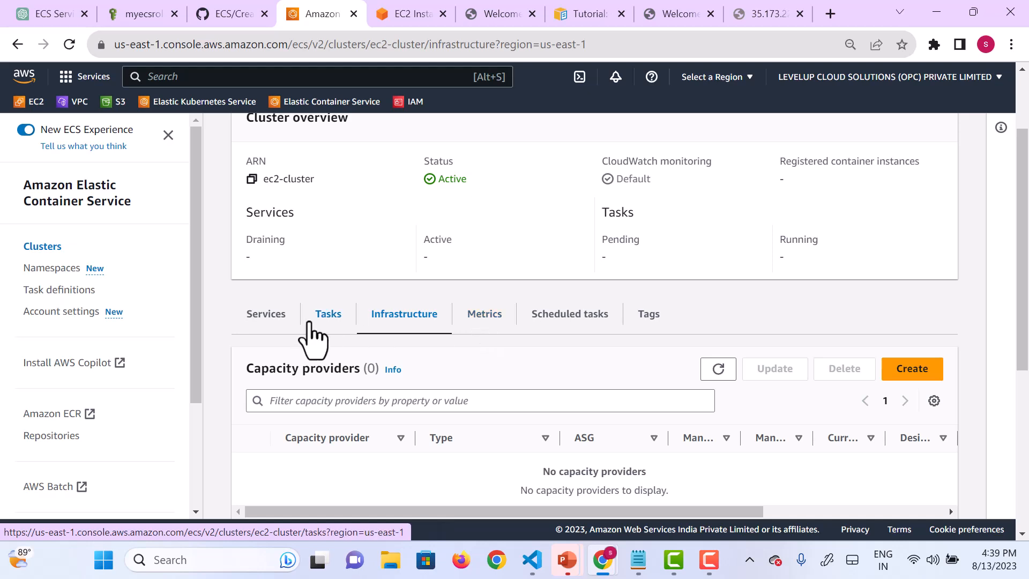
# Step: View the CPU and memory utilization metrics of ec2-cluster and return to its services
pyautogui.click(484, 319)
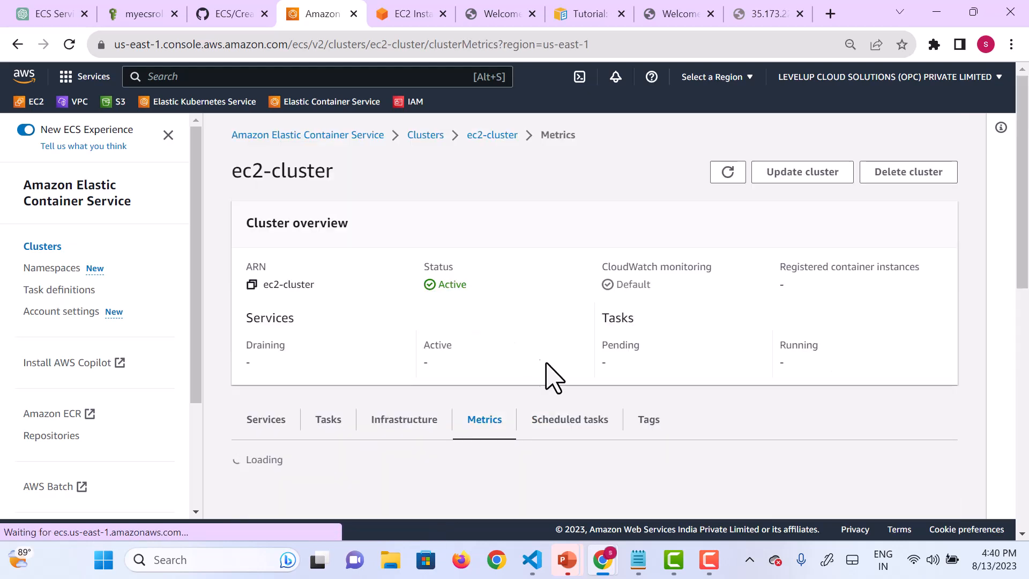
pyautogui.scroll(-2, 550, 375)
pyautogui.scroll(-1, 551, 375)
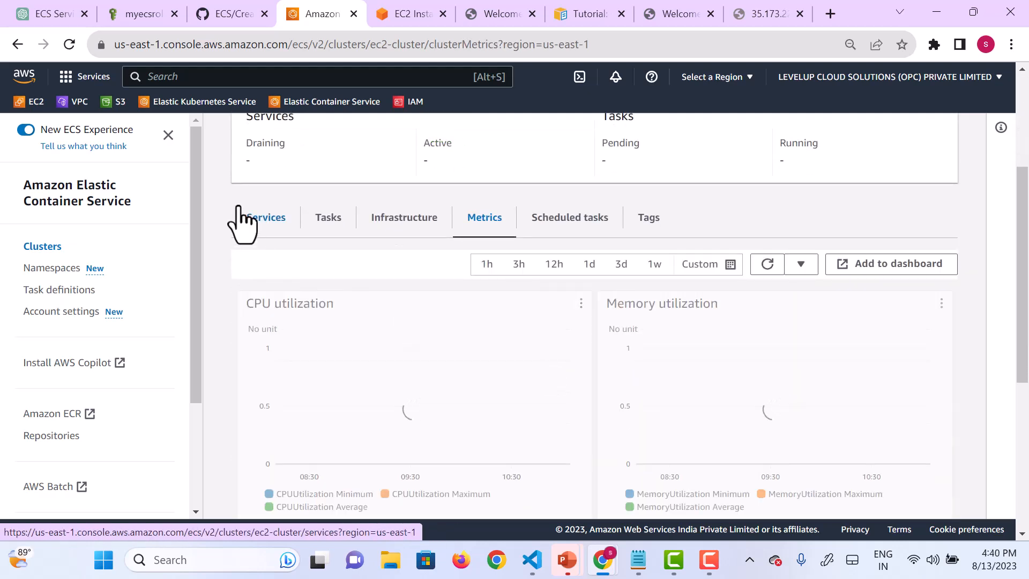
pyautogui.click(263, 229)
pyautogui.scroll(1, 476, 360)
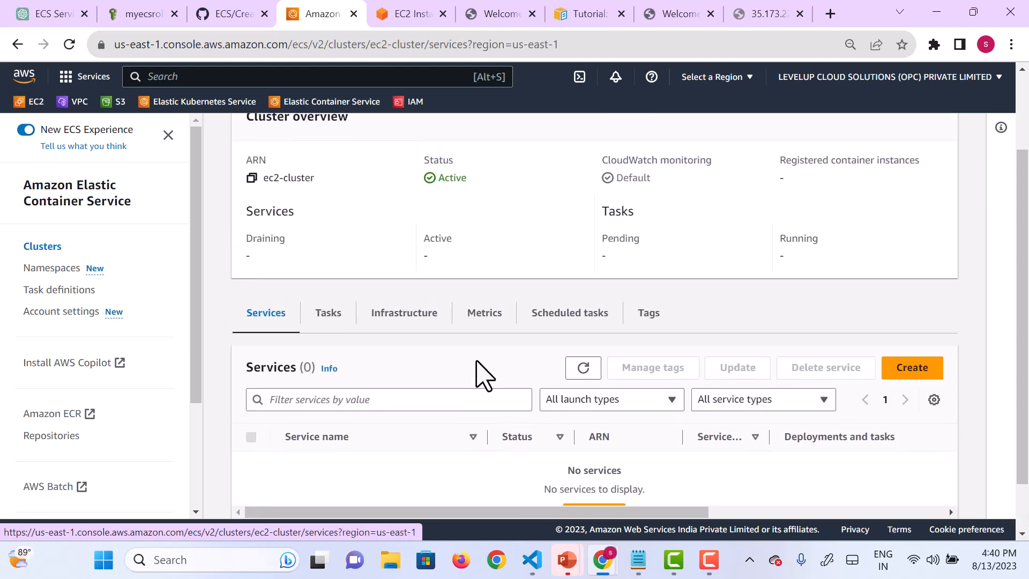
# Step: Start a new task run on ec2-cluster and set its launch type to EC2
pyautogui.click(347, 328)
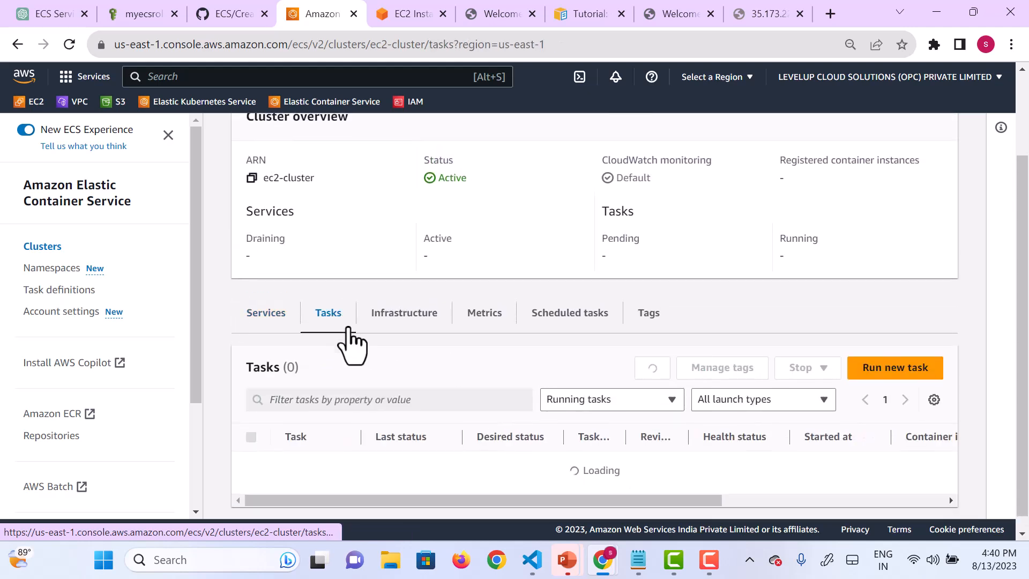
pyautogui.click(863, 372)
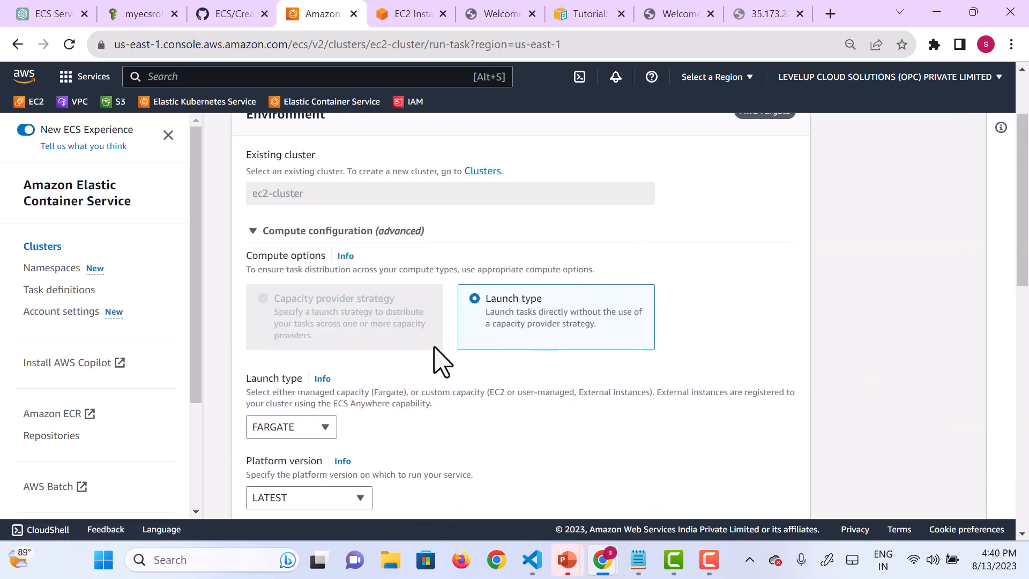
pyautogui.scroll(2, 434, 356)
pyautogui.scroll(-3, 433, 360)
pyautogui.scroll(3, 433, 360)
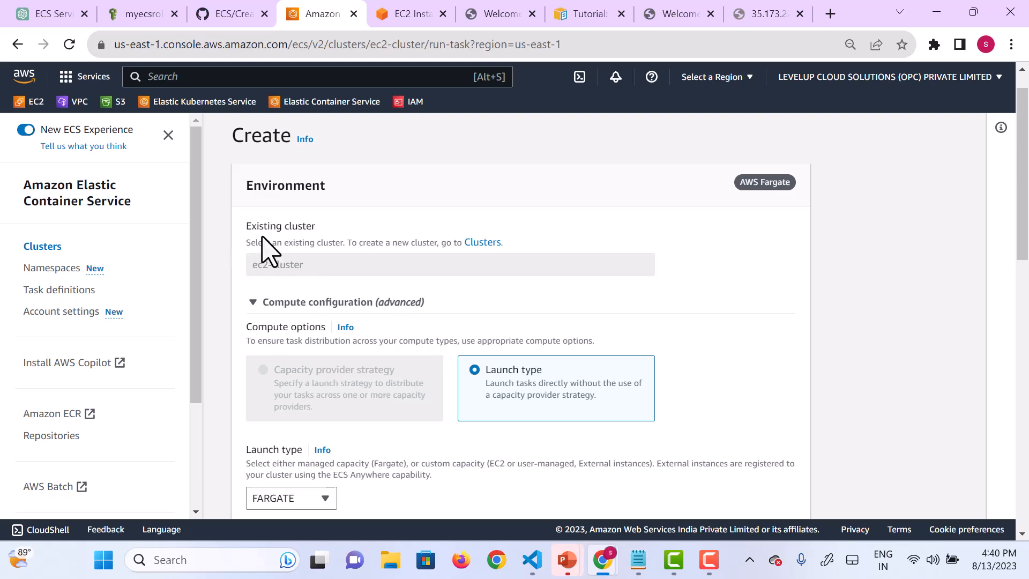
pyautogui.scroll(-3, 421, 321)
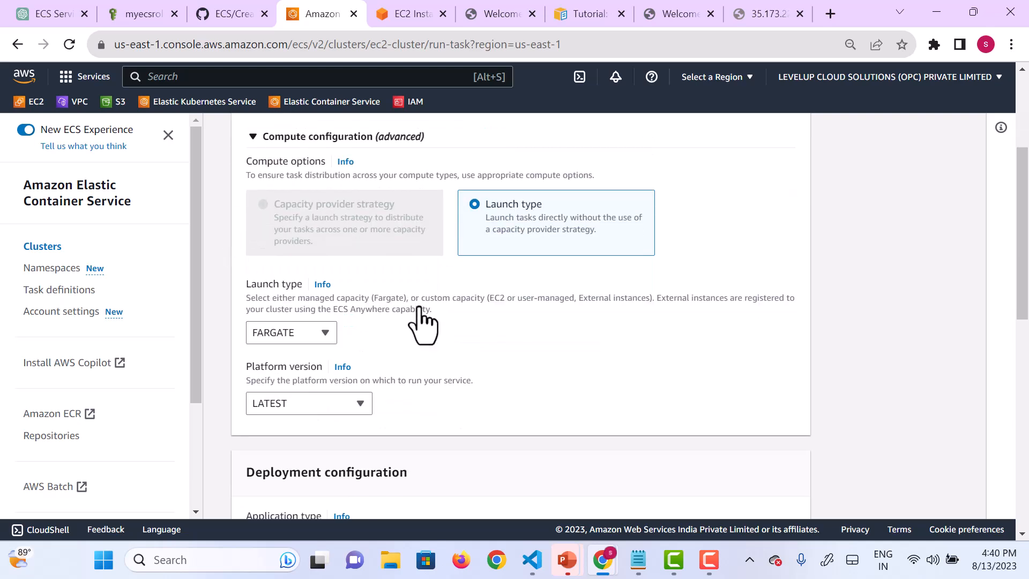
pyautogui.click(324, 342)
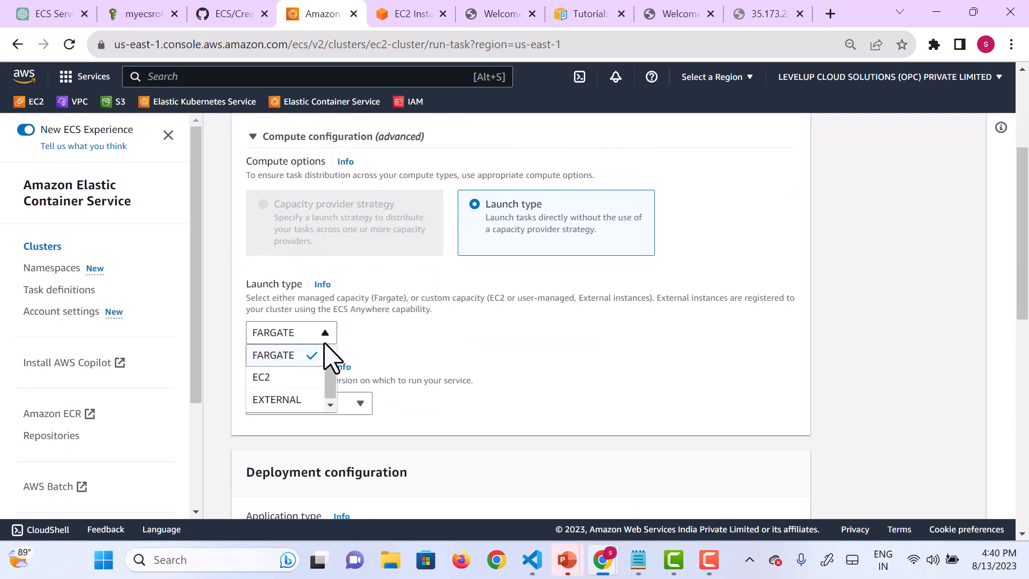
pyautogui.click(301, 375)
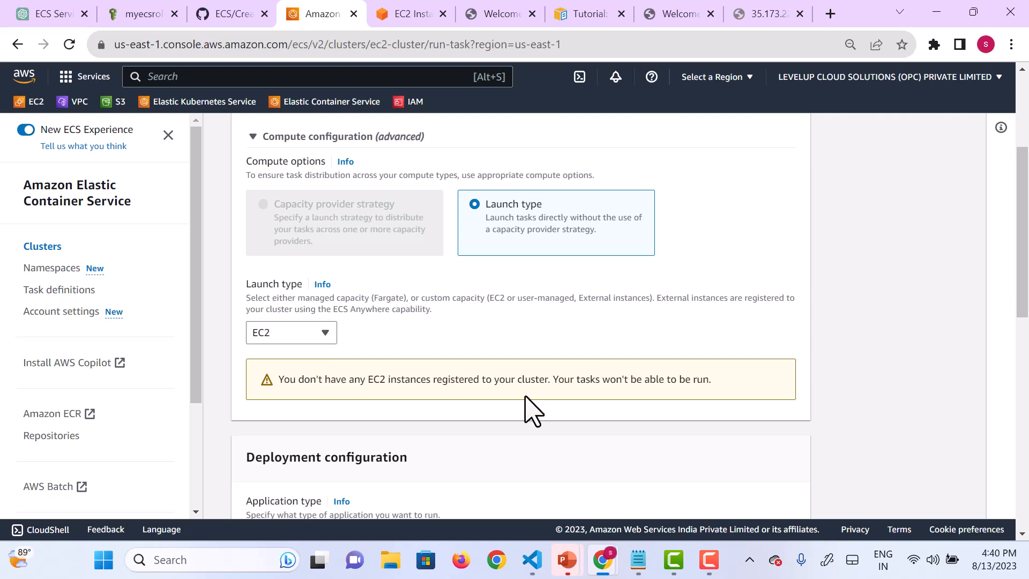
# Step: Review the new task's compute and deployment configuration and switch to the EC2 Instance Connect terminal
pyautogui.scroll(-4, 527, 409)
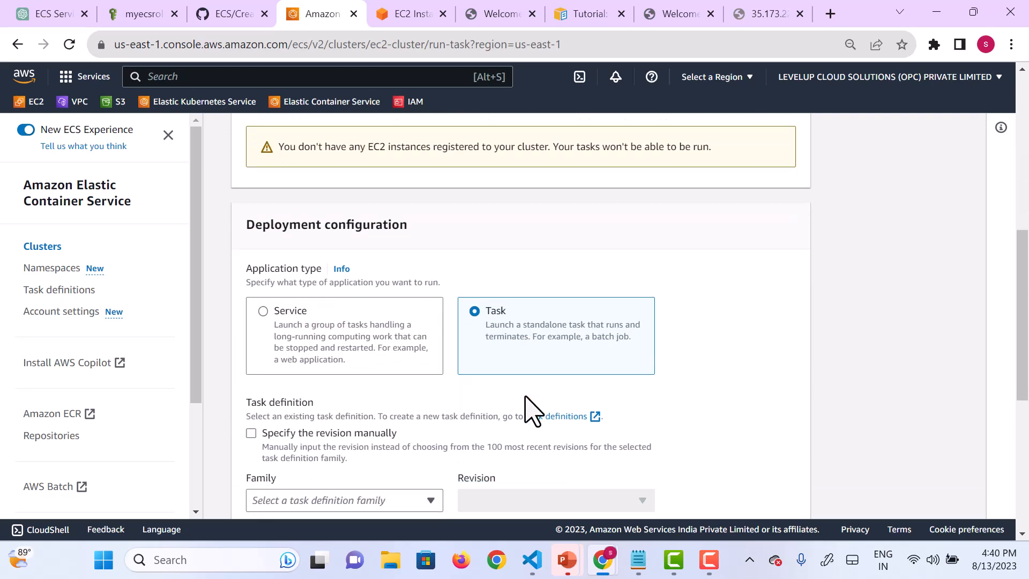
pyautogui.scroll(4, 374, 432)
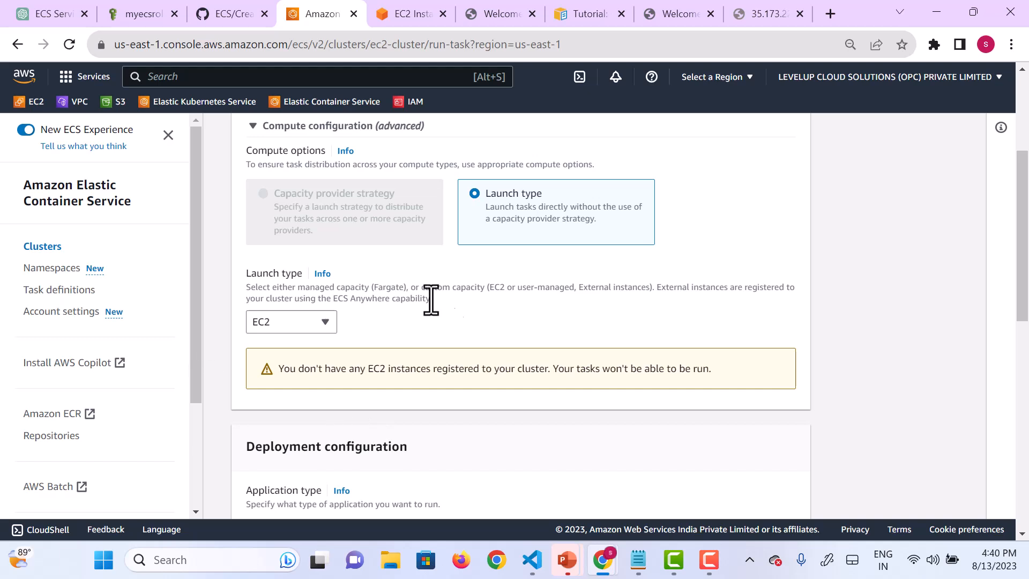
pyautogui.scroll(2, 509, 365)
pyautogui.scroll(2, 508, 365)
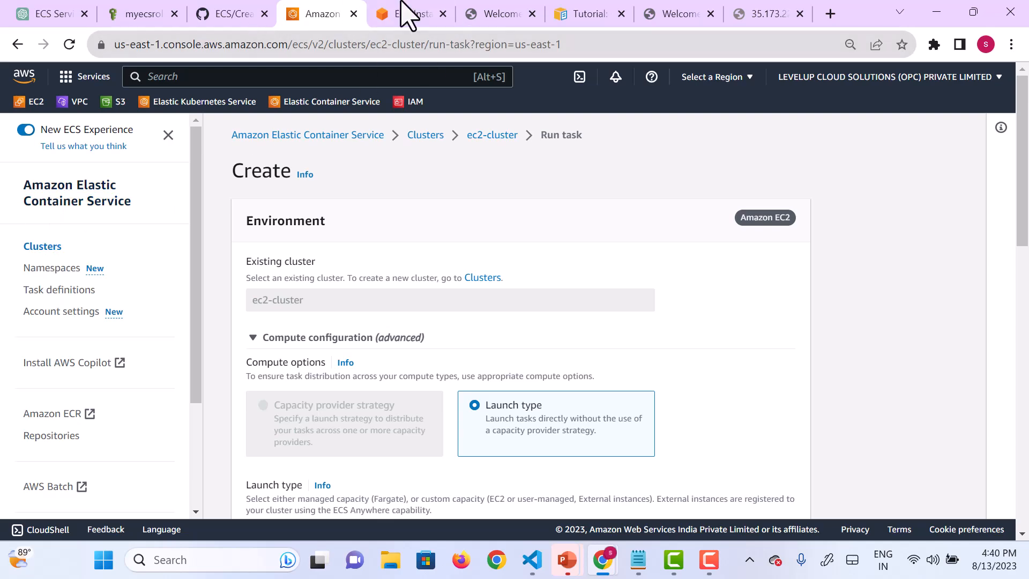
pyautogui.click(408, 22)
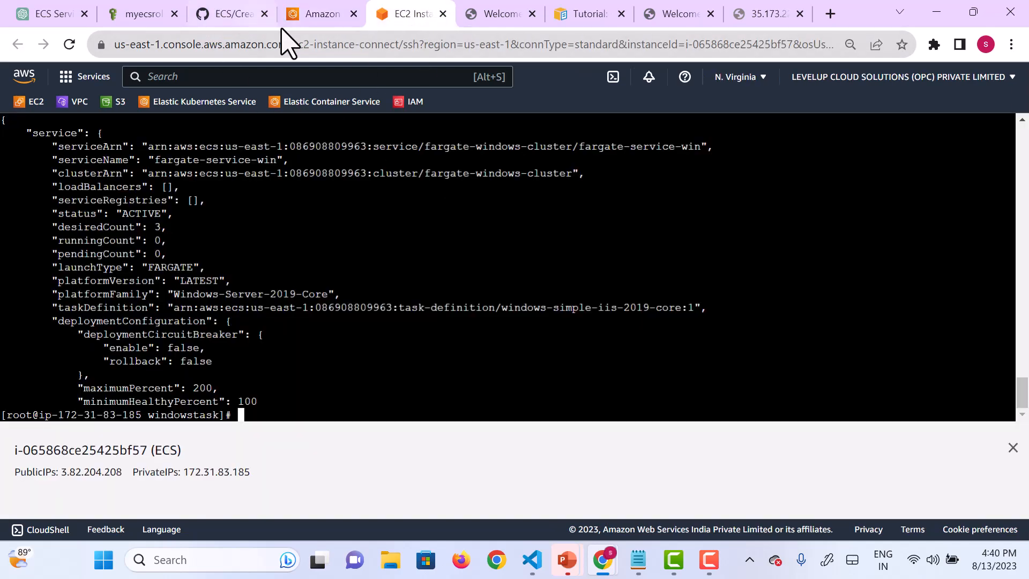
# Step: Open the summary of the running EC2 instance named ECS
pyautogui.click(30, 103)
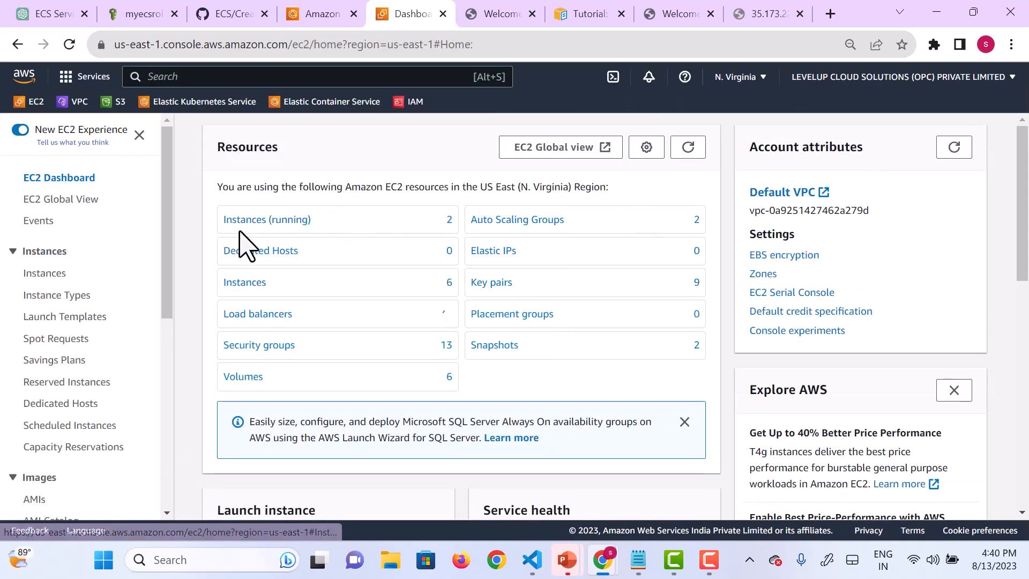
pyautogui.click(260, 222)
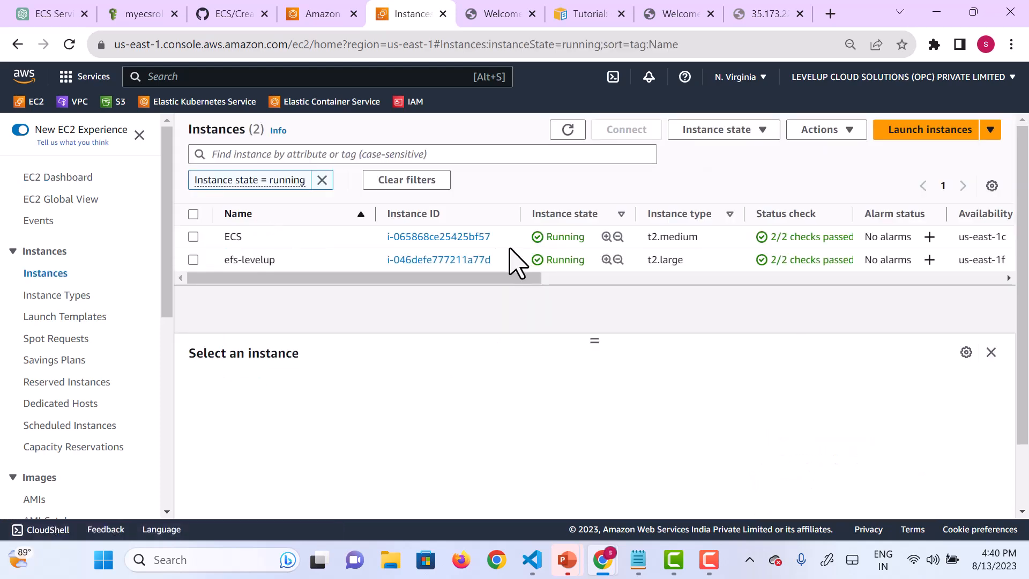
pyautogui.click(413, 239)
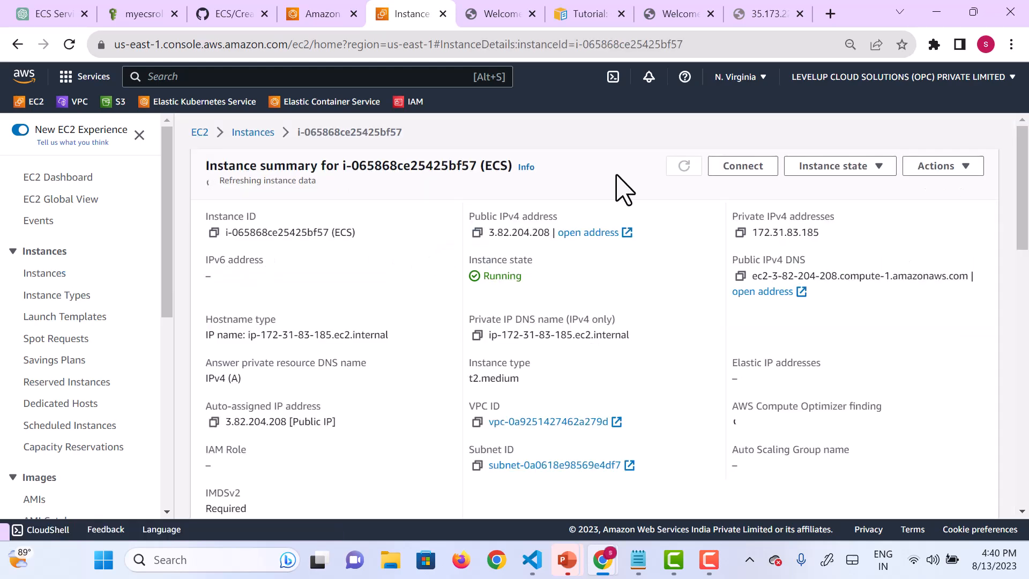
# Step: Return to ec2-cluster in Elastic Container Service and review its overview and services
pyautogui.click(319, 16)
pyautogui.click(426, 135)
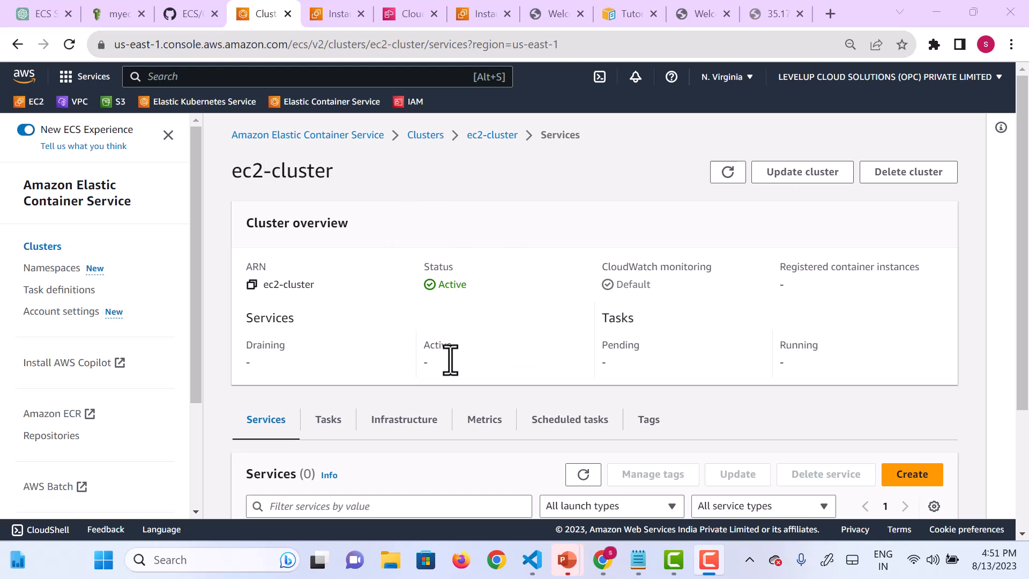
pyautogui.scroll(-3, 450, 359)
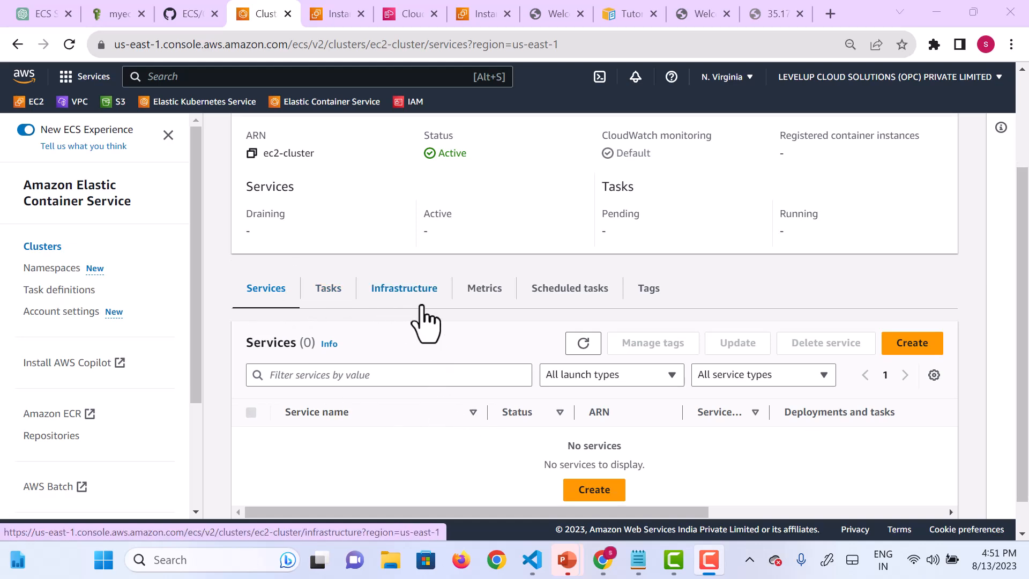
# Step: Check the EC2 instances list and the ECS instance summary, and go back to ec2-cluster
pyautogui.click(332, 16)
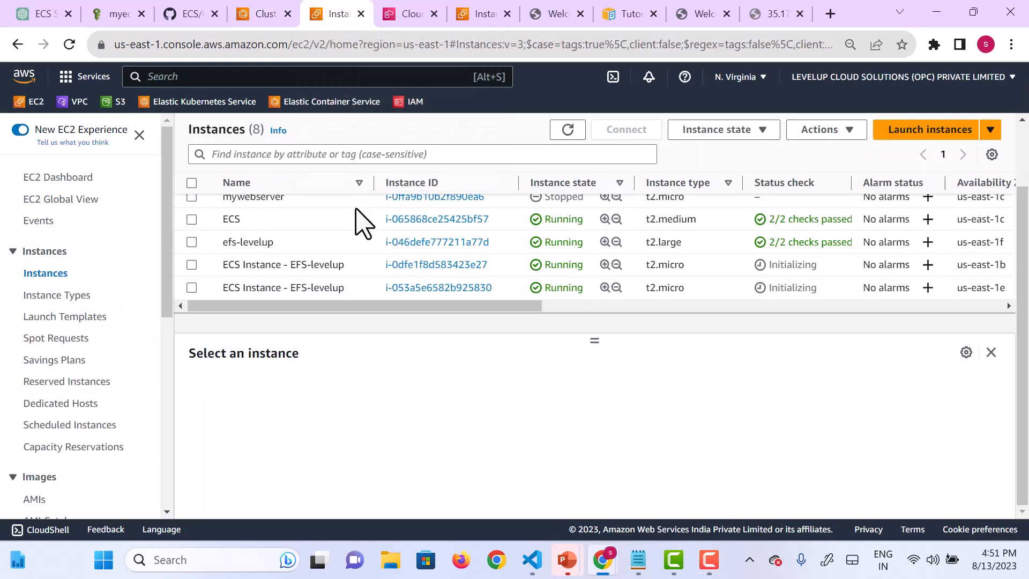
pyautogui.scroll(2, 356, 220)
pyautogui.scroll(-2, 355, 219)
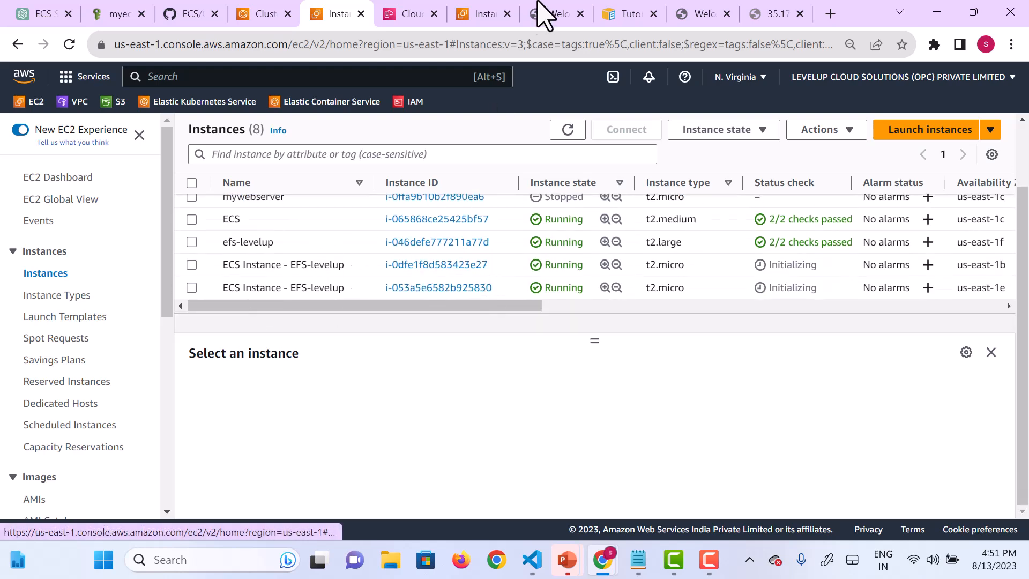
pyautogui.click(472, 19)
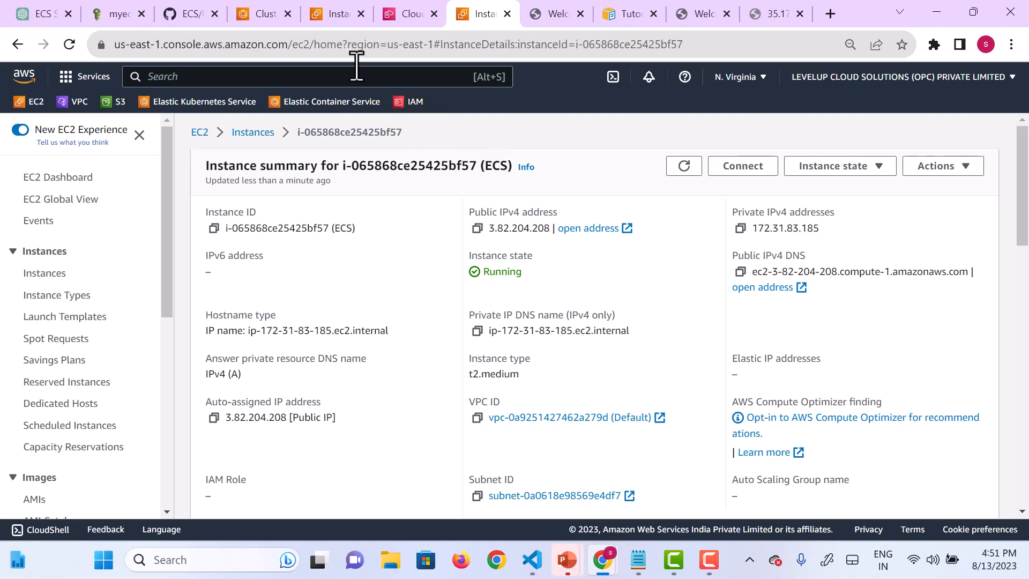
pyautogui.click(339, 18)
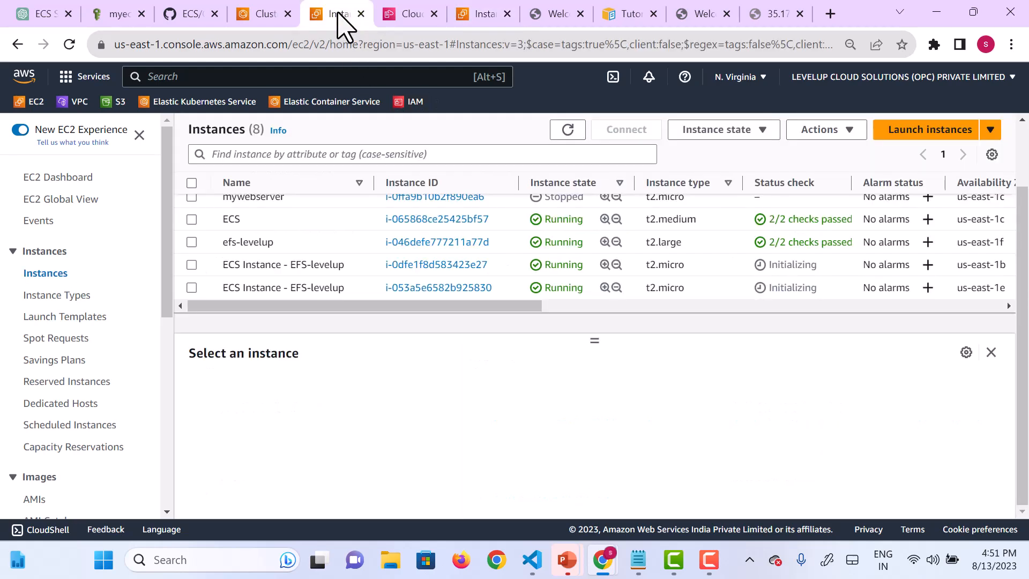
pyautogui.click(244, 15)
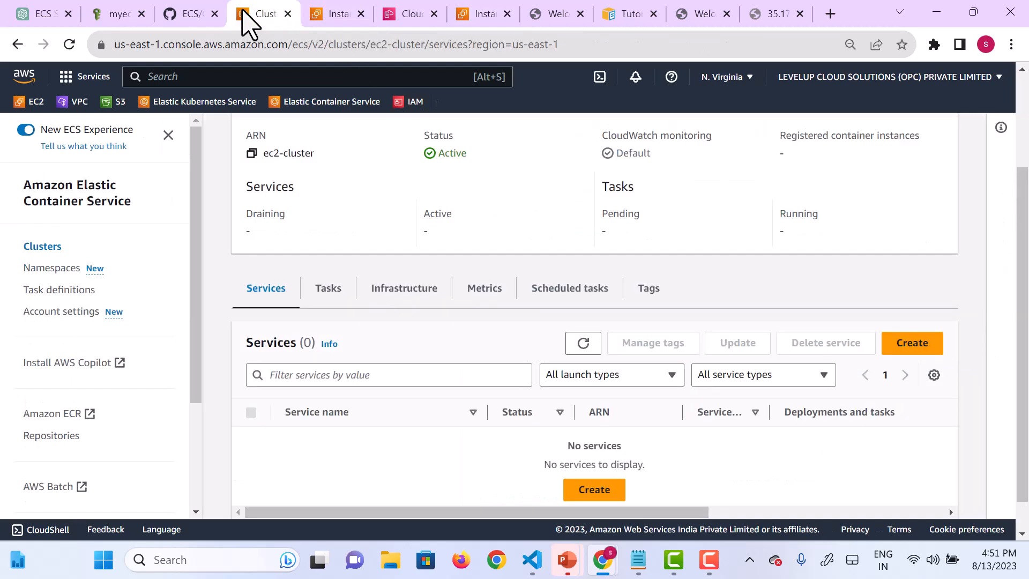
# Step: Examine the mydemo capacity provider's scaling and size values in the infrastructure of ec2-cluster
pyautogui.click(401, 293)
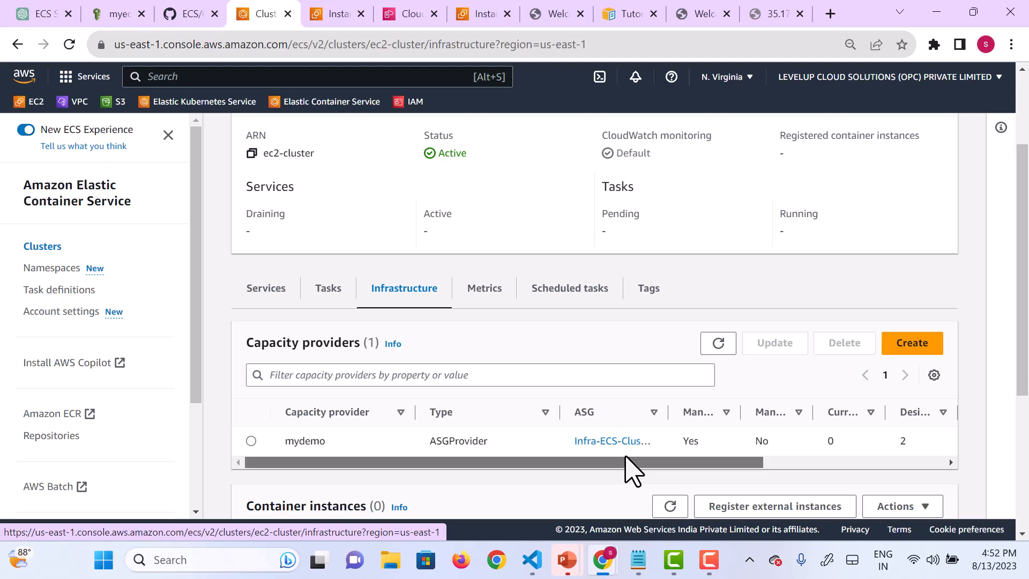
pyautogui.moveTo(625, 468); pyautogui.dragTo(763, 472)
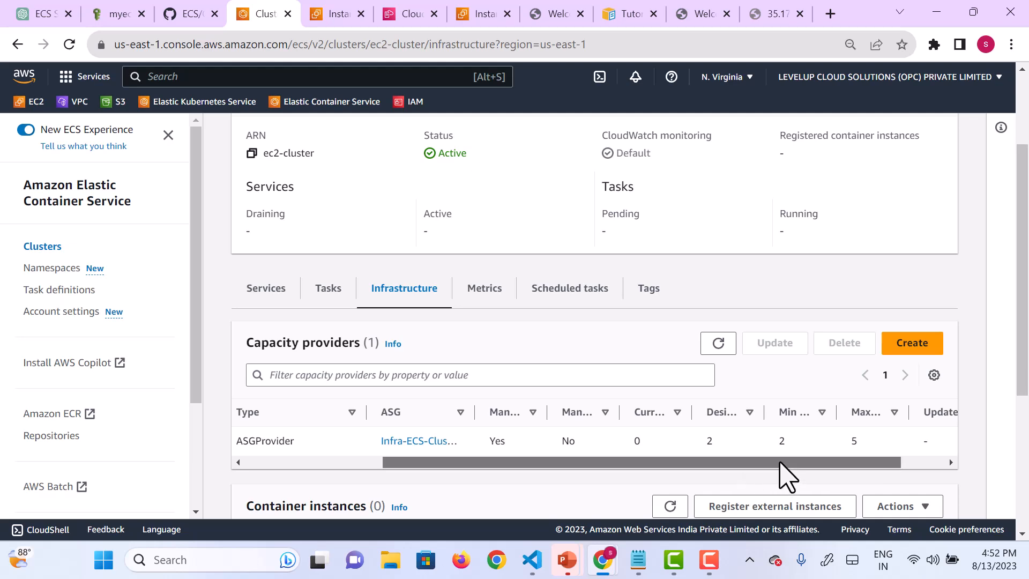
pyautogui.moveTo(780, 462); pyautogui.dragTo(776, 460)
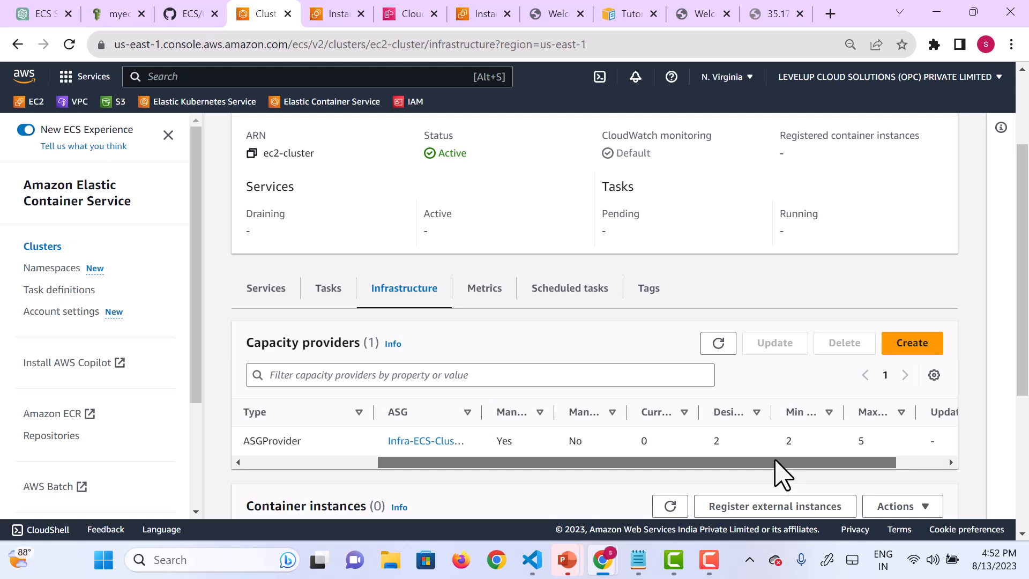
# Step: Open the Auto Scaling group behind the mydemo capacity provider and review its group details, launch template and tags
pyautogui.click(434, 443)
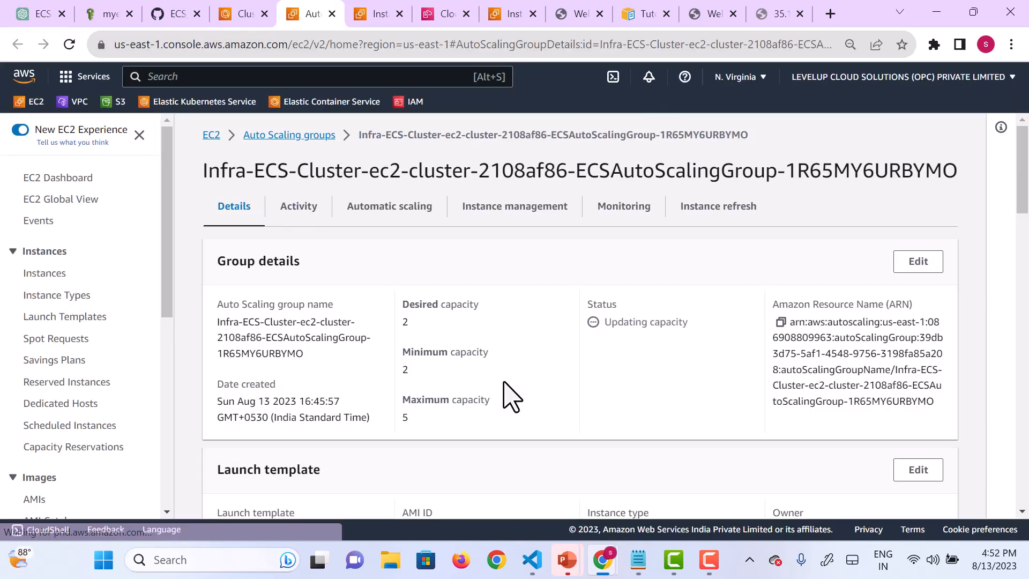
pyautogui.scroll(-1, 504, 382)
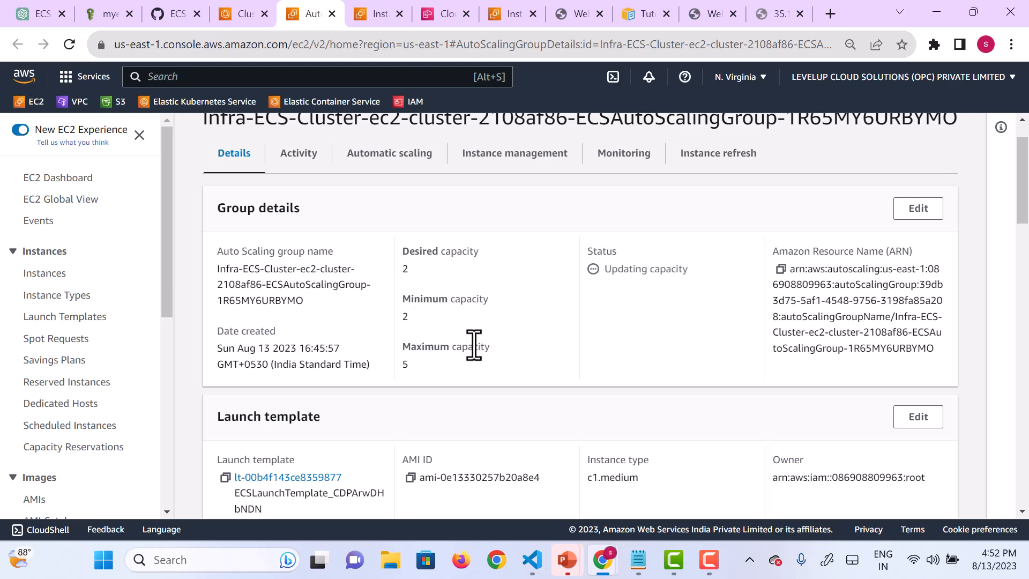
pyautogui.scroll(-13, 527, 377)
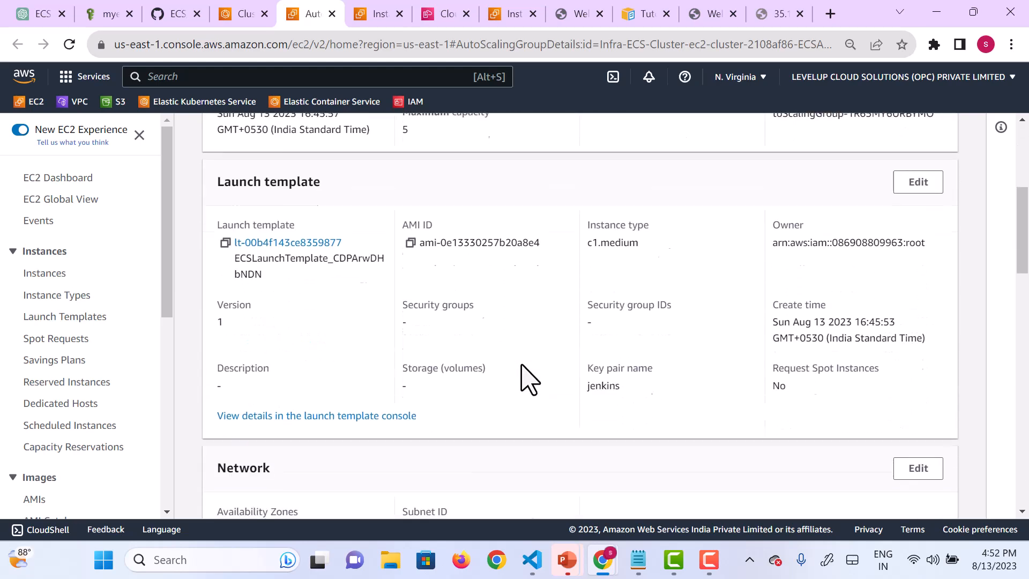
pyautogui.scroll(-5, 527, 378)
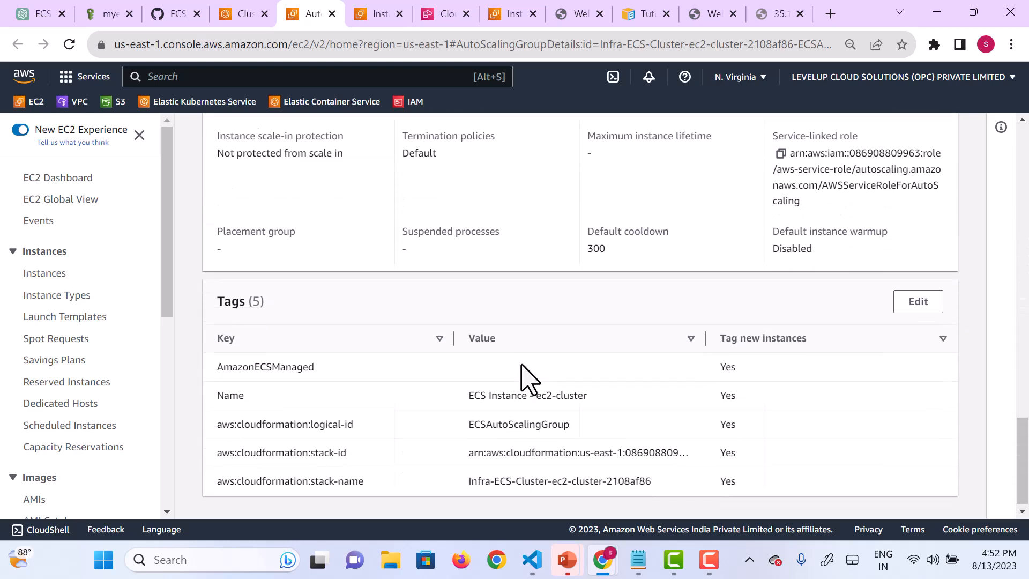
pyautogui.scroll(20, 528, 378)
# Step: Review the Auto Scaling group's dynamic scaling policy and leave for the EC2 dashboard
pyautogui.click(374, 209)
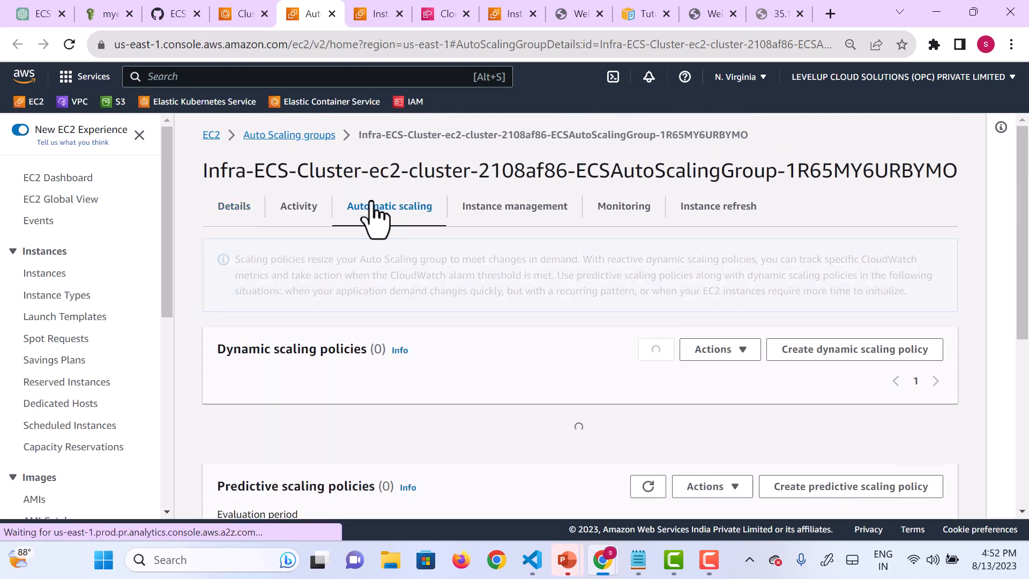
pyautogui.scroll(-3, 566, 393)
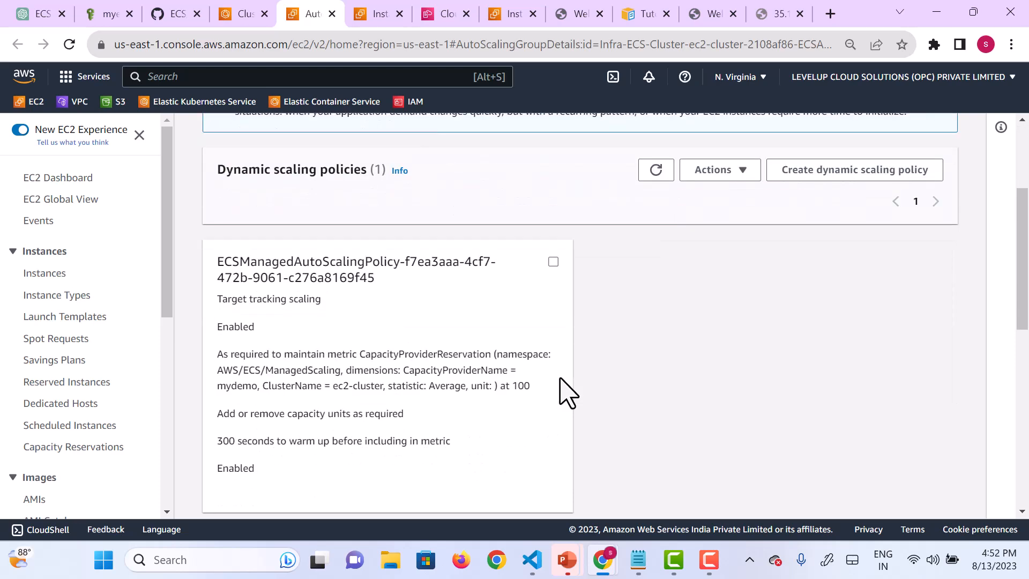
pyautogui.scroll(-1, 559, 378)
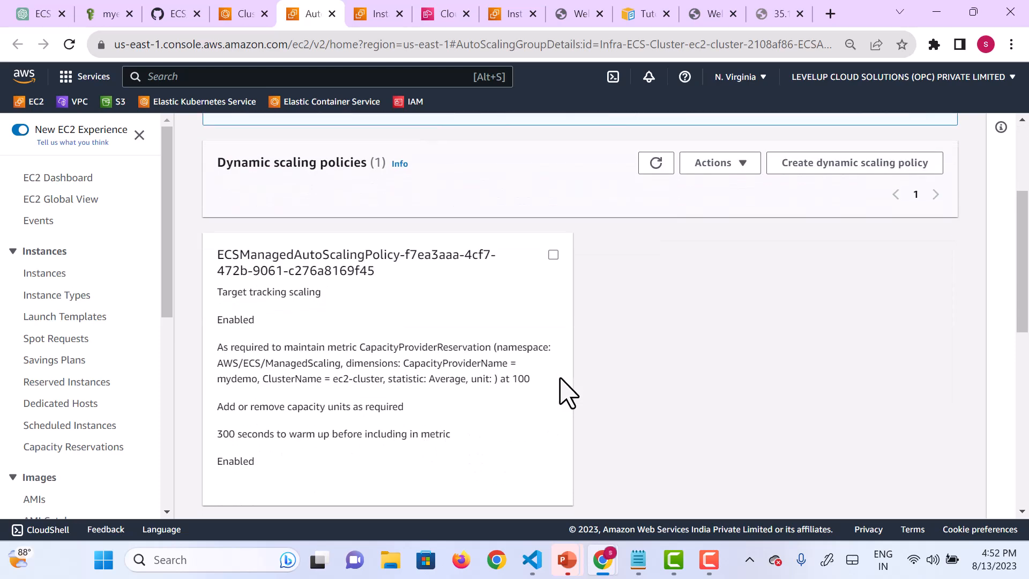
pyautogui.scroll(2, 566, 392)
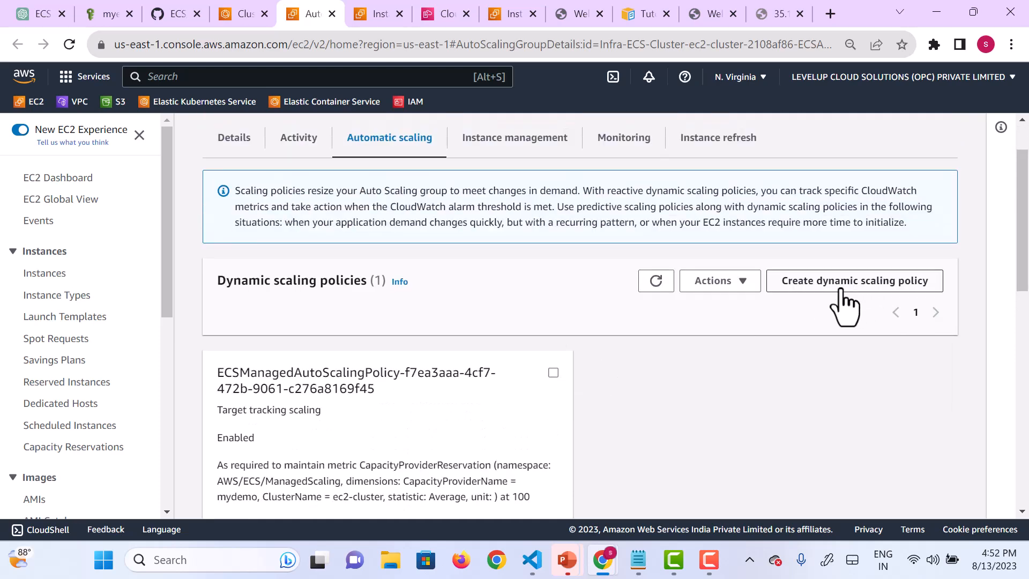
pyautogui.scroll(1, 431, 245)
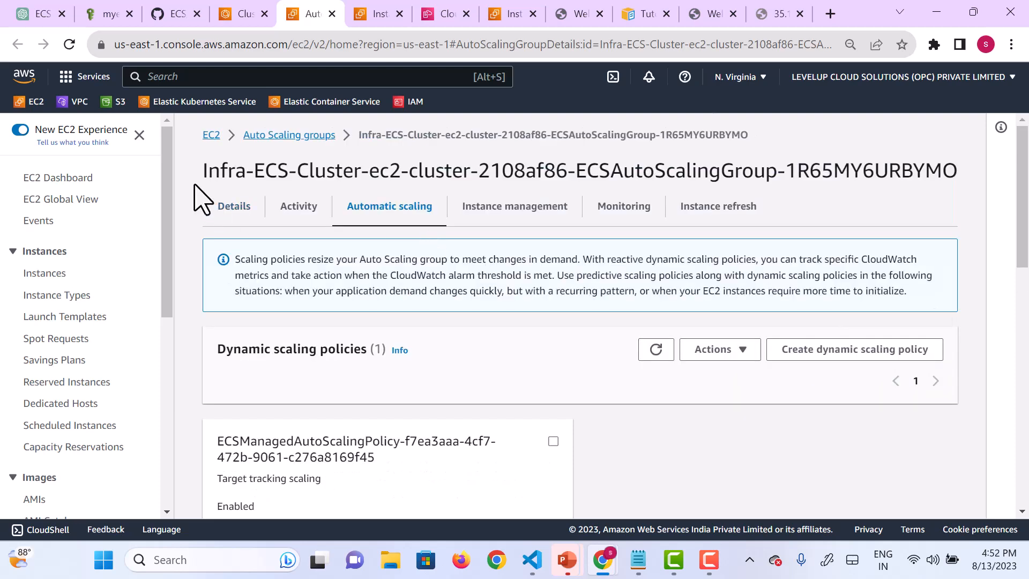
pyautogui.click(214, 135)
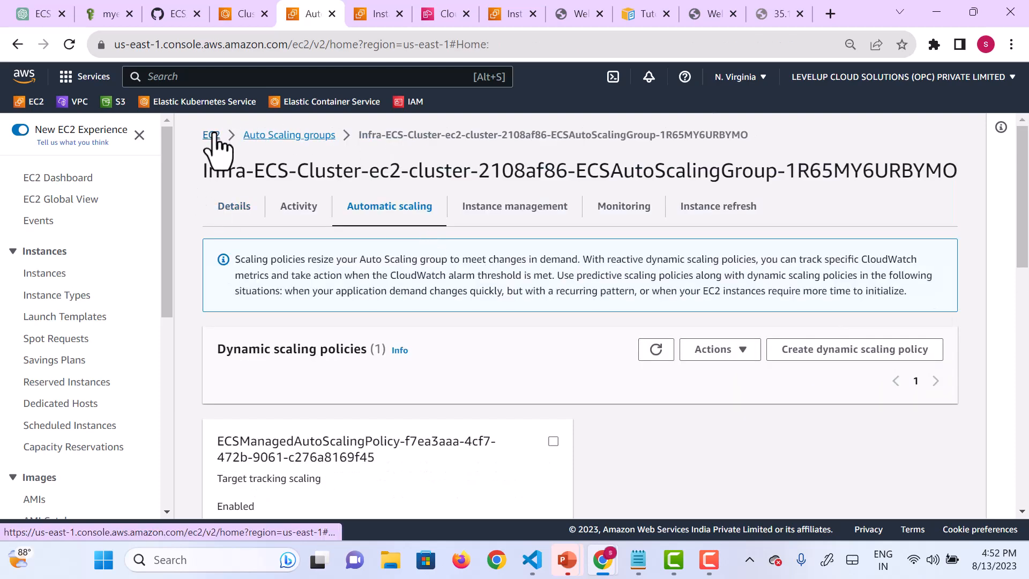
# Step: Return to ec2-cluster and start a new task run from its tasks
pyautogui.click(242, 16)
pyautogui.scroll(2, 691, 367)
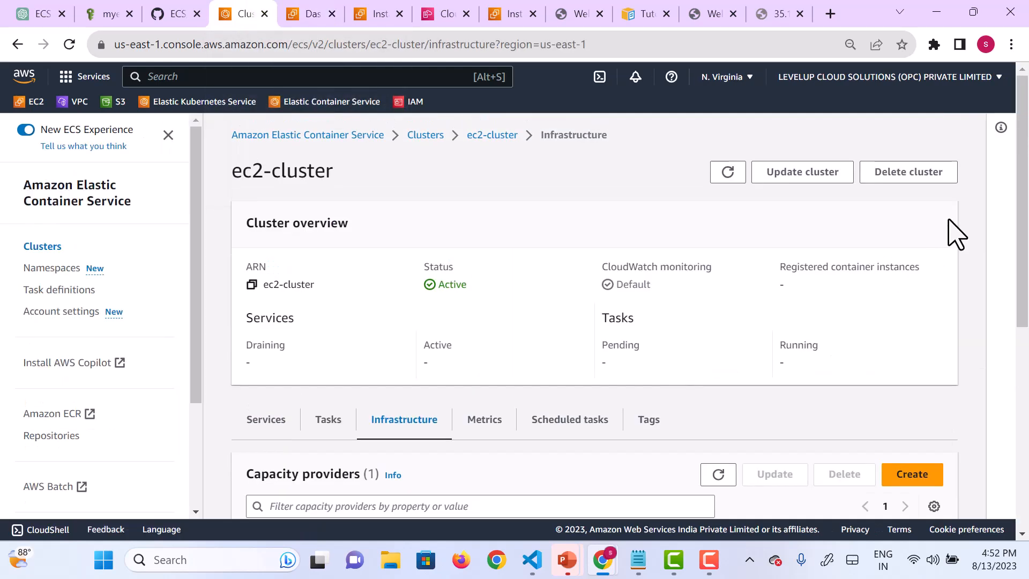
pyautogui.click(322, 432)
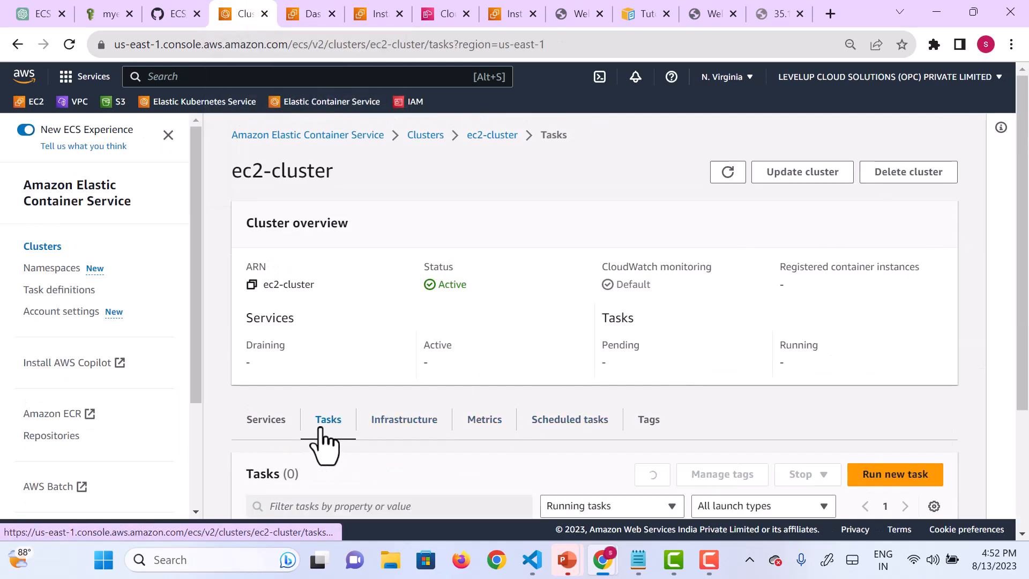
pyautogui.scroll(-2, 732, 449)
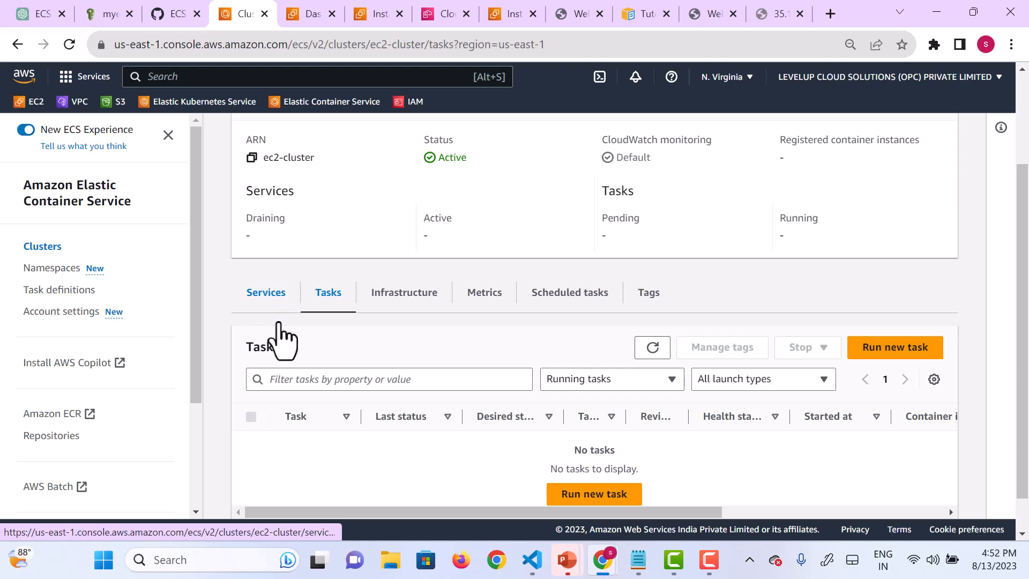
pyautogui.scroll(-1, 742, 357)
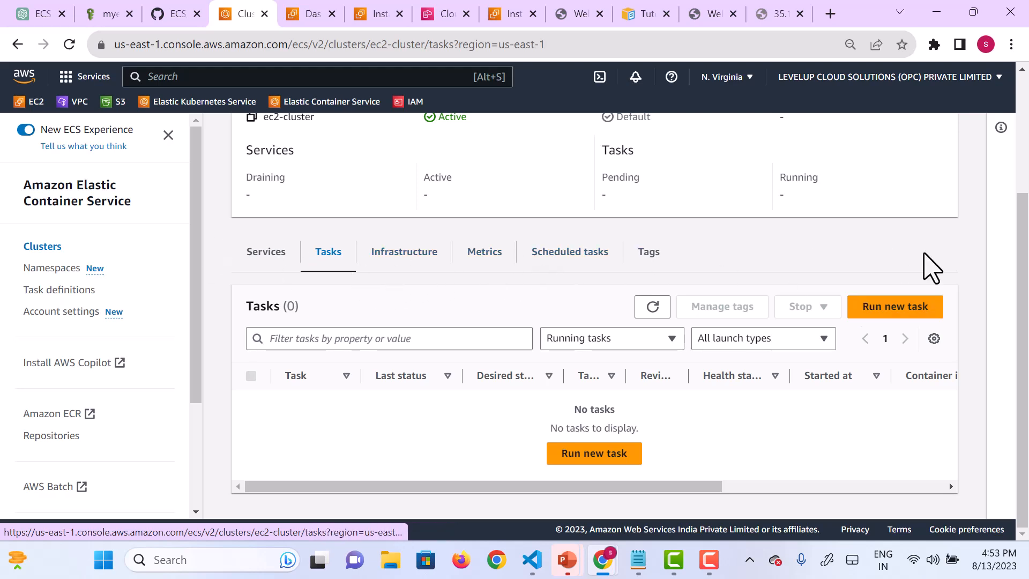
pyautogui.click(882, 309)
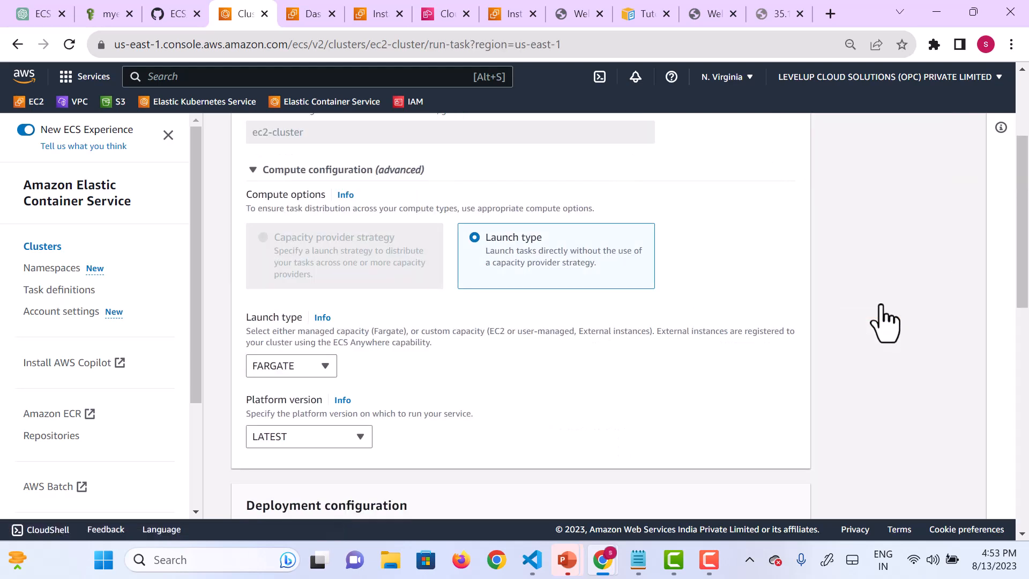
# Step: Try EC2 as the launch type for the new task
pyautogui.click(323, 366)
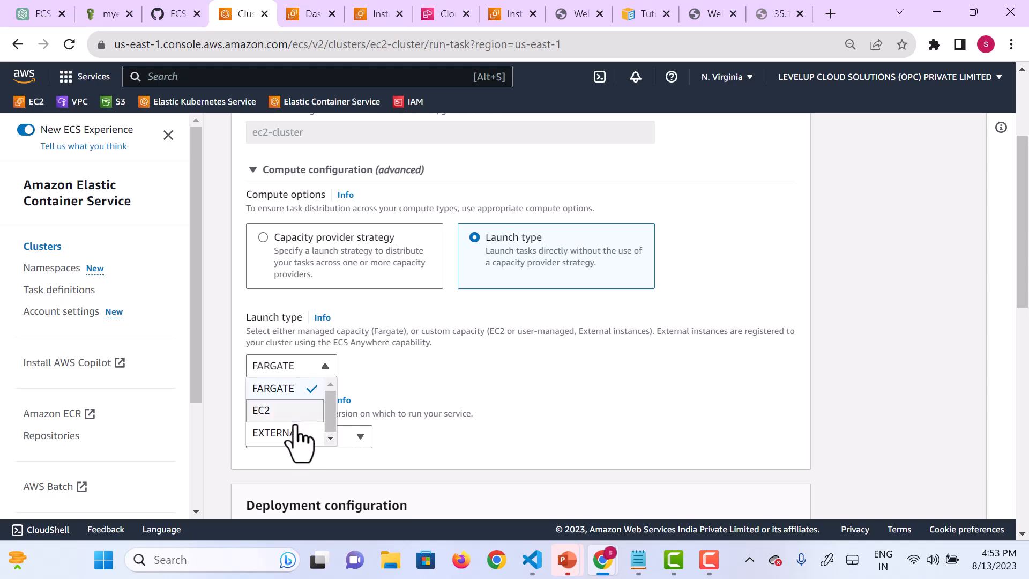
pyautogui.click(284, 410)
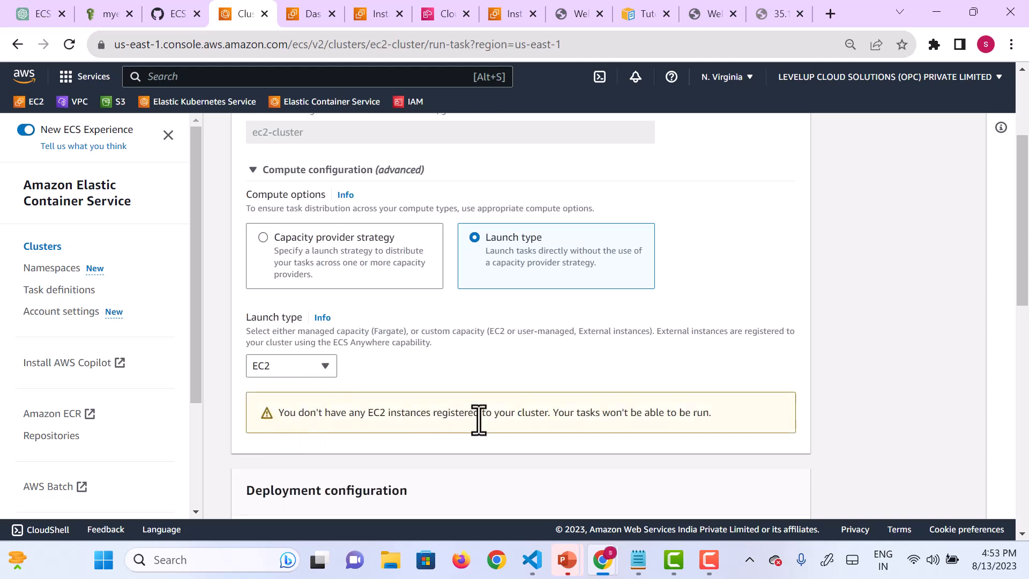
pyautogui.scroll(-1, 479, 420)
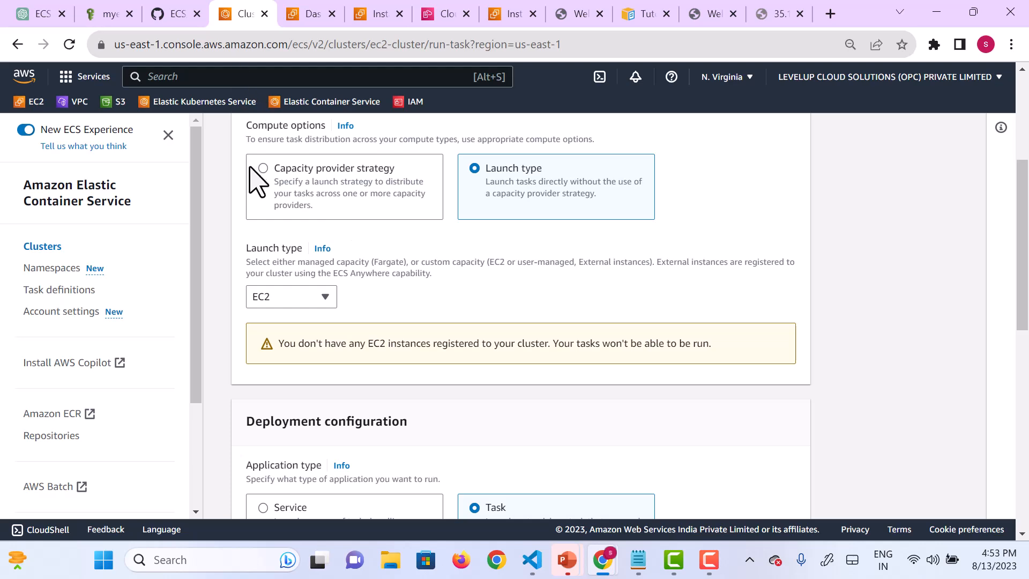
# Step: Switch the task's compute option to capacity provider strategy and choose the sample-fargate-levelup task definition family
pyautogui.click(263, 169)
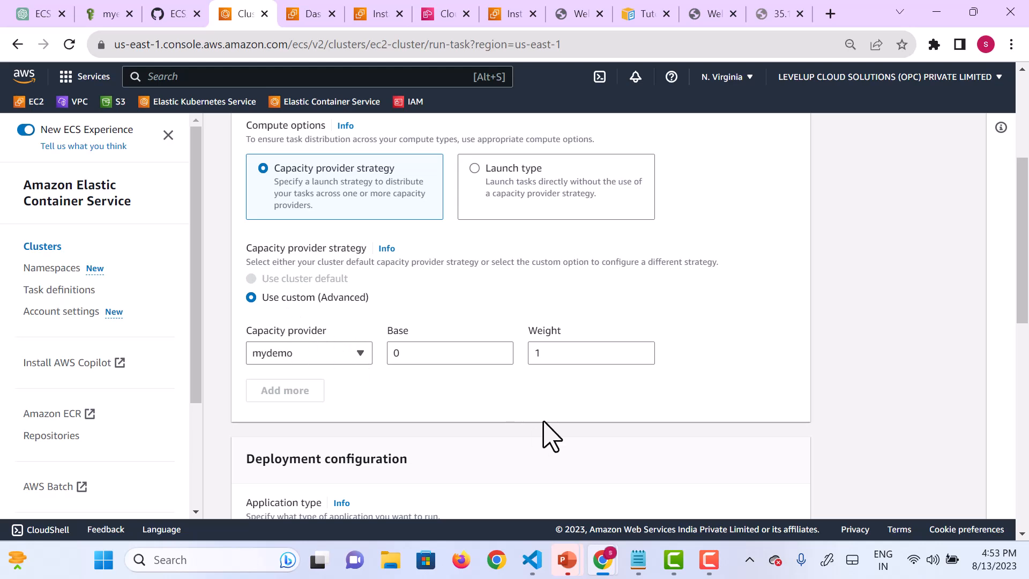
pyautogui.scroll(-5, 546, 432)
pyautogui.scroll(-1, 547, 432)
pyautogui.scroll(-2, 415, 389)
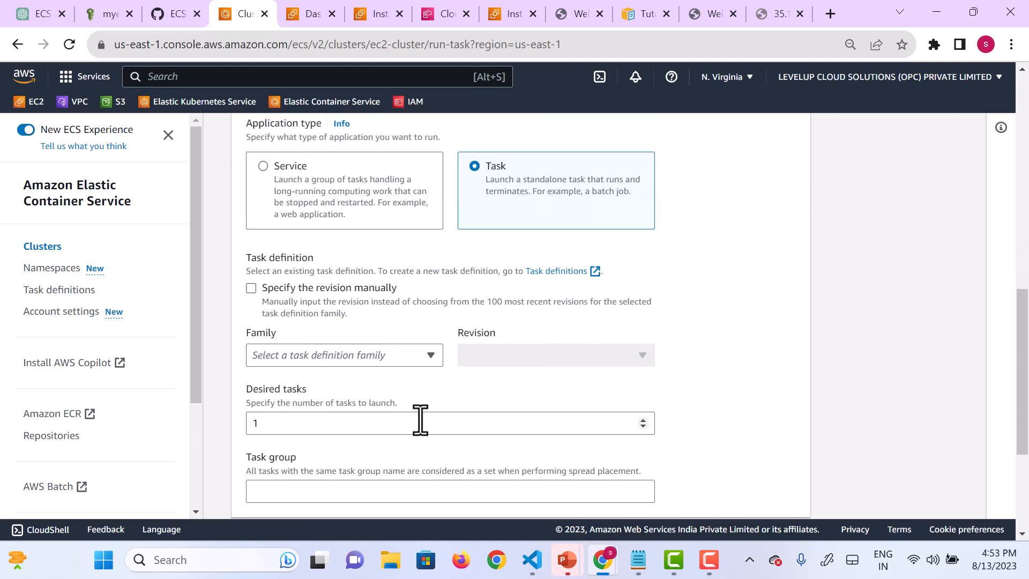
pyautogui.click(425, 372)
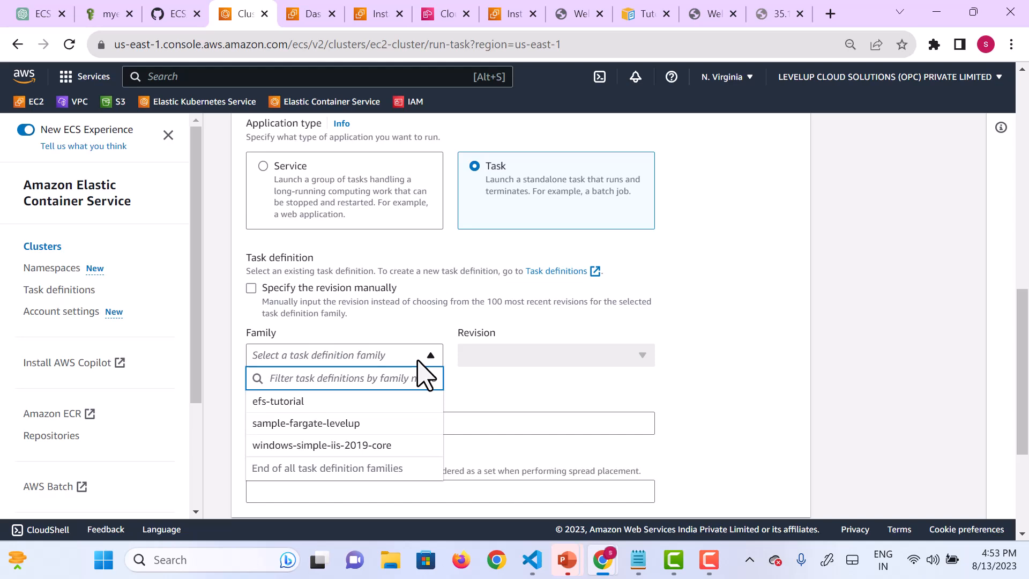
pyautogui.click(310, 424)
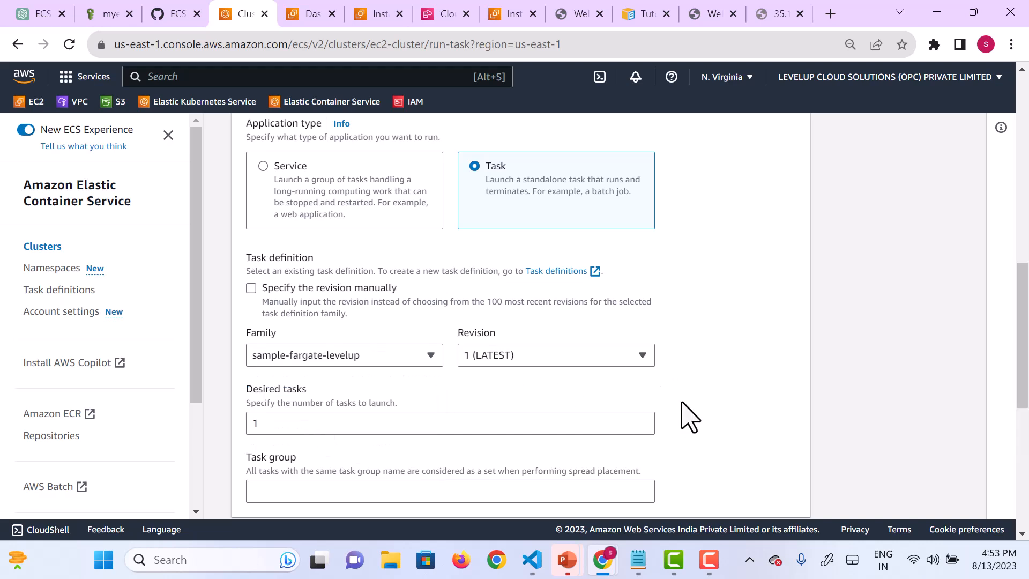
# Step: Try the Custom placement template for the new task and settle on the Random template instead
pyautogui.scroll(-3, 681, 410)
pyautogui.scroll(-3, 686, 416)
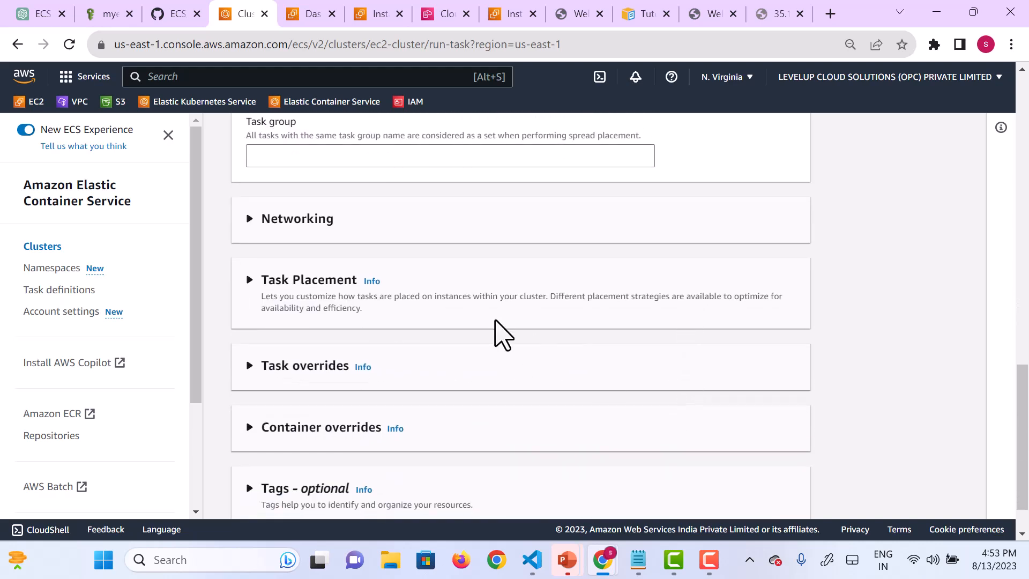
pyautogui.click(249, 279)
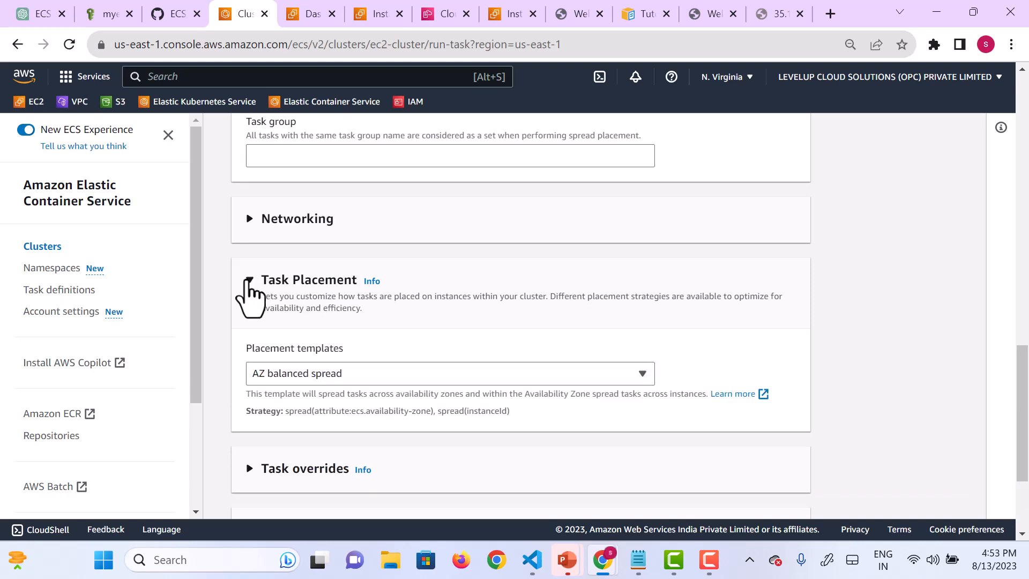
pyautogui.scroll(-1, 443, 348)
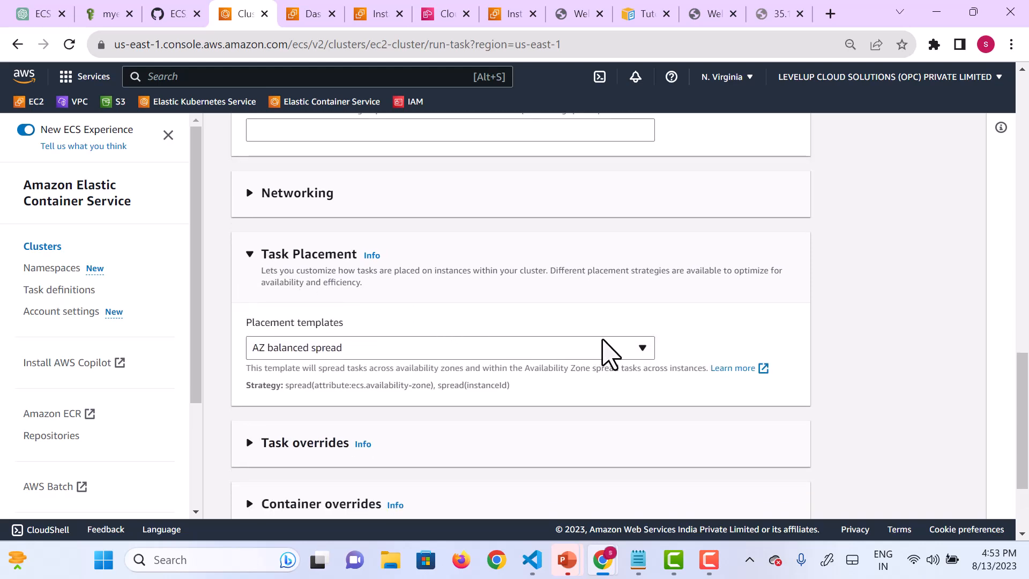
pyautogui.click(617, 354)
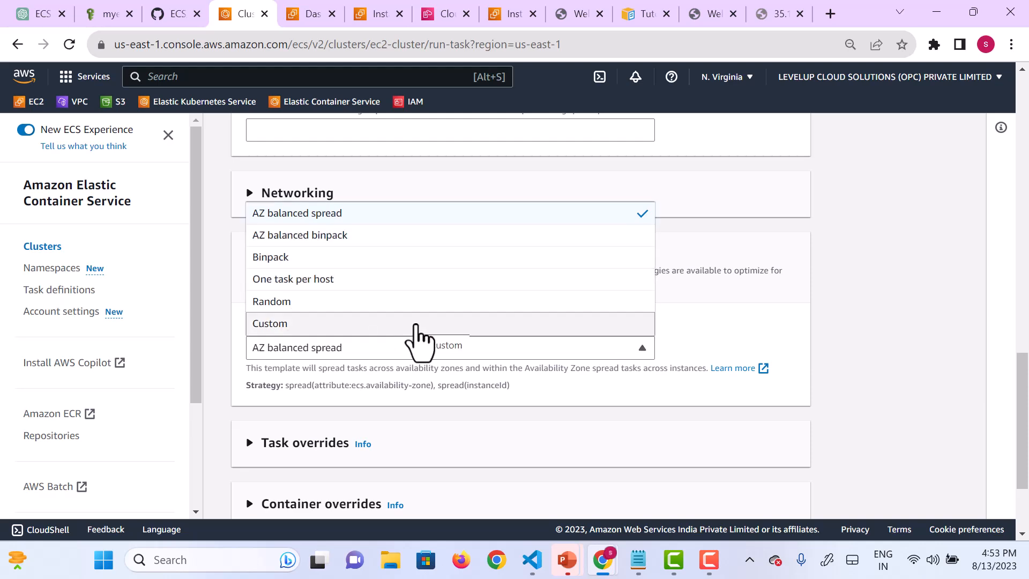
pyautogui.click(298, 323)
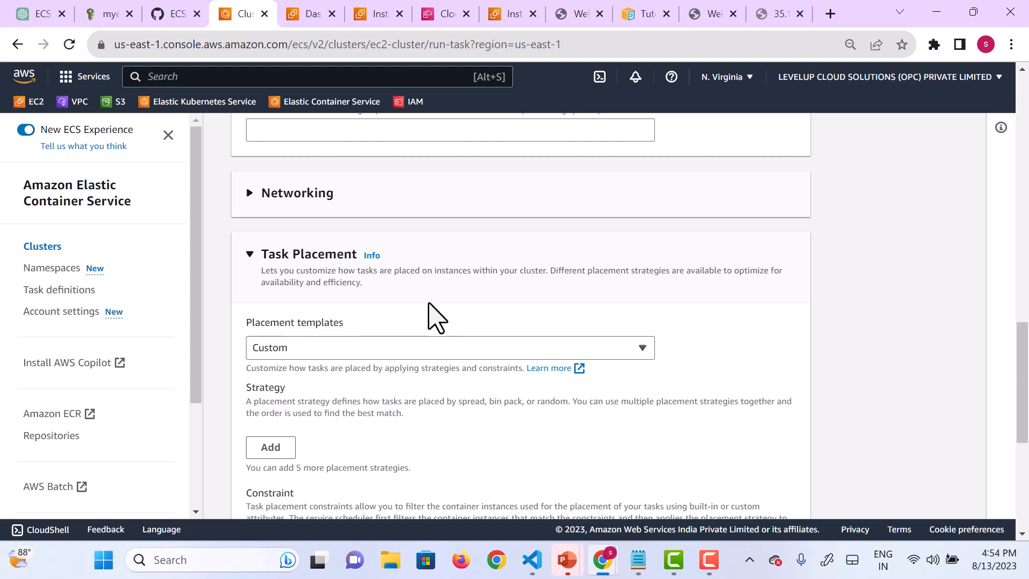
pyautogui.click(616, 350)
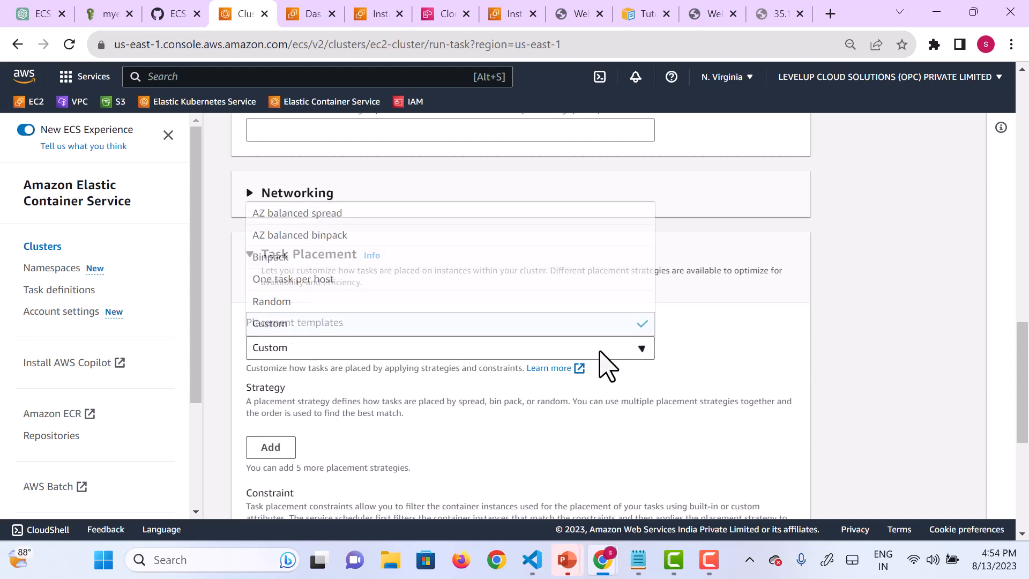
pyautogui.click(408, 307)
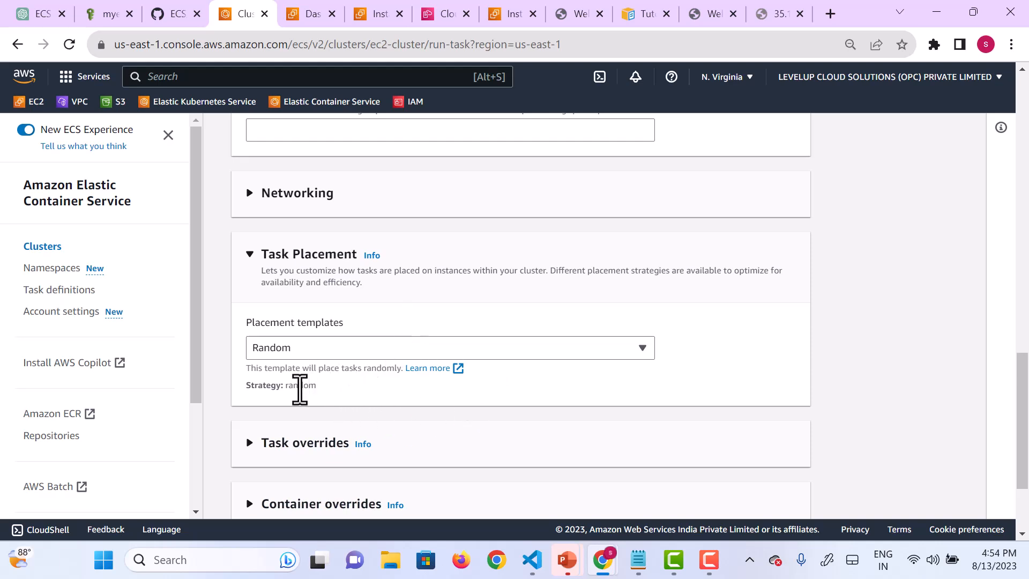
# Step: Try the One task per host placement template and switch the task placement back to Random
pyautogui.click(547, 354)
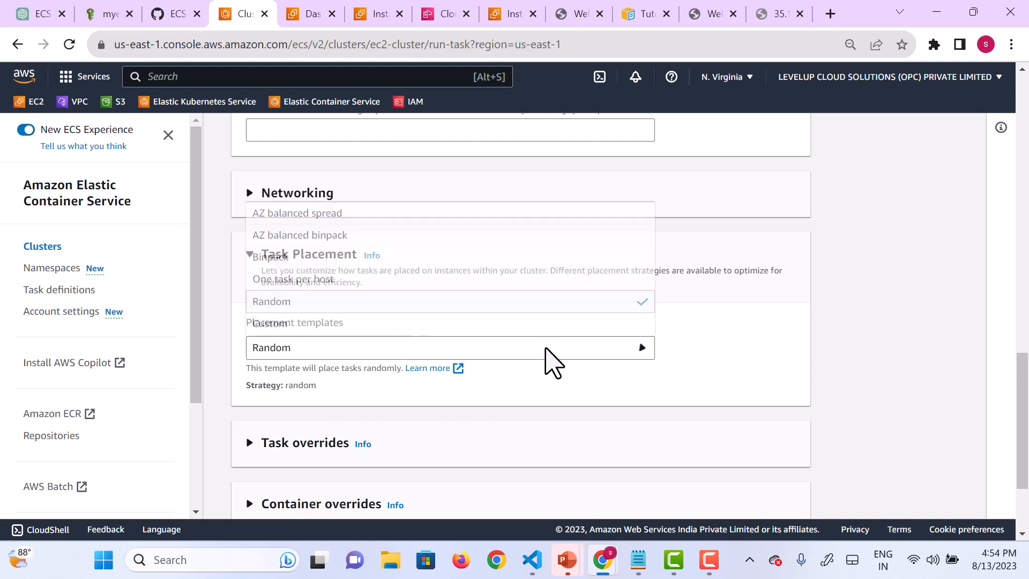
pyautogui.click(330, 280)
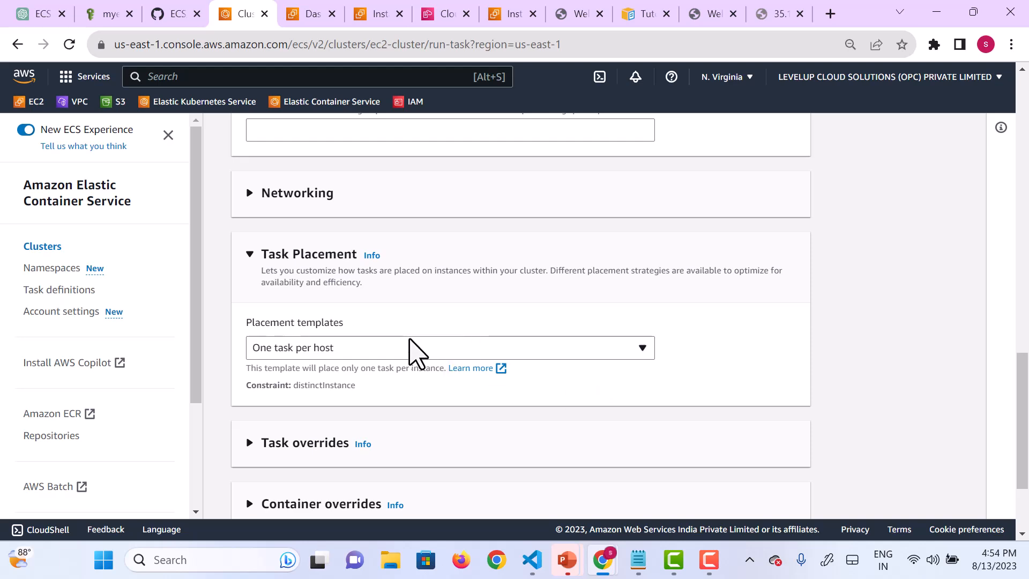
pyautogui.click(413, 351)
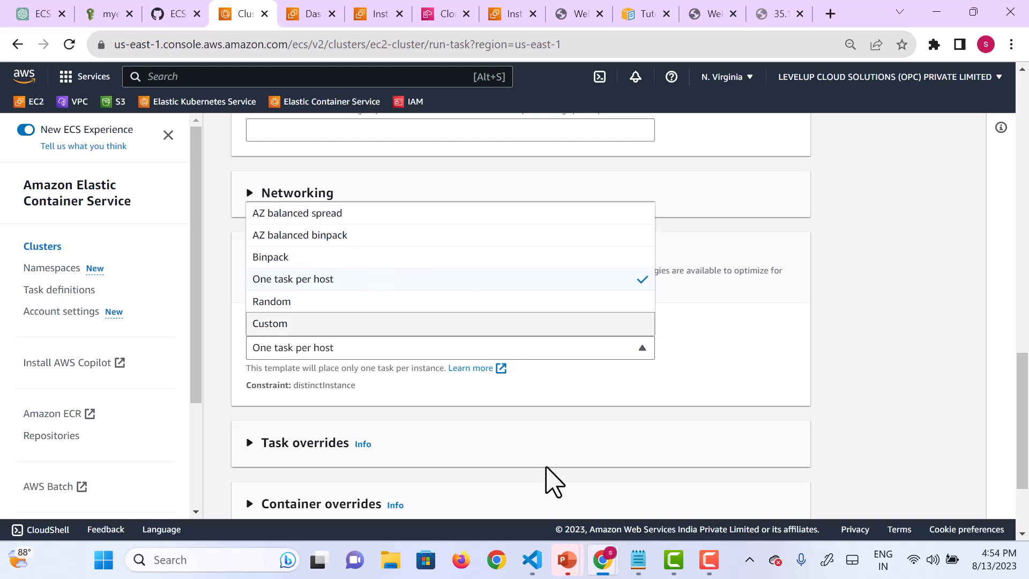
pyautogui.click(279, 306)
# Step: Review the task overrides and the roles offered for the task role, leaving the override unset
pyautogui.scroll(-3, 542, 474)
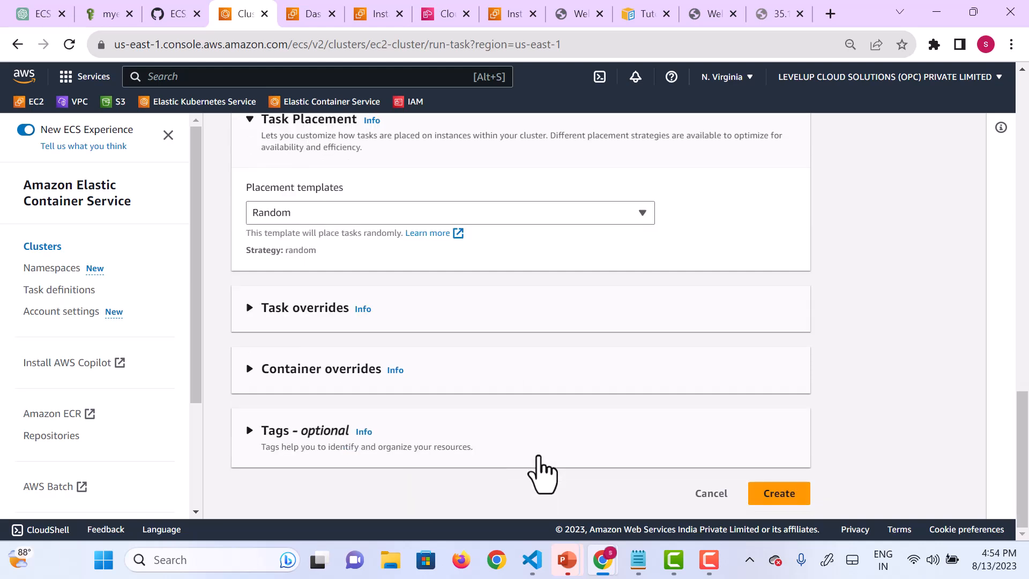
pyautogui.click(250, 308)
pyautogui.scroll(-2, 409, 427)
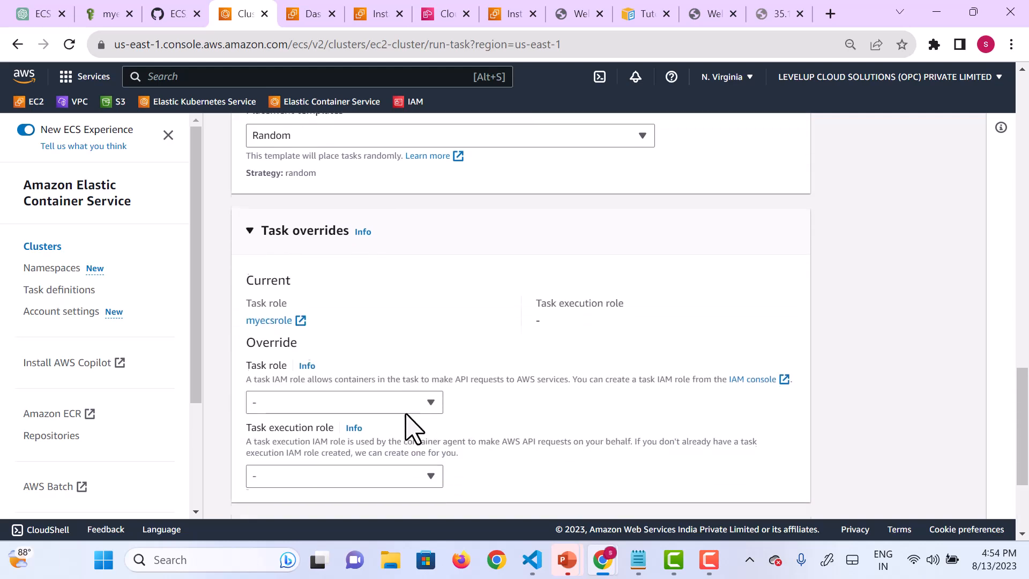
pyautogui.click(431, 399)
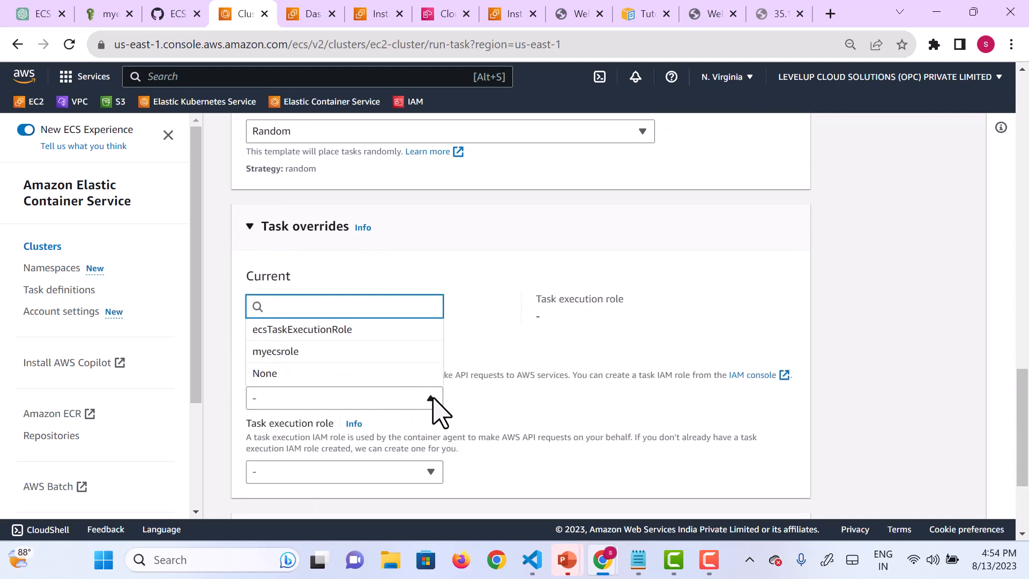
pyautogui.click(432, 398)
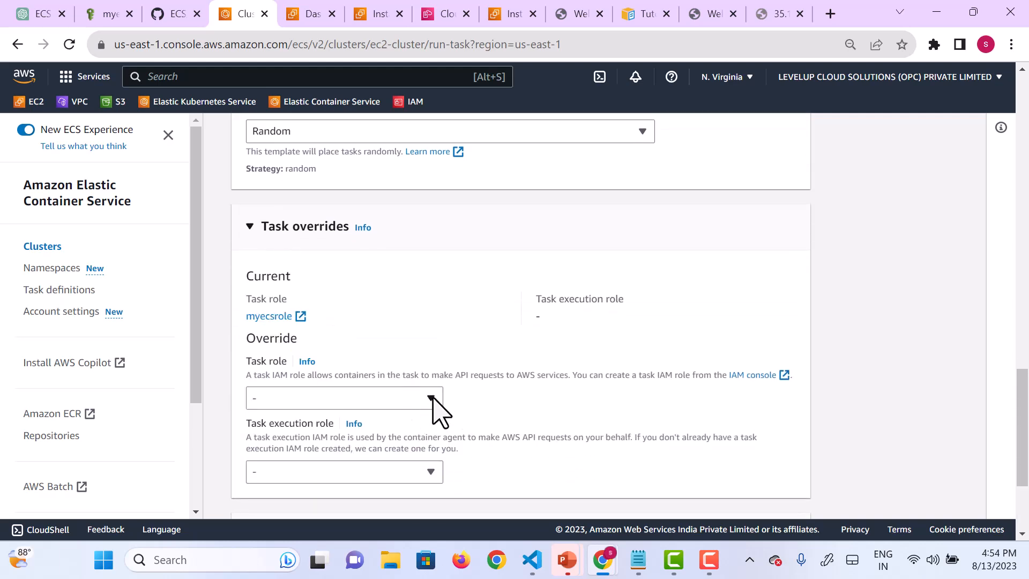
pyautogui.click(250, 227)
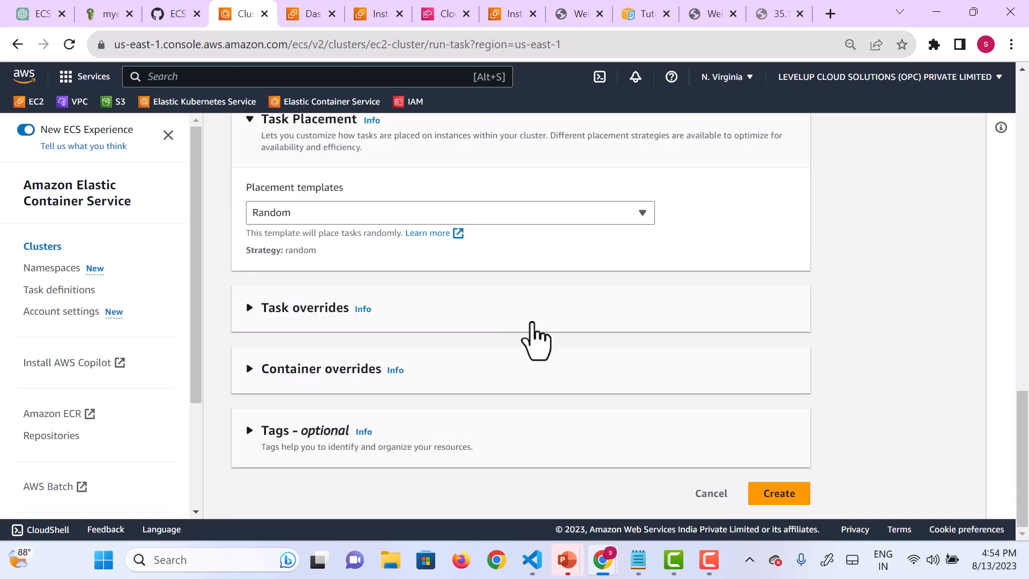
# Step: Create the task and open its details from ec2-cluster's task list
pyautogui.click(778, 497)
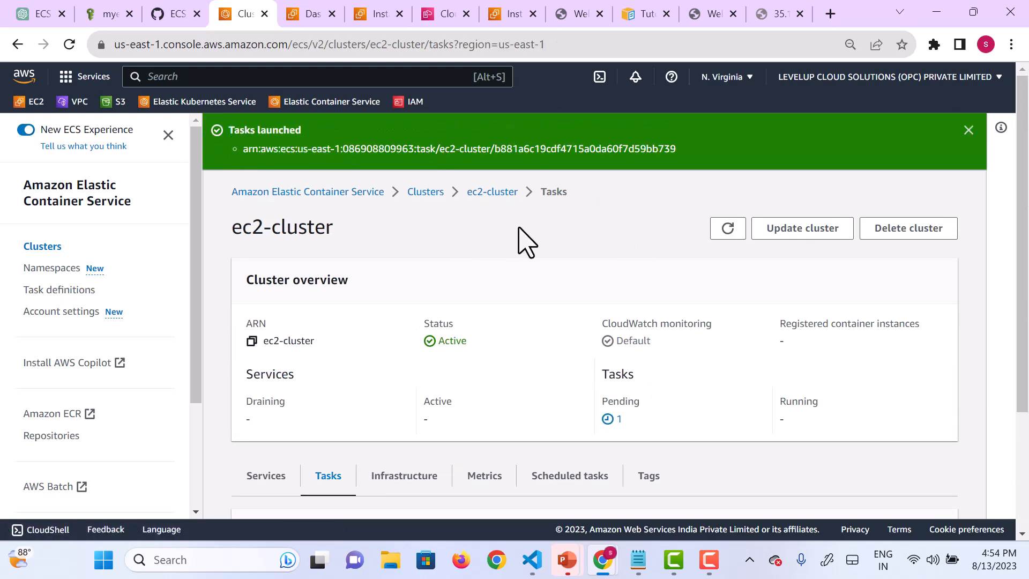
pyautogui.click(491, 194)
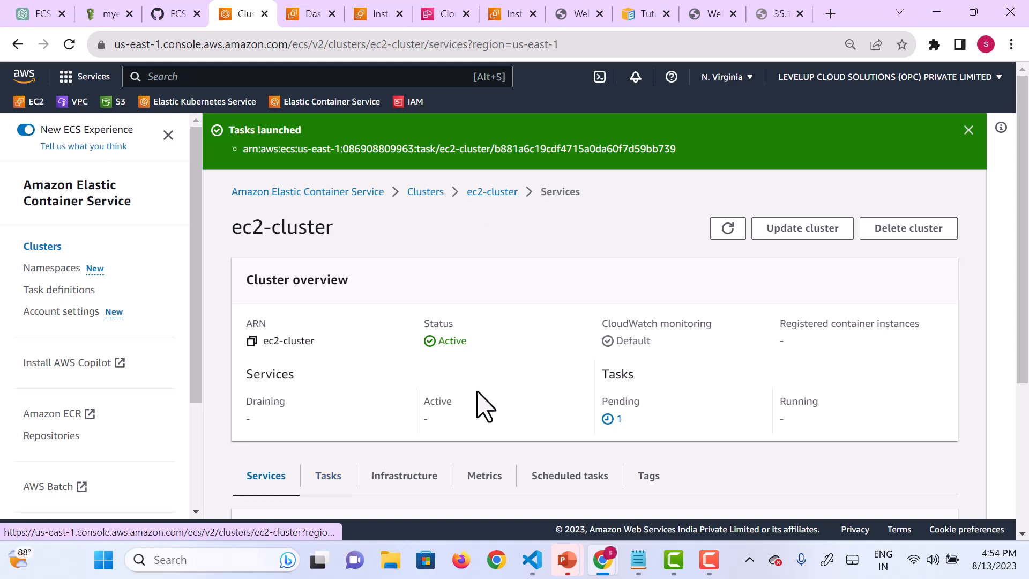
pyautogui.click(329, 481)
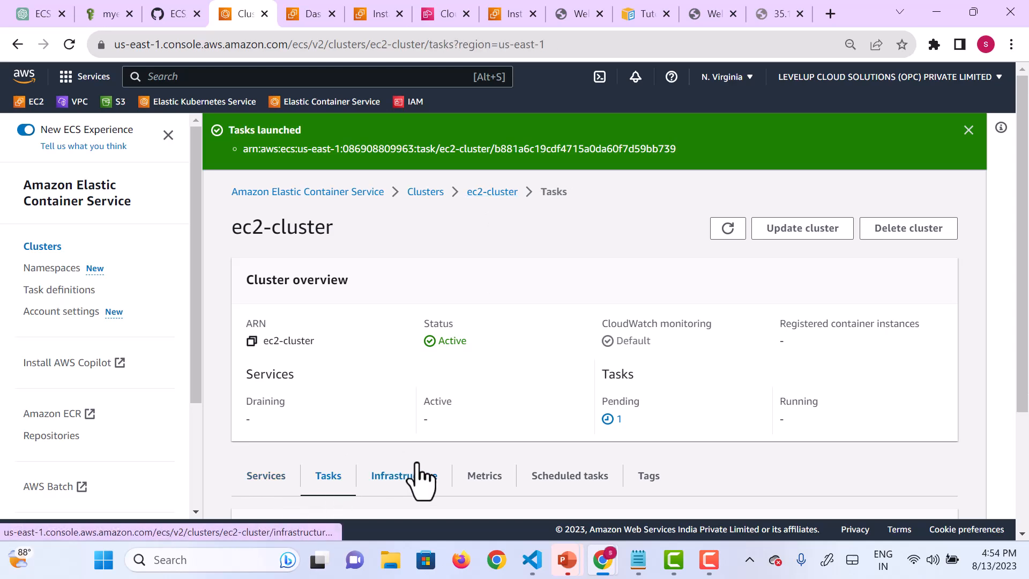
pyautogui.scroll(-3, 420, 479)
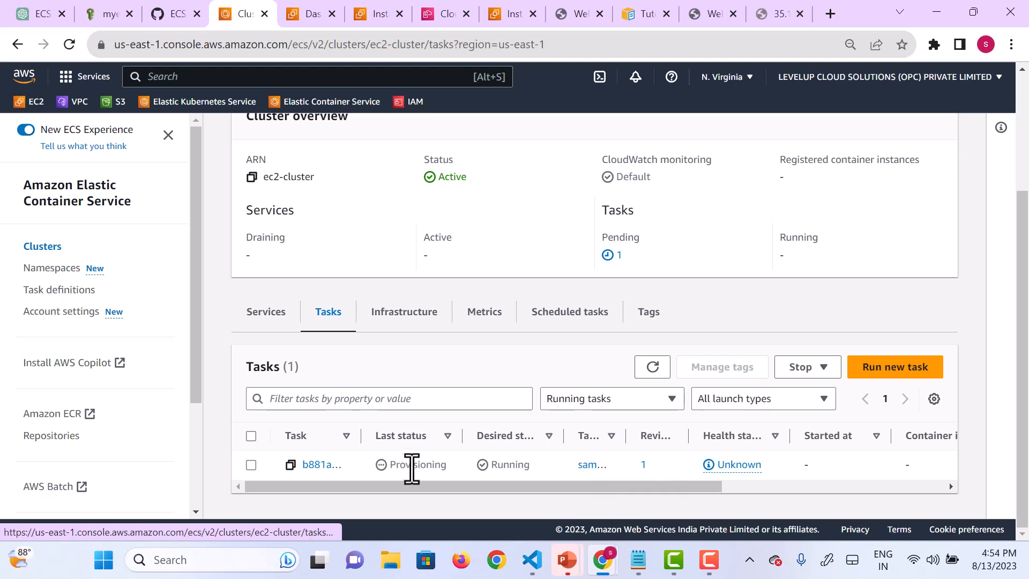
pyautogui.click(305, 465)
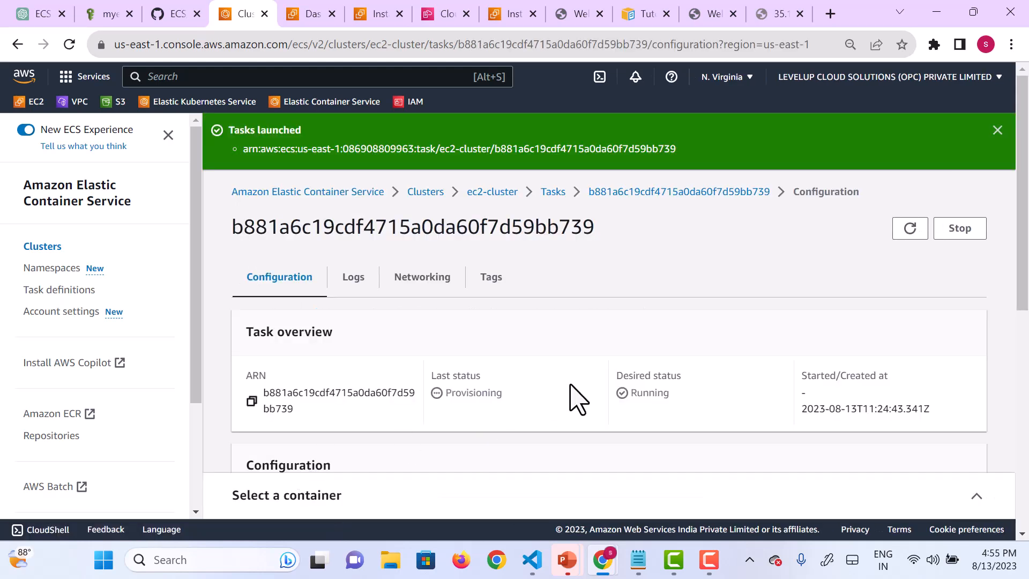
# Step: Examine the launched task's status, capacity provider, launch type and logs
pyautogui.scroll(-5, 578, 400)
pyautogui.scroll(2, 578, 399)
pyautogui.scroll(-1, 577, 400)
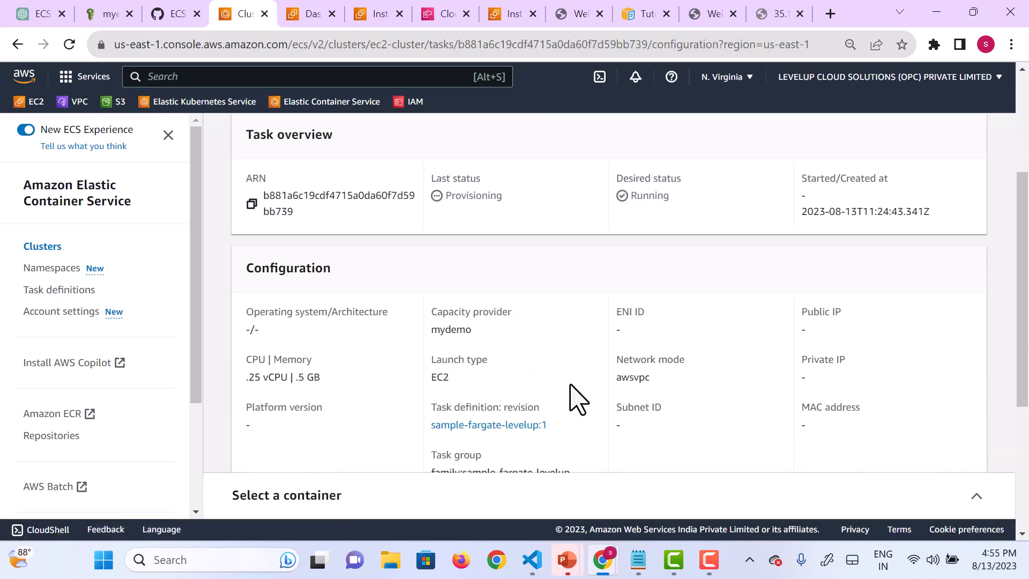
pyautogui.scroll(1, 578, 399)
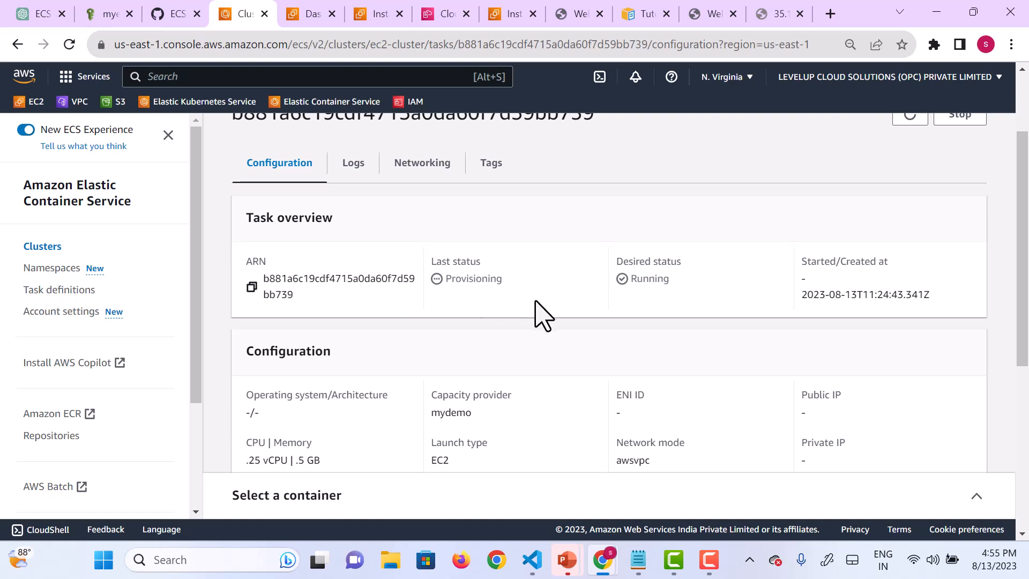
pyautogui.click(353, 169)
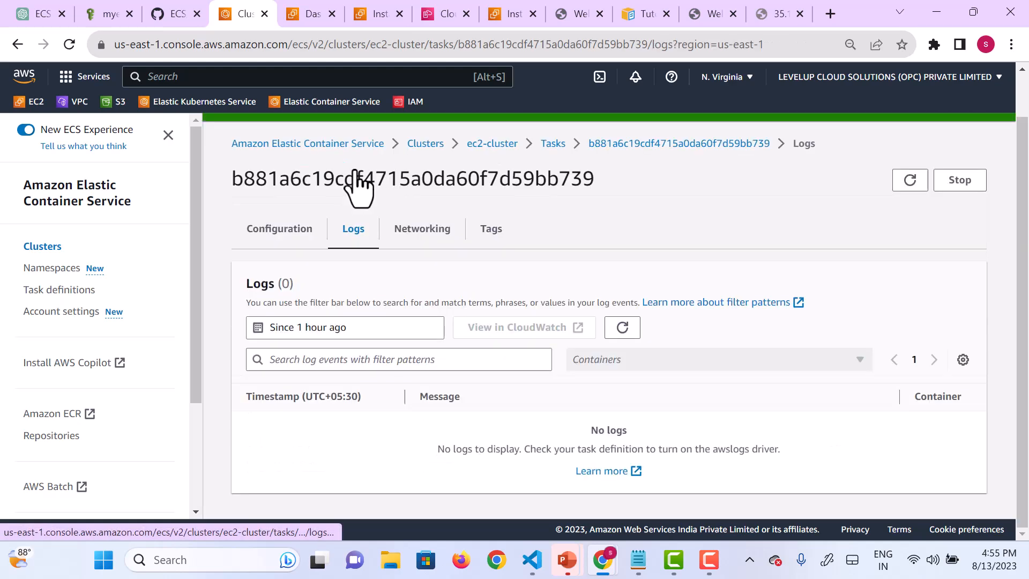
pyautogui.click(271, 237)
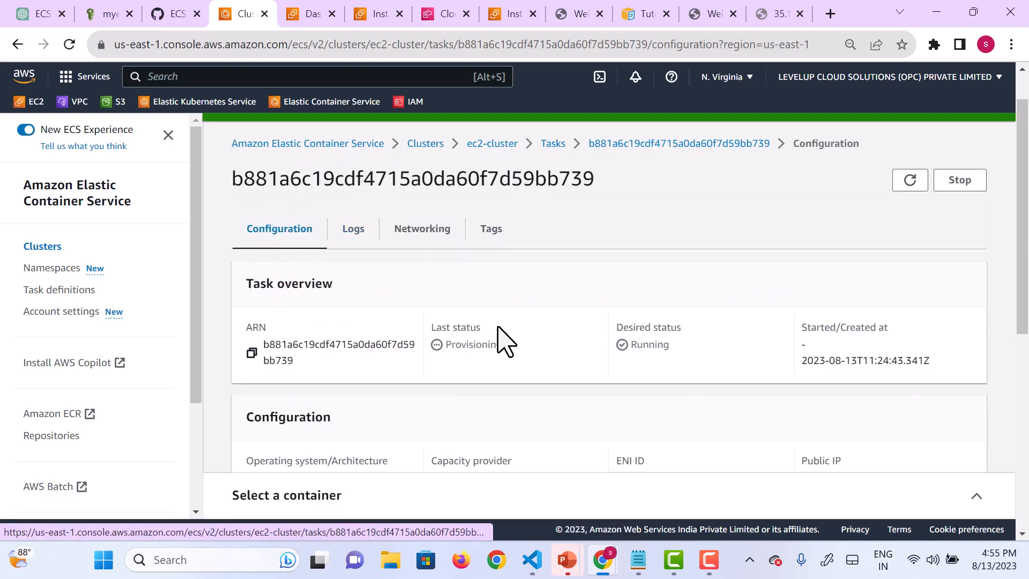
pyautogui.scroll(-5, 448, 340)
pyautogui.scroll(4, 449, 343)
pyautogui.scroll(-1, 449, 343)
pyautogui.scroll(1, 448, 345)
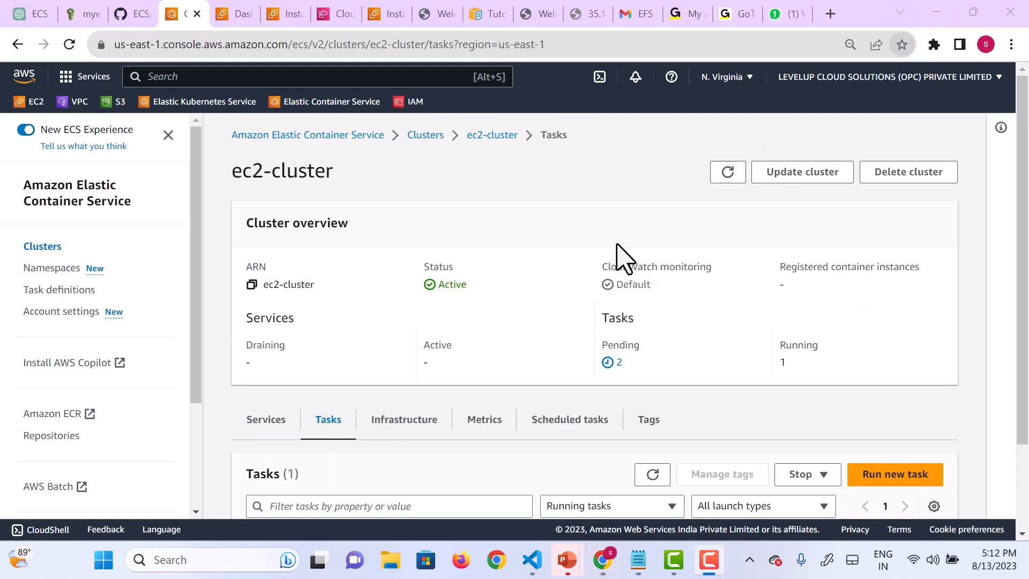
# Step: Open the running task in ec2-cluster and copy its public IP address
pyautogui.scroll(-3, 606, 278)
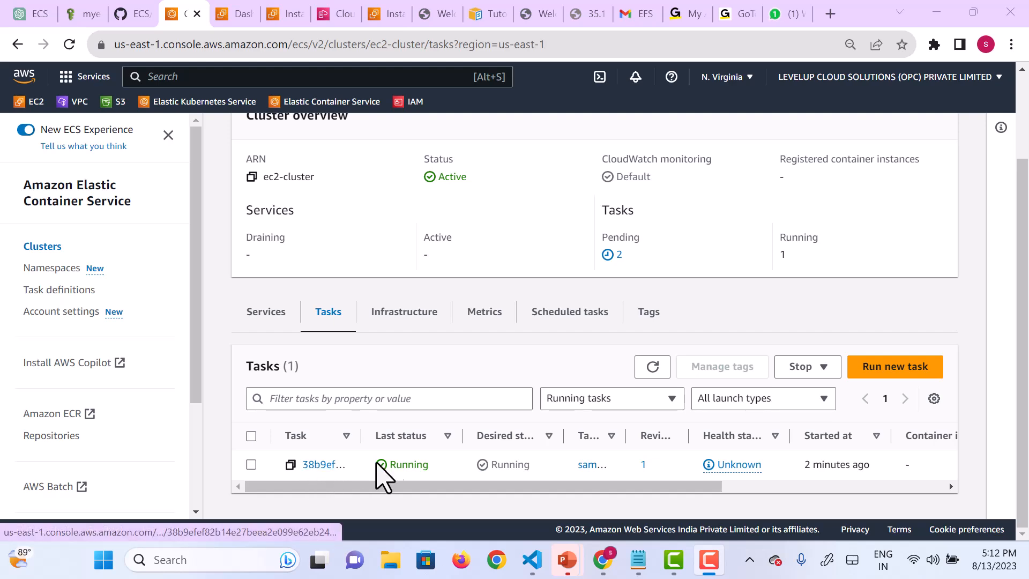
pyautogui.click(324, 464)
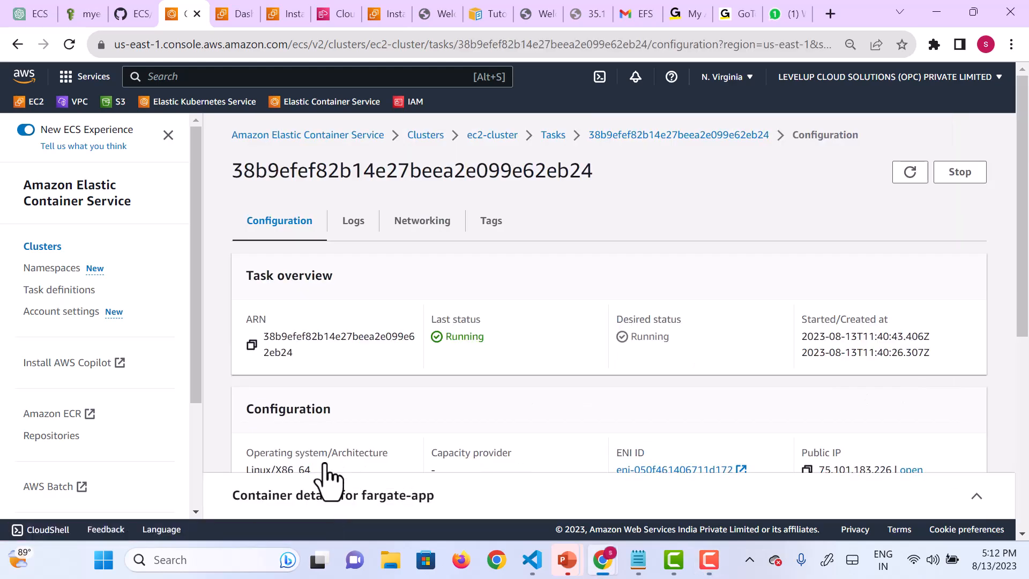
pyautogui.scroll(-5, 618, 388)
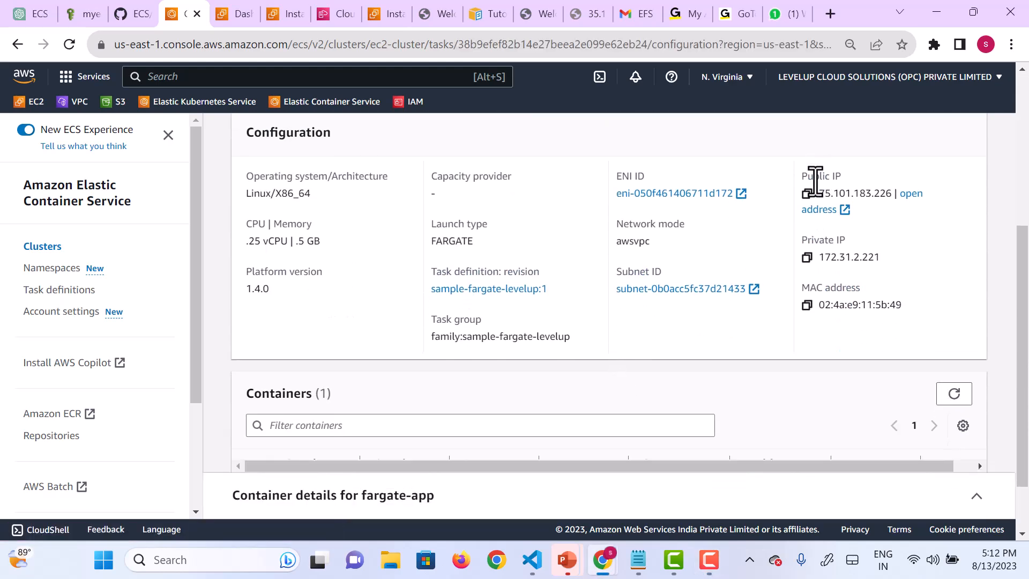
pyautogui.click(807, 195)
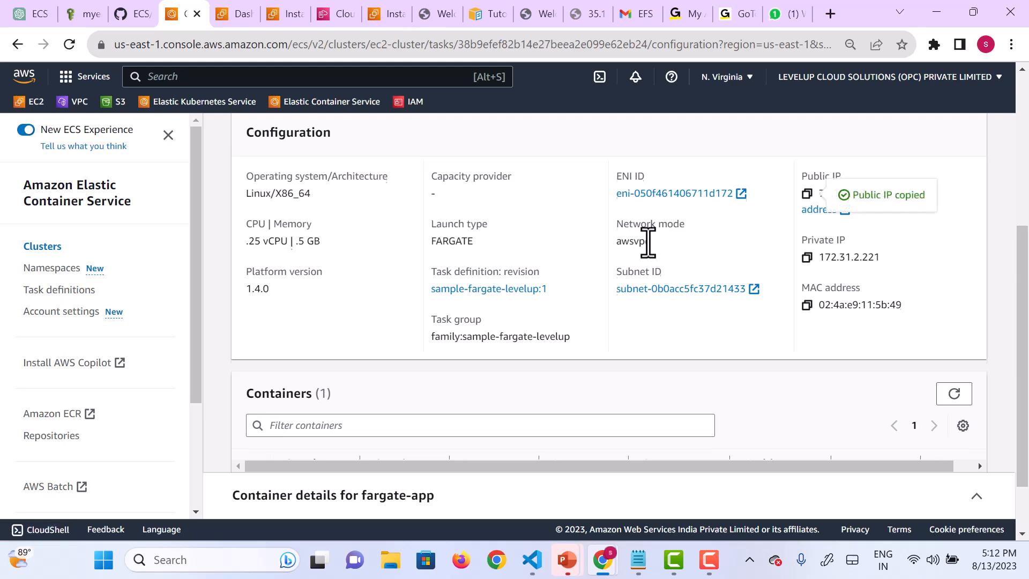
# Step: Load the copied public IP in a new browser tab to check the application
pyautogui.scroll(5, 647, 236)
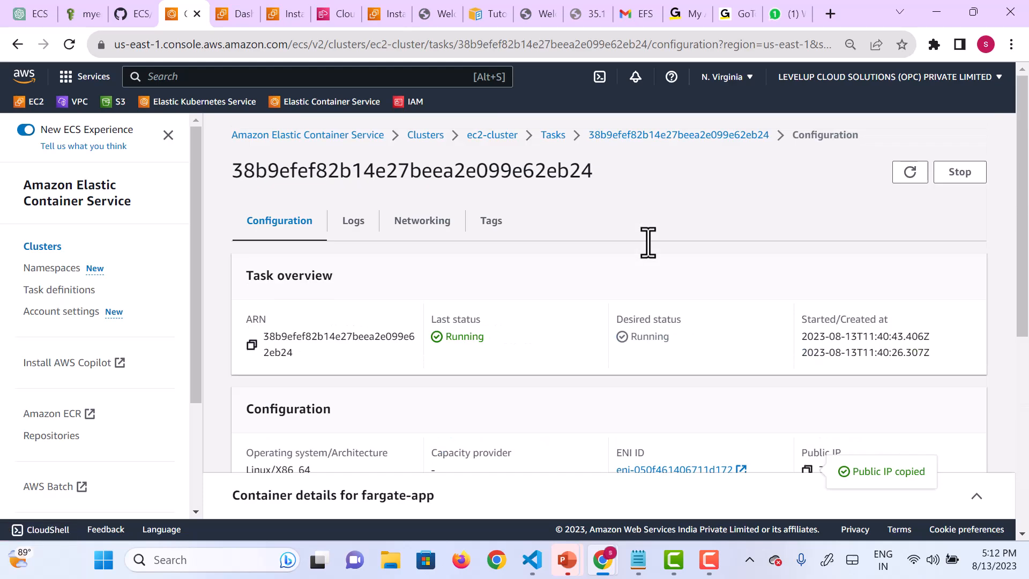
pyautogui.click(831, 12)
pyautogui.hotkey('ctrl', 'v')
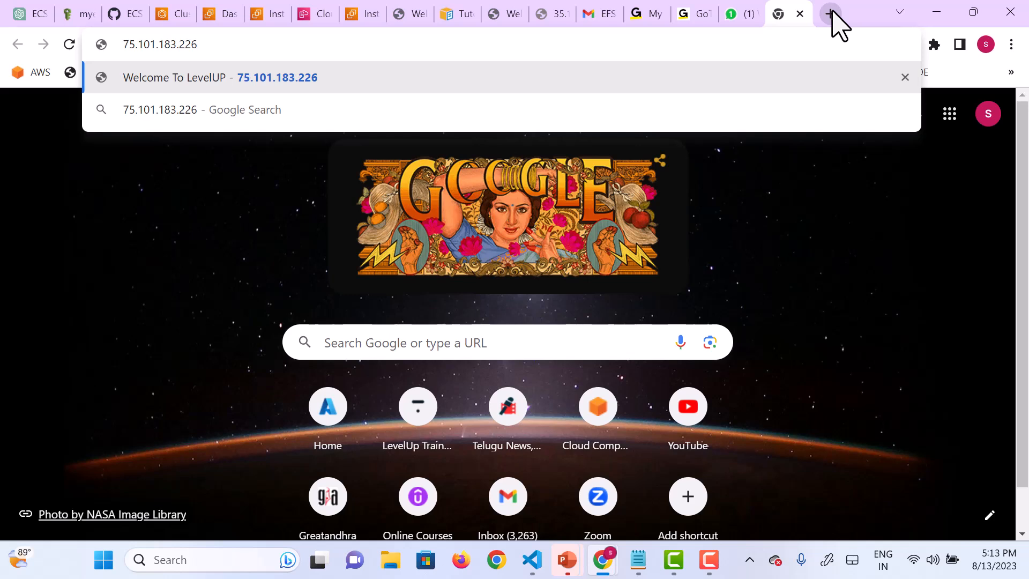
pyautogui.press('Return')
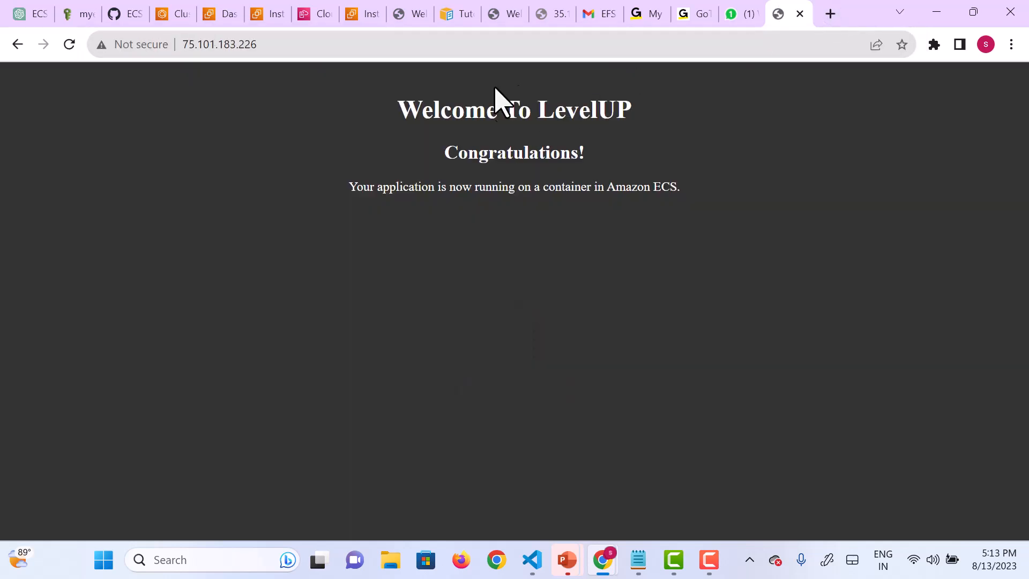
pyautogui.press('F9')
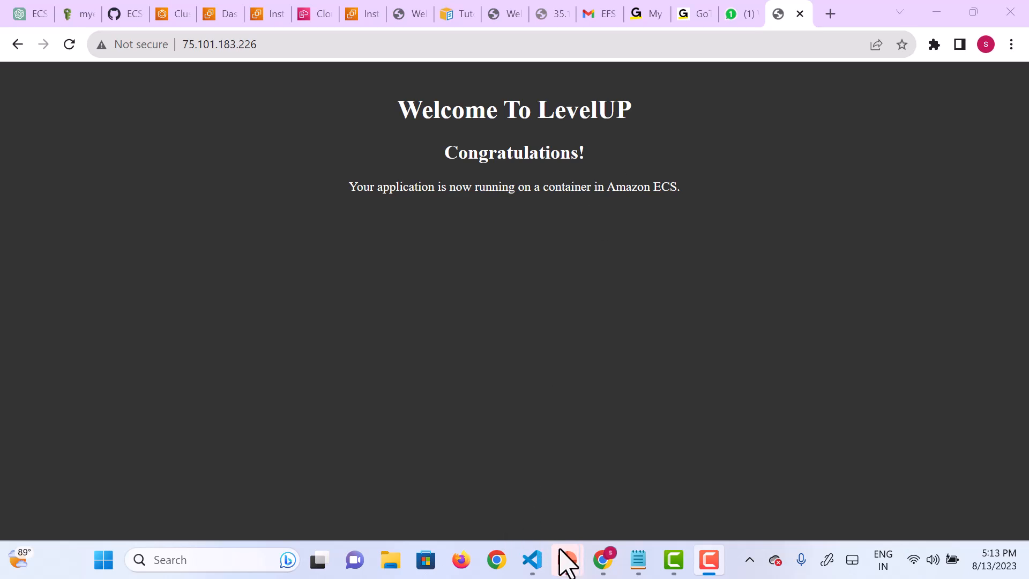
pyautogui.moveTo(562, 567)
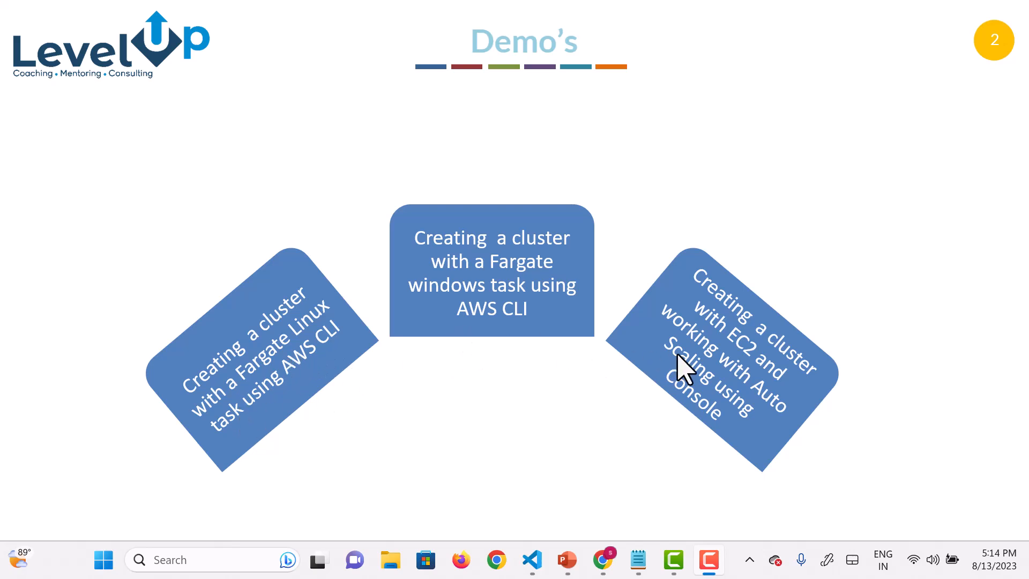
pyautogui.click(738, 409)
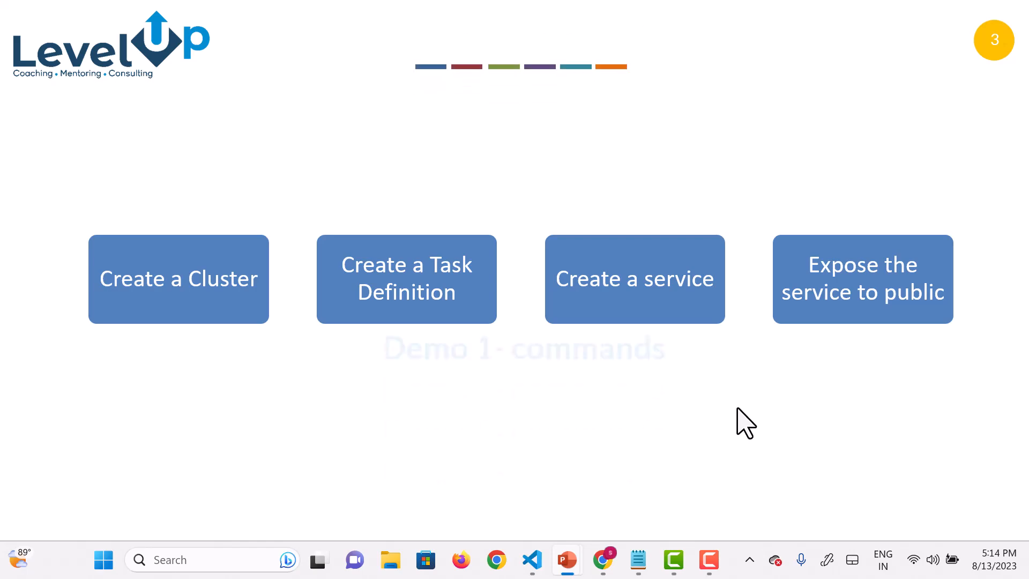
pyautogui.click(738, 409)
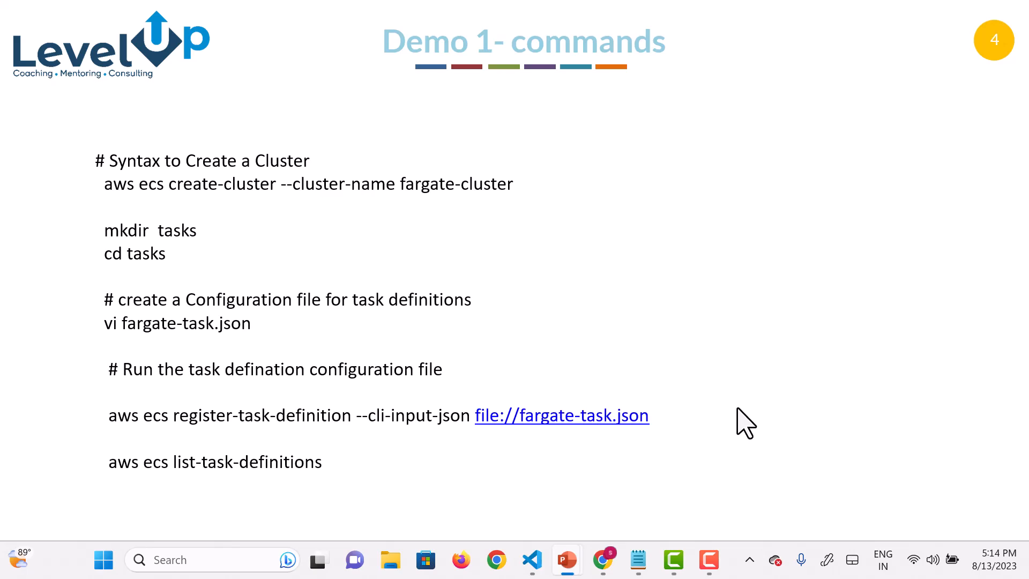
pyautogui.click(738, 408)
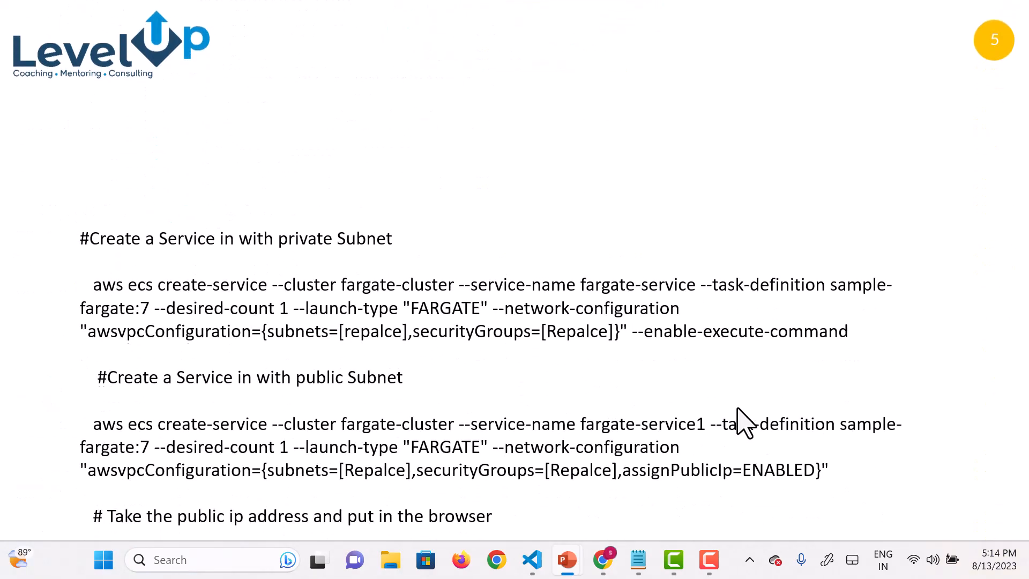